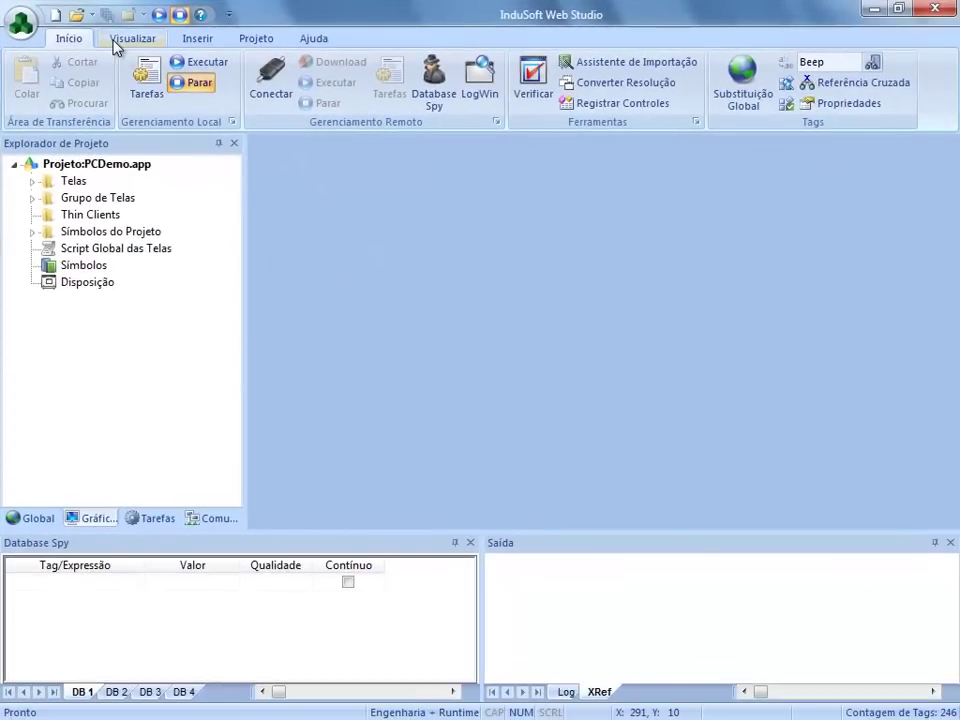
# Step: Hide the Database Spy and Saída windows, show Saída again, and restore the default window layout
pyautogui.click(116, 45)
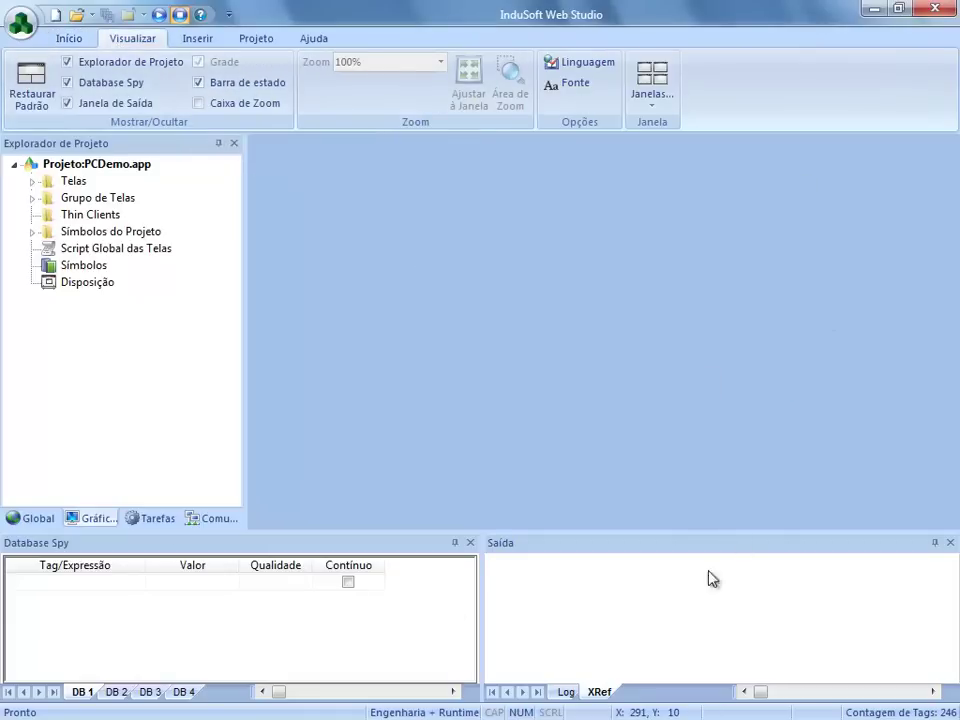
pyautogui.click(456, 549)
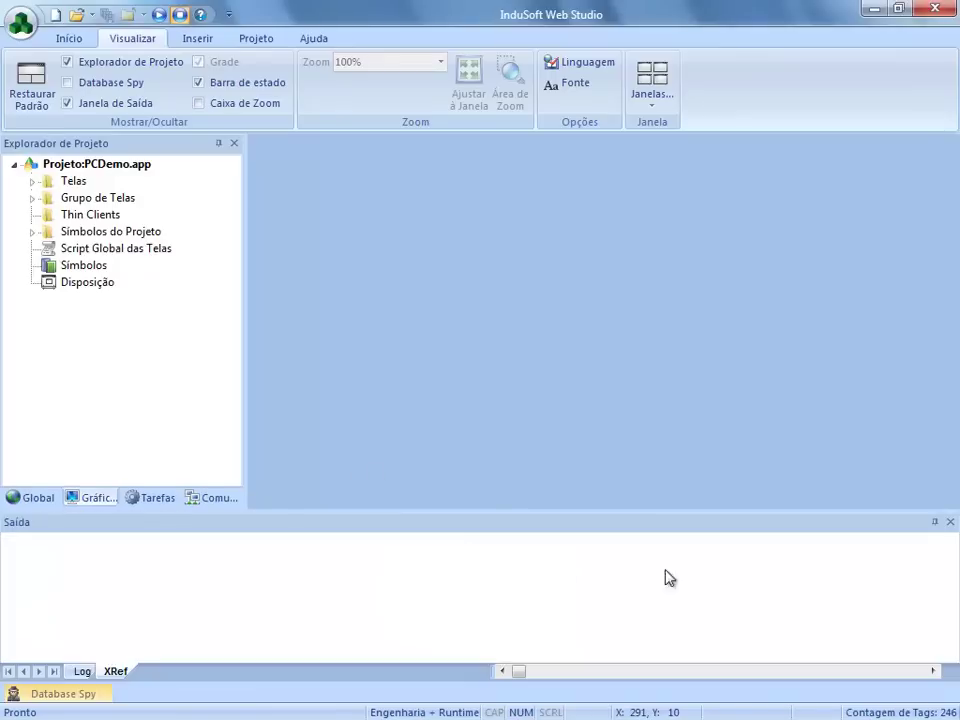
pyautogui.click(951, 522)
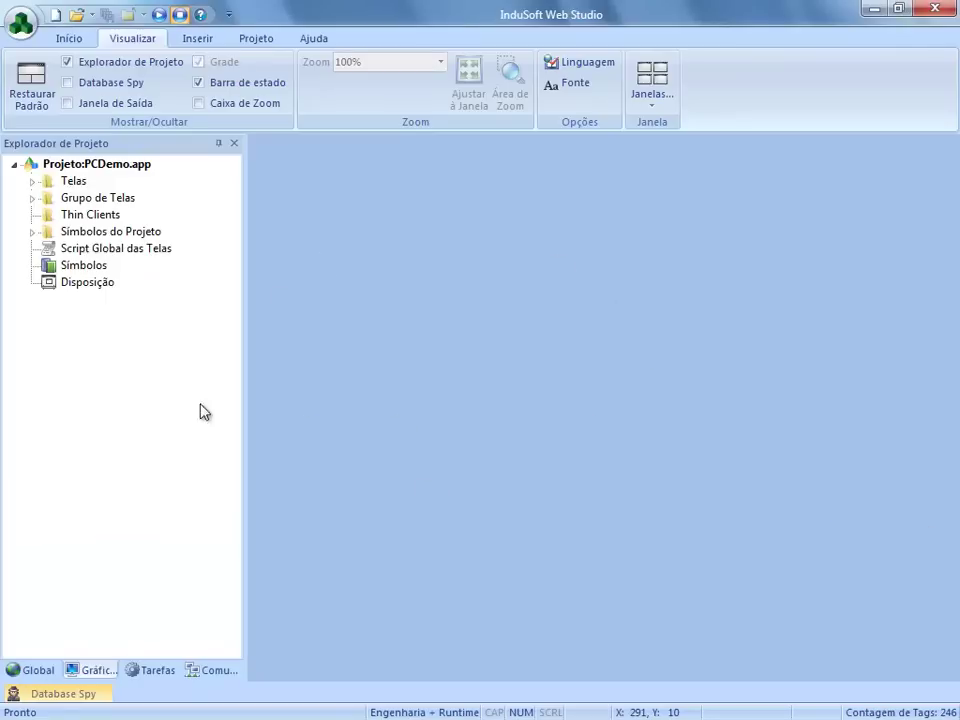
pyautogui.click(68, 104)
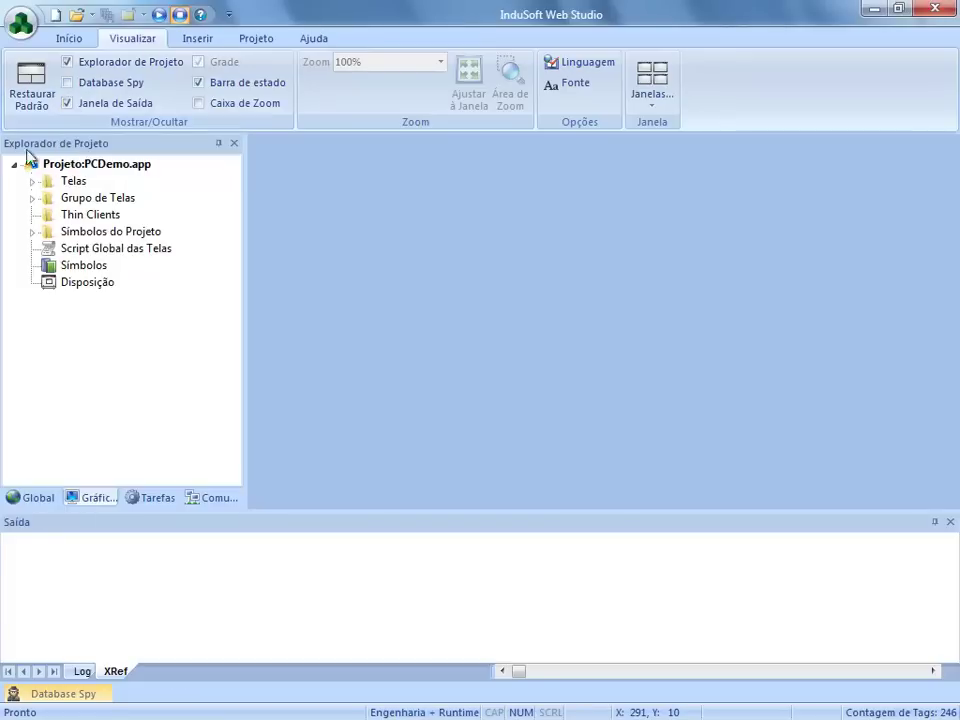
pyautogui.click(31, 87)
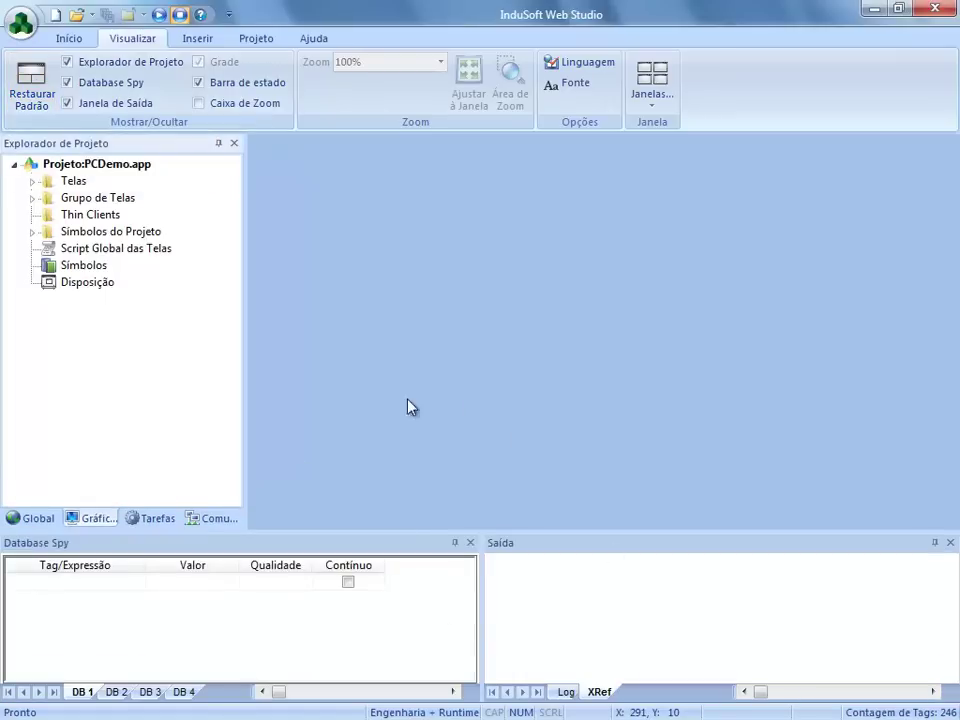
# Step: Show the Caixa de Zoom, enlarge its window, inspect the Fonte option through it, and close it
pyautogui.click(199, 104)
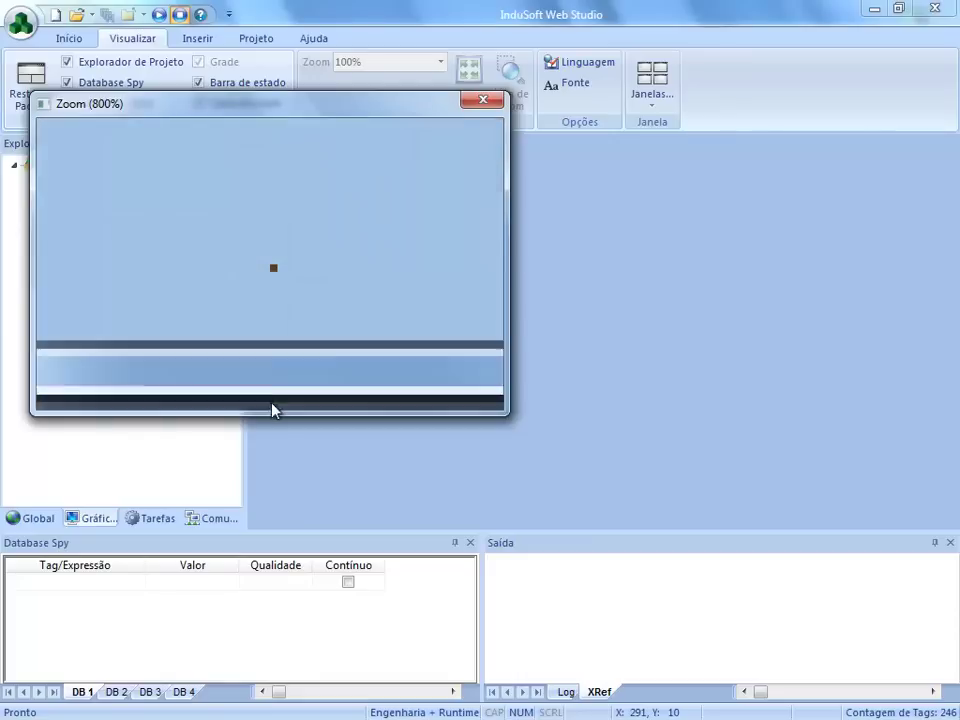
pyautogui.moveTo(275, 416); pyautogui.dragTo(279, 461)
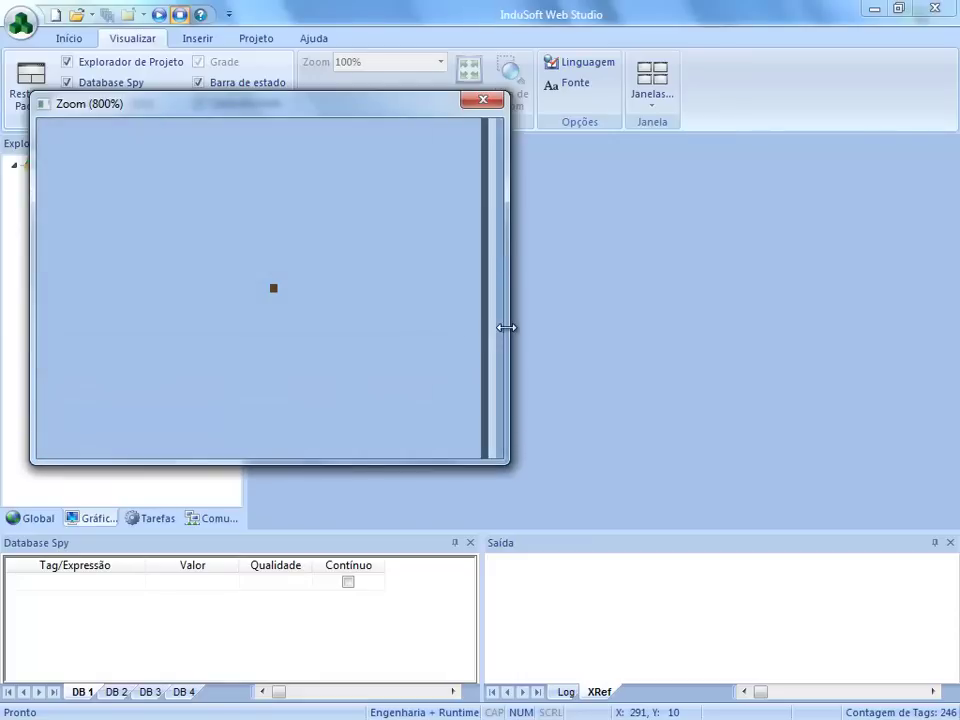
pyautogui.moveTo(508, 321); pyautogui.dragTo(531, 322)
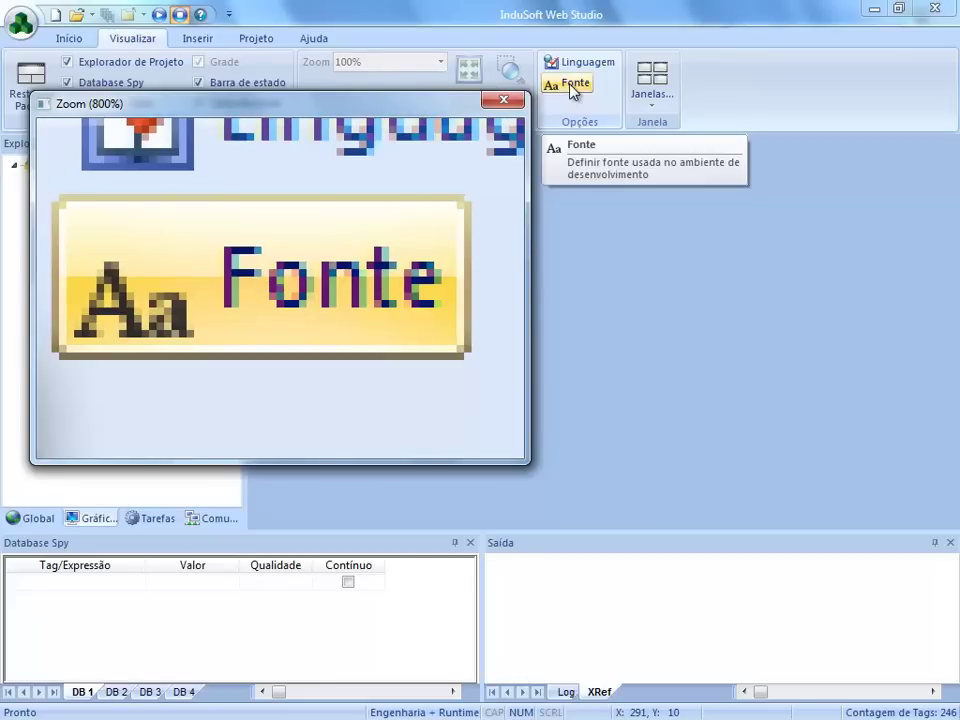
pyautogui.click(510, 100)
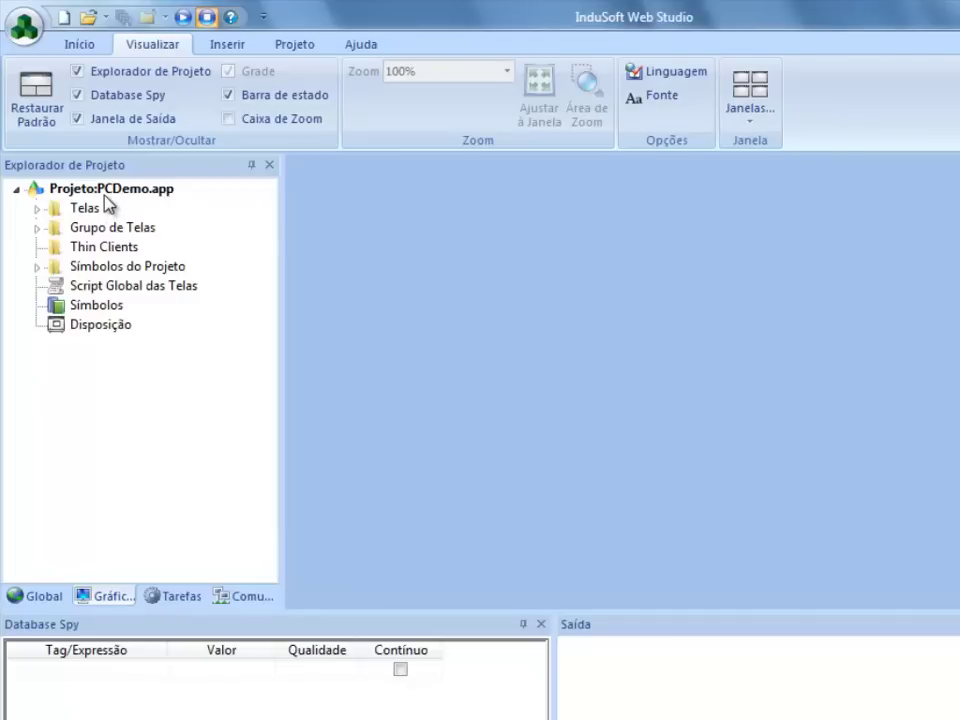
# Step: Expand the Telas folder of the PCDemo project, look through its screen files, and collapse it
pyautogui.click(76, 40)
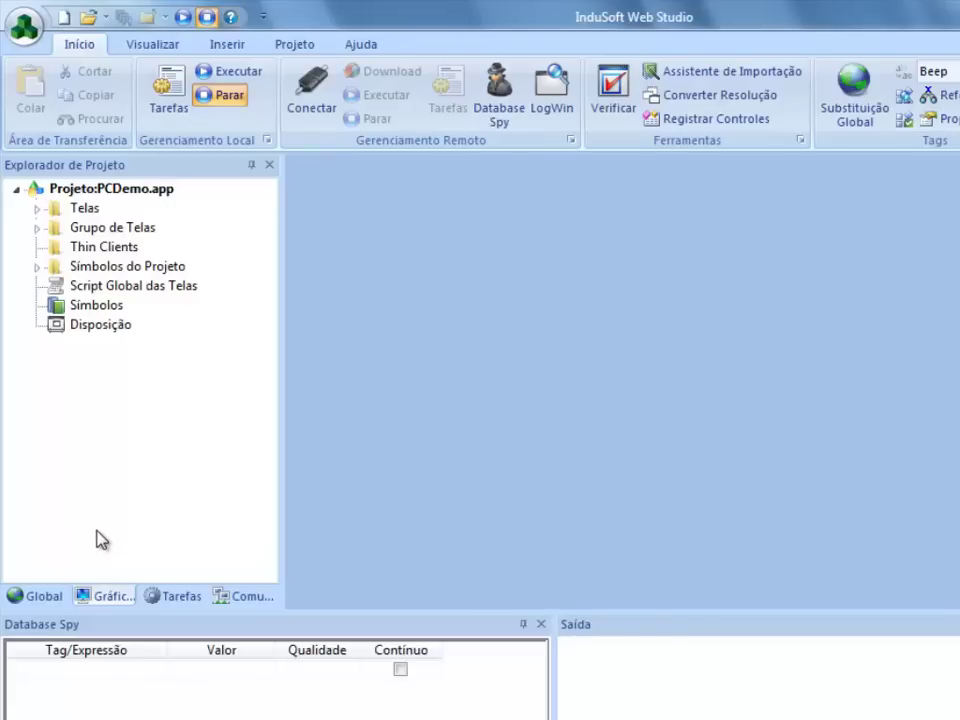
pyautogui.click(37, 208)
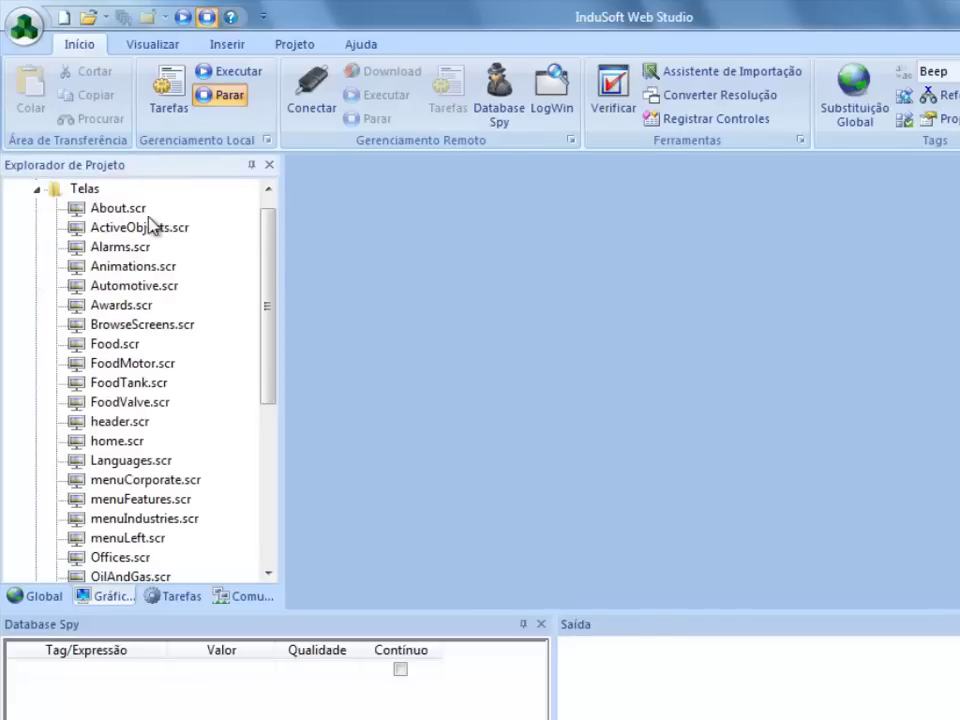
pyautogui.moveTo(270, 223)
pyautogui.mouseDown()
pyautogui.moveTo(272, 214)
pyautogui.moveTo(268, 386)
pyautogui.moveTo(268, 200)
pyautogui.mouseUp()
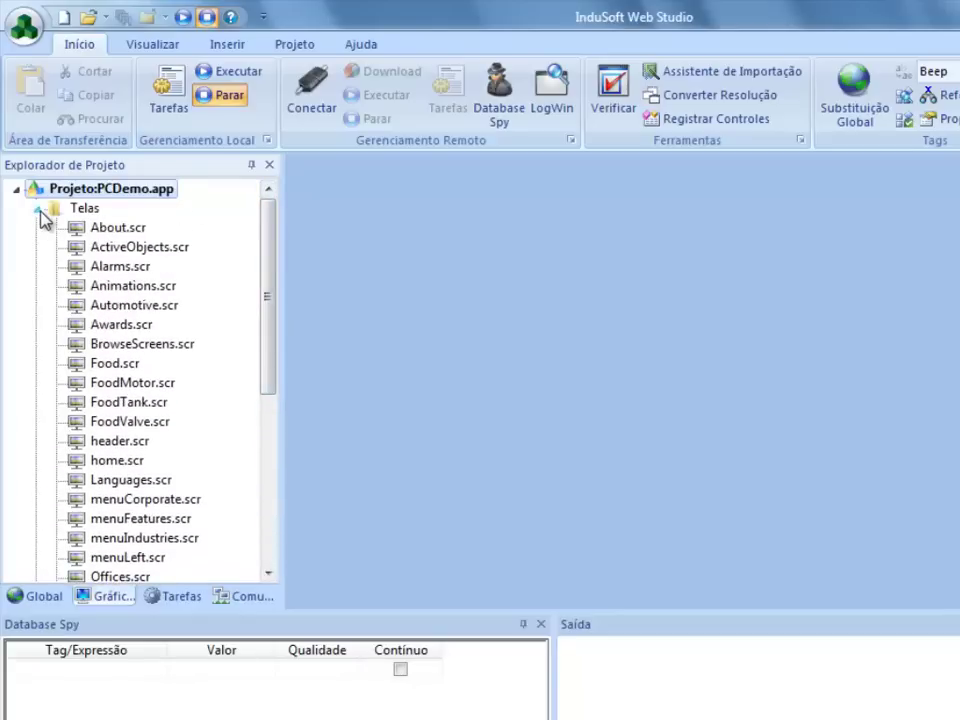
pyautogui.click(38, 208)
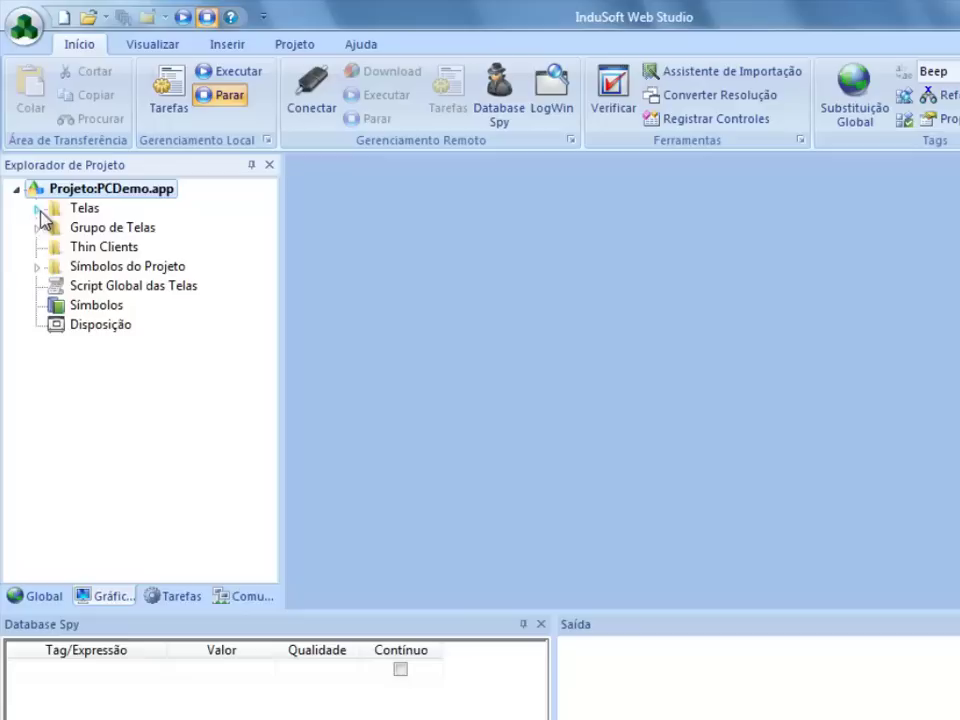
# Step: View the project's Tarefas tree, expanding the Script folder to see its scripts and collapsing it
pyautogui.click(152, 596)
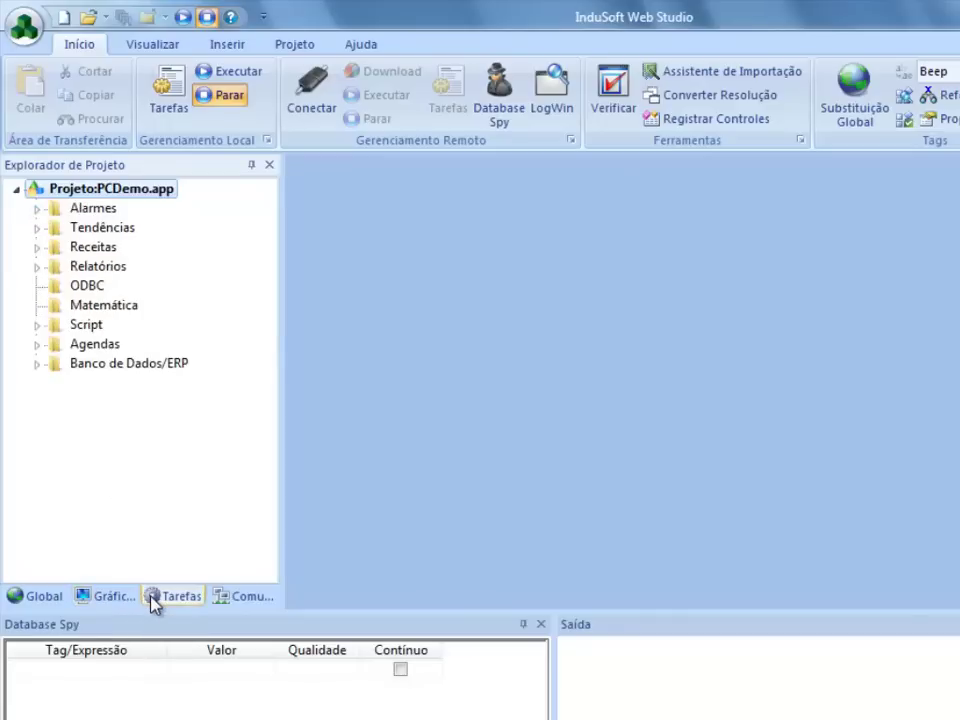
pyautogui.click(36, 325)
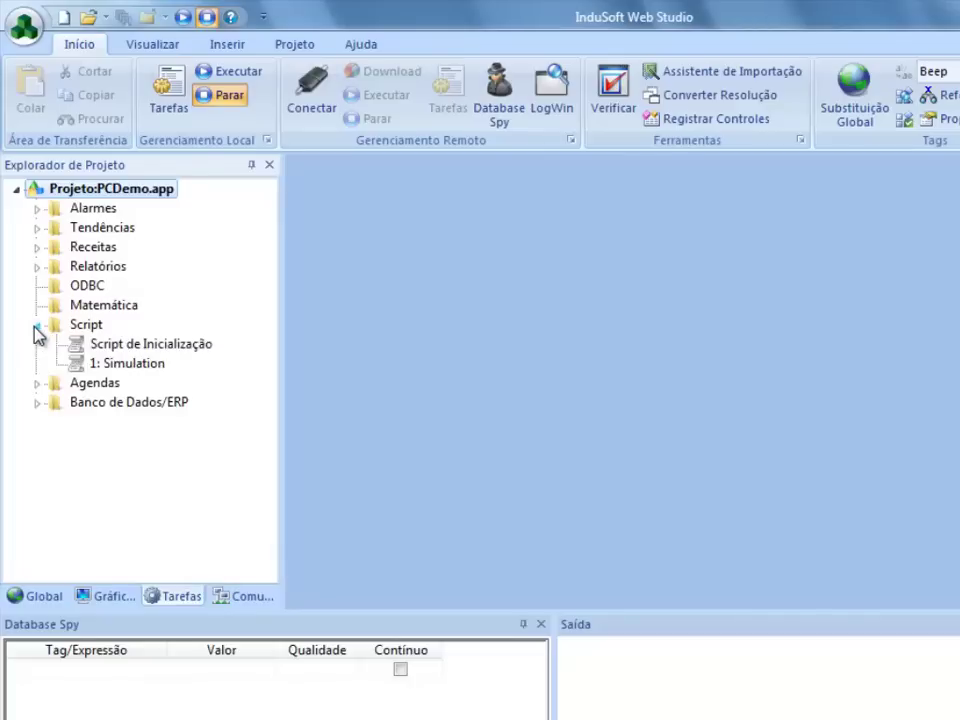
pyautogui.click(36, 325)
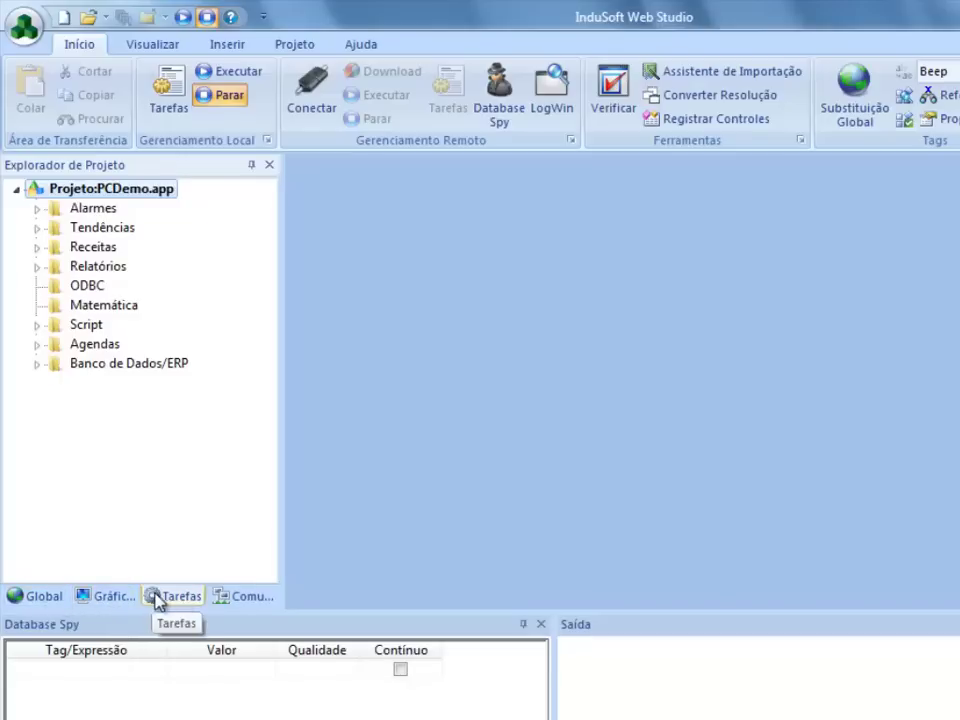
# Step: Open the Planilha de Dados of Tags do Projeto, look through the whole tag list, close it and collapse the folder
pyautogui.click(47, 597)
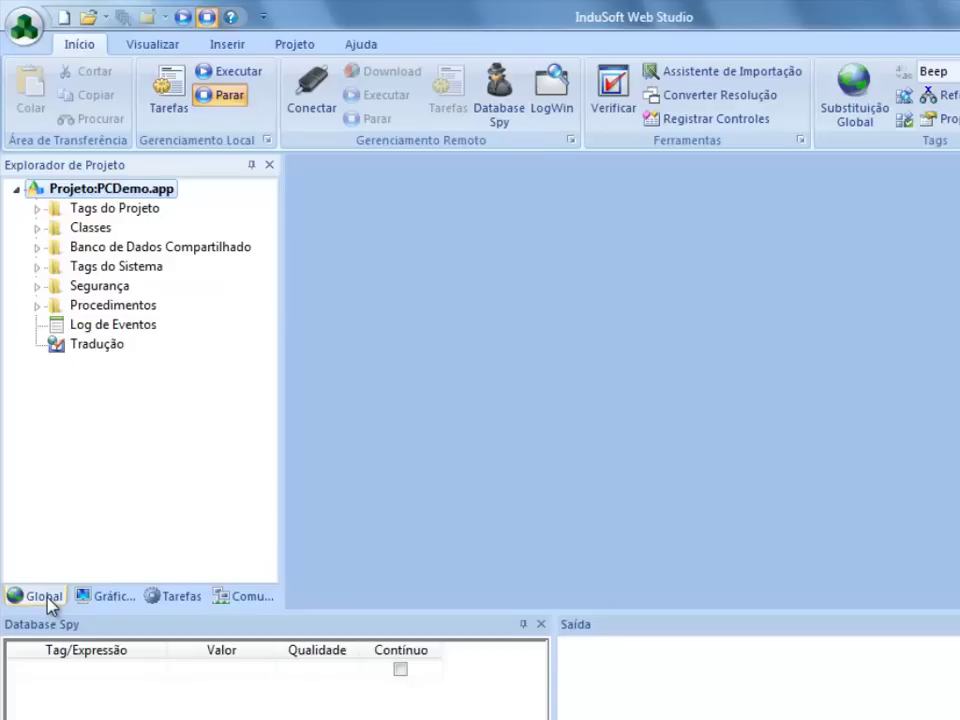
pyautogui.click(96, 212)
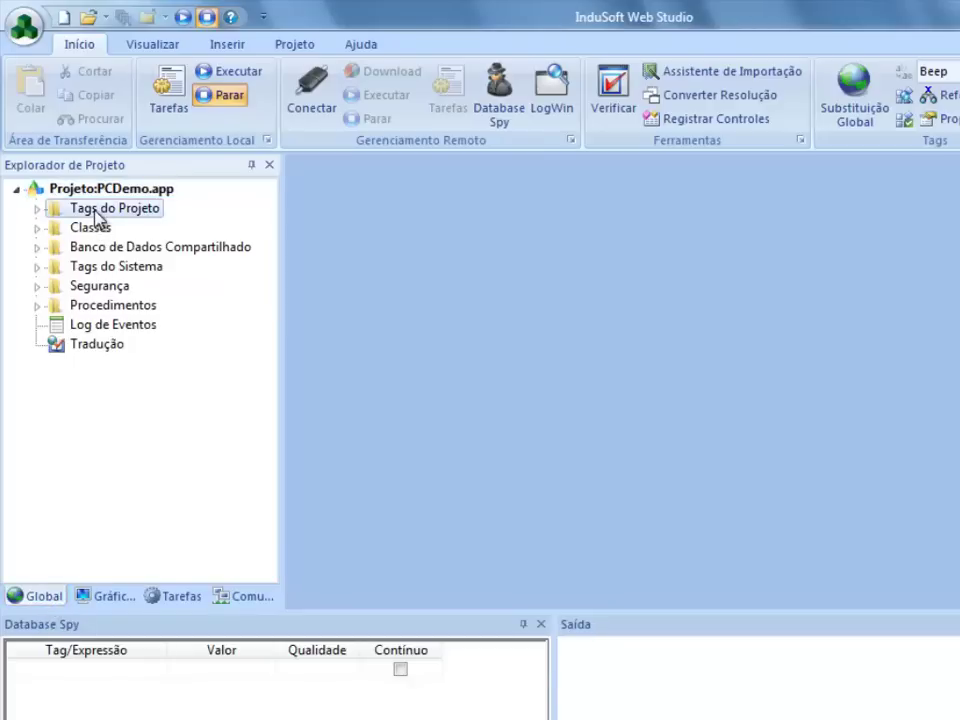
pyautogui.click(36, 208)
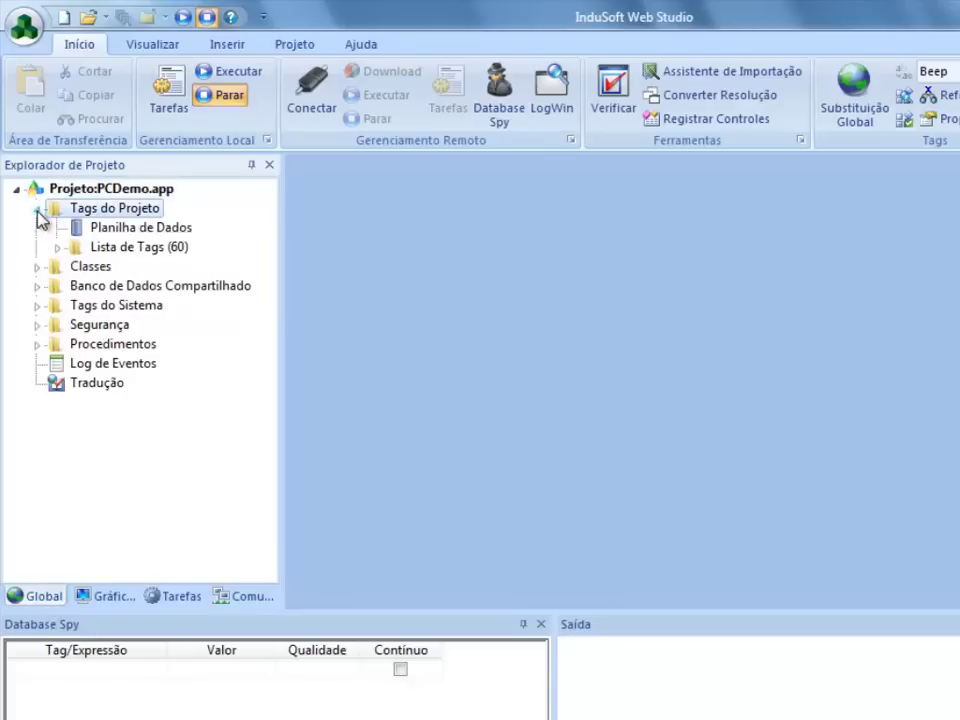
pyautogui.doubleClick(90, 229)
pyautogui.click(424, 315)
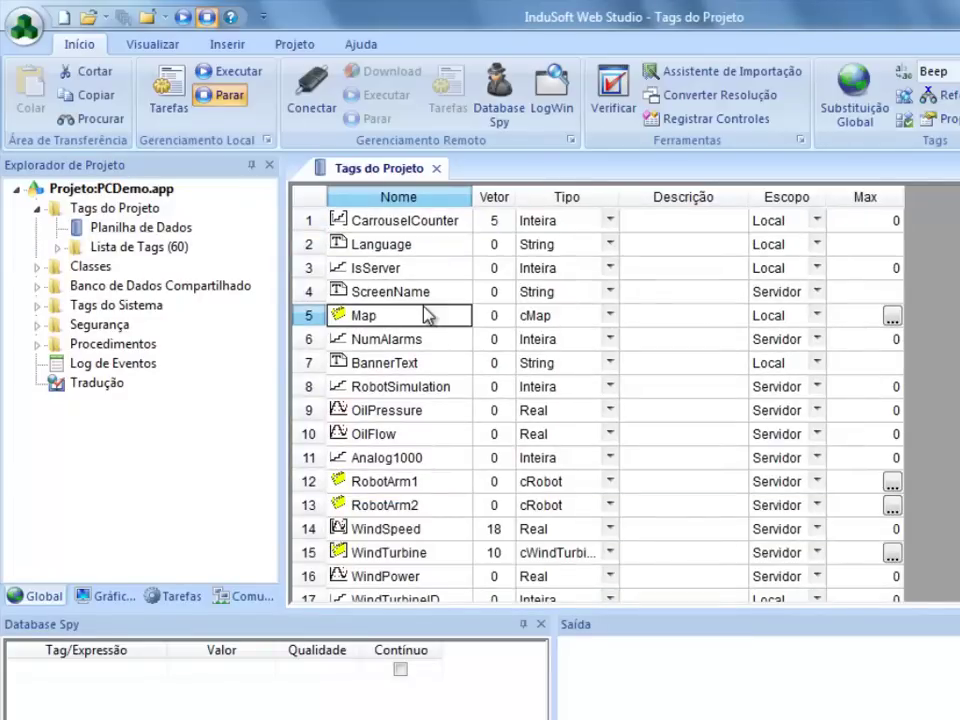
pyautogui.scroll(-10, 428, 330)
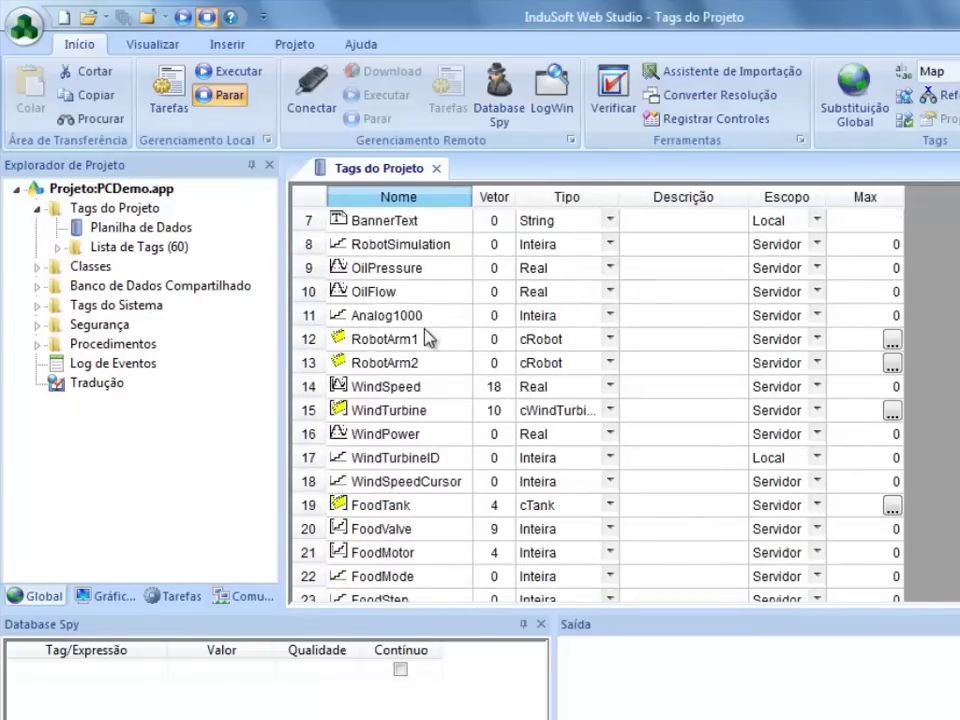
pyautogui.scroll(-4, 427, 337)
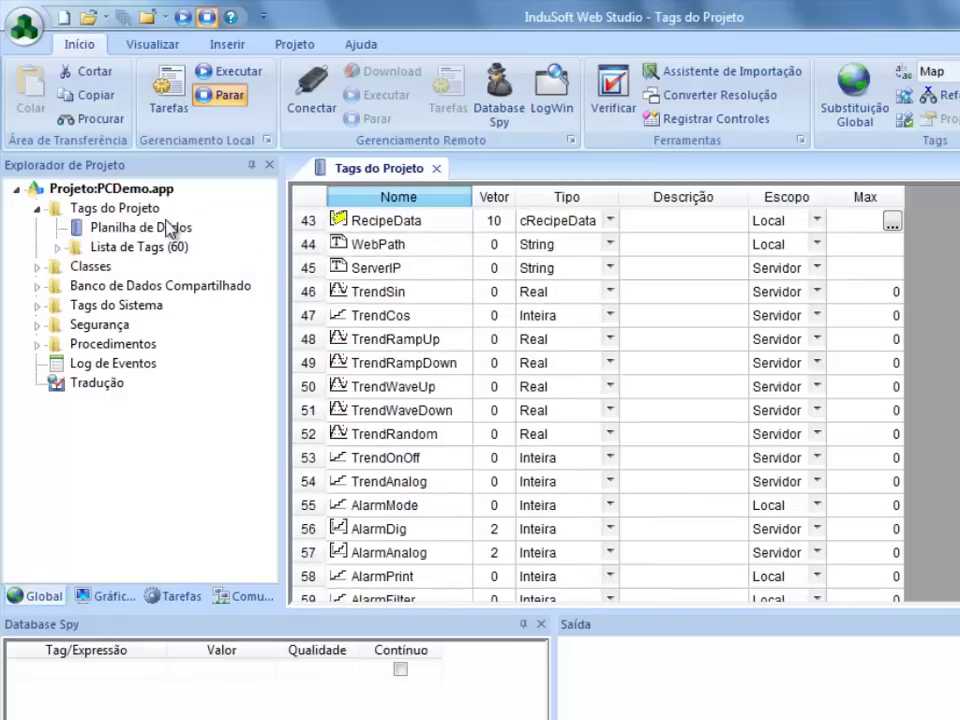
pyautogui.scroll(-3, 285, 212)
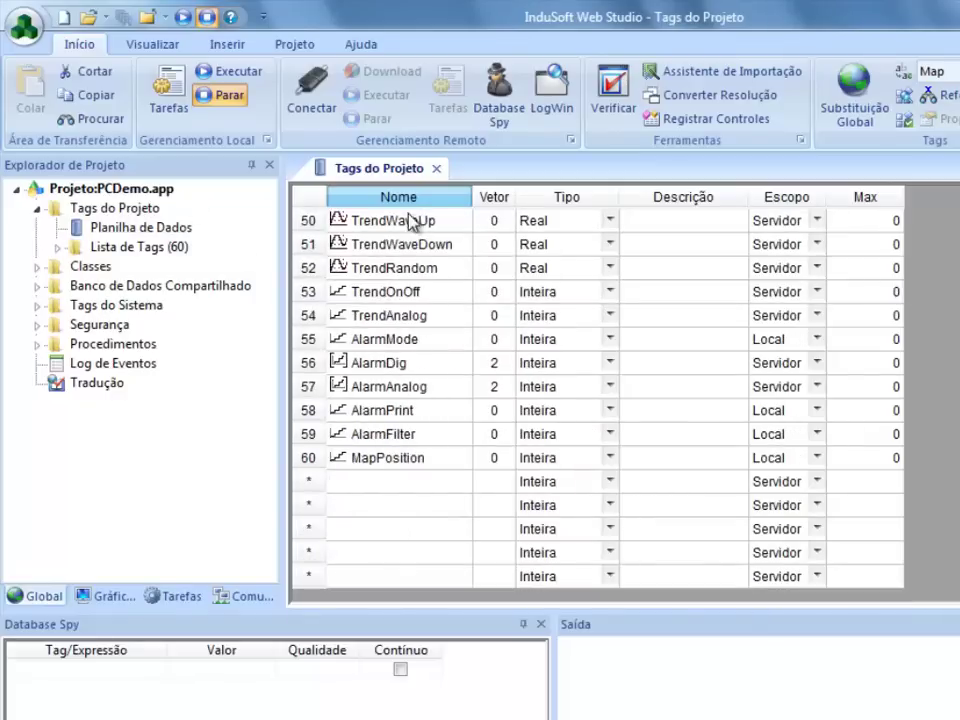
pyautogui.click(436, 168)
pyautogui.click(38, 208)
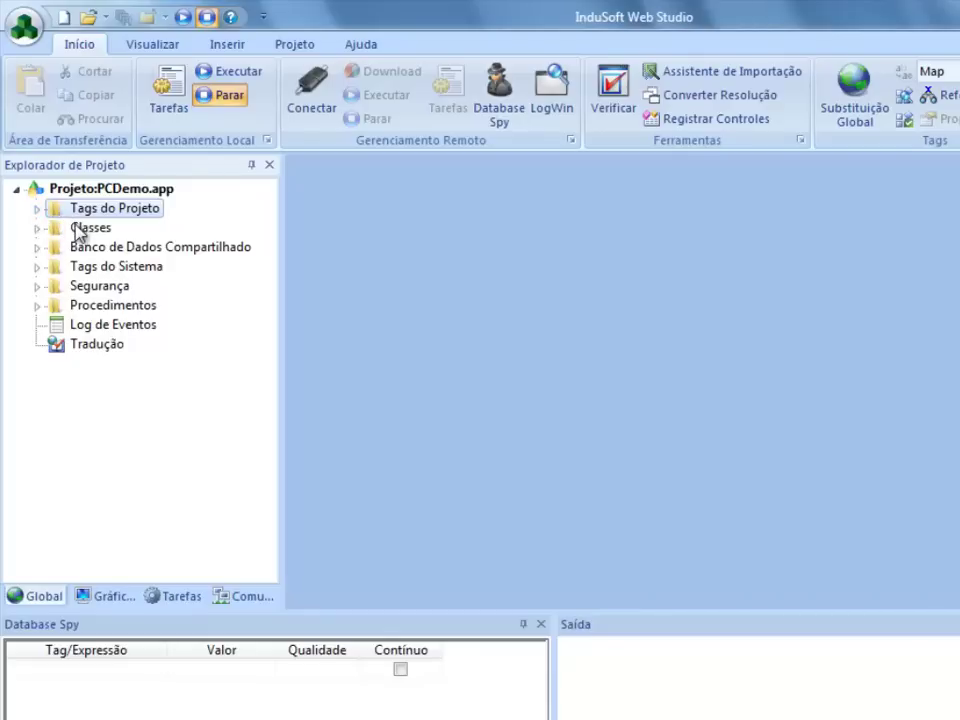
# Step: Point out the Classes and Banco de Dados Compartilhado folders, and open the Planilha de Dados under Tags do Sistema
pyautogui.click(81, 229)
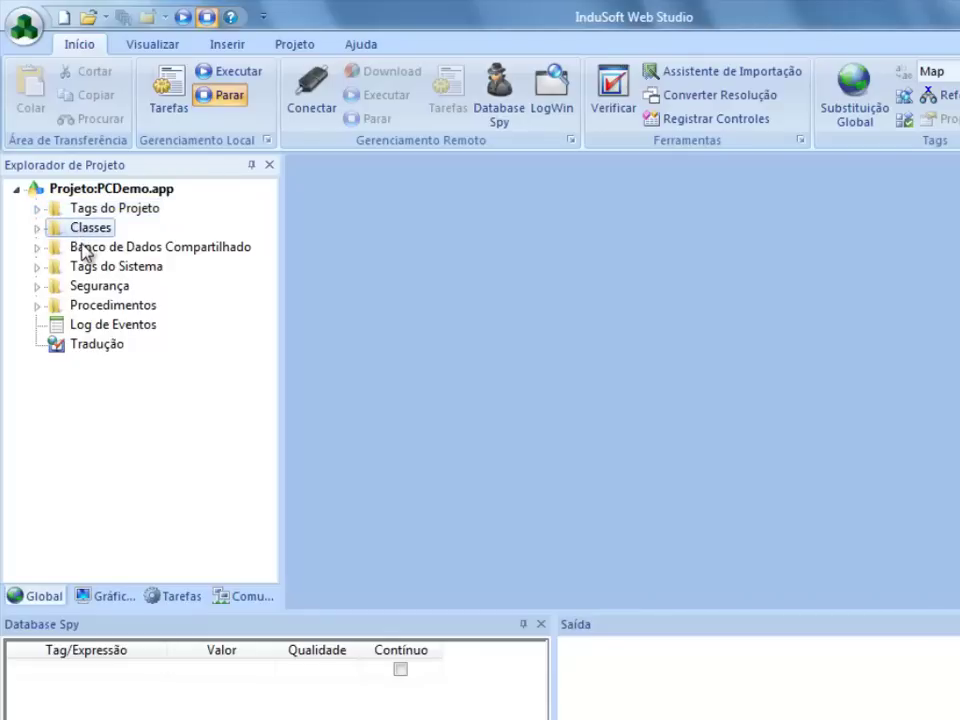
pyautogui.click(82, 250)
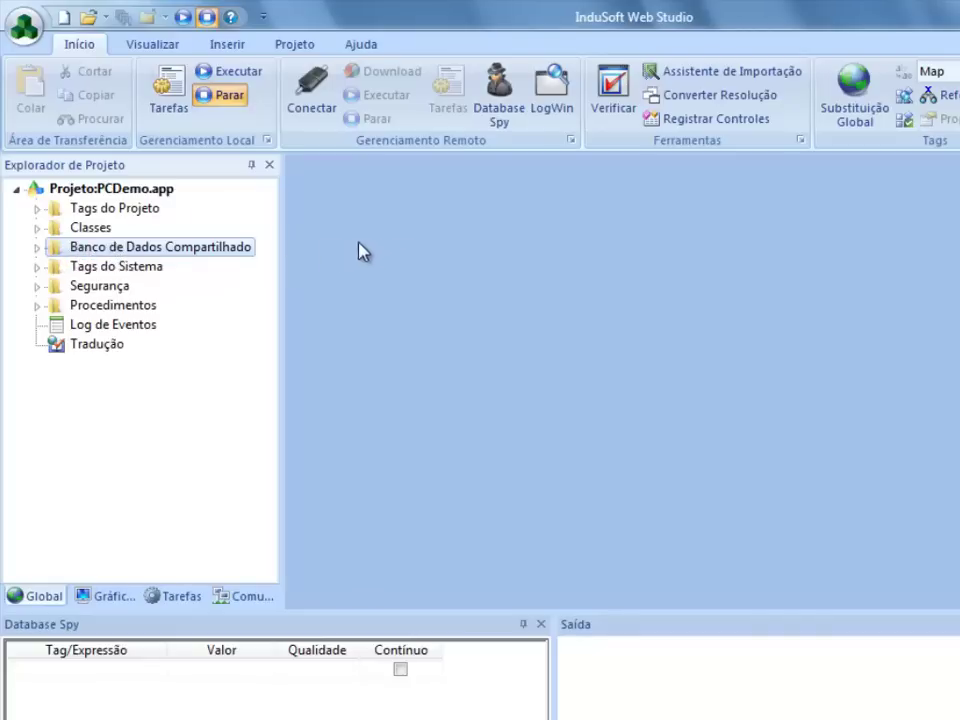
pyautogui.click(38, 267)
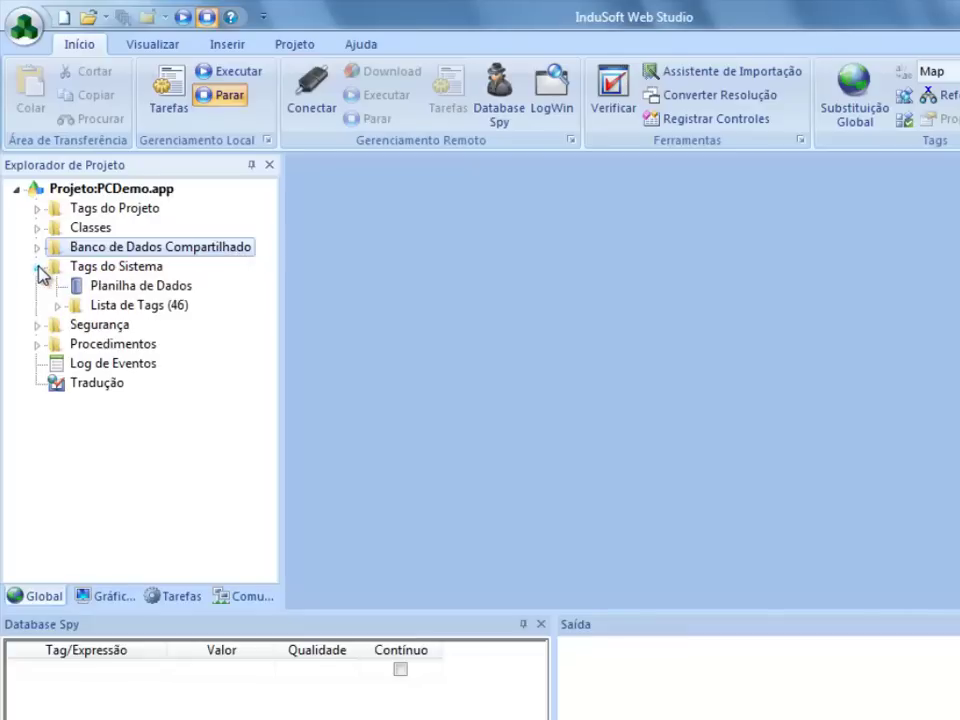
pyautogui.doubleClick(120, 287)
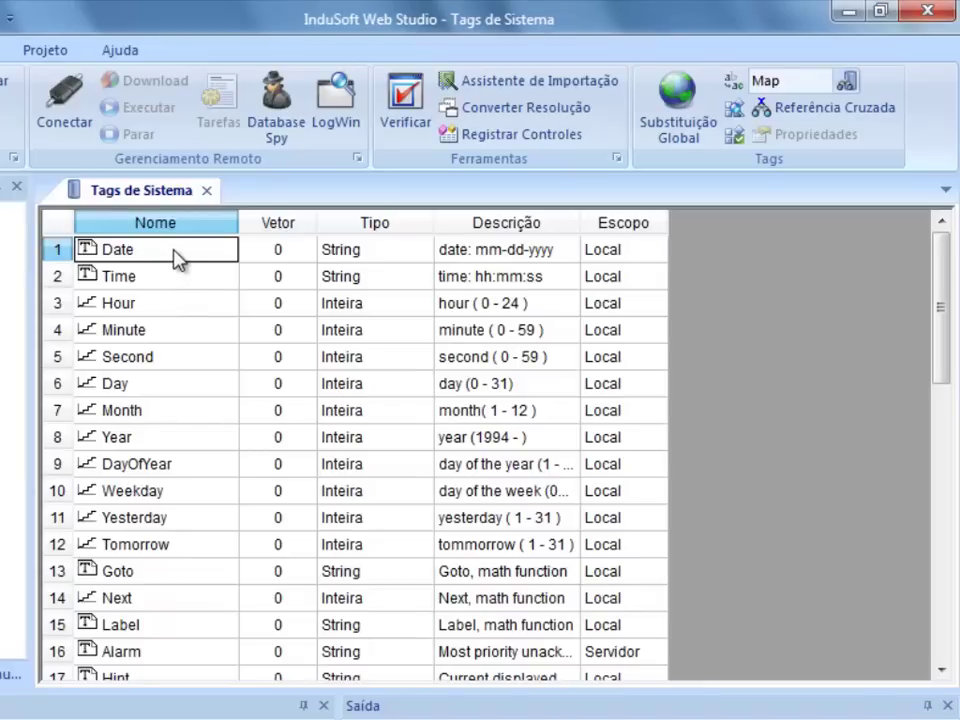
# Step: Examine system tags such as Hour, Year, GroupName, GroupLoLevel and UserName, and close the sheet and its folder
pyautogui.click(190, 305)
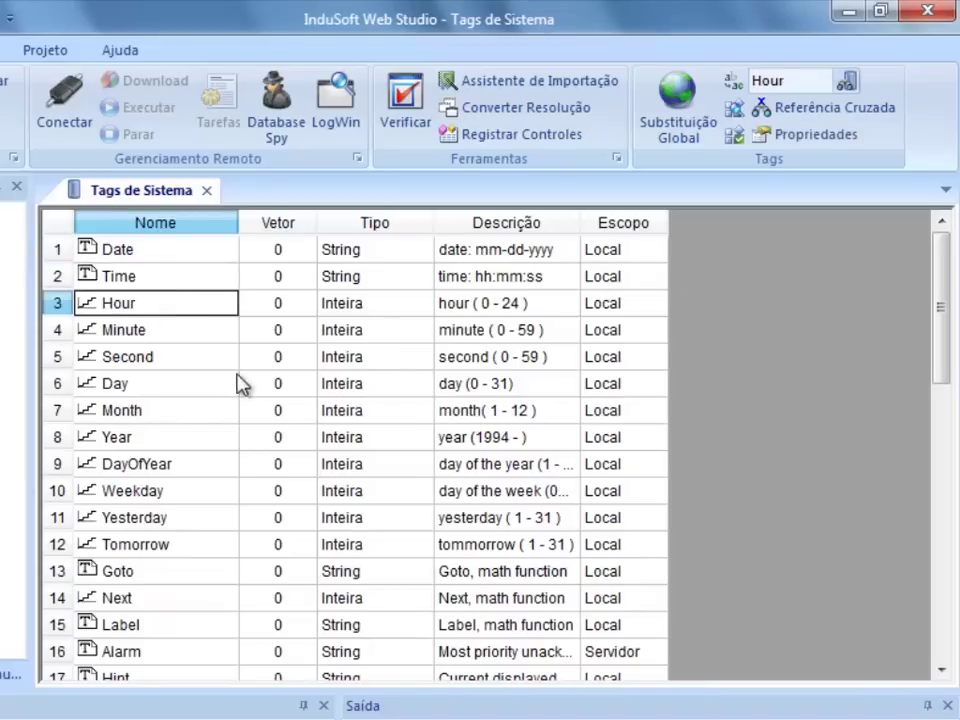
pyautogui.click(182, 437)
pyautogui.moveTo(939, 296); pyautogui.dragTo(936, 489)
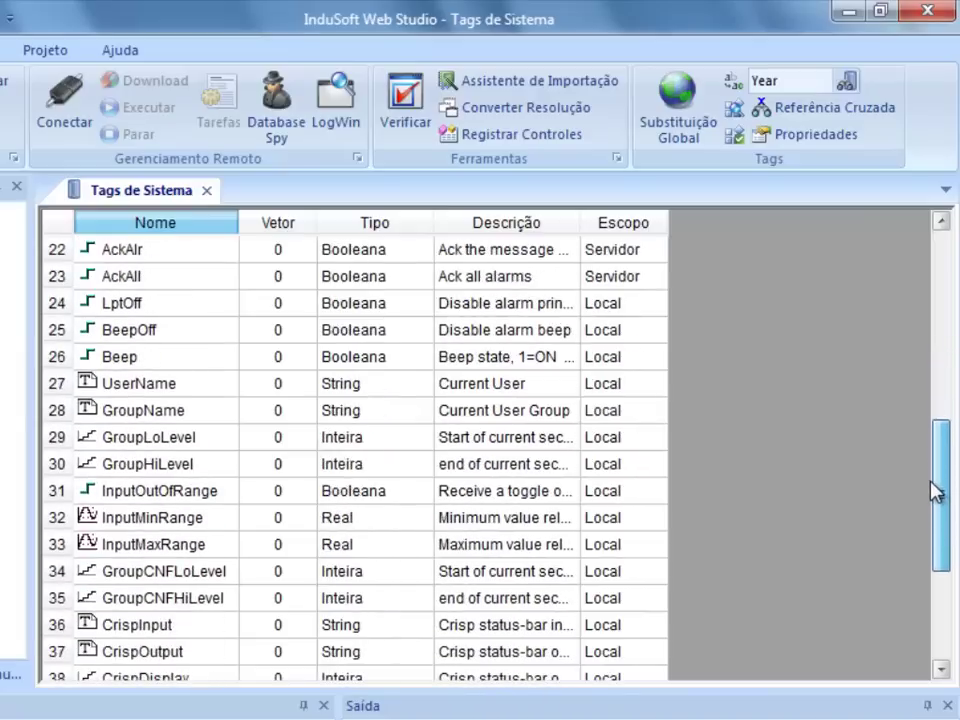
pyautogui.click(165, 416)
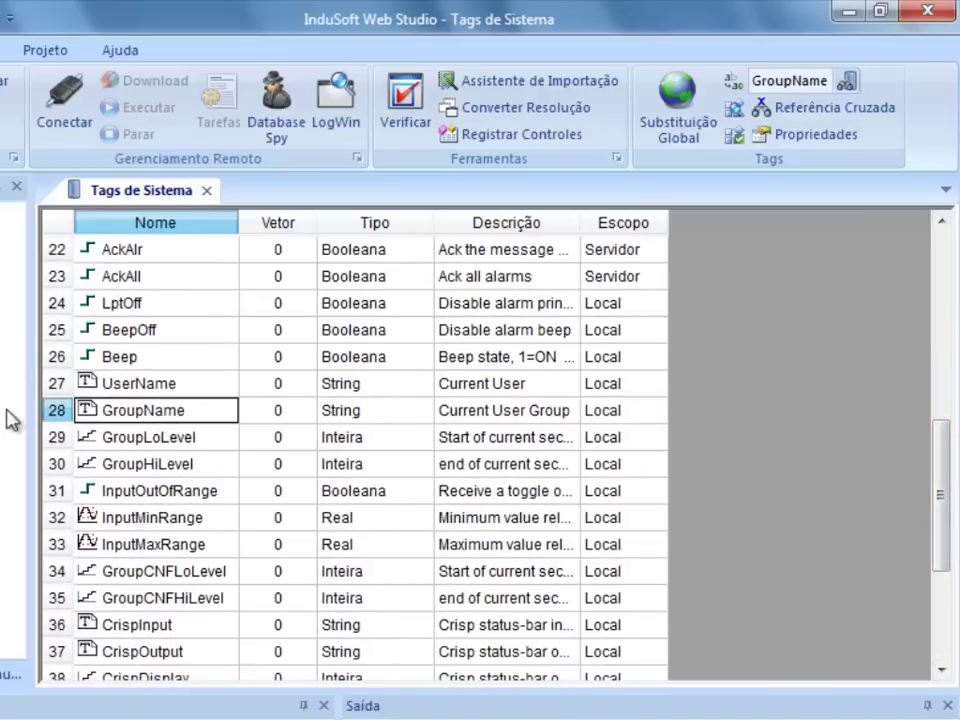
pyautogui.click(190, 447)
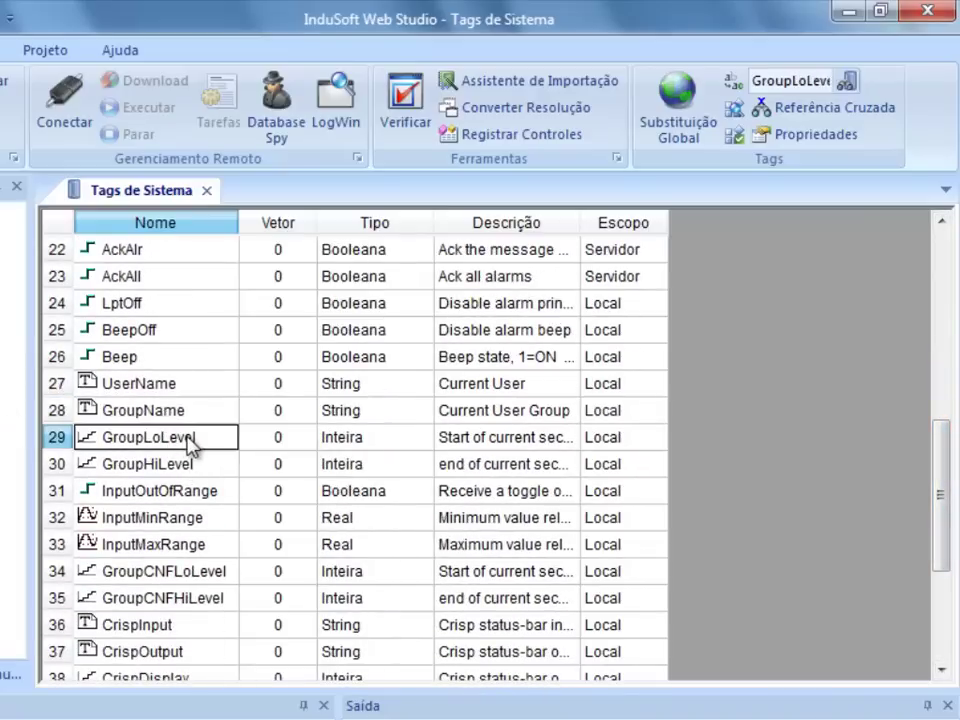
pyautogui.click(183, 388)
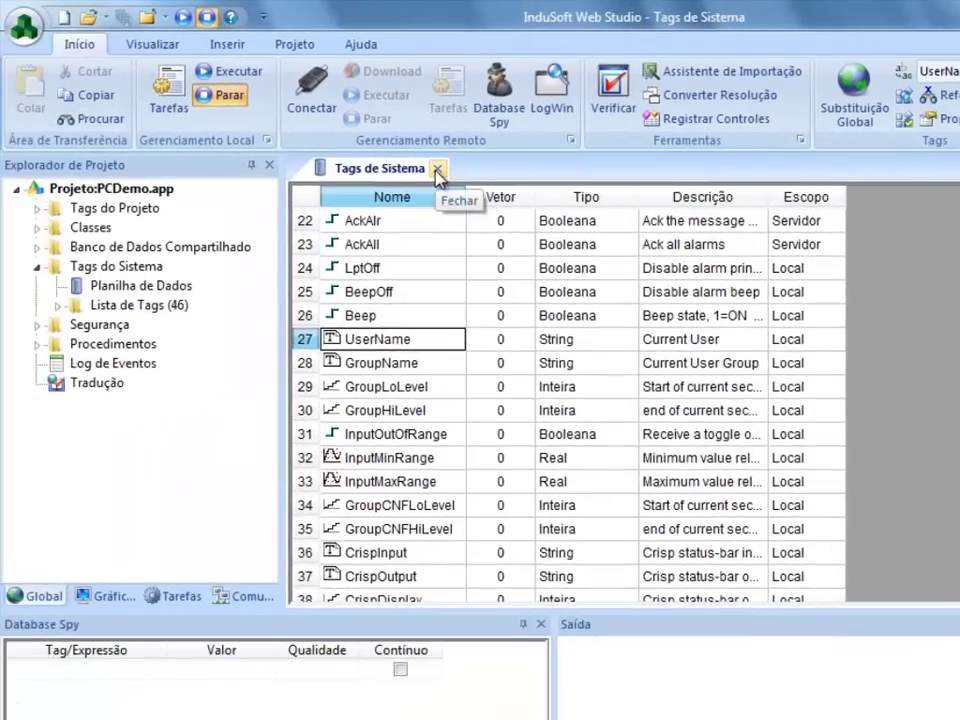
pyautogui.click(437, 172)
pyautogui.click(38, 268)
# Step: Expand the Segurança folder and select its Grupos and Usuários subfolders in turn
pyautogui.click(38, 286)
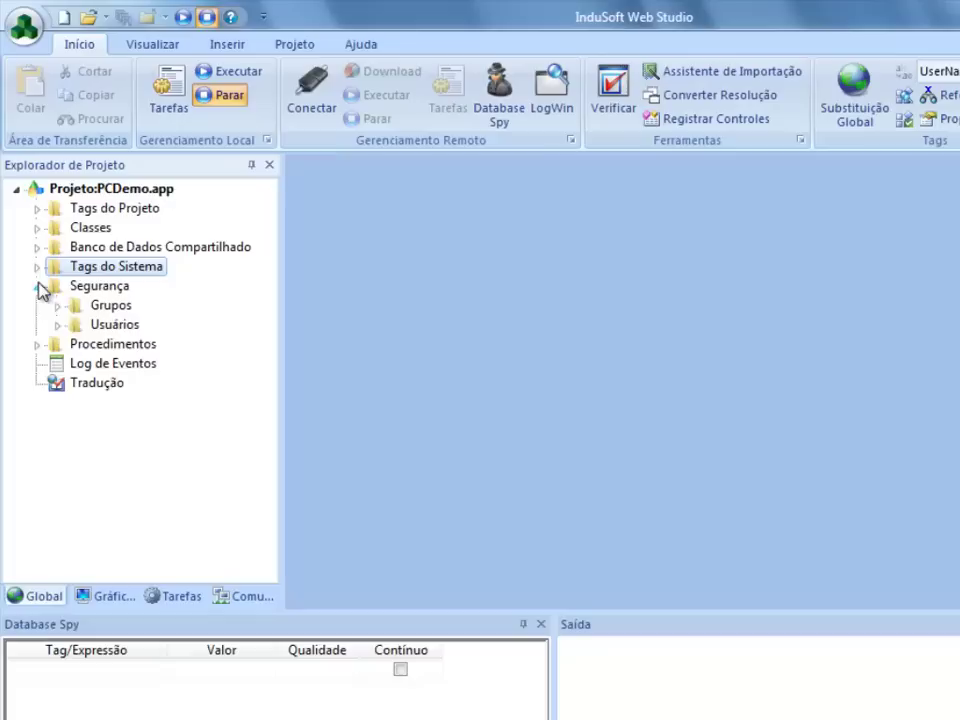
pyautogui.click(105, 308)
pyautogui.click(103, 327)
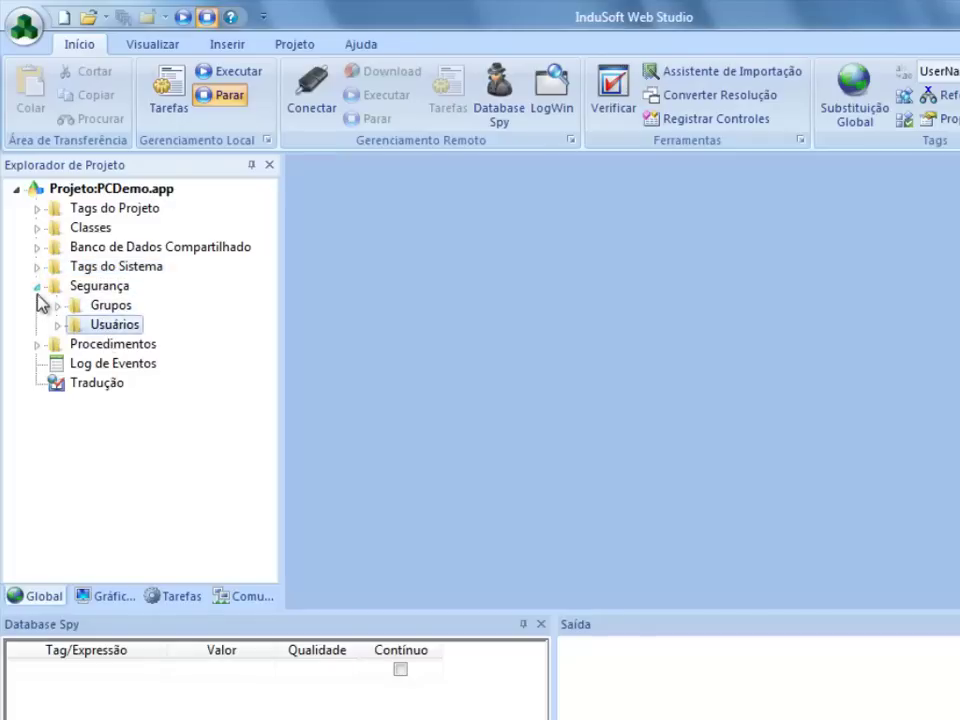
# Step: Collapse the Segurança folder, view the main procedures under Procedimentos, collapse that folder and select Tradução
pyautogui.click(37, 286)
pyautogui.click(37, 305)
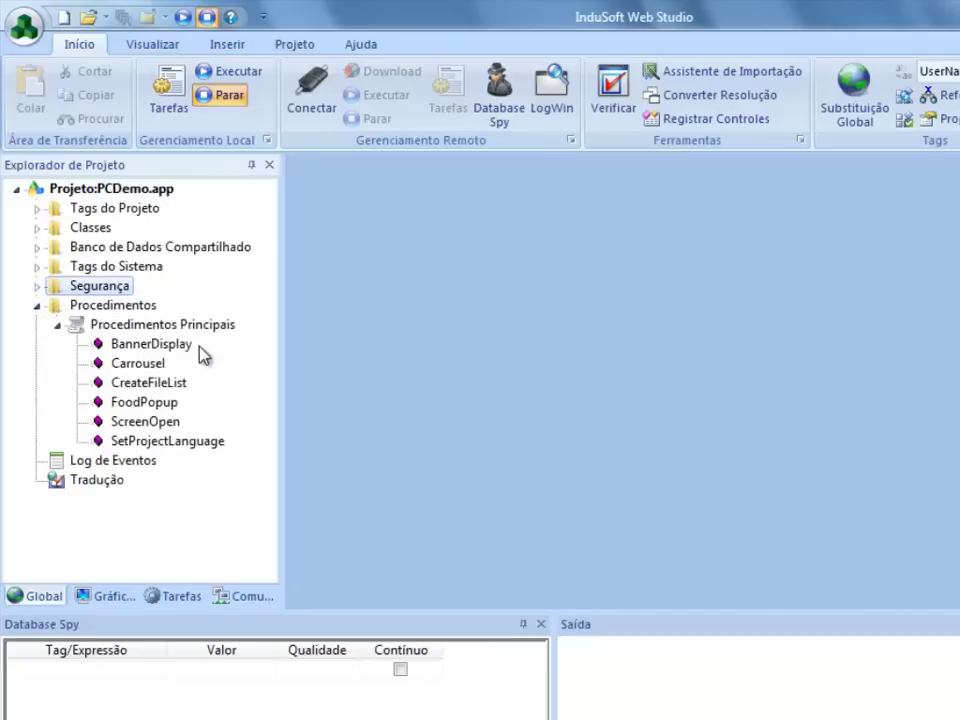
pyautogui.click(37, 305)
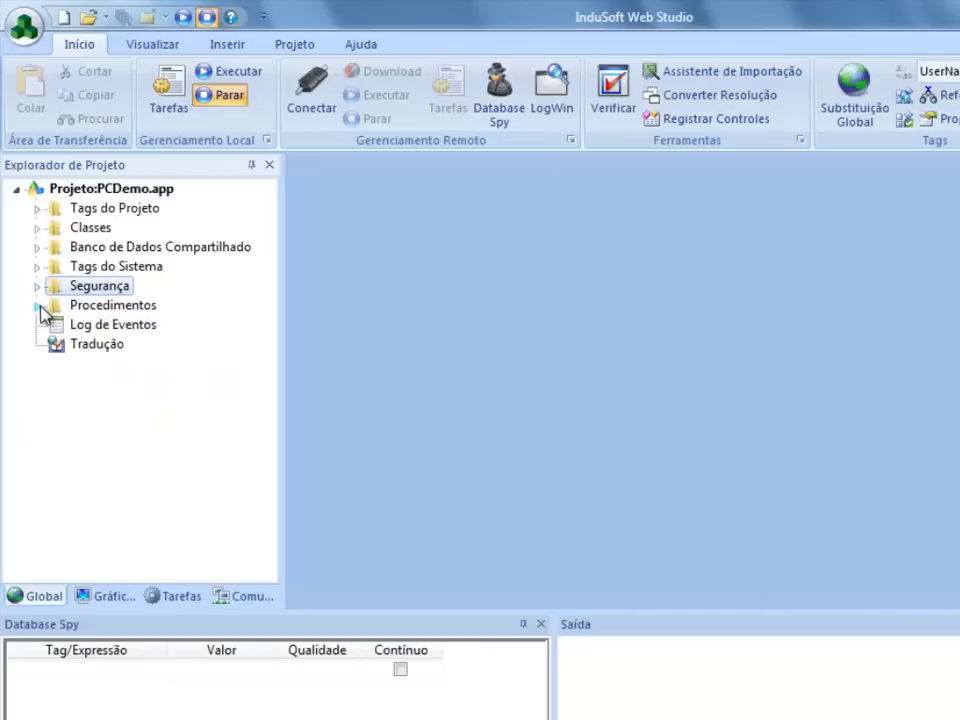
pyautogui.click(86, 346)
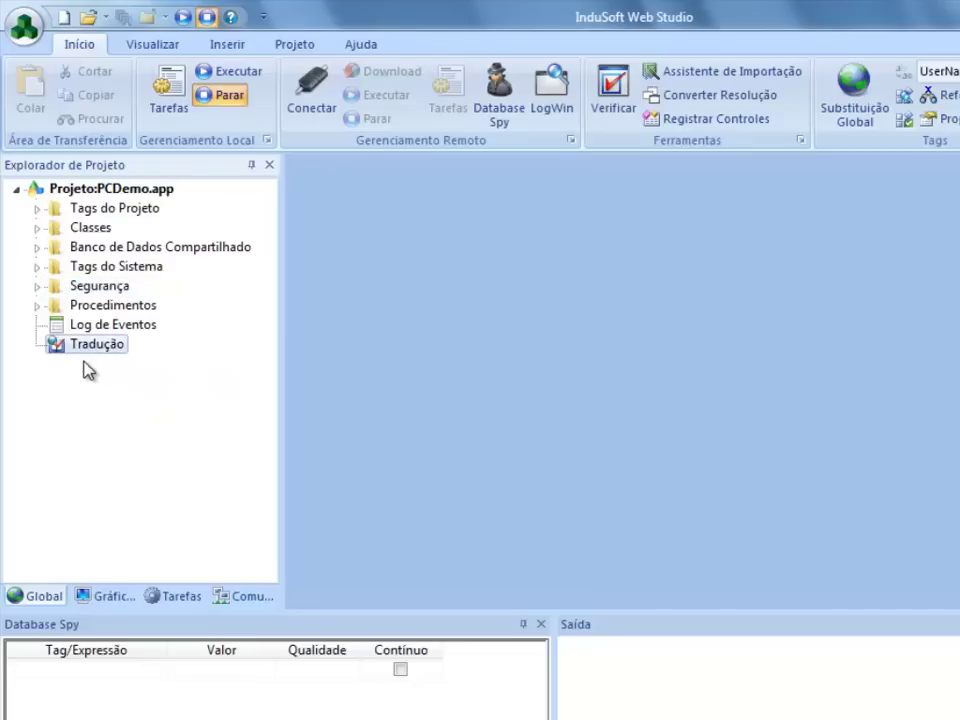
# Step: Show the Gráficos tree, look through the screens in Telas, collapse it, and select Grupo de Telas and Thin Clients in turn
pyautogui.click(96, 598)
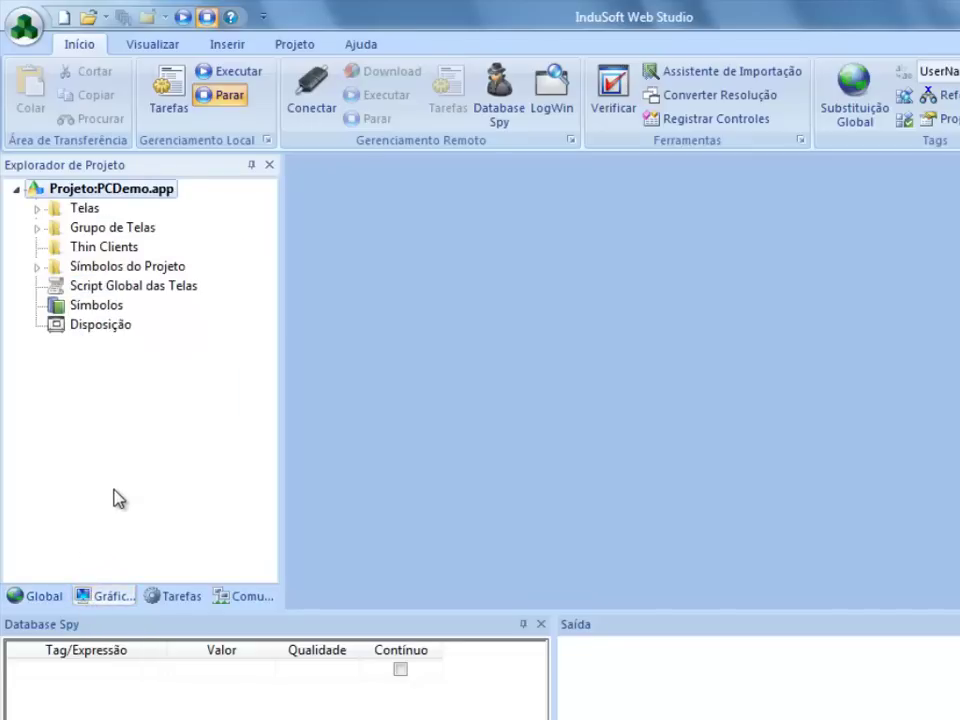
pyautogui.click(37, 209)
pyautogui.moveTo(270, 236); pyautogui.dragTo(274, 208)
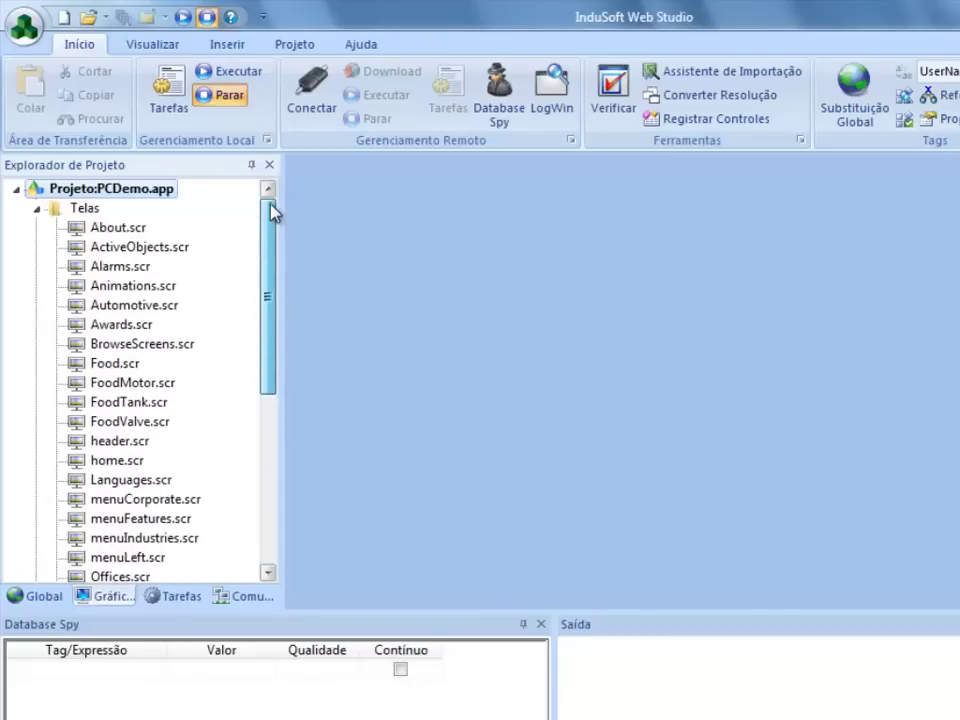
pyautogui.click(37, 209)
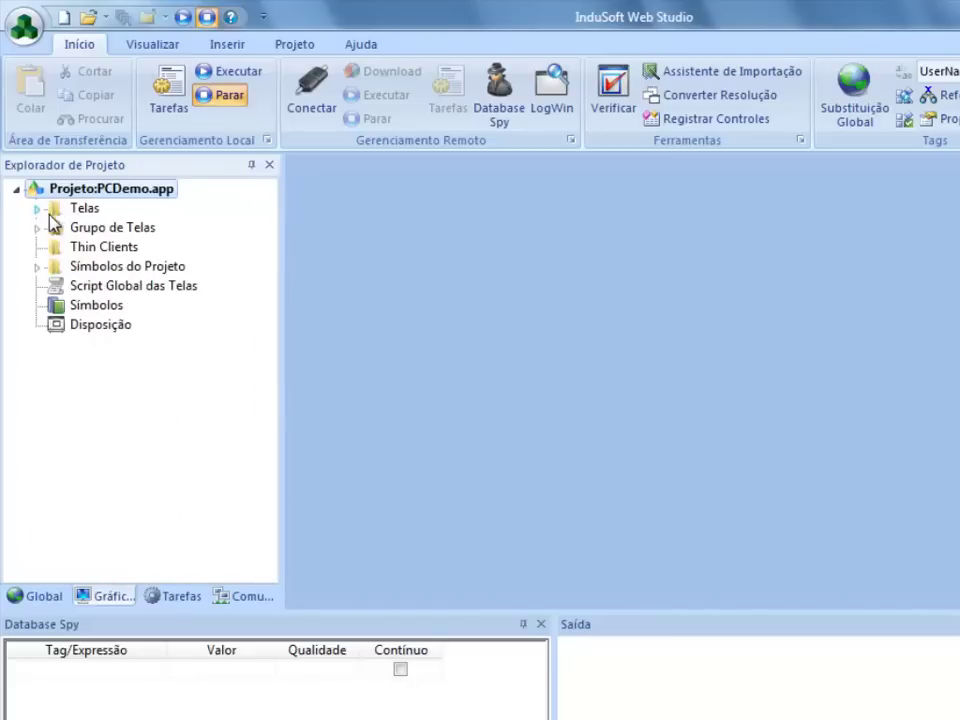
pyautogui.click(76, 227)
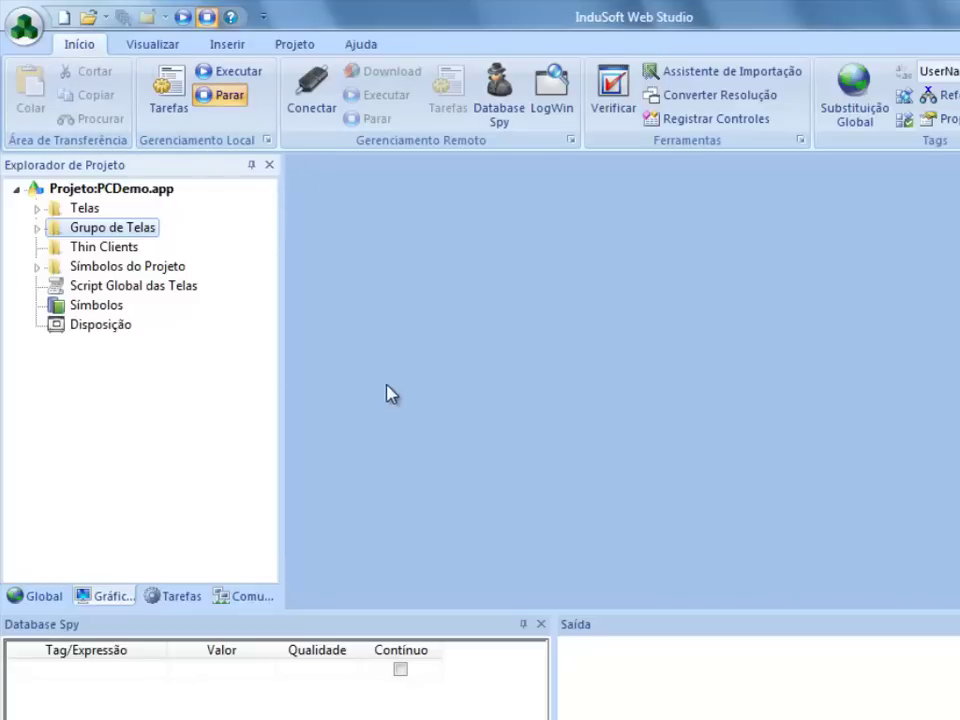
pyautogui.click(110, 247)
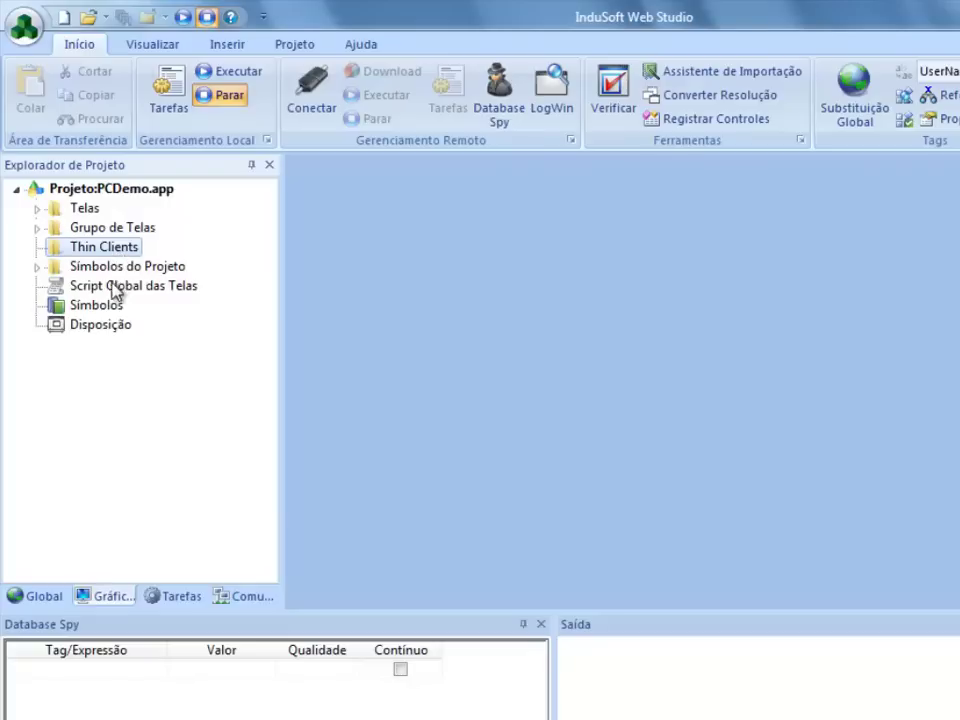
# Step: Open the Símbolos library and browse the Arrows, Buttons and Motors categories under Símbolos do Sistema
pyautogui.click(99, 310)
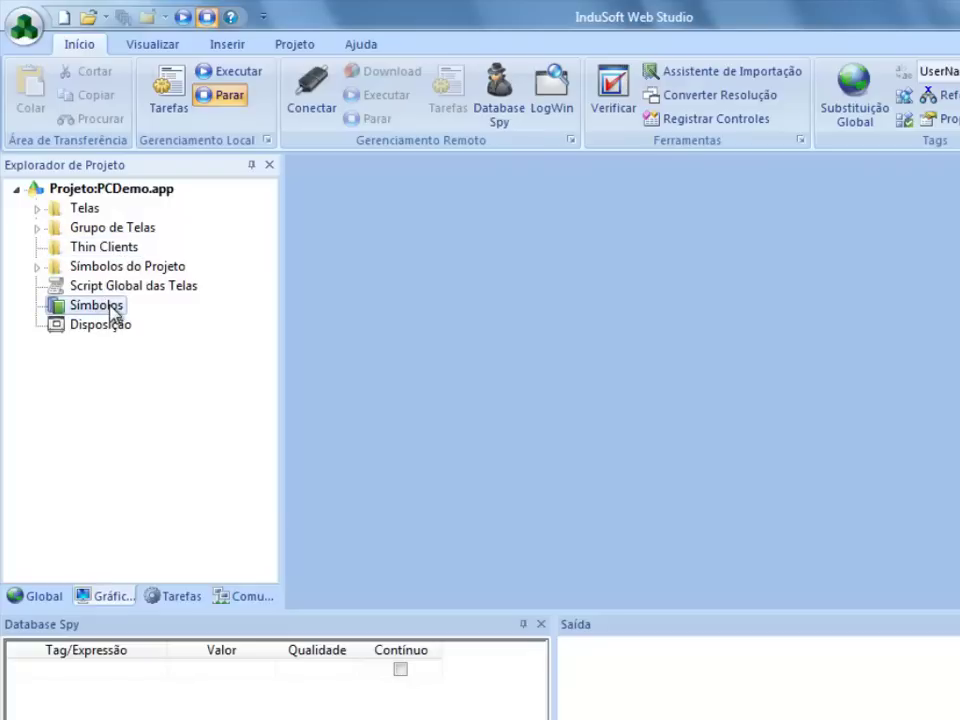
pyautogui.doubleClick(113, 307)
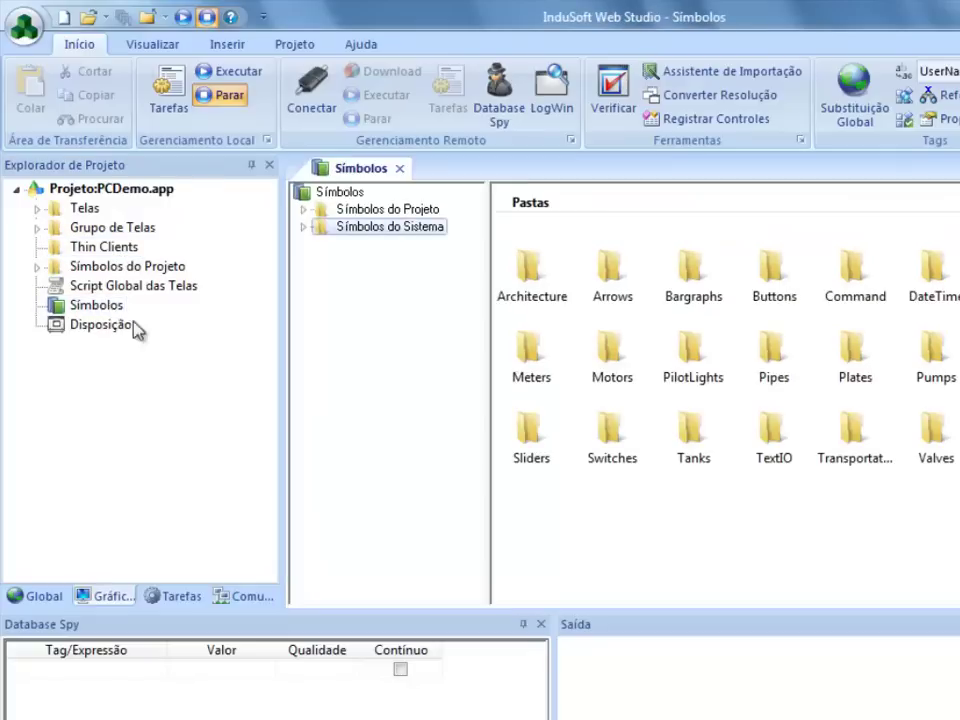
pyautogui.click(305, 228)
pyautogui.click(365, 260)
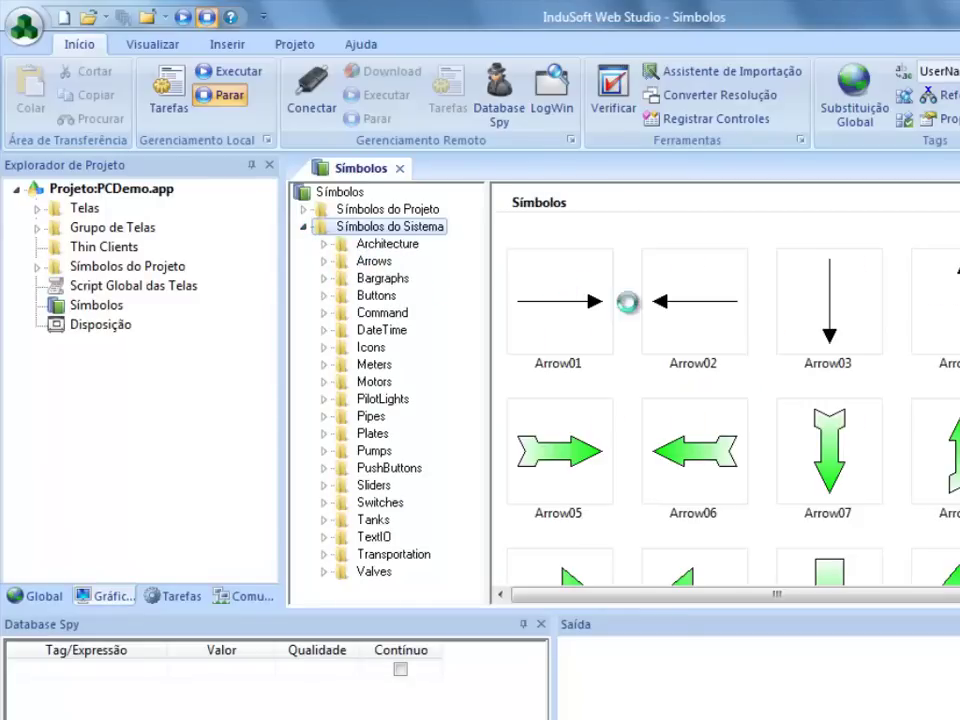
pyautogui.click(372, 296)
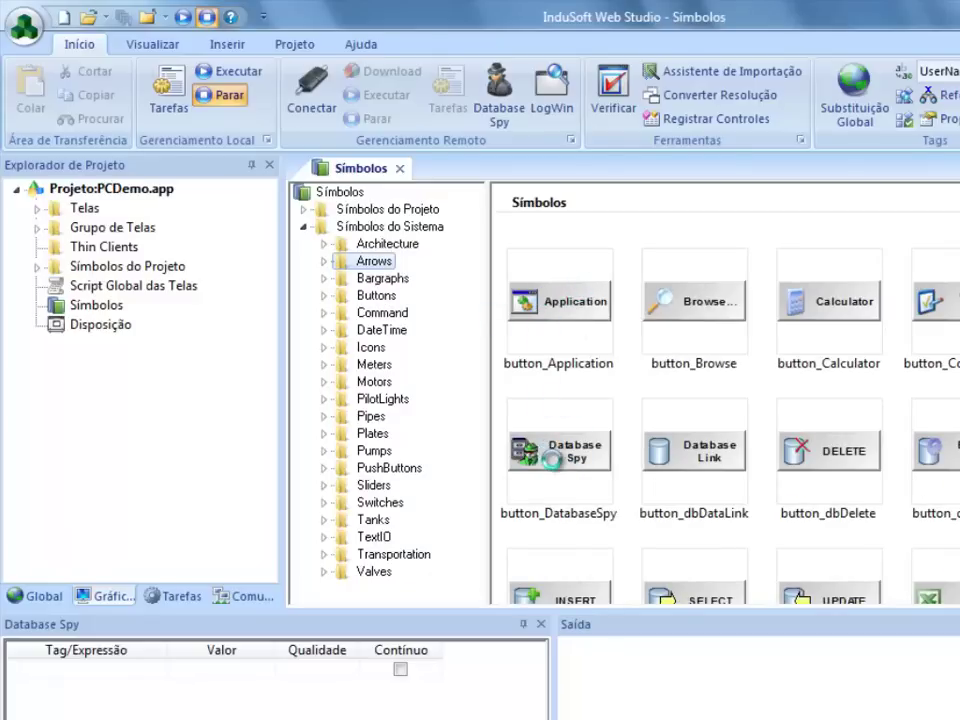
pyautogui.click(374, 381)
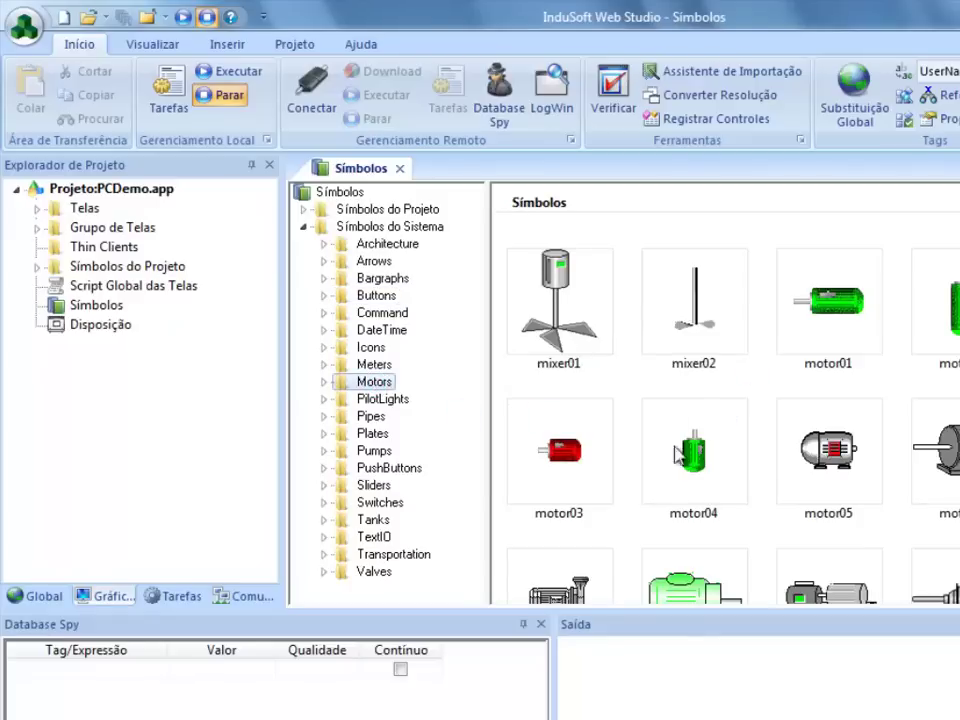
pyautogui.click(508, 381)
pyautogui.scroll(-3, 508, 390)
pyautogui.scroll(3, 508, 390)
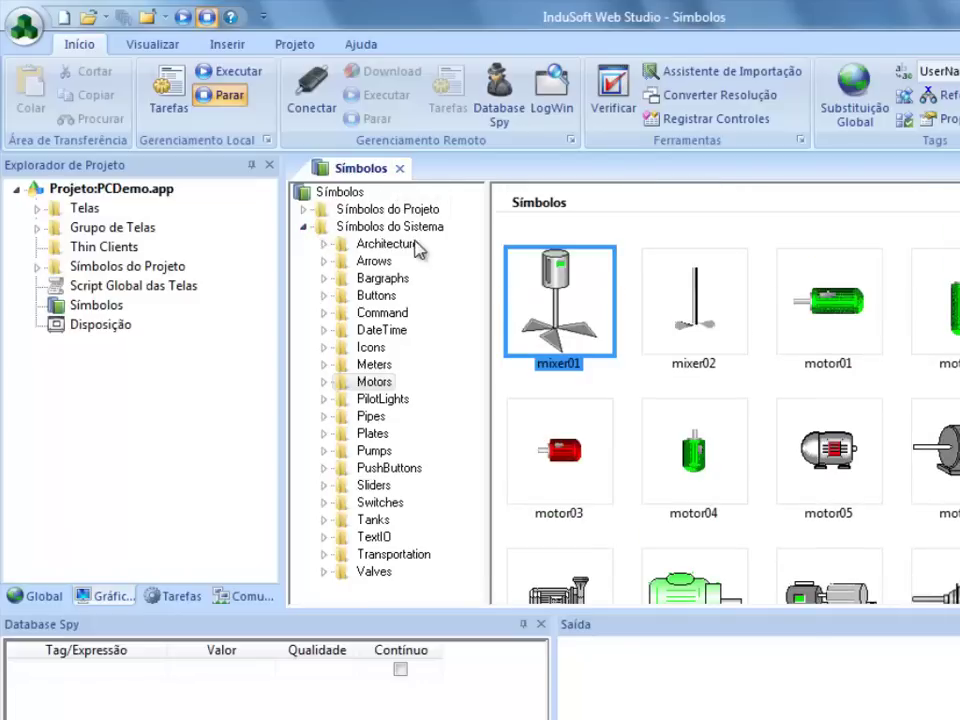
# Step: View the Símbolos do Projeto in the symbol library, close it, and view the same folder's contents in the Project Explorer
pyautogui.click(305, 229)
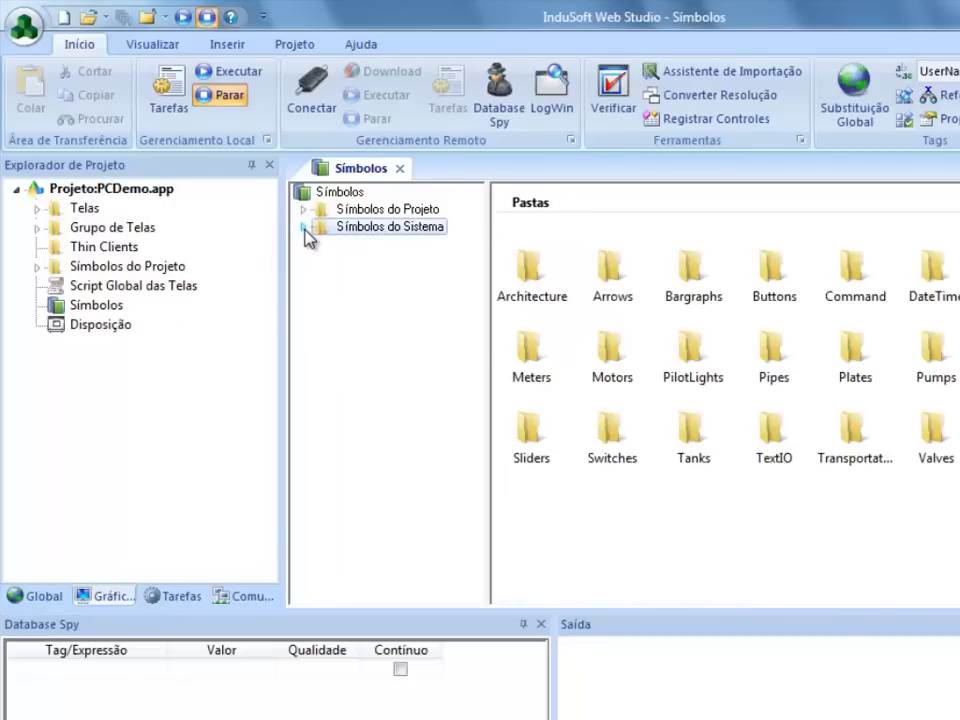
pyautogui.click(304, 210)
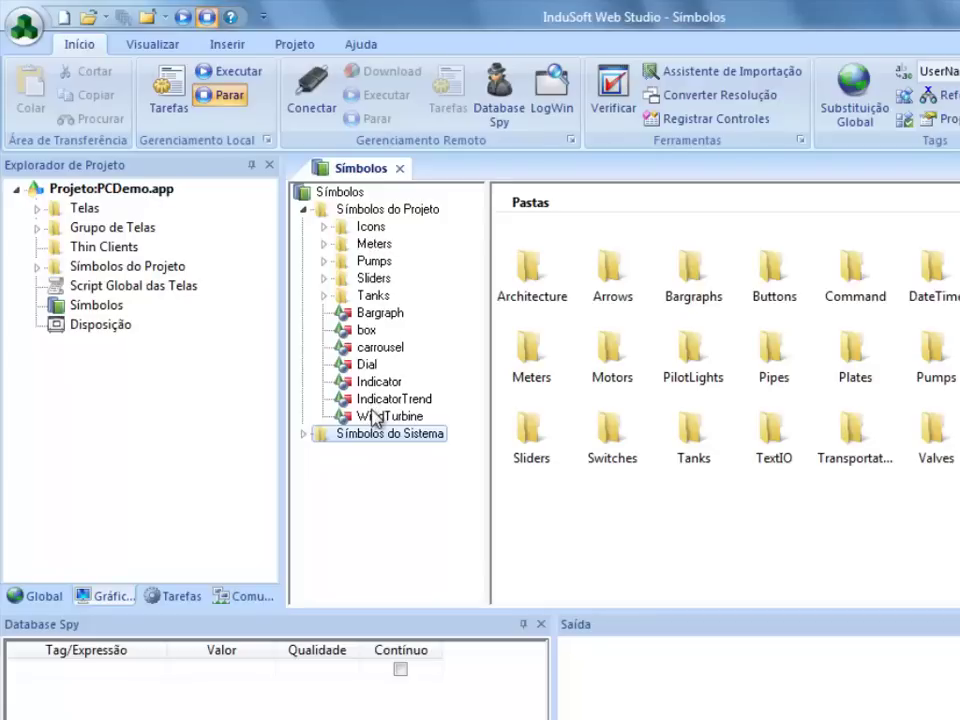
pyautogui.click(399, 169)
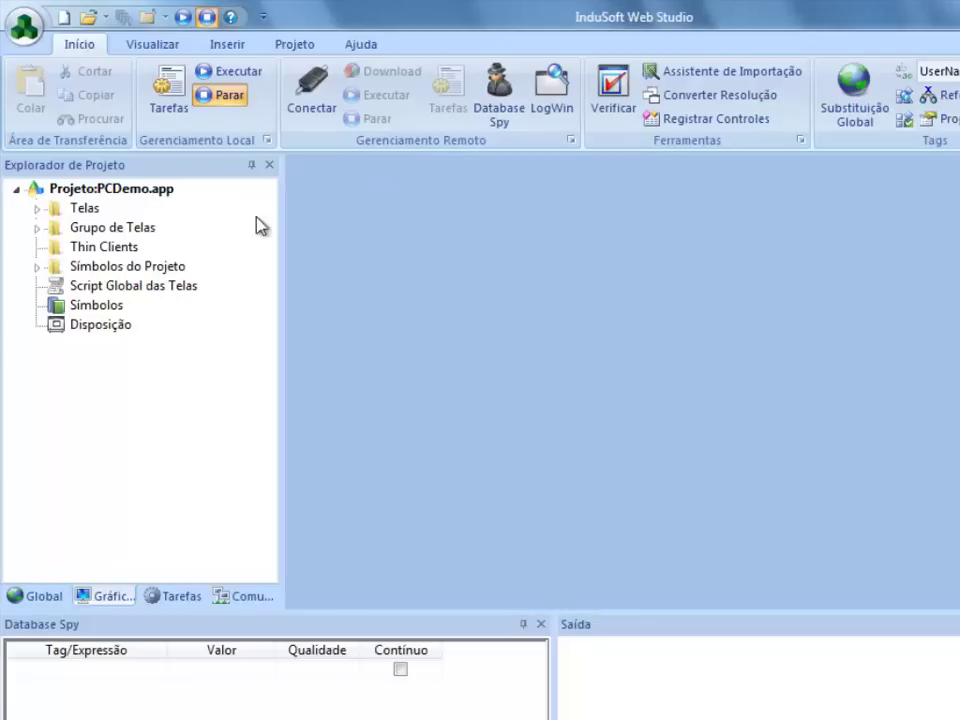
pyautogui.click(37, 268)
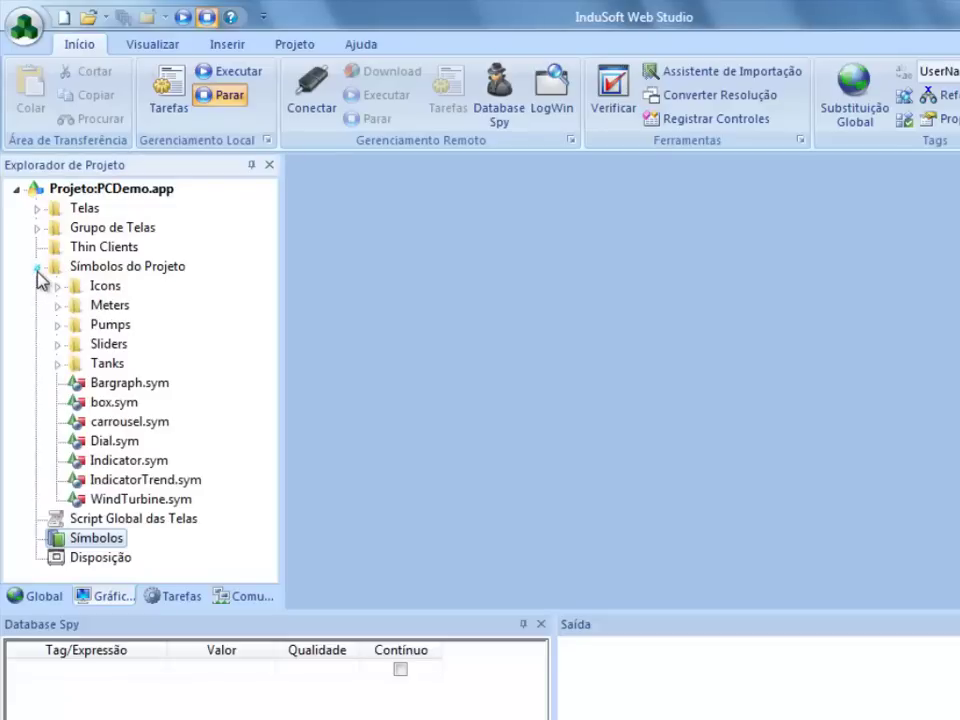
pyautogui.click(37, 268)
# Step: Show the project's Tarefas tree, and expand and collapse its Alarmes folder
pyautogui.click(170, 596)
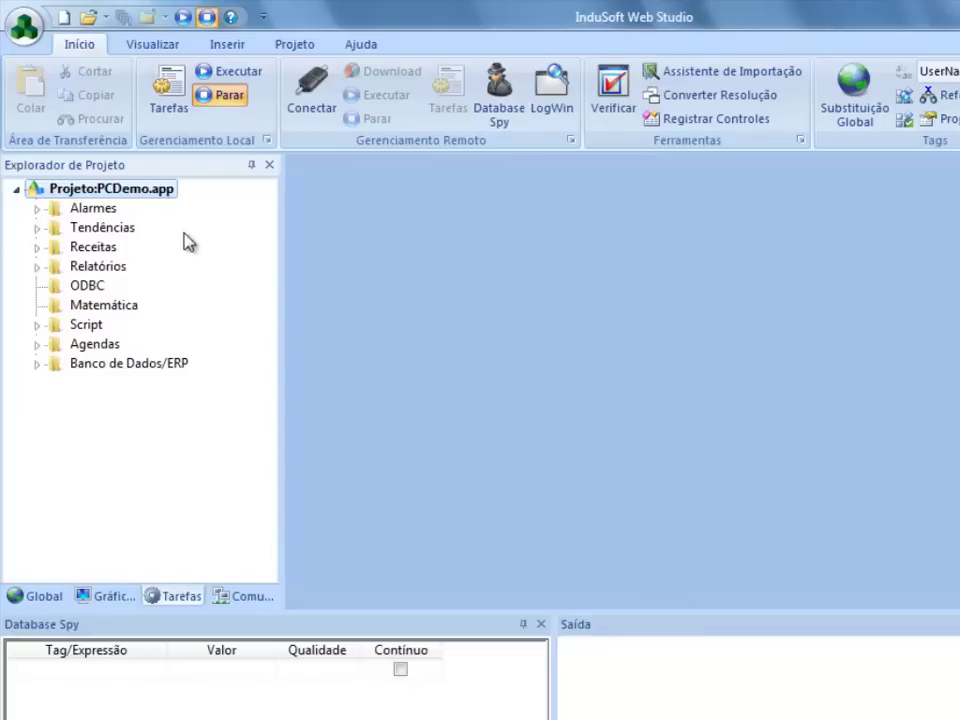
pyautogui.click(37, 209)
pyautogui.click(38, 208)
# Step: Expand the Script folder, select Script de Inicialização and the Simulation script in turn, and collapse the folder
pyautogui.click(37, 325)
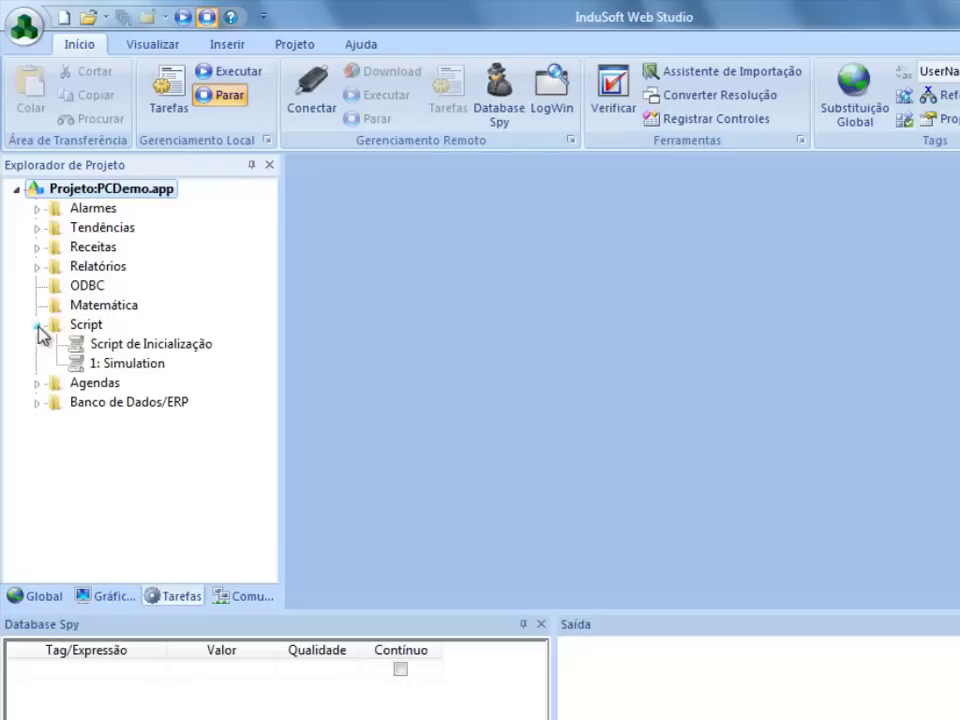
pyautogui.click(105, 346)
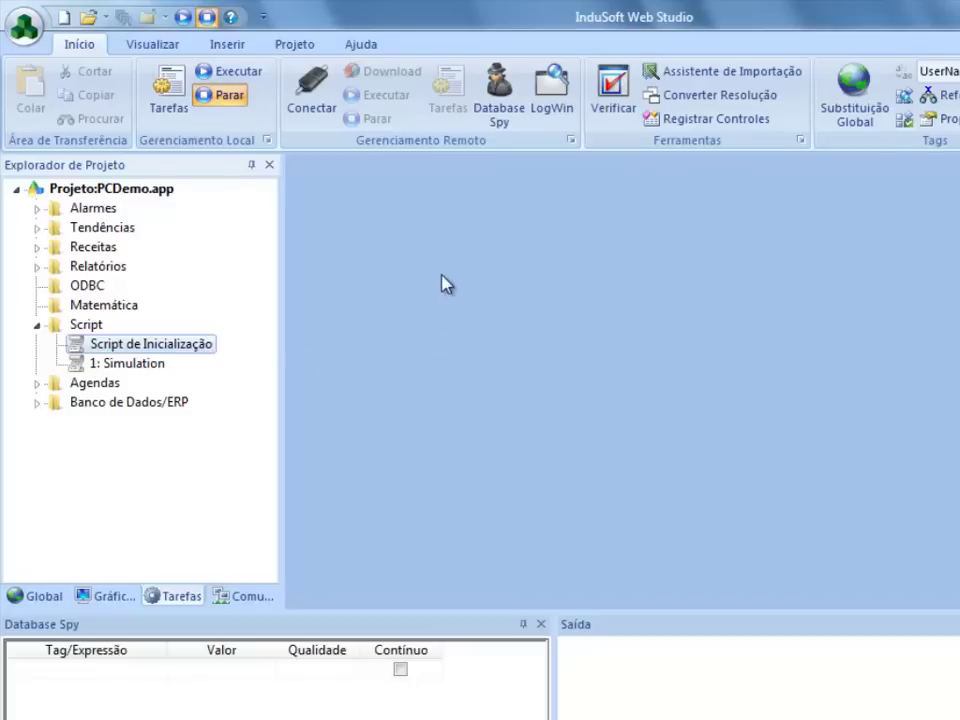
pyautogui.click(115, 366)
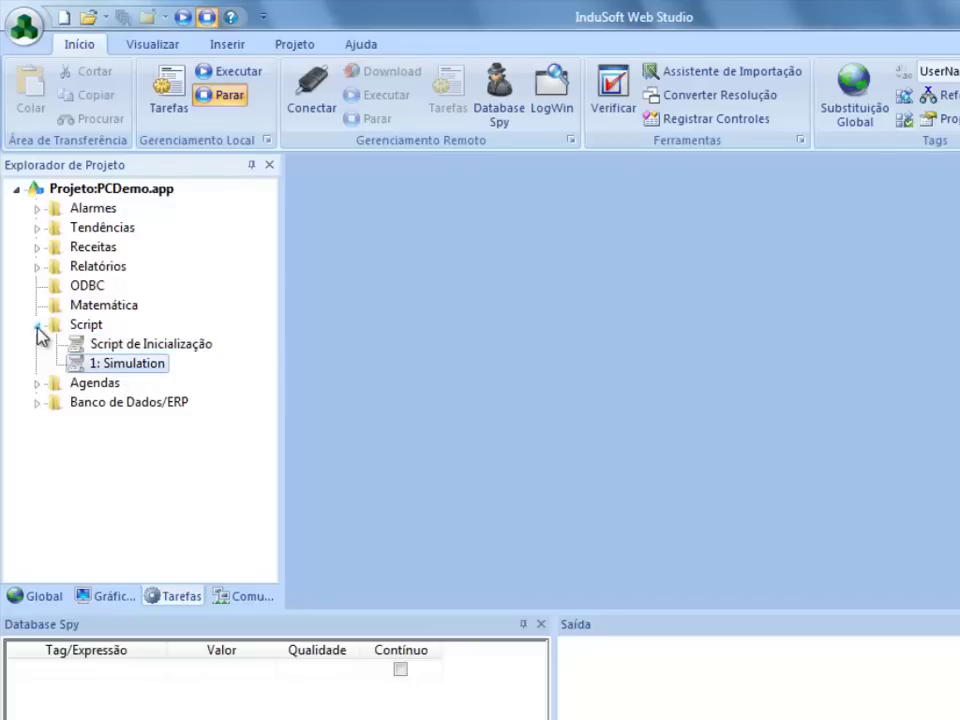
pyautogui.click(37, 327)
# Step: View the contents of the Agendas and Banco de Dados/ERP folders, collapse both and select Banco de Dados/ERP
pyautogui.click(37, 344)
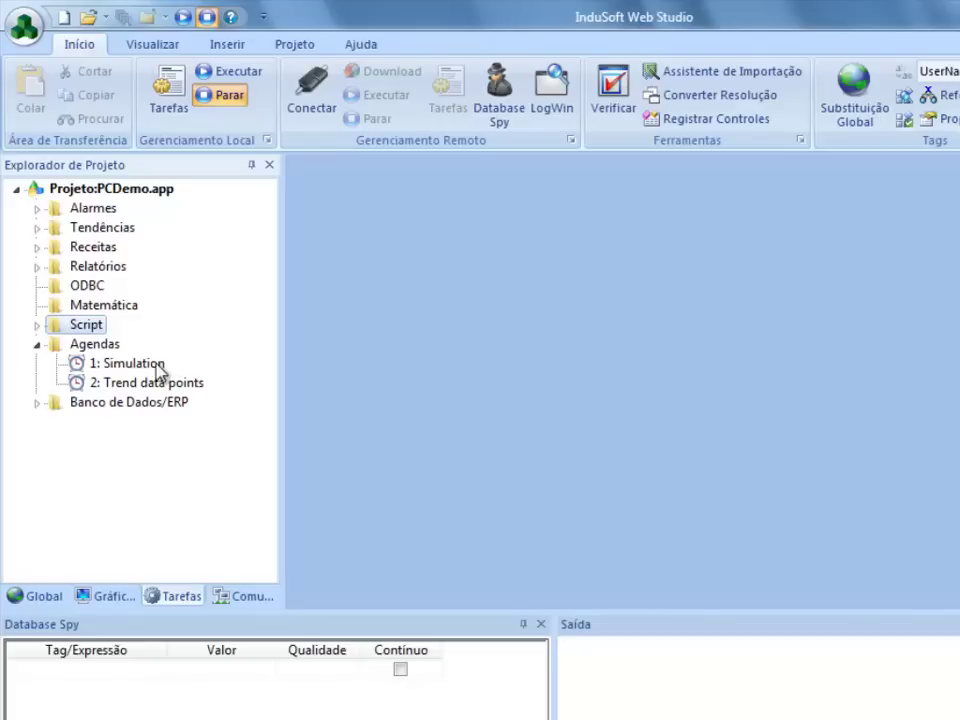
pyautogui.click(38, 344)
pyautogui.click(43, 363)
pyautogui.click(41, 364)
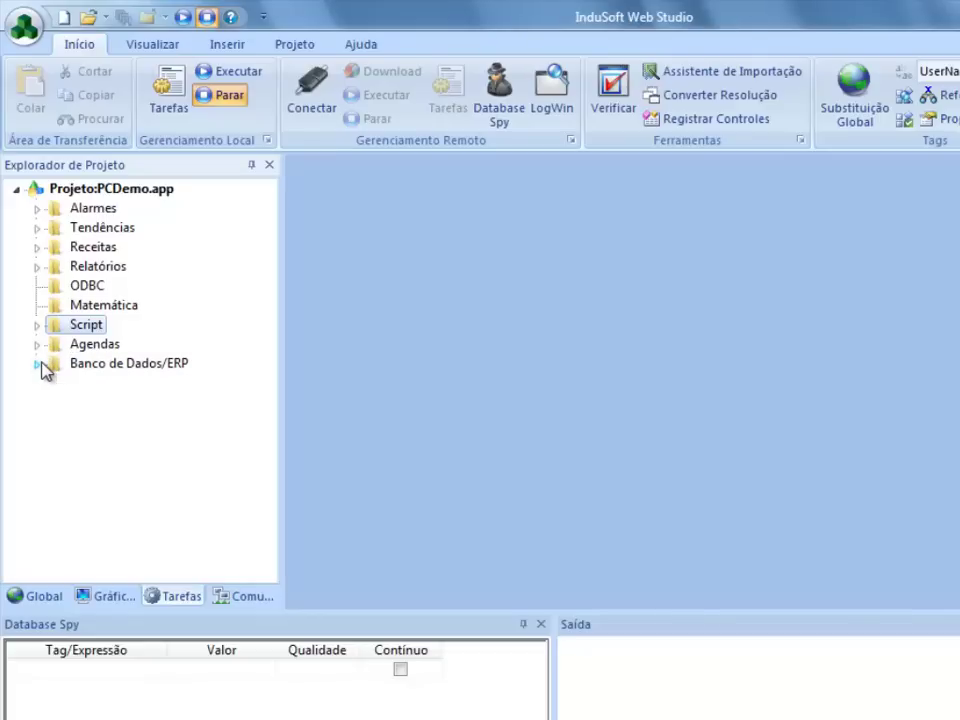
pyautogui.click(117, 366)
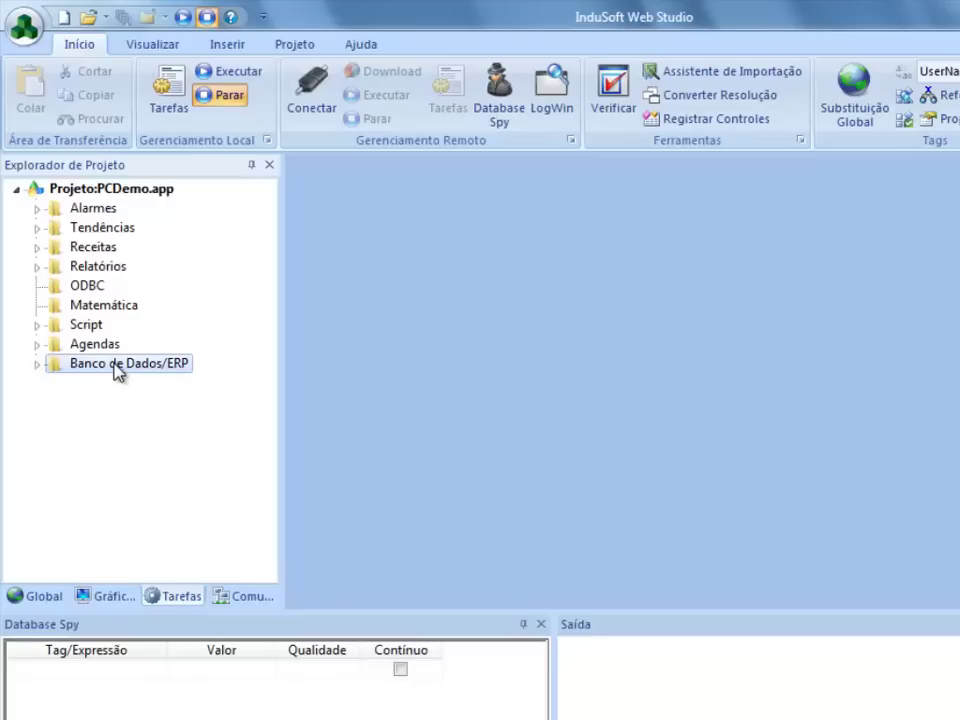
# Step: Show the project's communication tree and select the Drivers folder
pyautogui.click(221, 598)
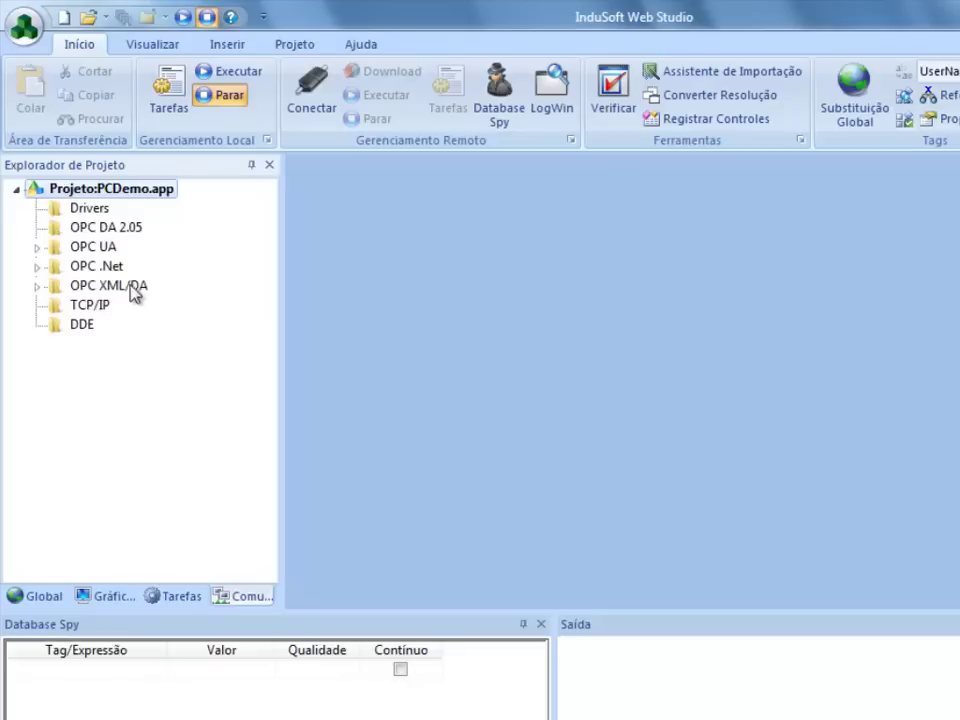
pyautogui.click(96, 212)
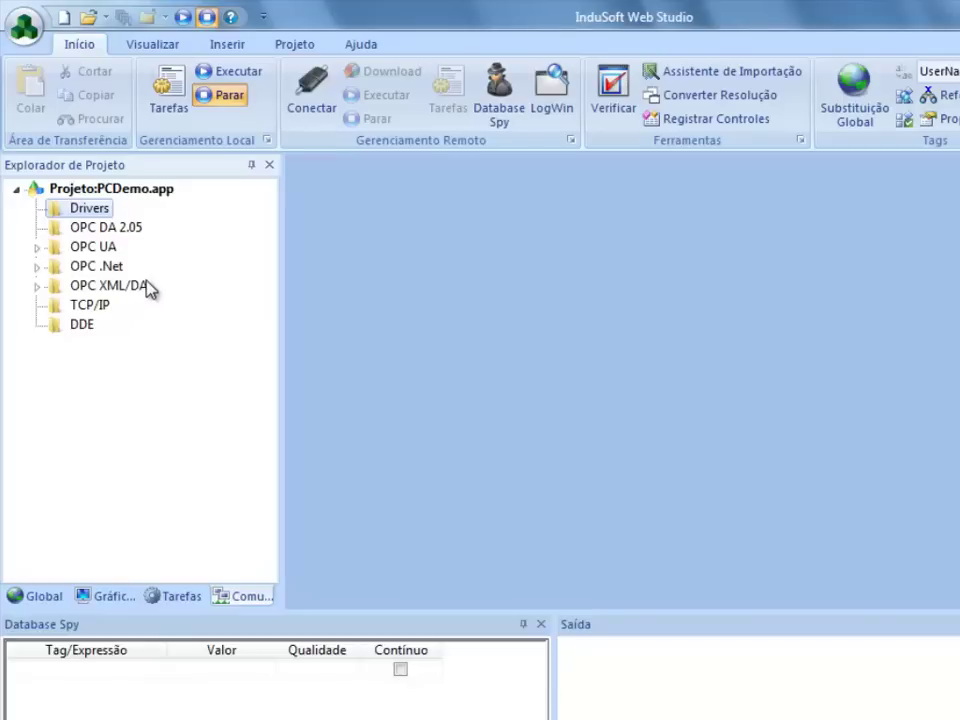
# Step: Set the startup mode of the Studio Scada OPCServer runtime task to Automático in the local project status settings
pyautogui.click(168, 106)
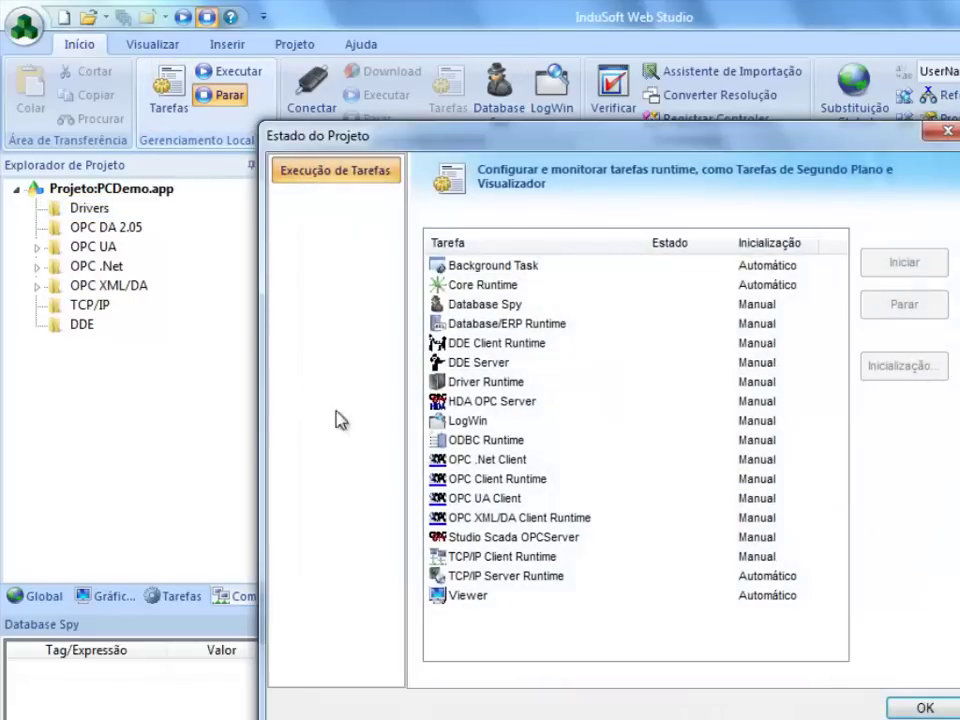
pyautogui.click(534, 541)
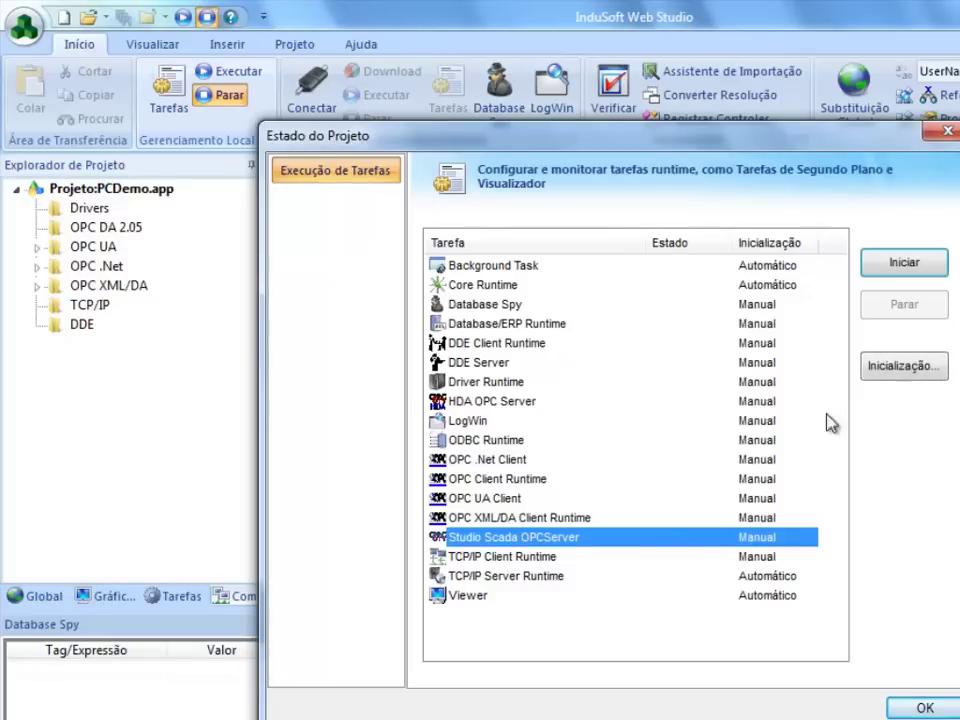
pyautogui.click(890, 372)
pyautogui.click(526, 453)
pyautogui.click(675, 415)
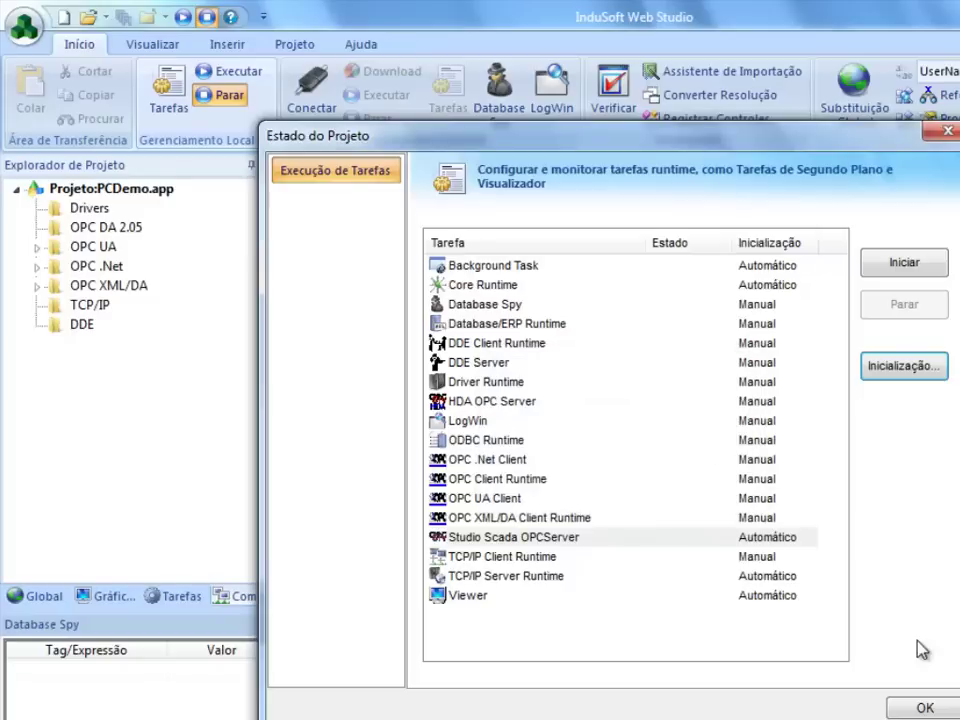
pyautogui.click(921, 708)
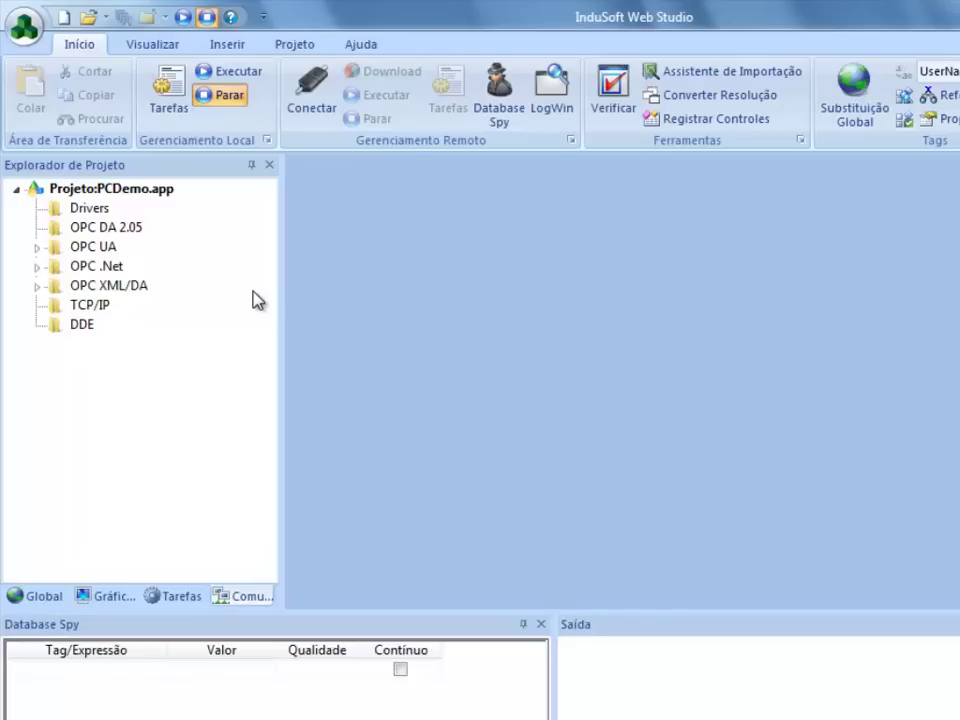
# Step: Select the TCP/IP and DDE folders in the communication tree in turn
pyautogui.click(99, 306)
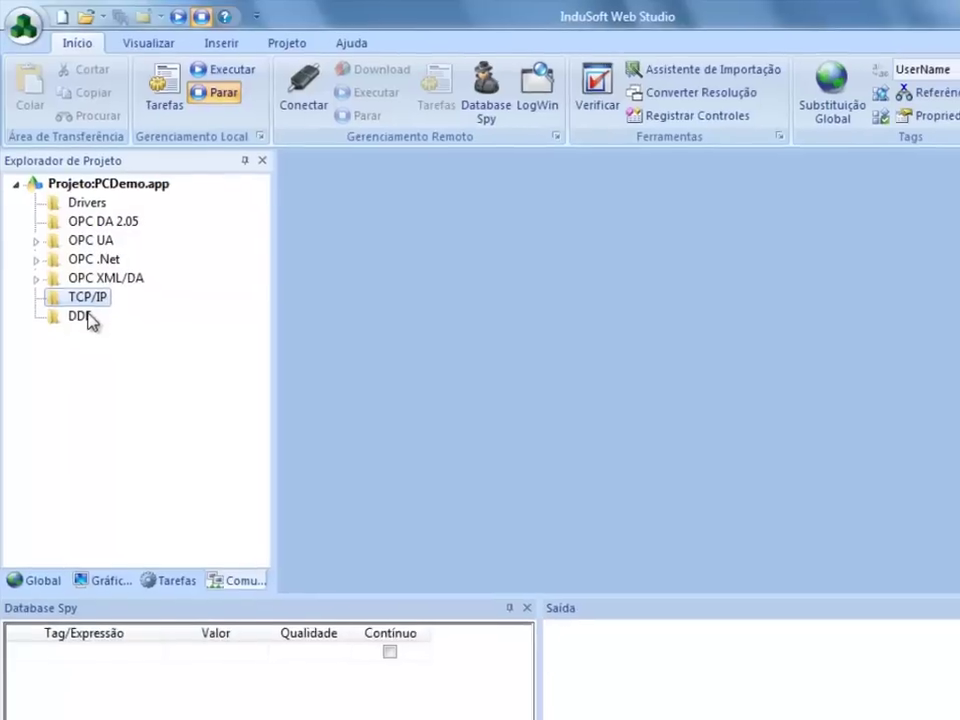
pyautogui.click(80, 298)
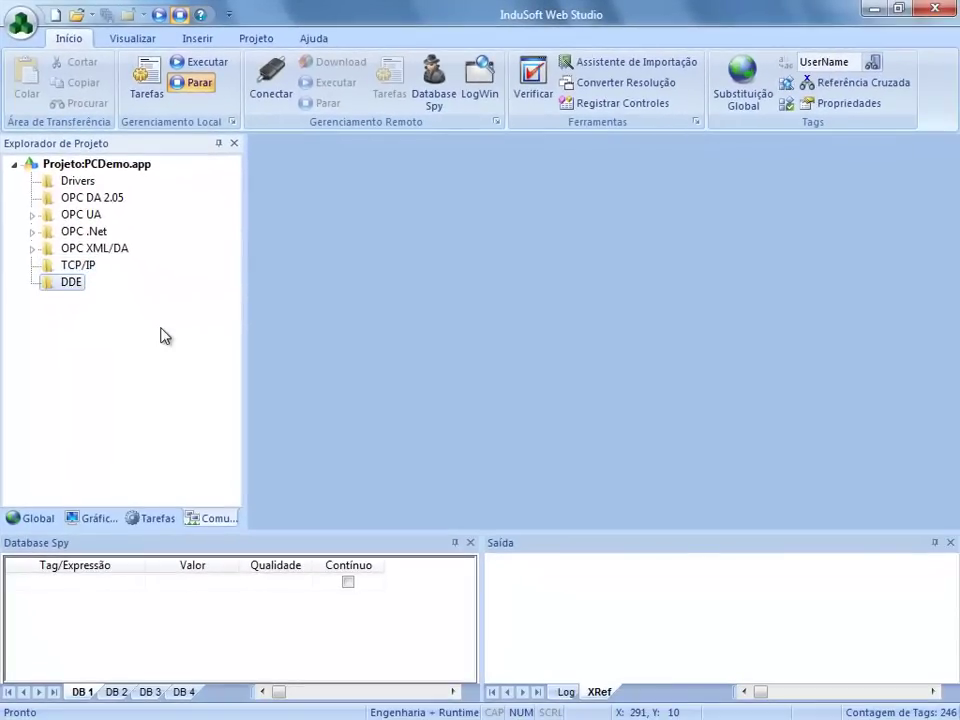
# Step: Select the Database Spy's empty Tag/Expressão, Valor and Qualidade cells in turn, then the Drivers folder, and return to the Tag/Expressão cell
pyautogui.click(89, 545)
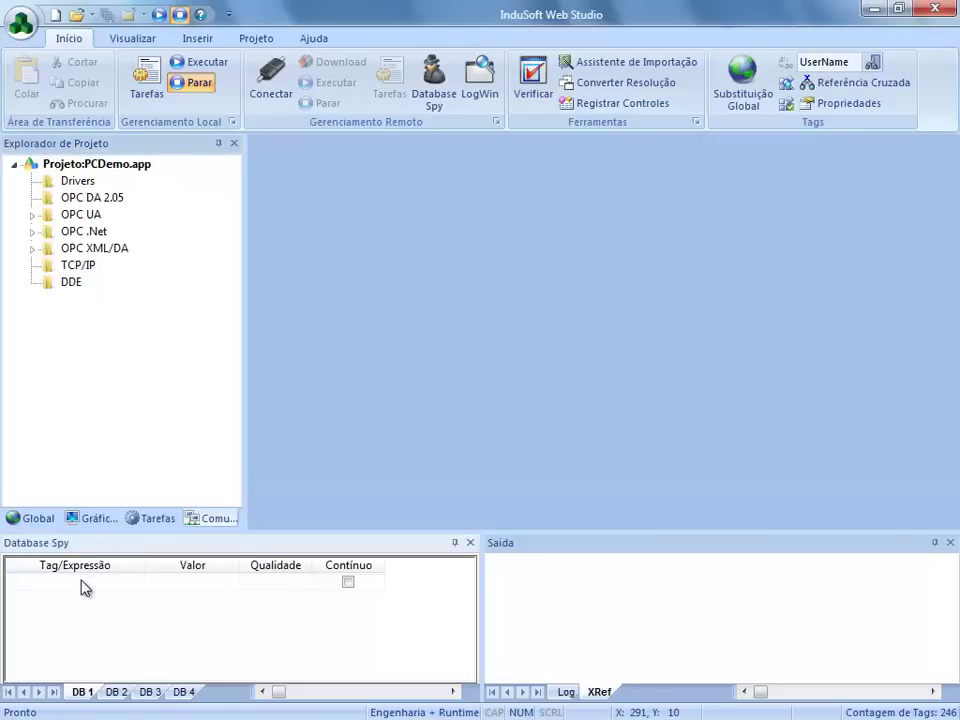
pyautogui.click(83, 582)
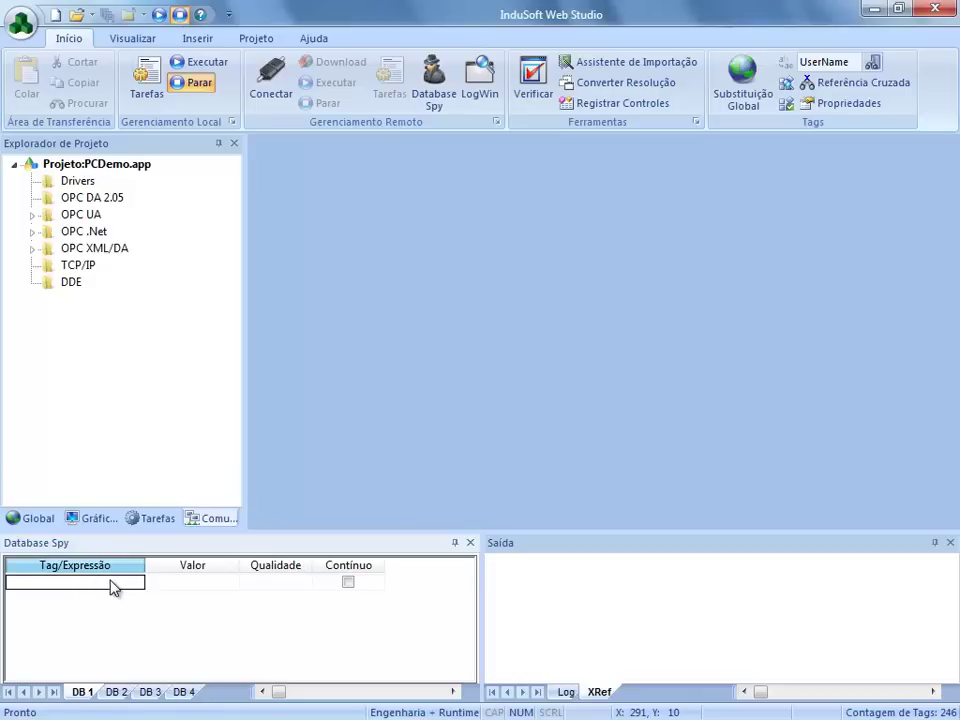
pyautogui.click(192, 587)
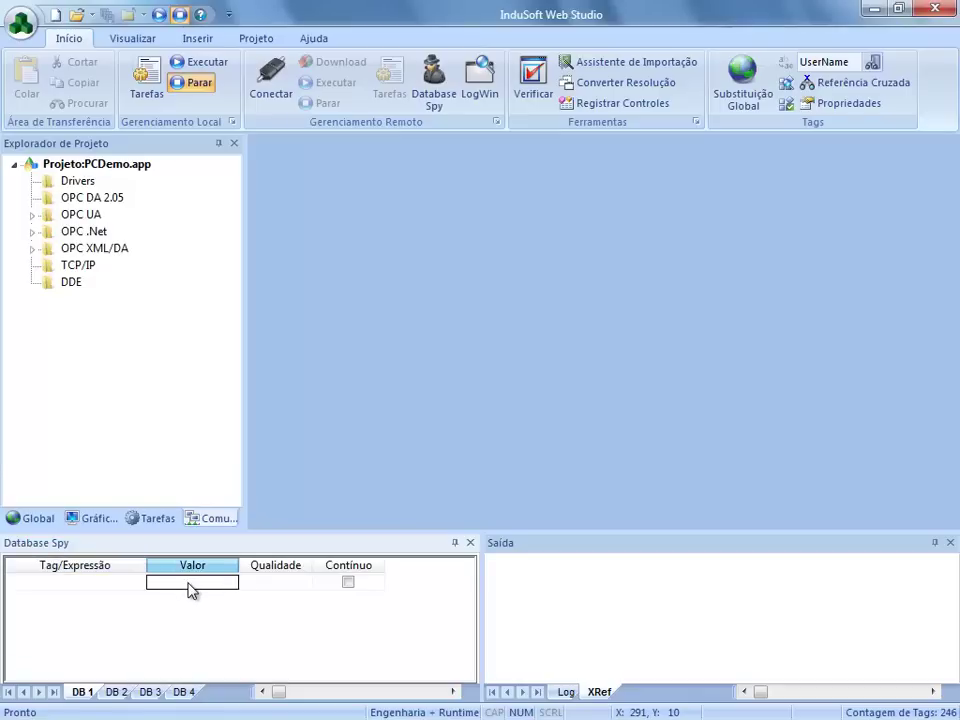
pyautogui.click(271, 585)
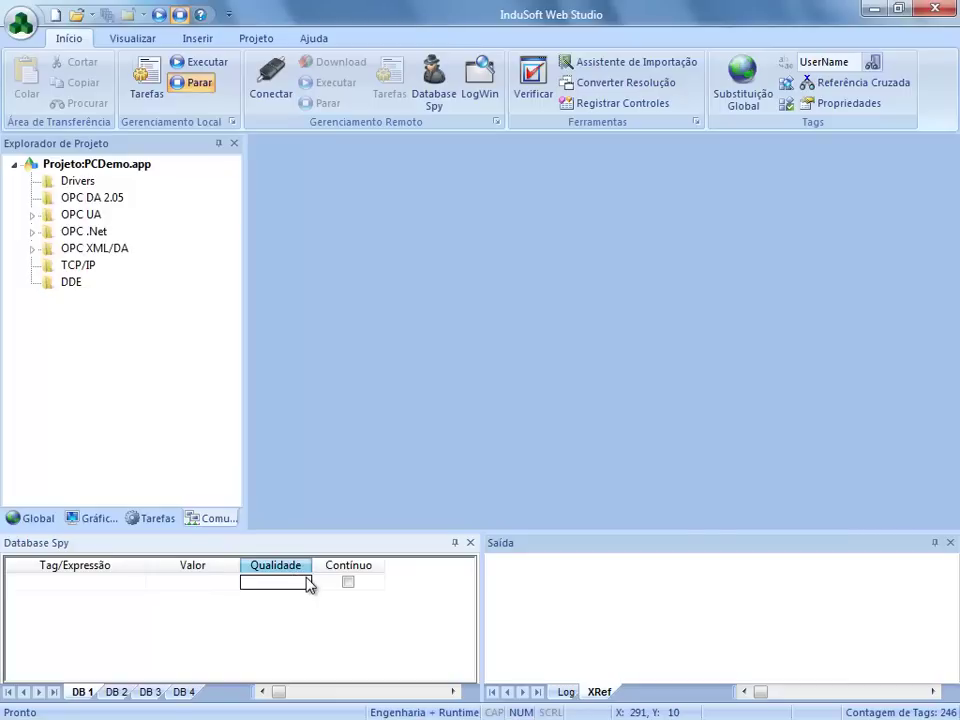
pyautogui.click(72, 186)
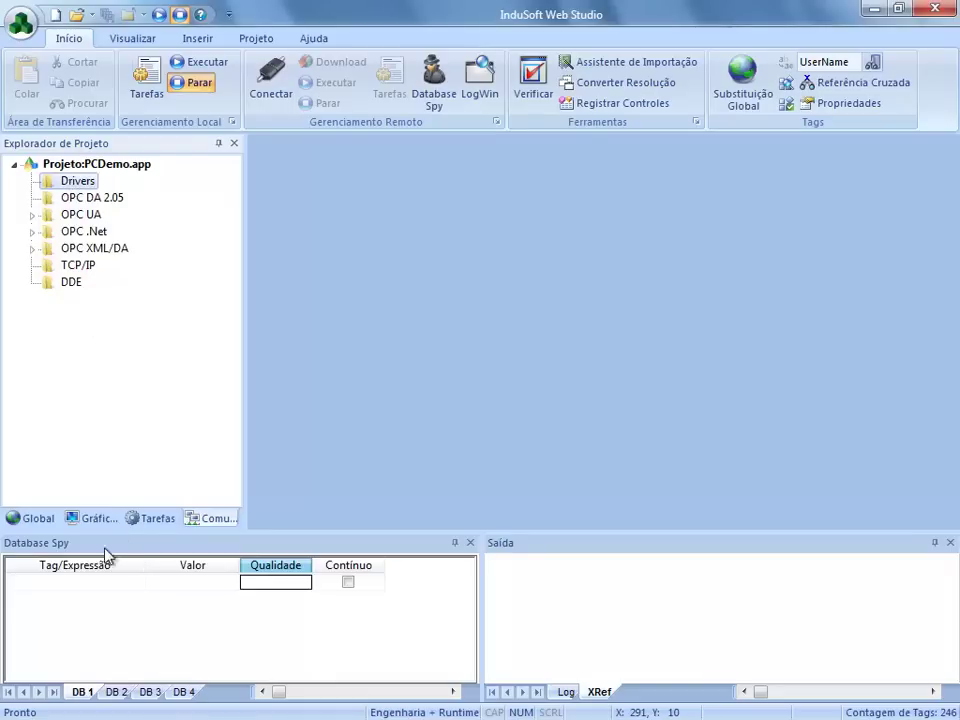
pyautogui.click(91, 584)
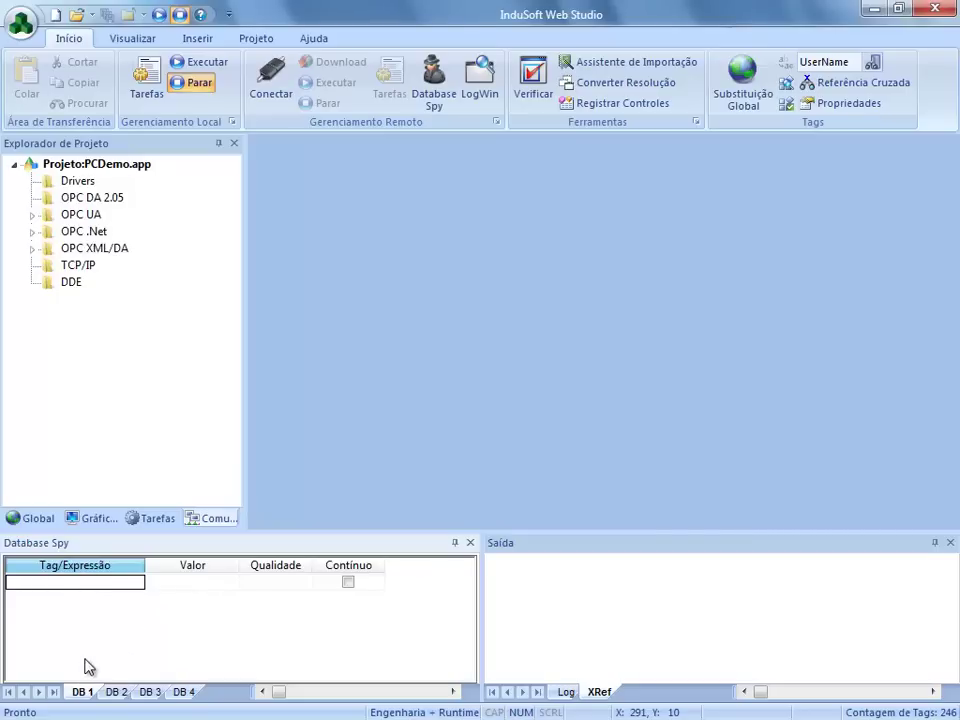
# Step: View the Database Spy sheets DB 2, DB 3 and DB 4 in turn and return to DB 1
pyautogui.click(112, 693)
pyautogui.click(148, 693)
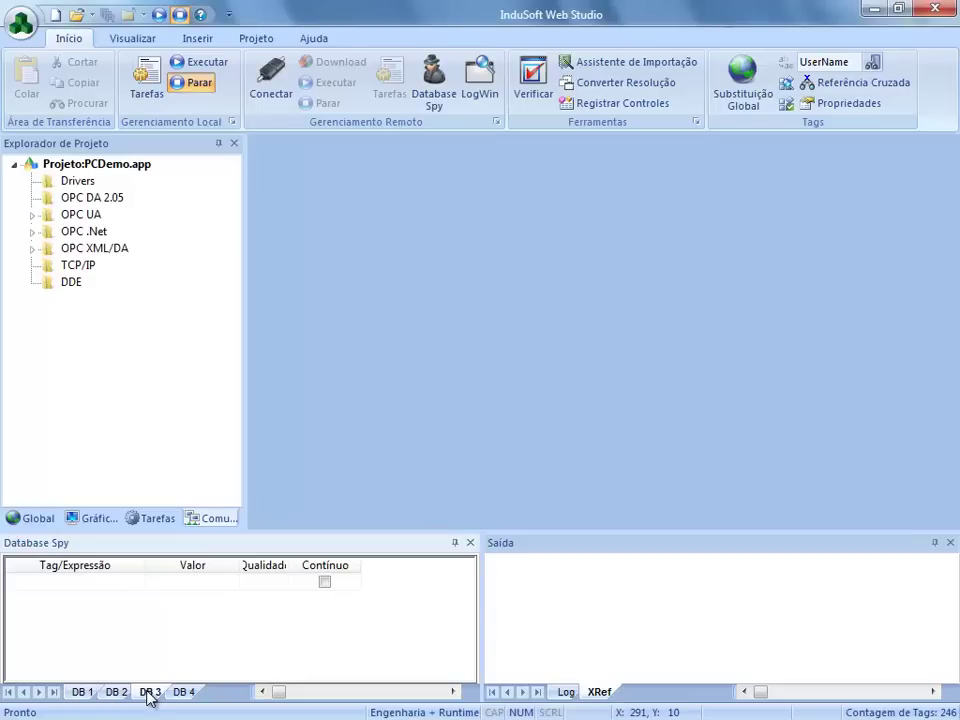
pyautogui.click(183, 693)
pyautogui.click(90, 692)
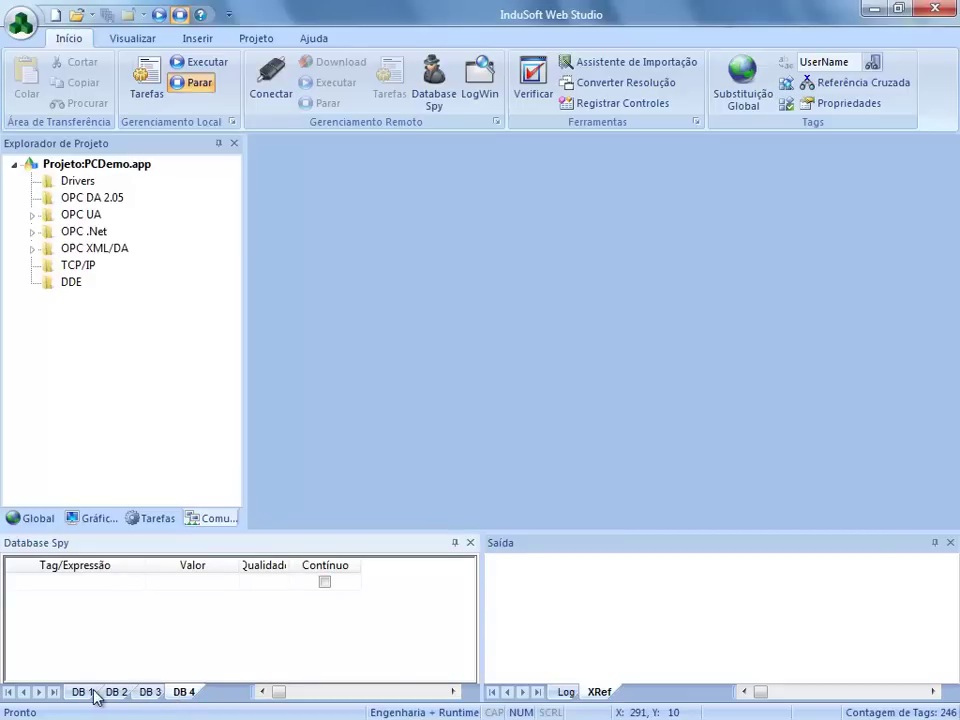
pyautogui.click(115, 693)
pyautogui.click(148, 693)
pyautogui.click(185, 694)
pyautogui.click(80, 693)
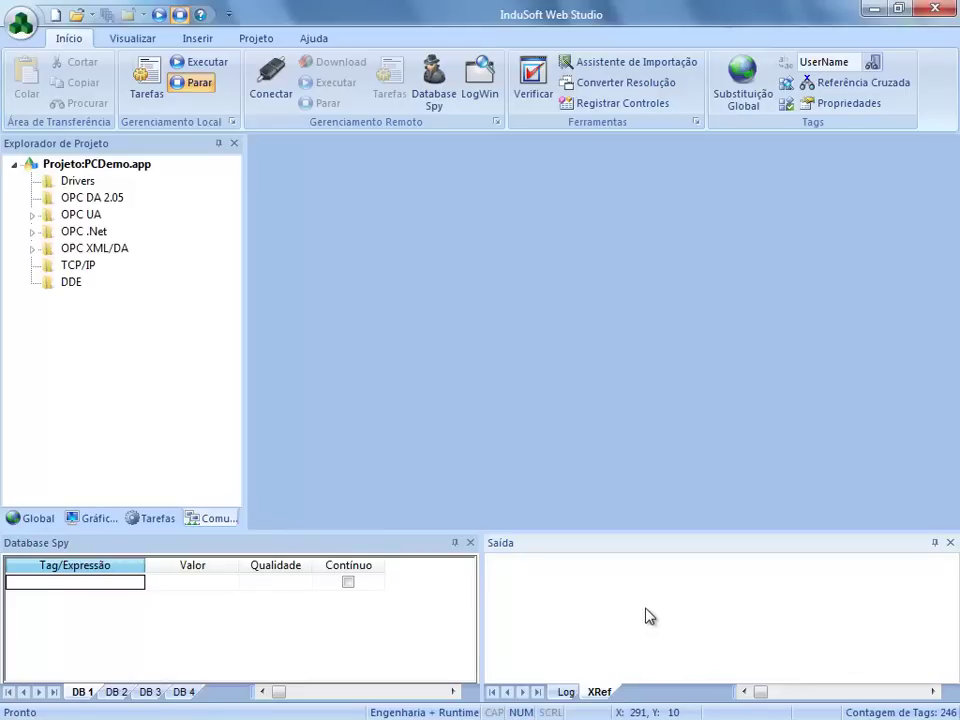
# Step: Check the commands available for the XRef output, switch the Saída window to Log and open its log settings
pyautogui.rightClick(599, 606)
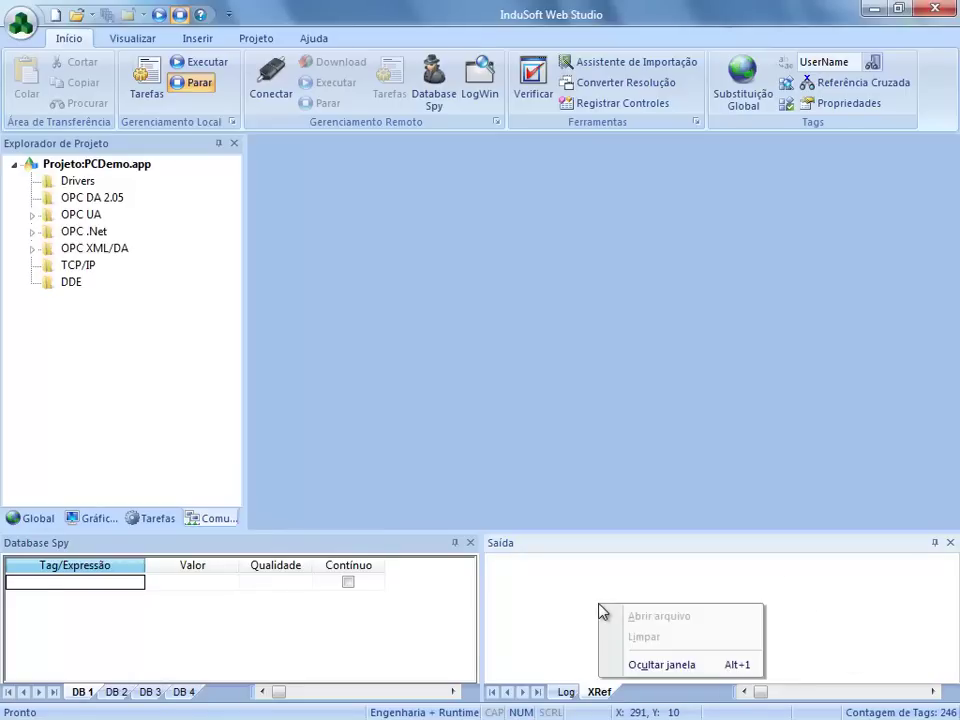
pyautogui.click(533, 608)
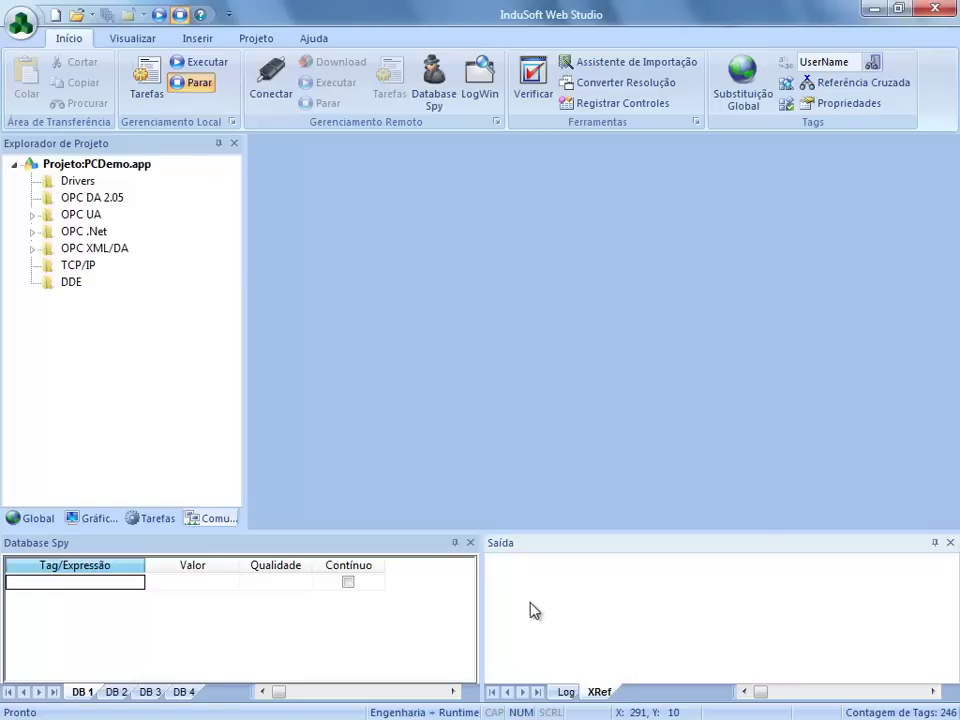
pyautogui.click(565, 691)
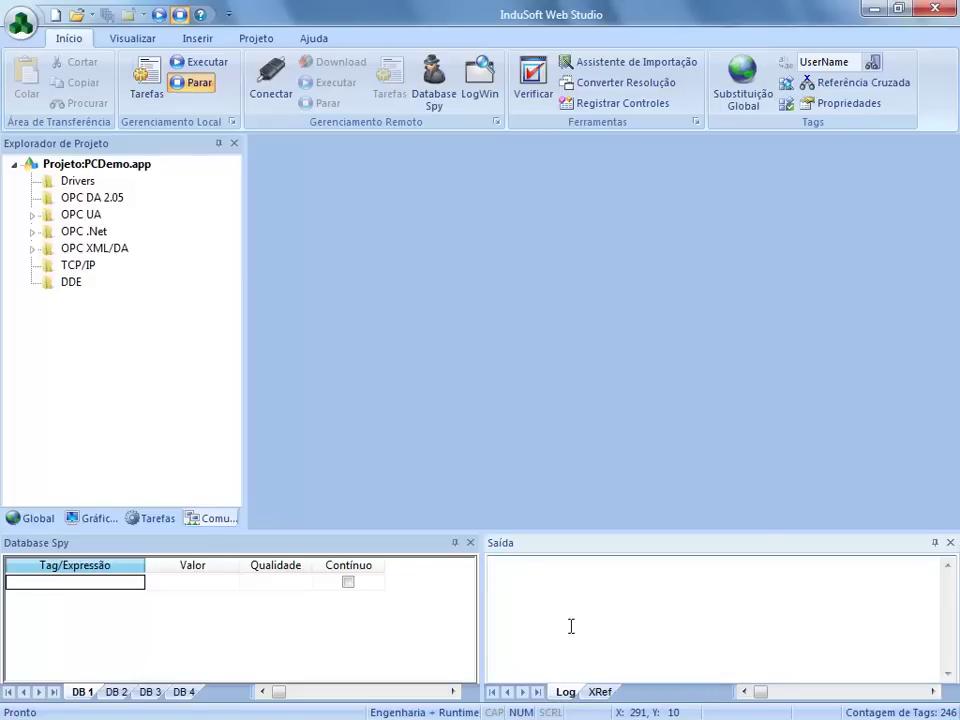
pyautogui.rightClick(582, 596)
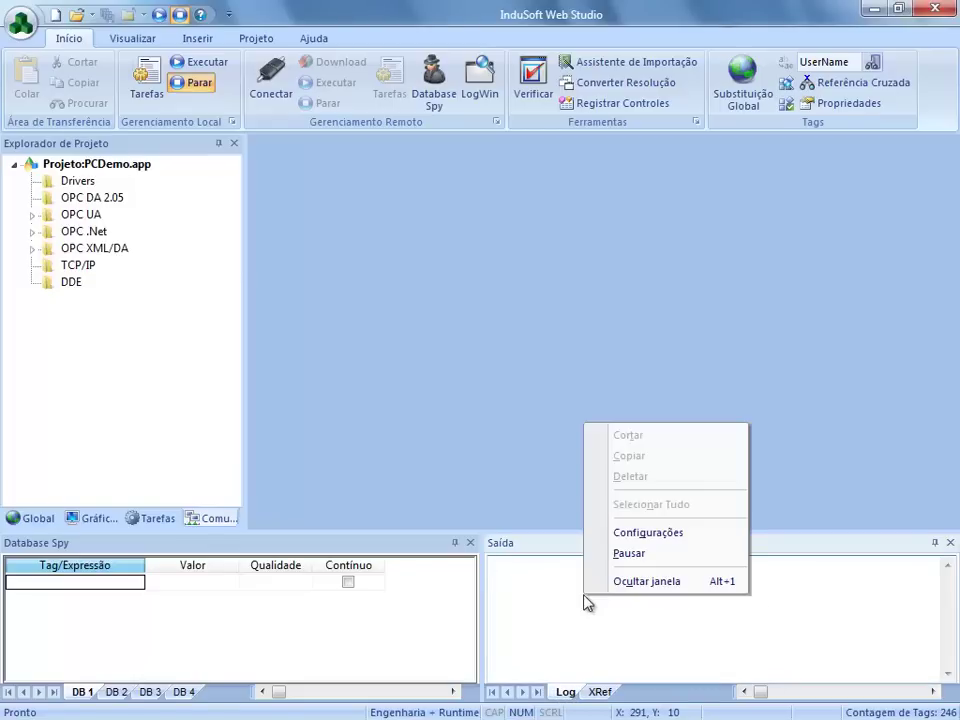
pyautogui.click(610, 551)
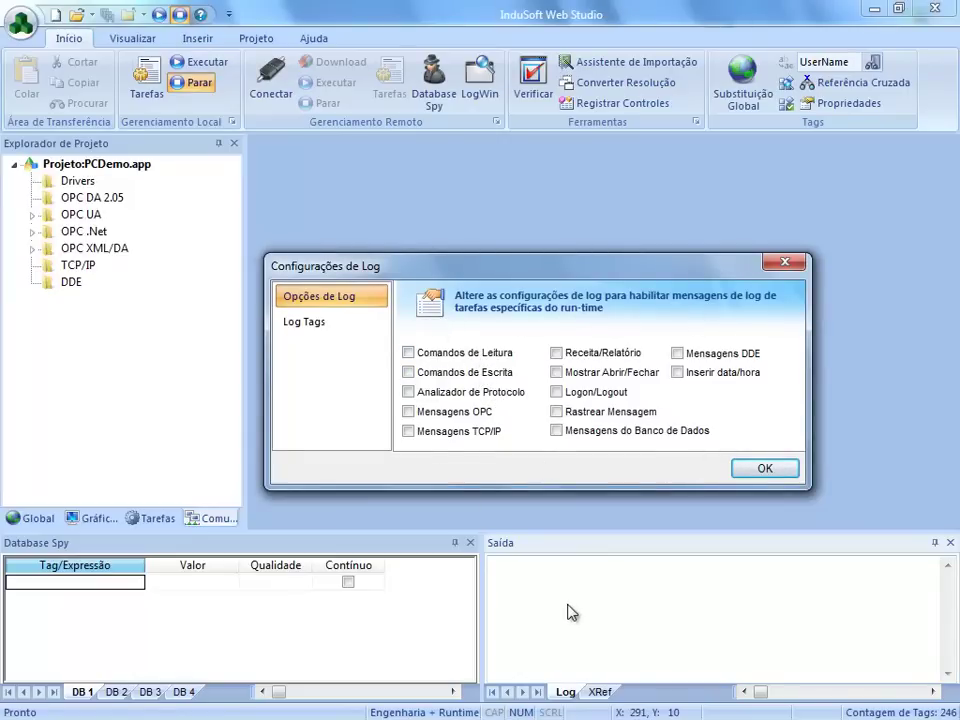
# Step: Toggle Comandos de Leitura, Comandos de Escrita and Analizador de Protocolo on and off, enable Mensagens OPC and accept the log settings
pyautogui.click(408, 352)
pyautogui.click(408, 372)
pyautogui.click(408, 392)
pyautogui.click(408, 352)
pyautogui.click(408, 372)
pyautogui.click(410, 393)
pyautogui.click(408, 412)
pyautogui.click(760, 470)
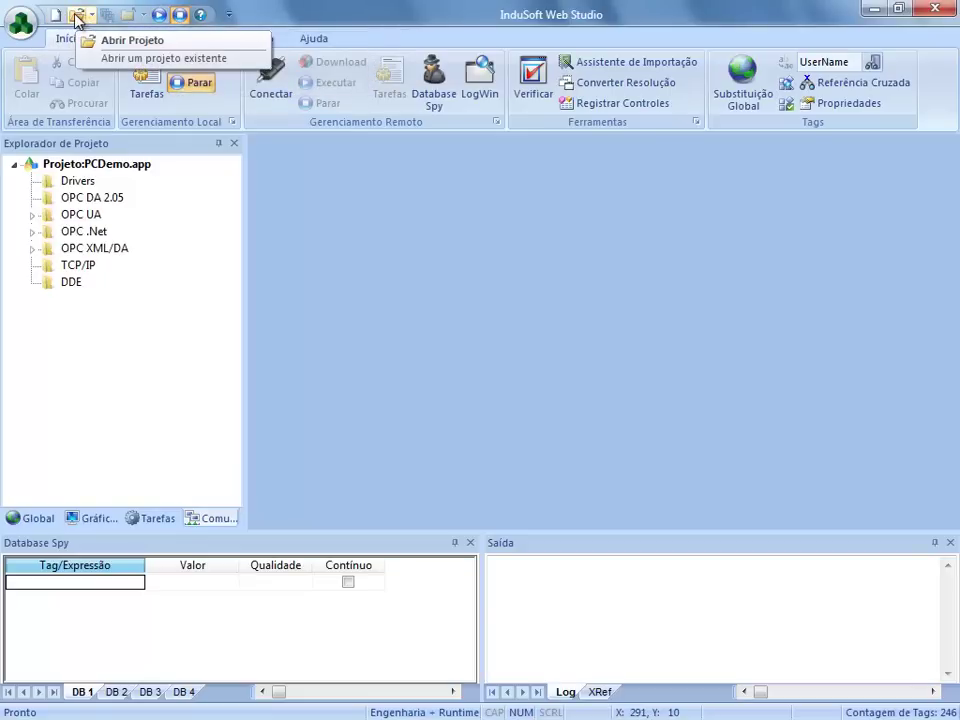
# Step: Start a new project, name it Introducao and check its configuration file path
pyautogui.click(19, 23)
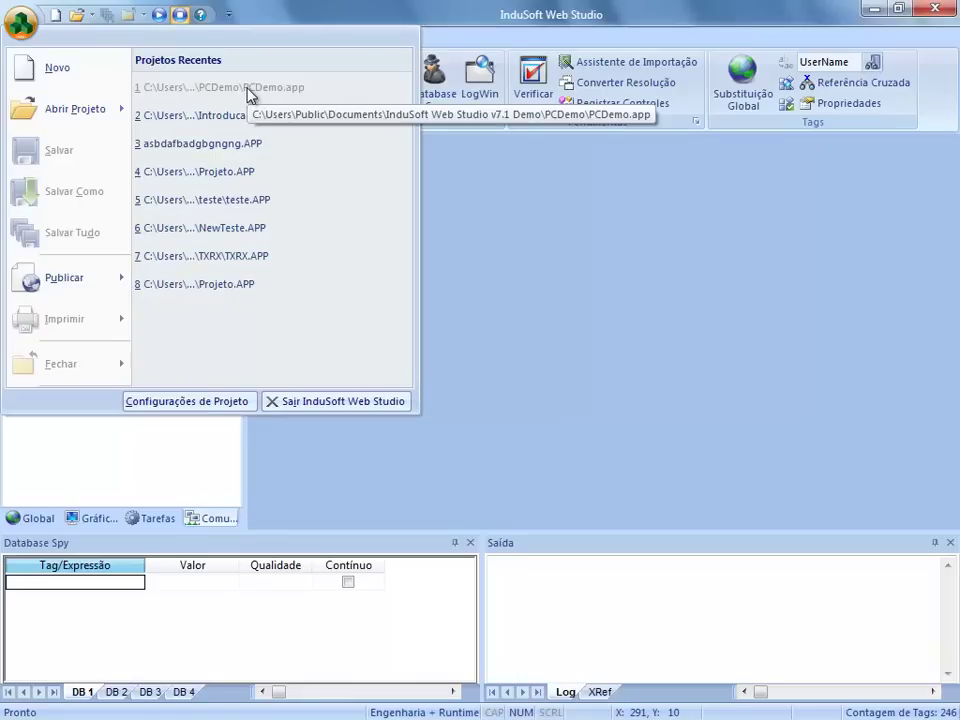
pyautogui.click(97, 78)
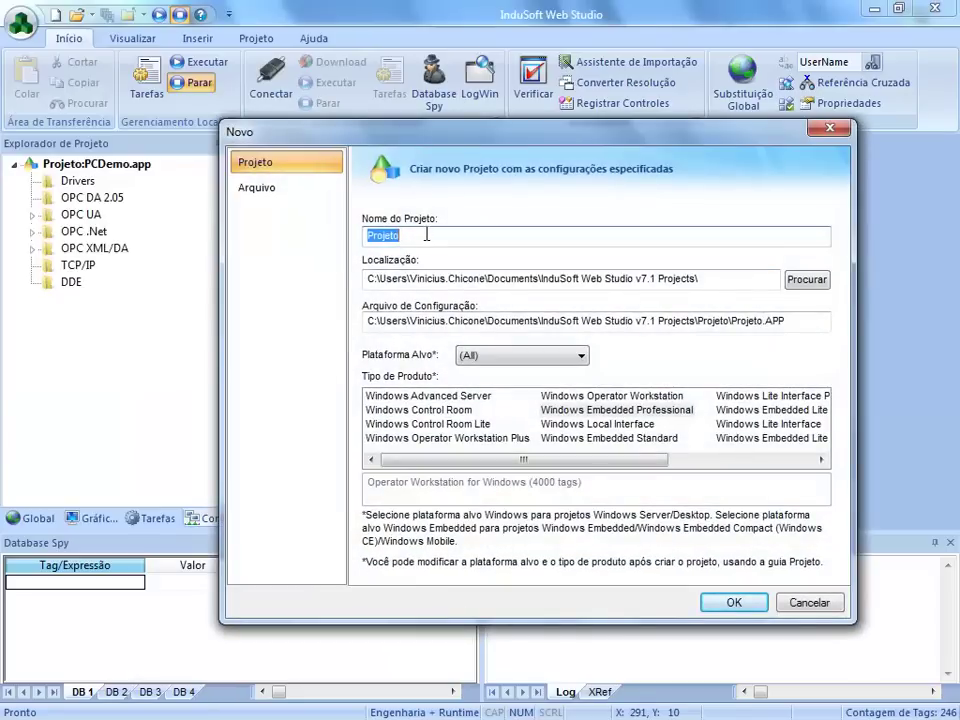
pyautogui.press('BackSpace')
pyautogui.write('Intr')
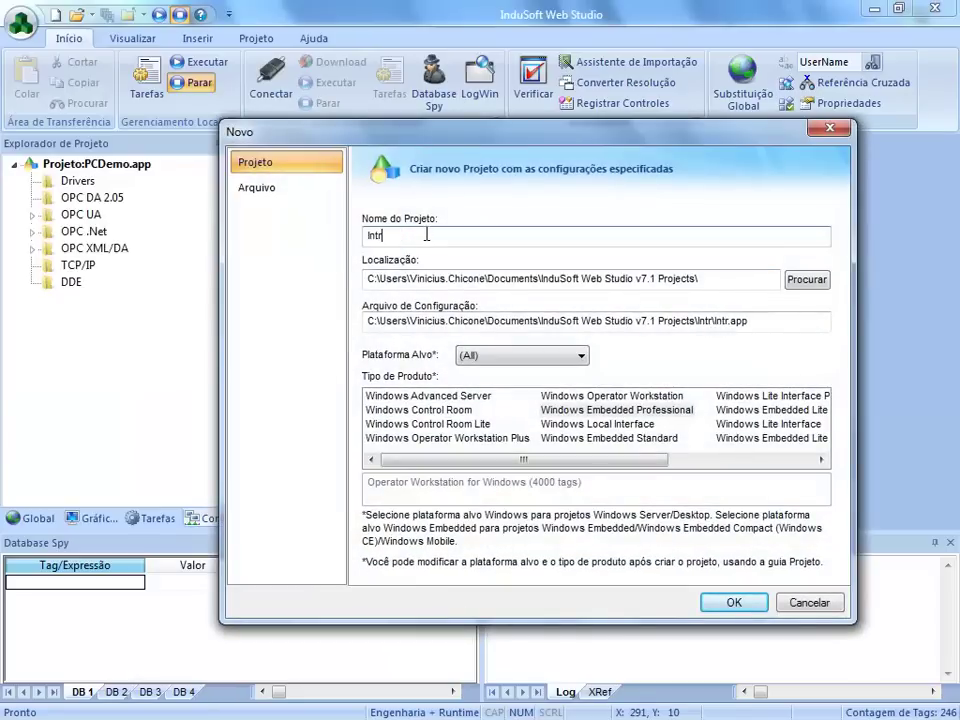
pyautogui.write('oduc')
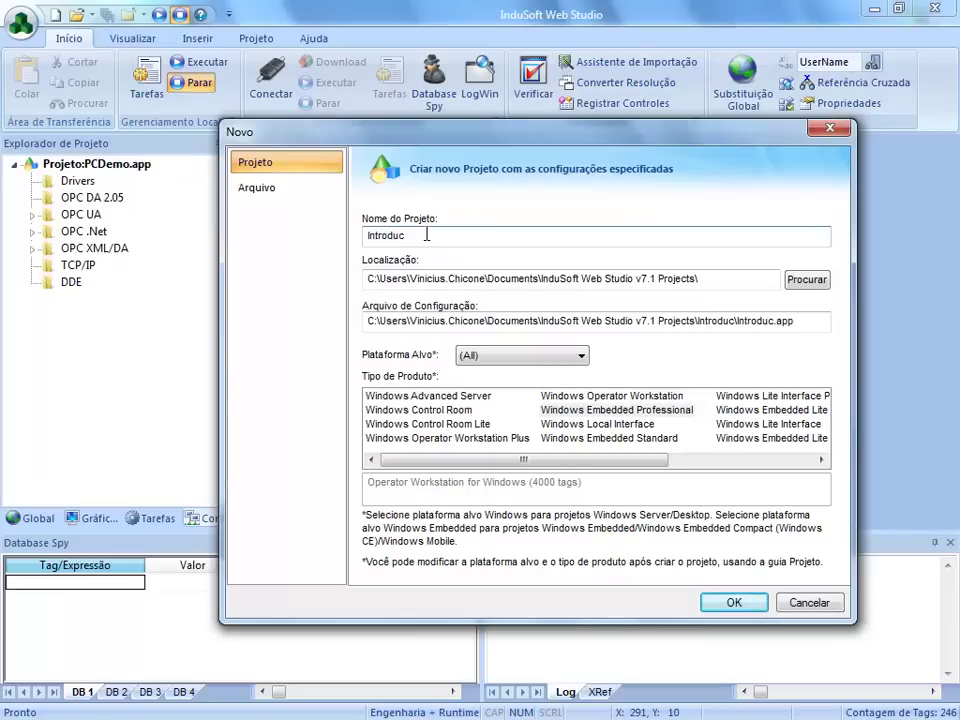
pyautogui.write('ao')
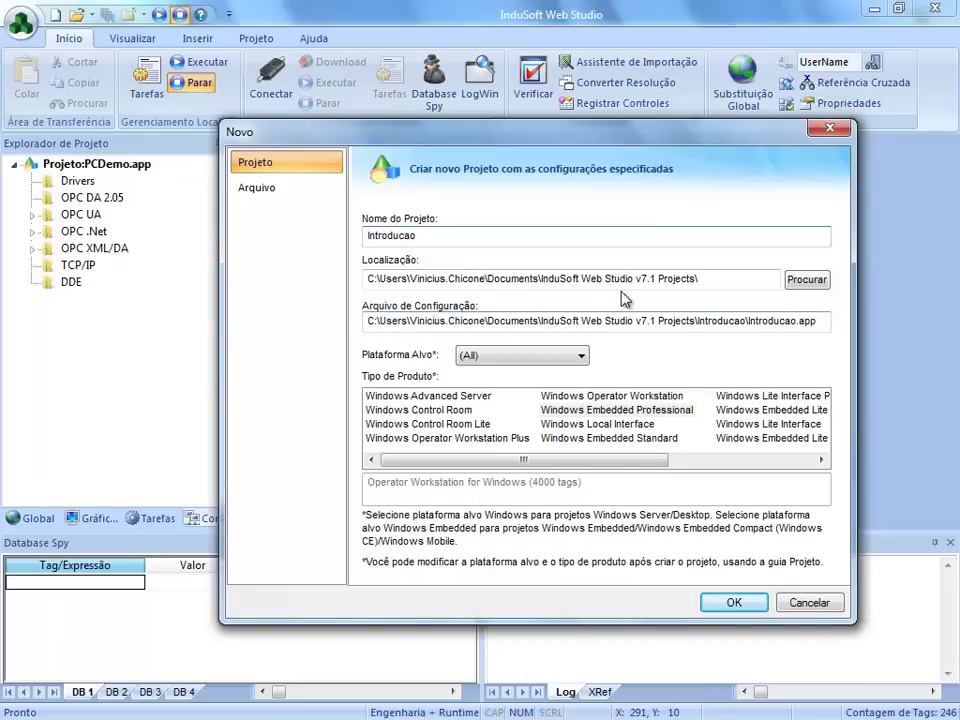
pyautogui.moveTo(751, 324); pyautogui.dragTo(812, 321)
pyautogui.click(824, 321)
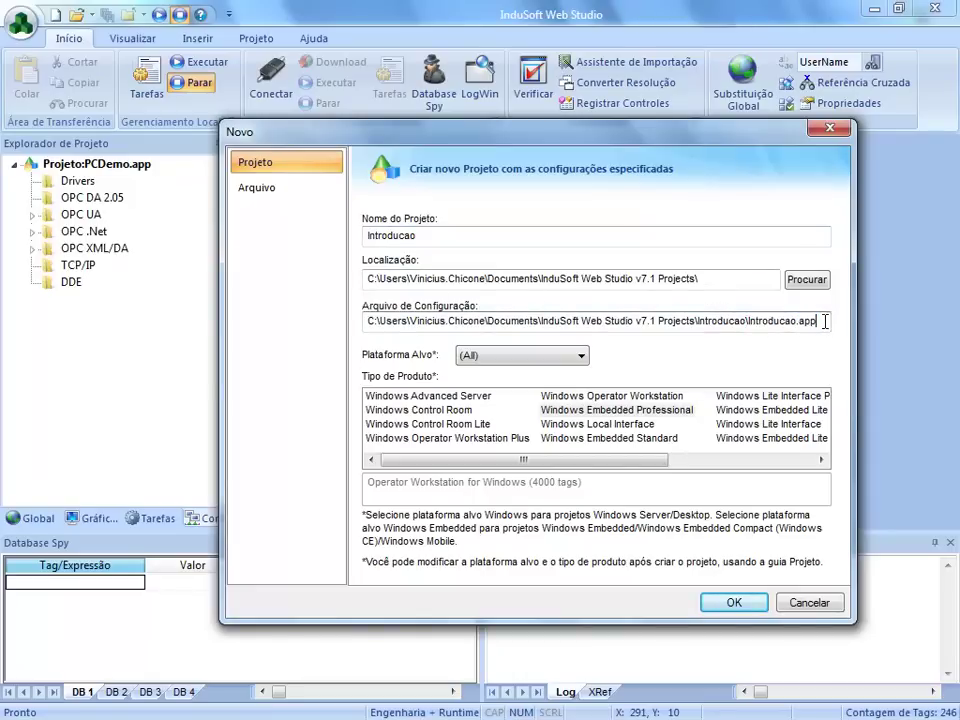
# Step: Set the target platform to Windows and compare product types such as Windows Control Room, Windows Lite Interface and Windows Advanced Server
pyautogui.click(424, 397)
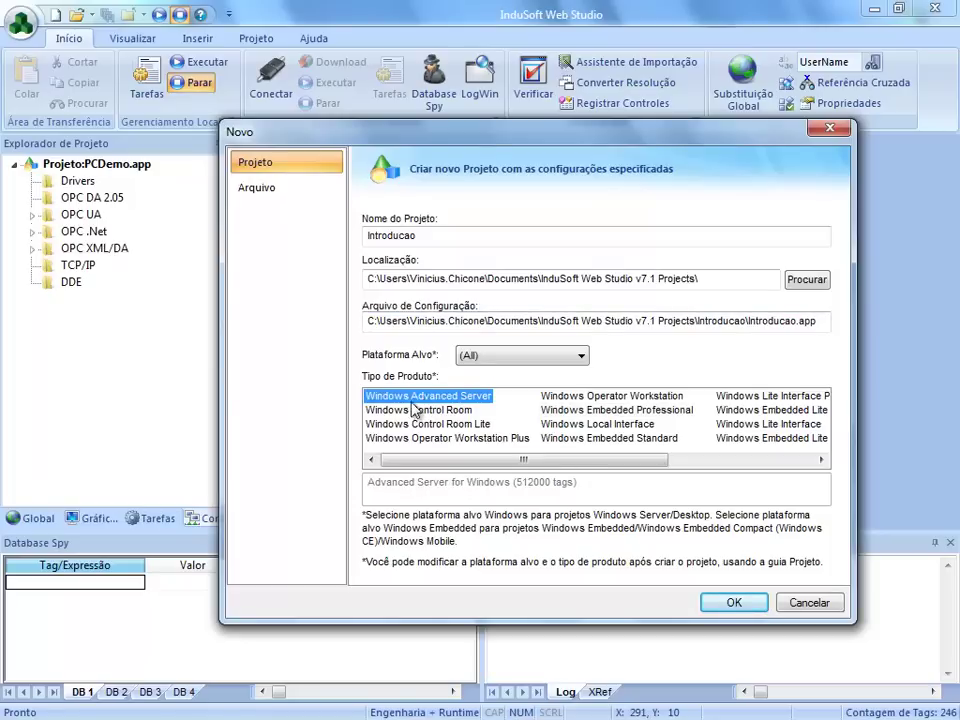
pyautogui.click(418, 406)
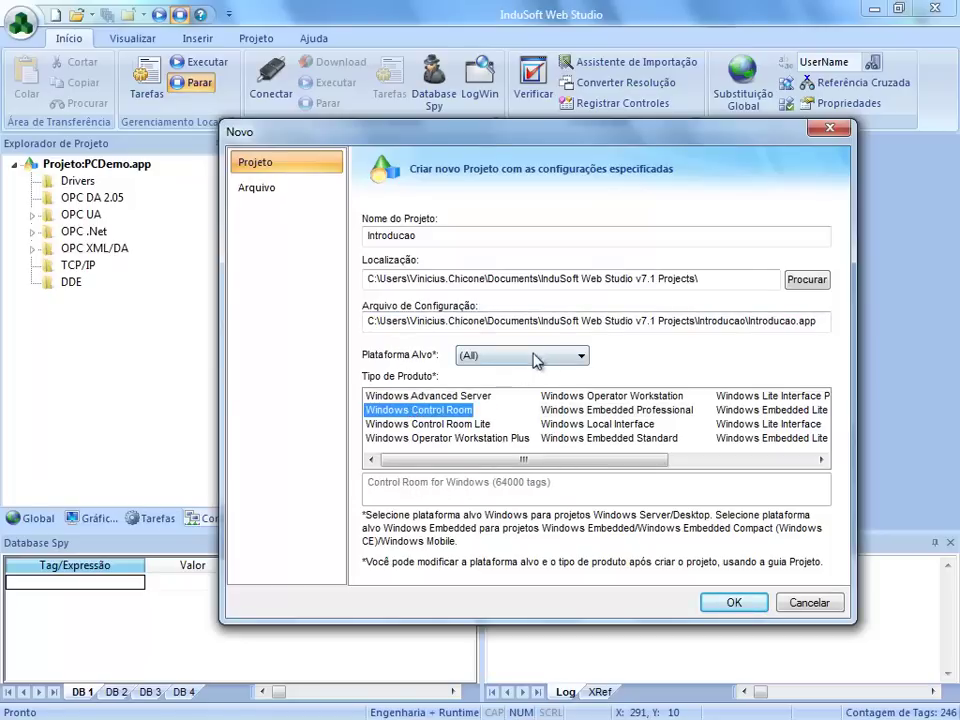
pyautogui.click(583, 360)
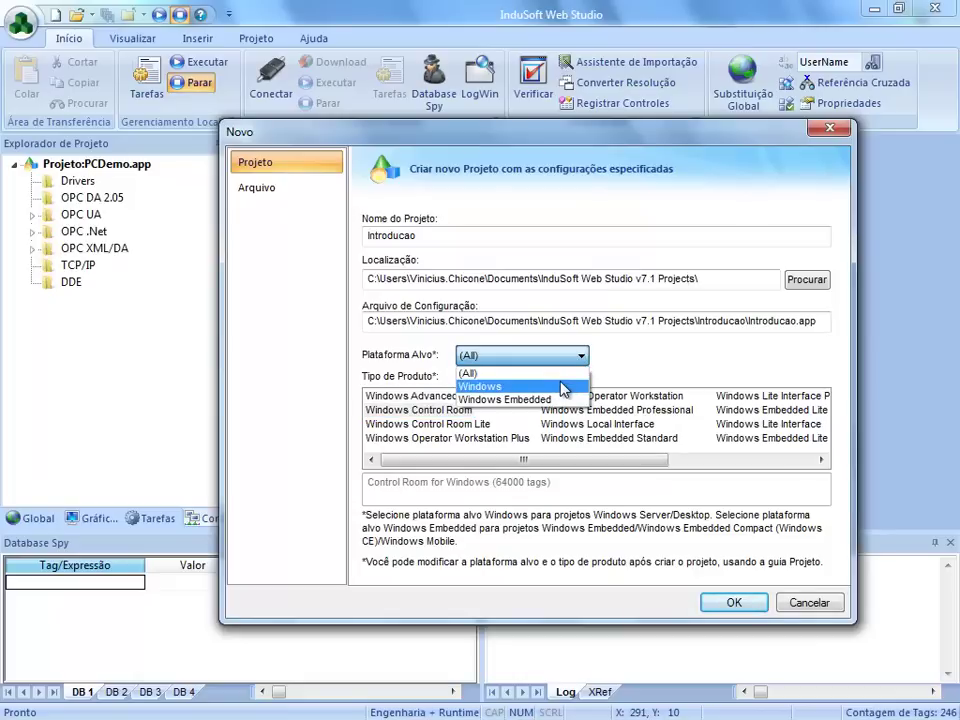
pyautogui.click(563, 387)
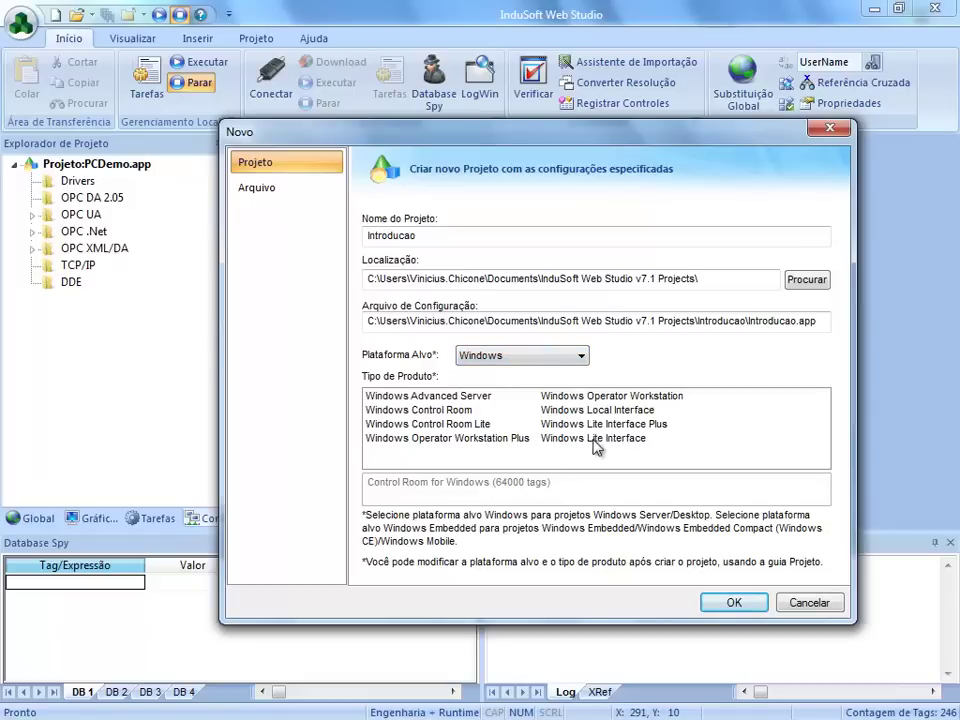
pyautogui.click(460, 400)
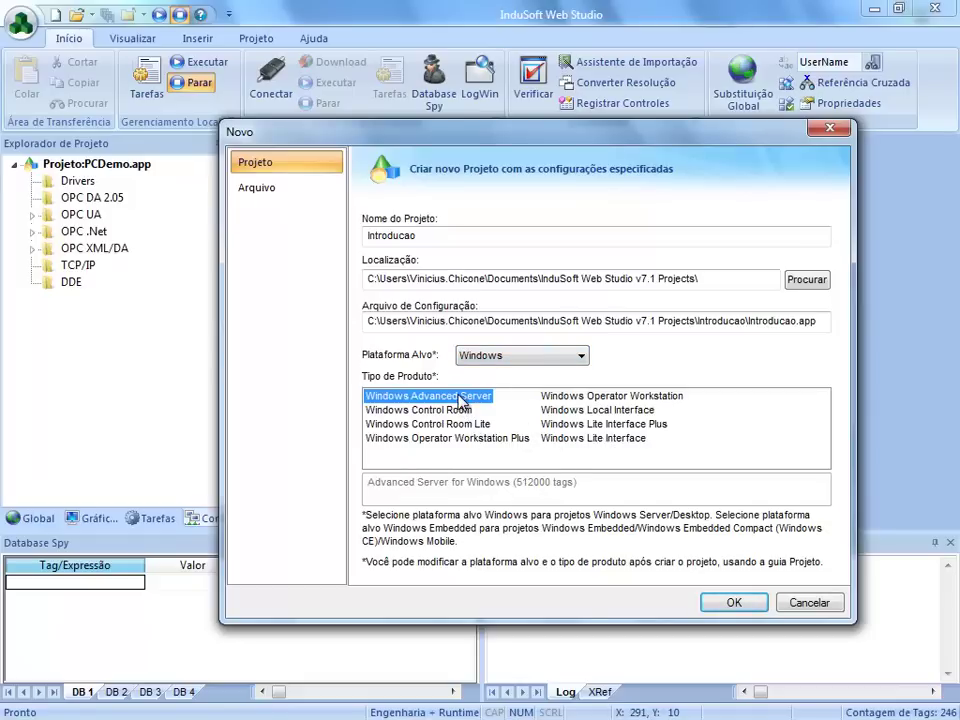
pyautogui.click(643, 440)
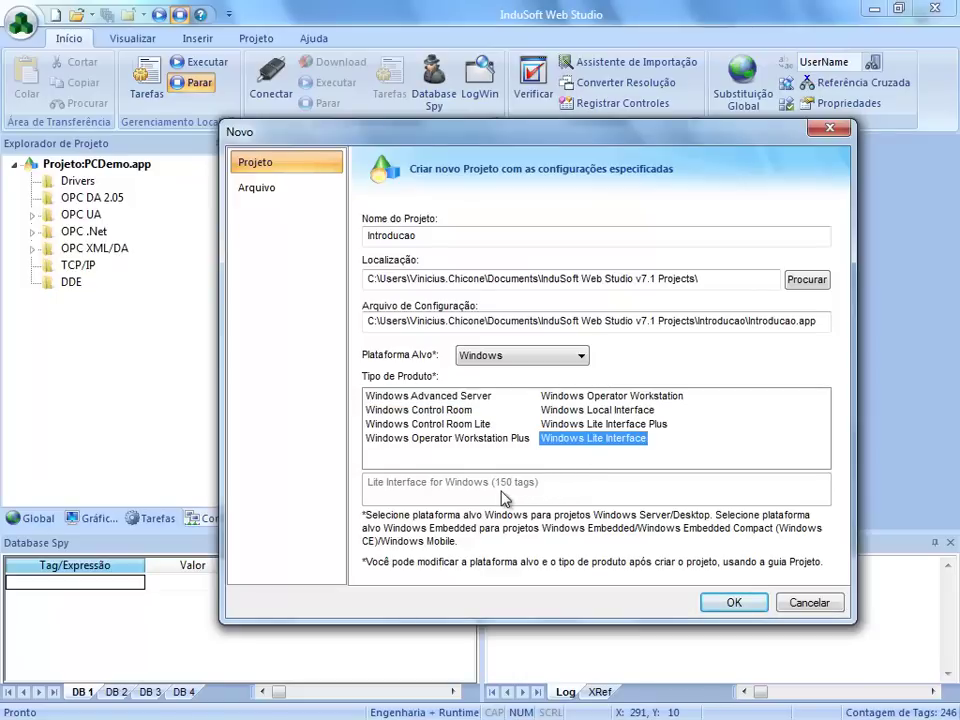
pyautogui.click(467, 398)
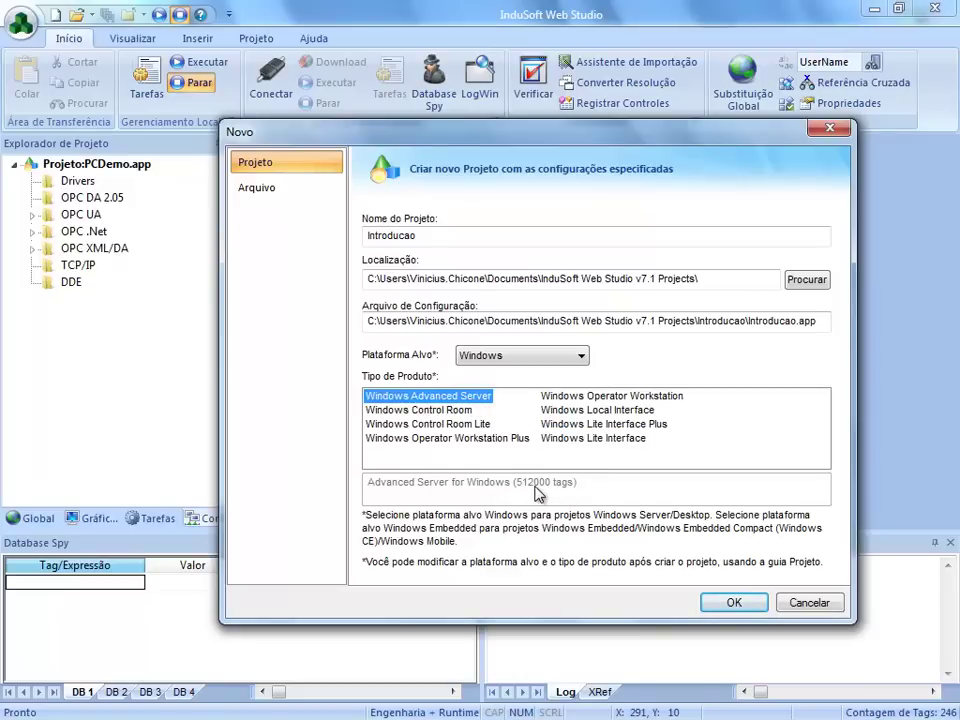
# Step: Set the target platform to Windows Embedded and compare the Windows Embedded Lite and Windows Embedded Professional product types
pyautogui.click(580, 356)
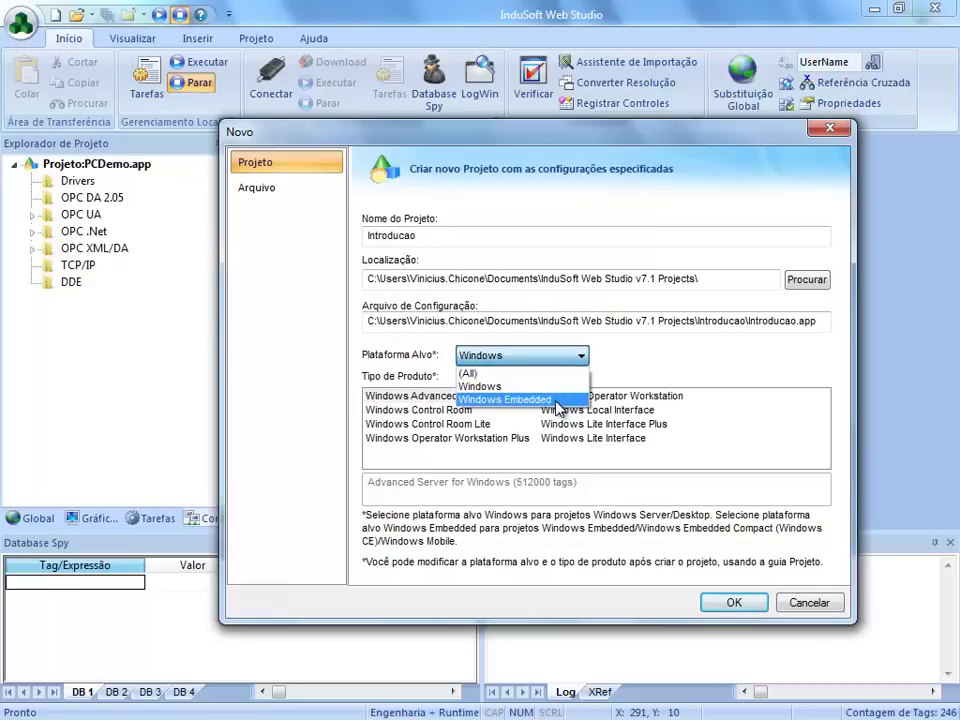
pyautogui.click(556, 400)
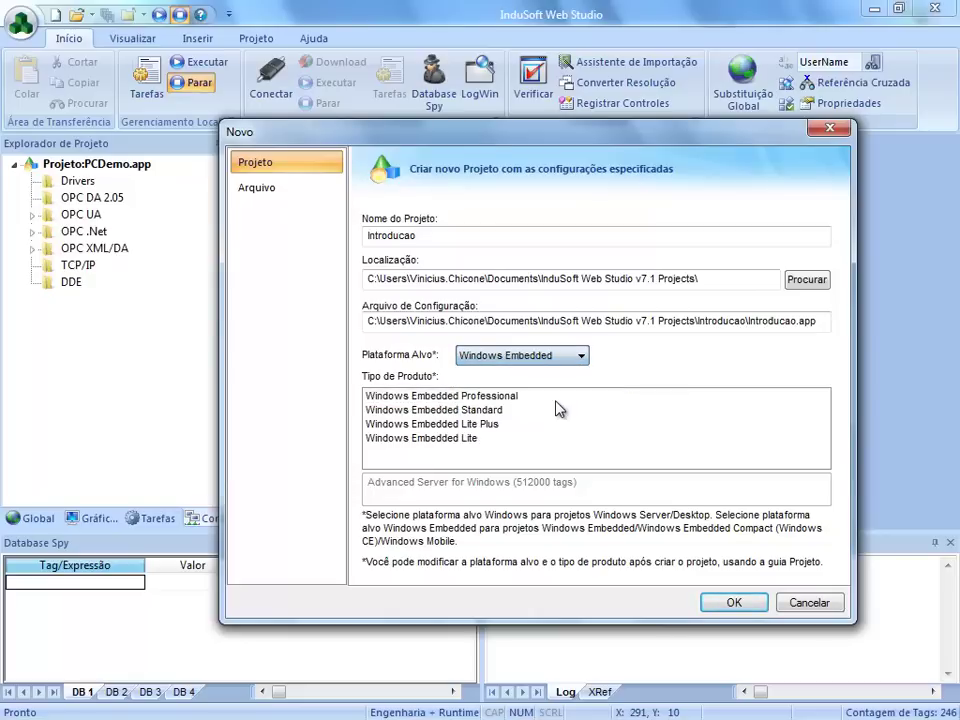
pyautogui.click(470, 439)
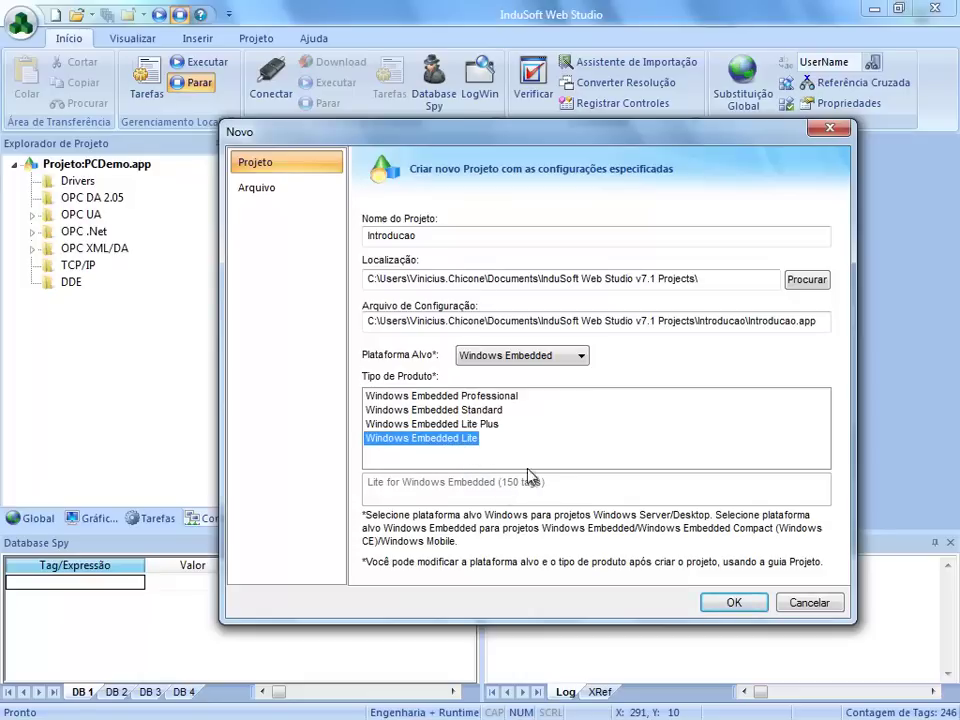
pyautogui.click(513, 398)
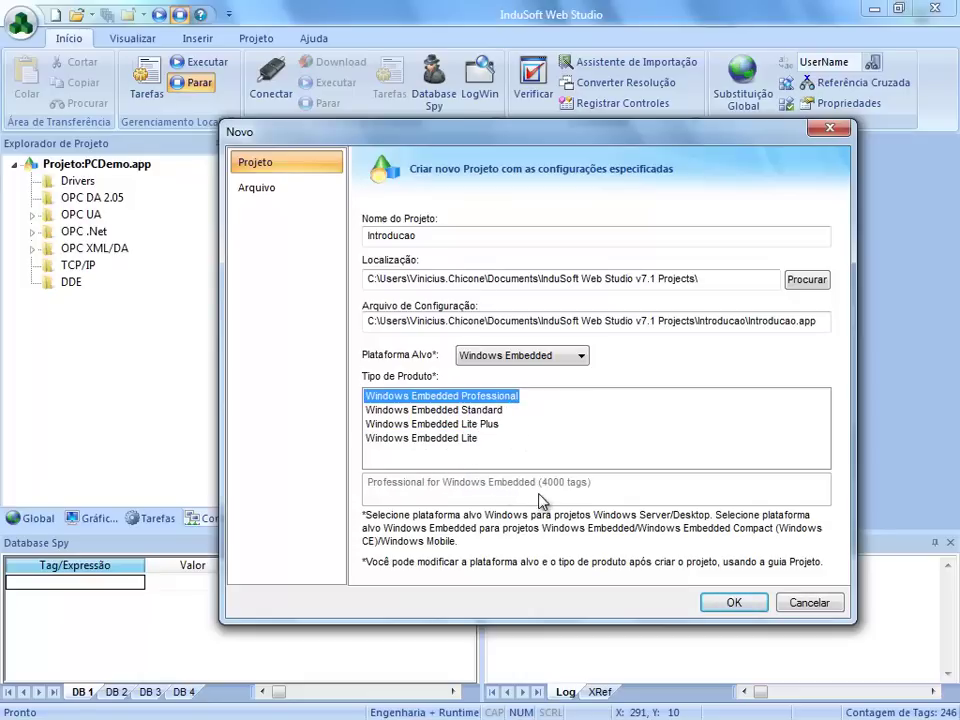
# Step: Set the new project's target platform to Windows and its product type to Windows Advanced Server
pyautogui.click(582, 357)
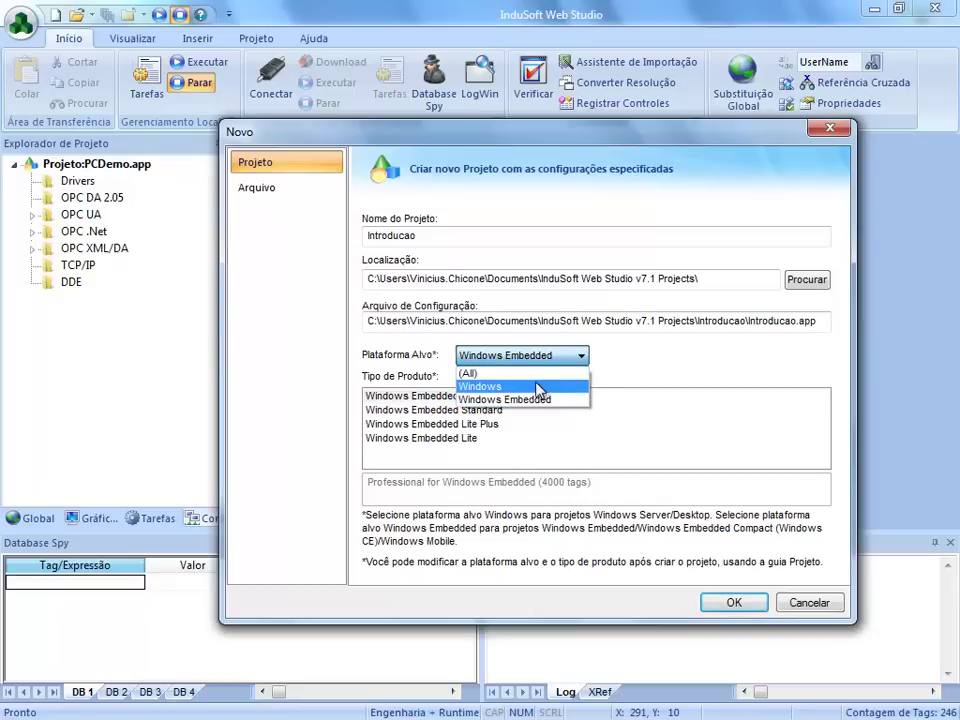
pyautogui.click(531, 390)
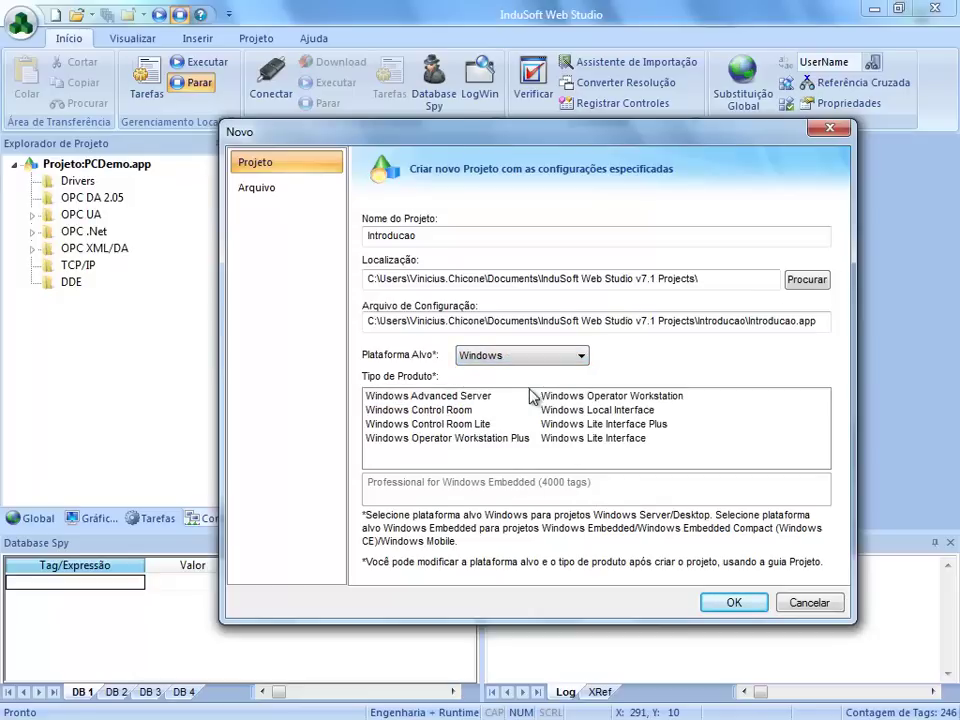
pyautogui.click(455, 398)
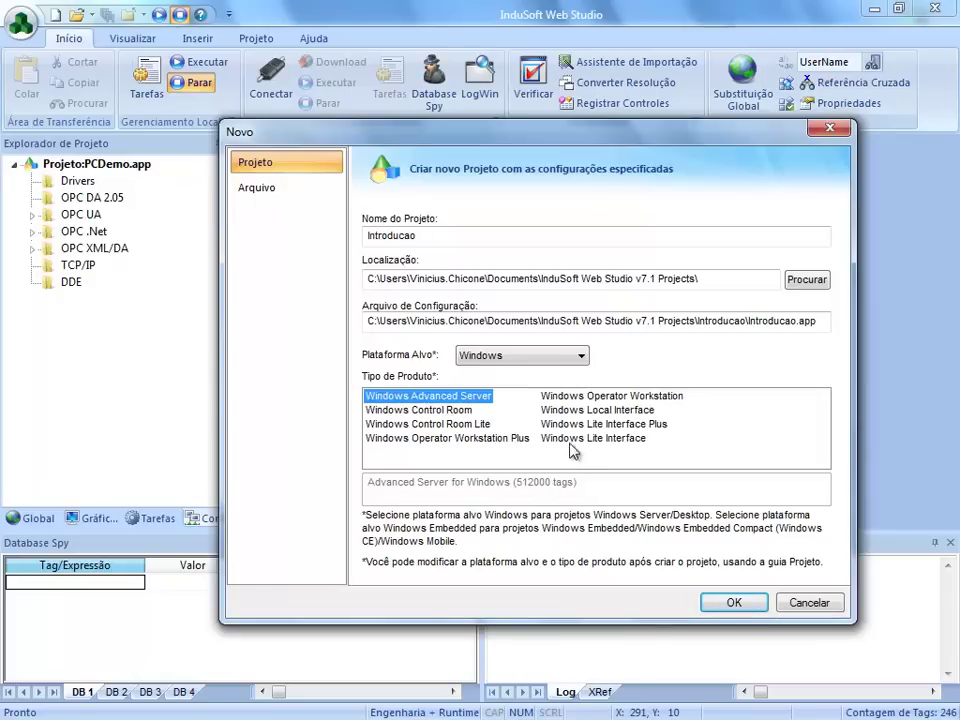
# Step: Set the new project's product type to Windows Local Interface and accept the project settings
pyautogui.click(586, 411)
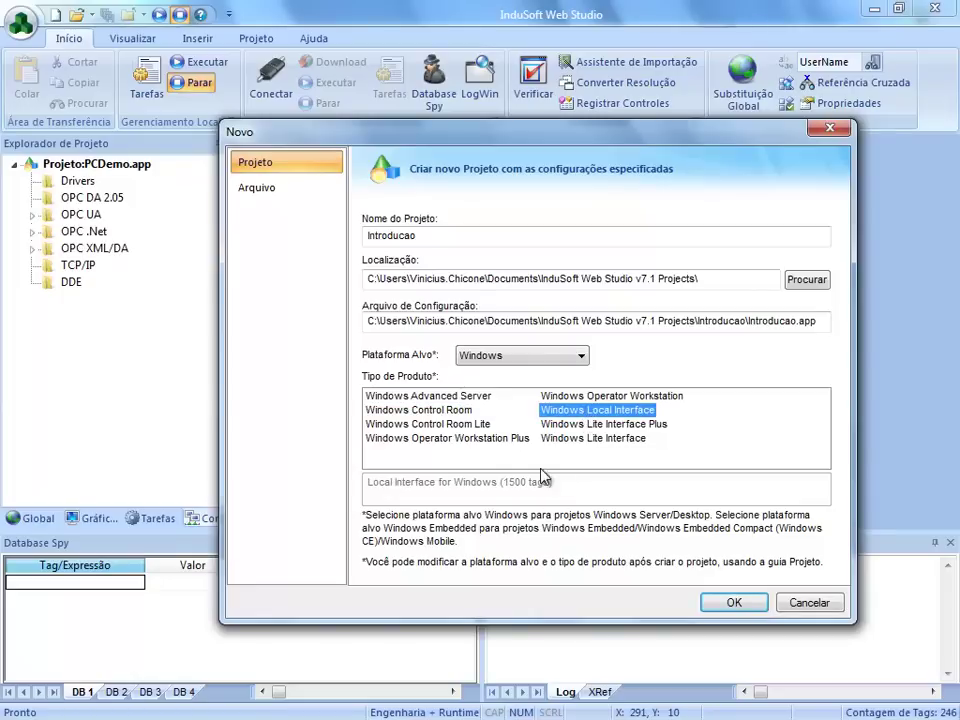
pyautogui.click(618, 396)
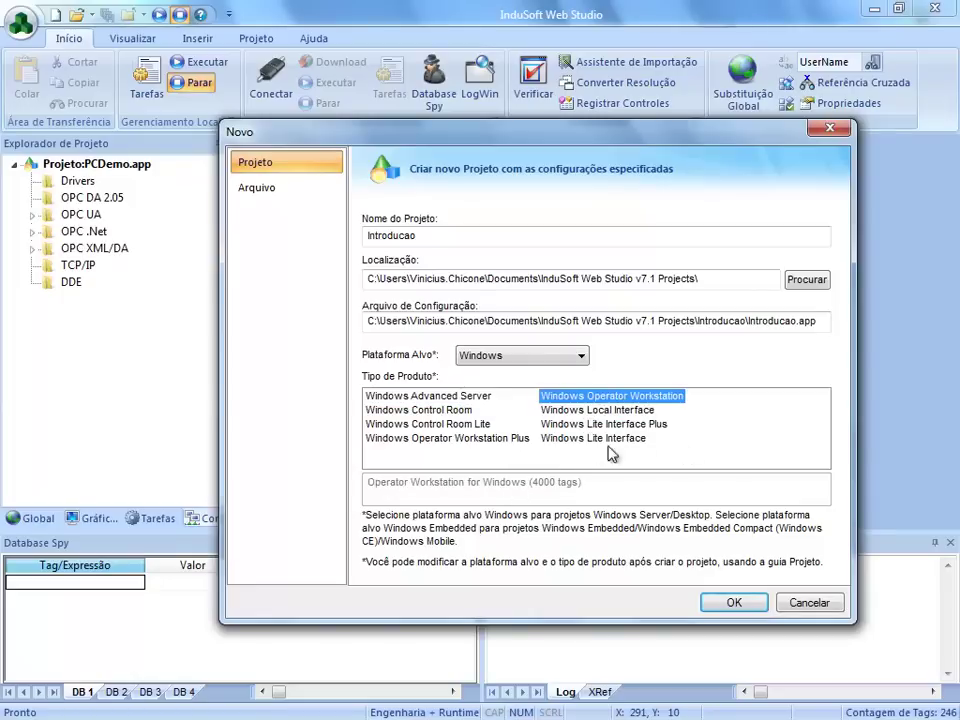
pyautogui.click(597, 411)
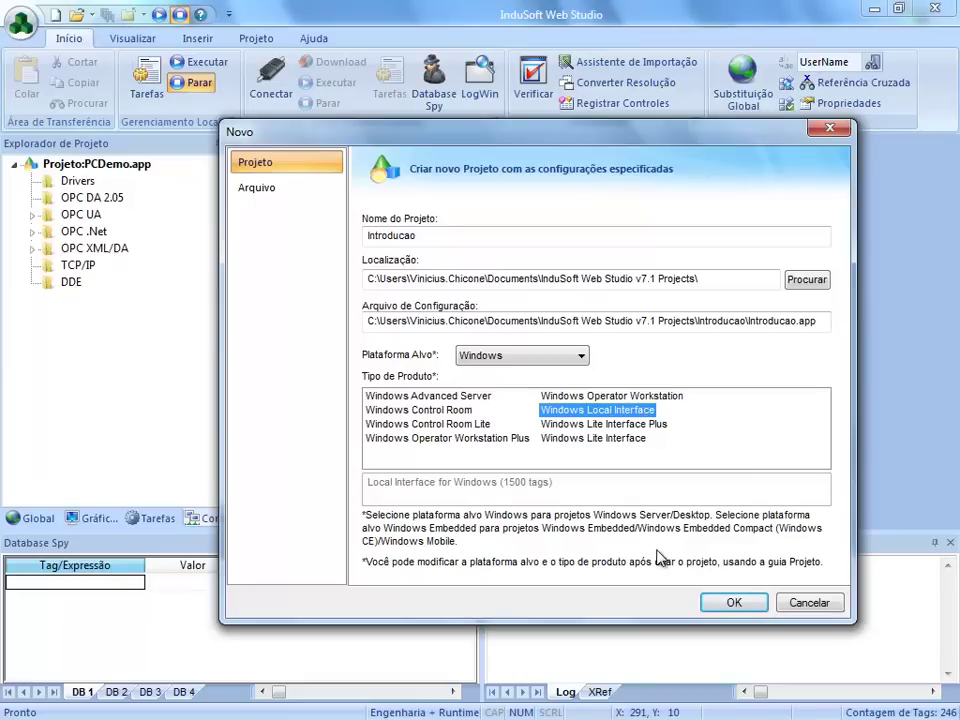
pyautogui.click(733, 604)
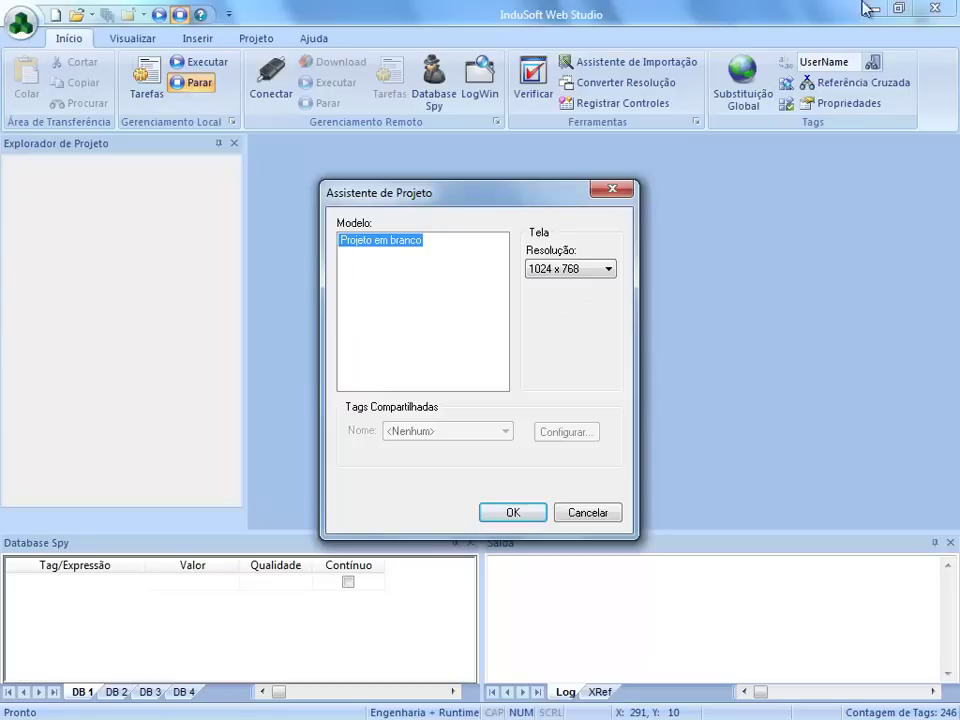
# Step: Try the 1920 x 1200 screen resolution, and a custom resolution with a width of 10000
pyautogui.click(588, 270)
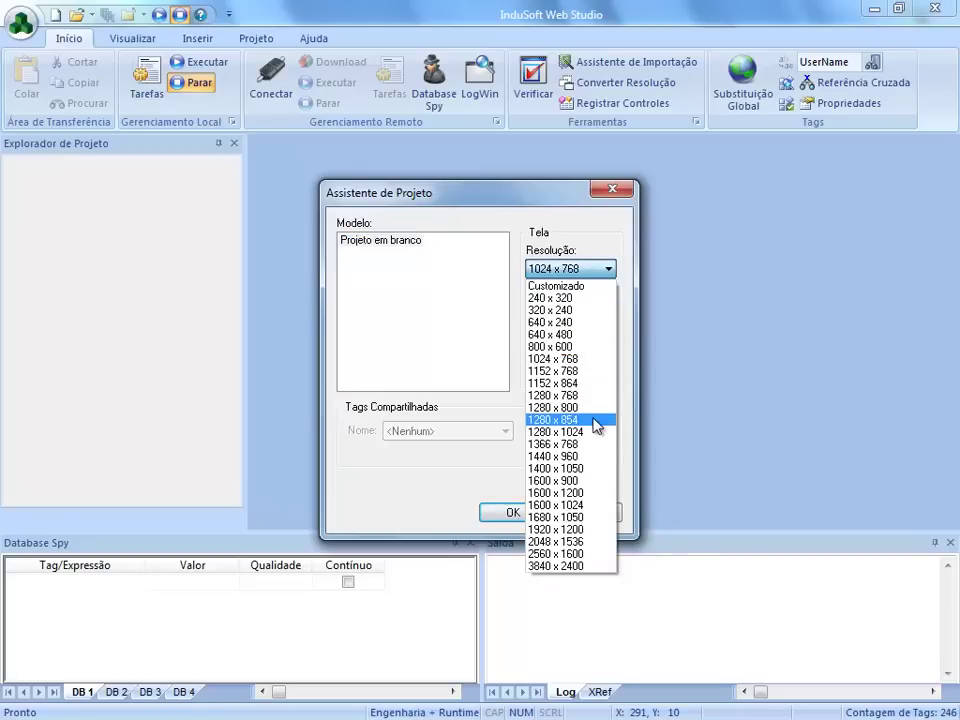
pyautogui.click(589, 529)
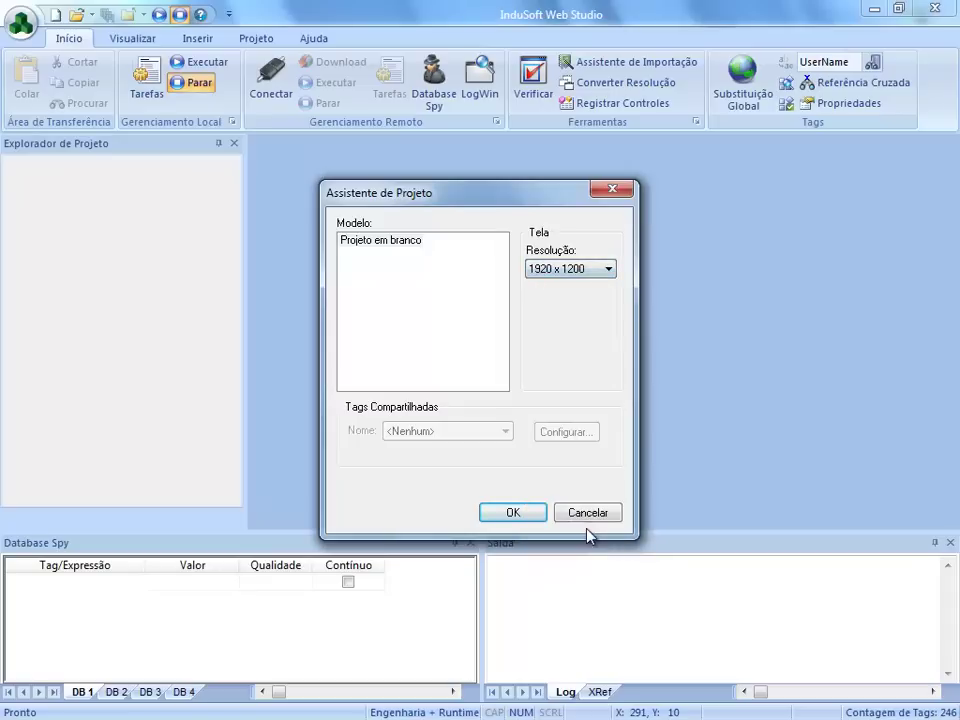
pyautogui.click(596, 278)
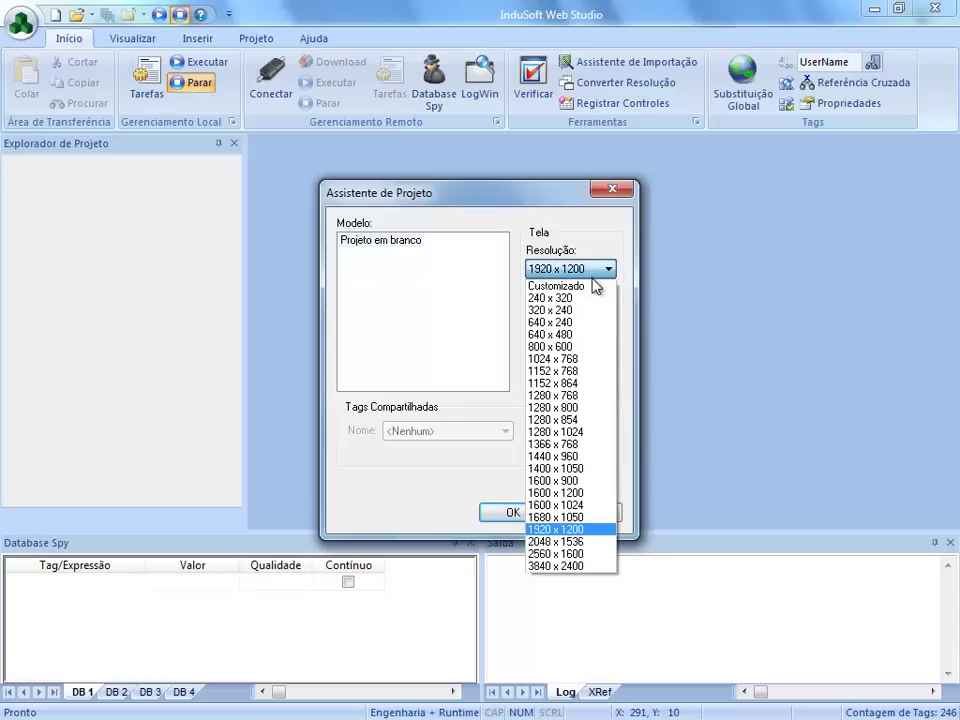
pyautogui.click(596, 287)
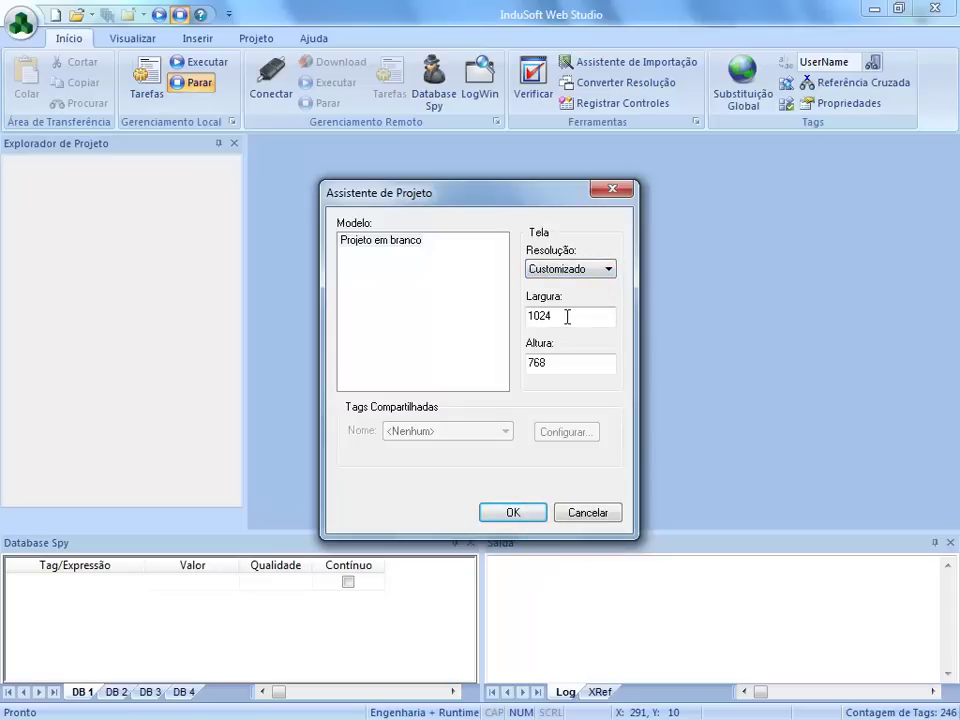
pyautogui.moveTo(567, 316); pyautogui.dragTo(504, 324)
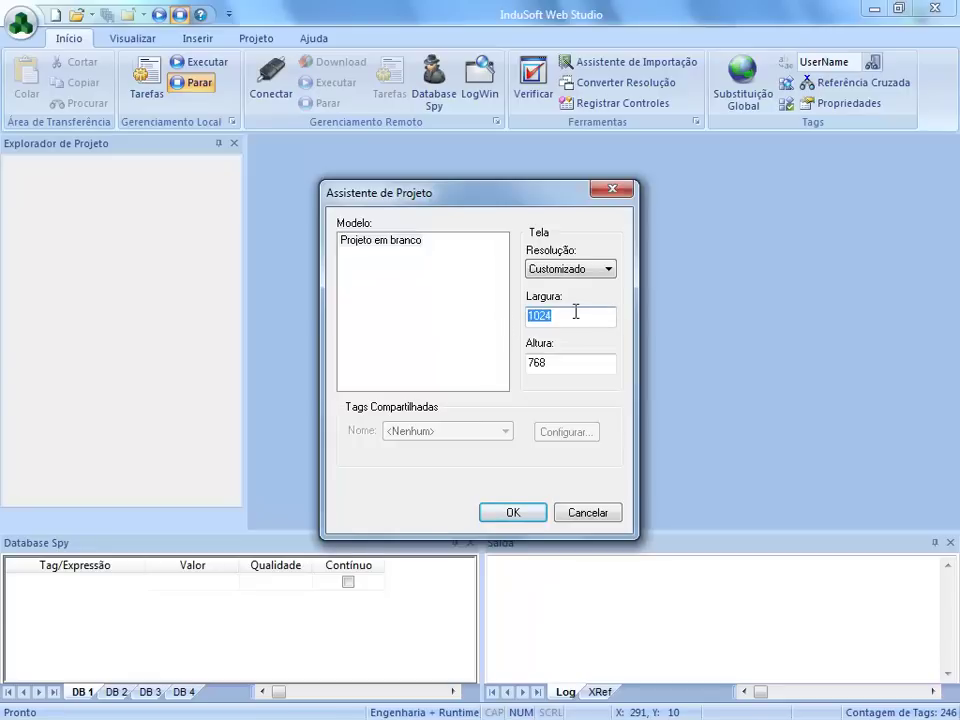
pyautogui.write('1')
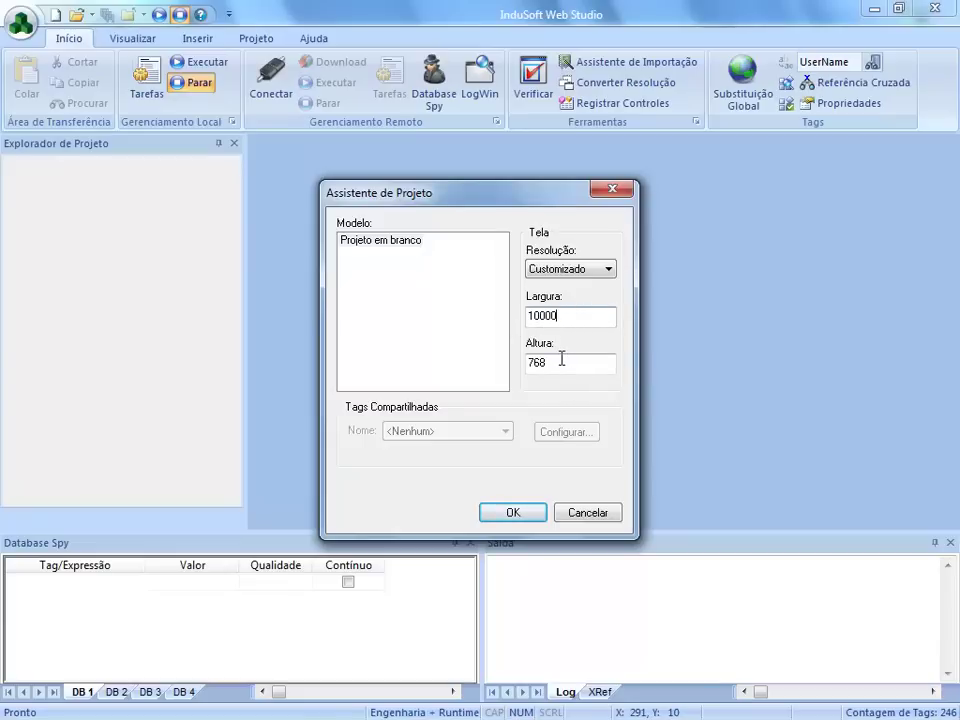
# Step: Set the screen resolution to 1024 x 768 and create the blank project
pyautogui.click(570, 272)
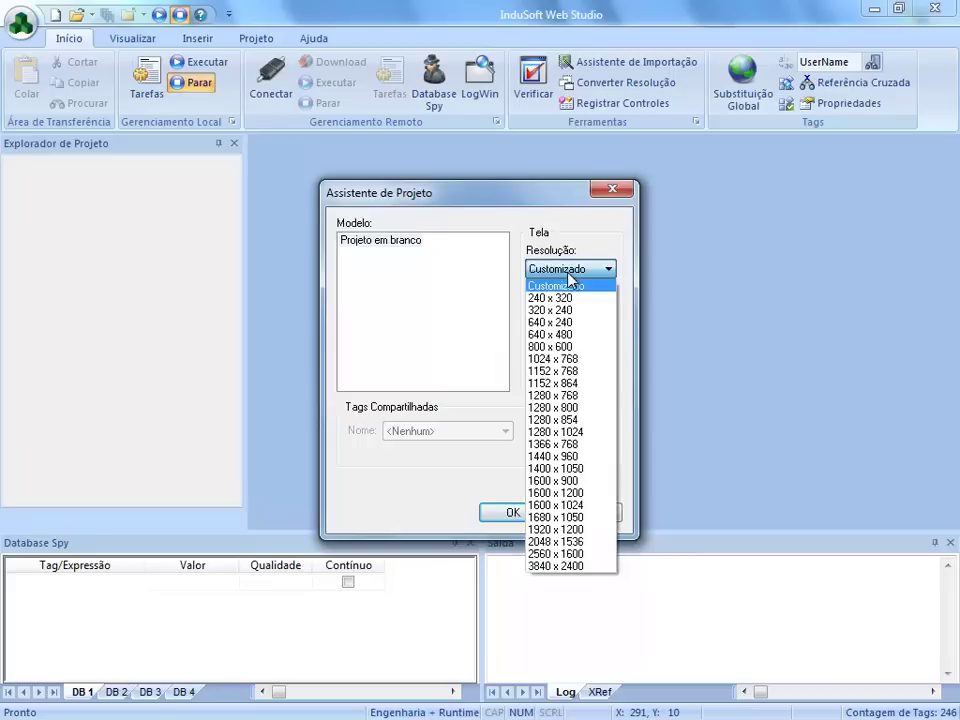
pyautogui.click(585, 361)
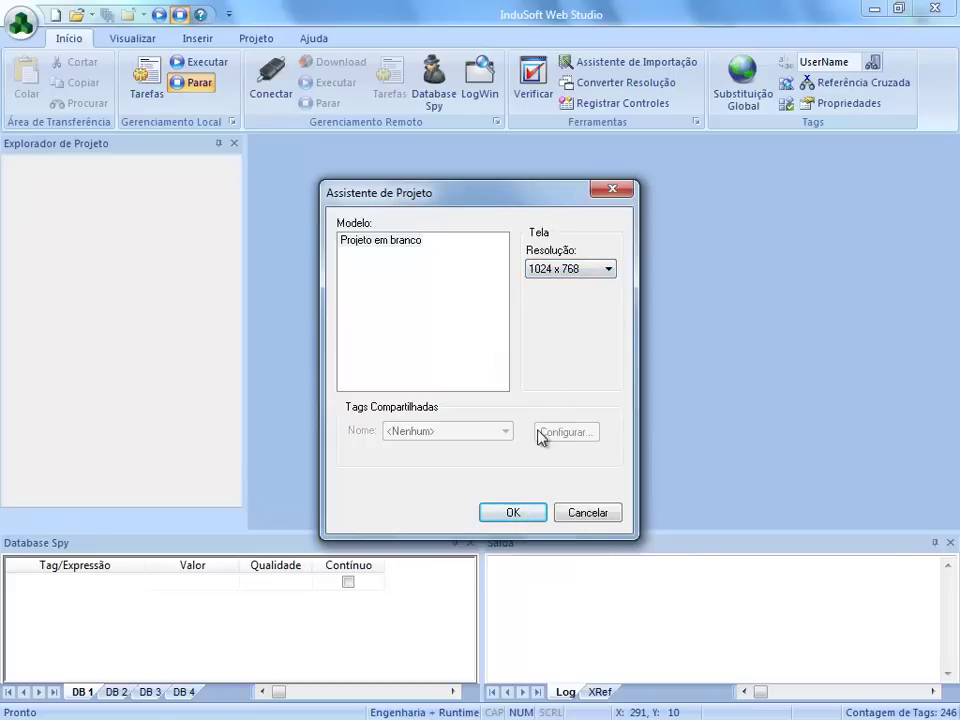
pyautogui.click(514, 514)
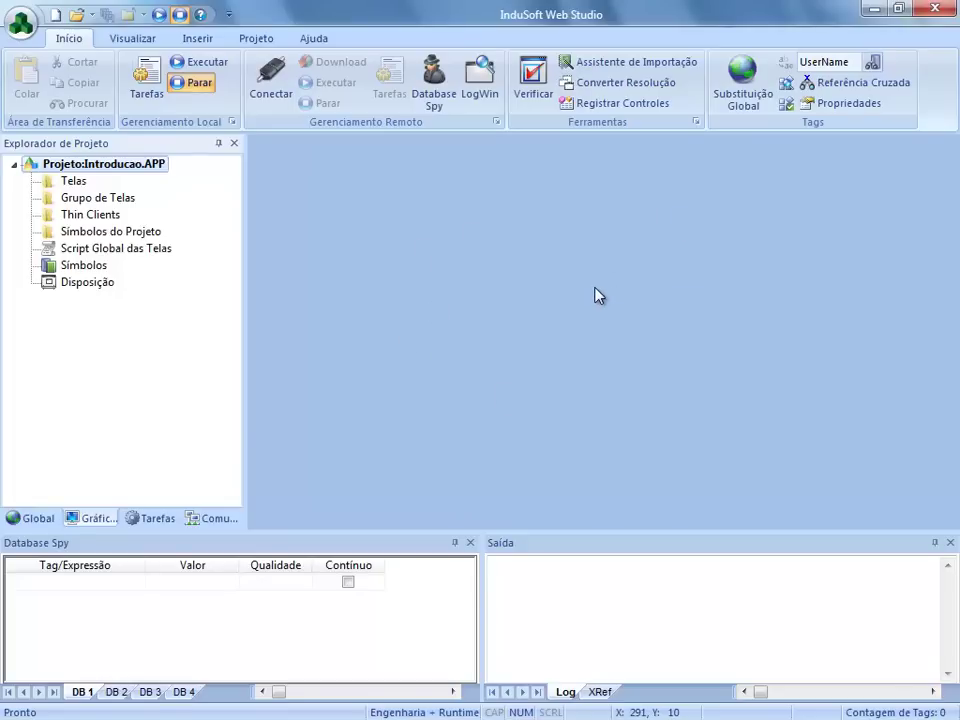
# Step: Insert a new screen in the Telas folder and describe it as "Essa é a Tela Principal"
pyautogui.click(68, 184)
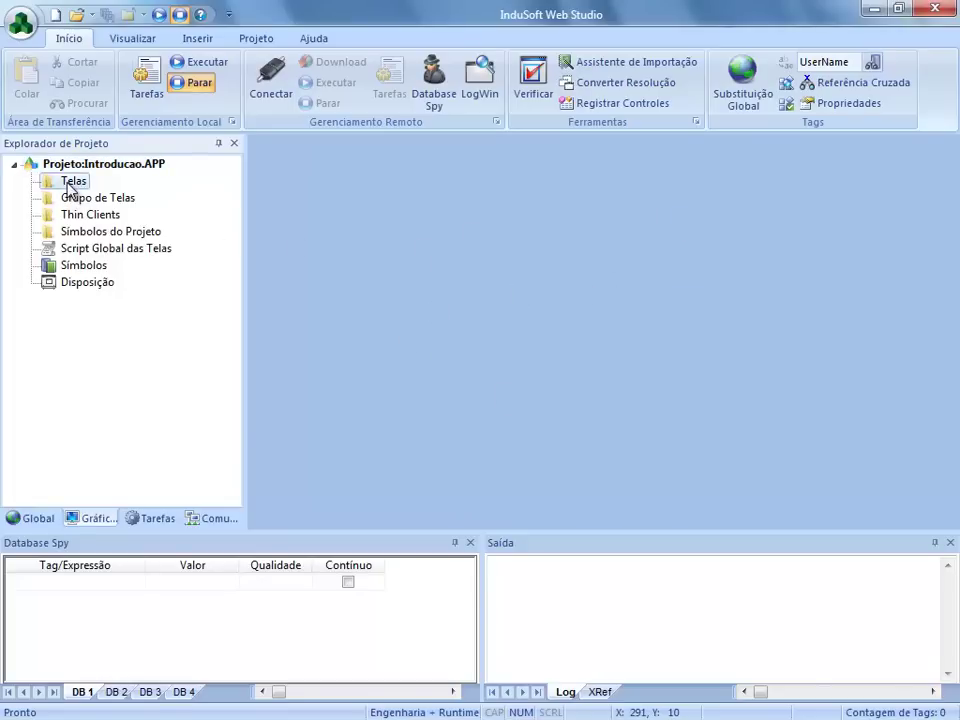
pyautogui.rightClick(70, 189)
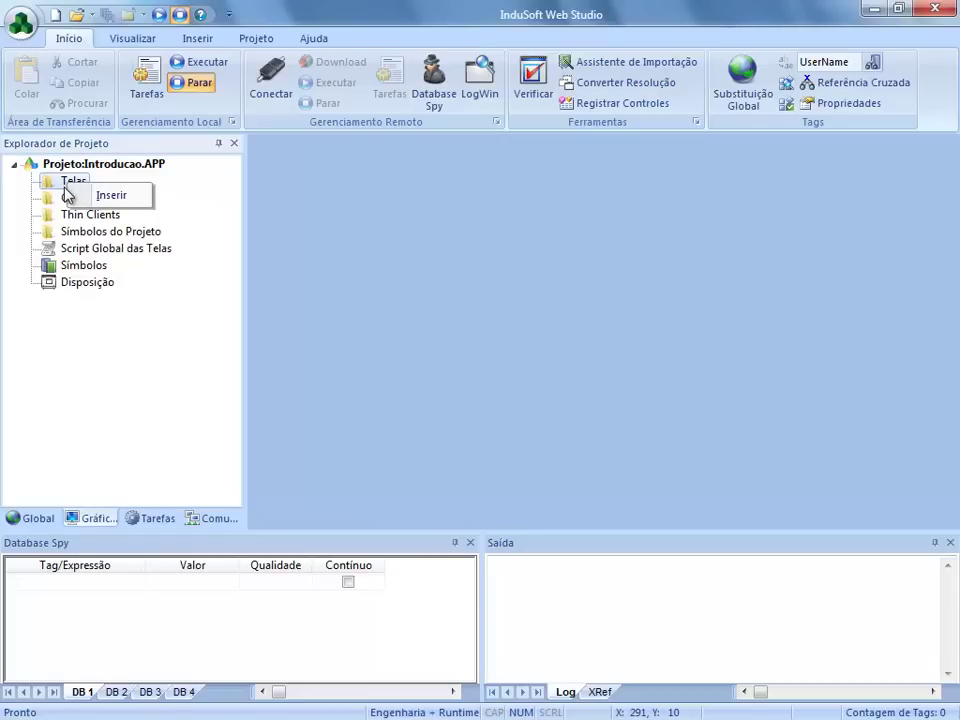
pyautogui.click(78, 199)
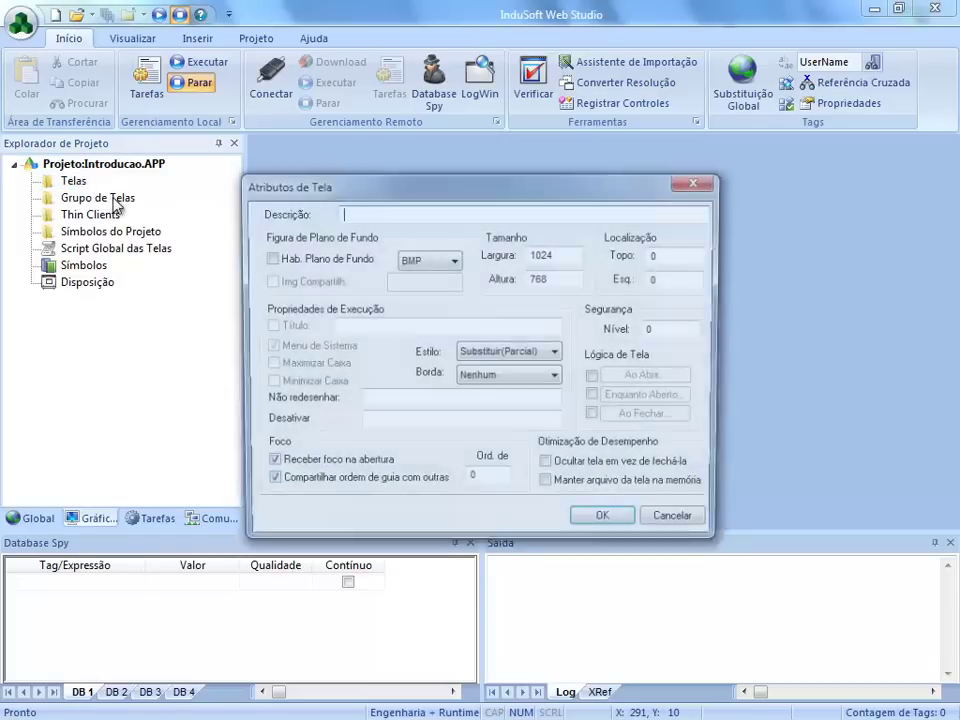
pyautogui.click(344, 211)
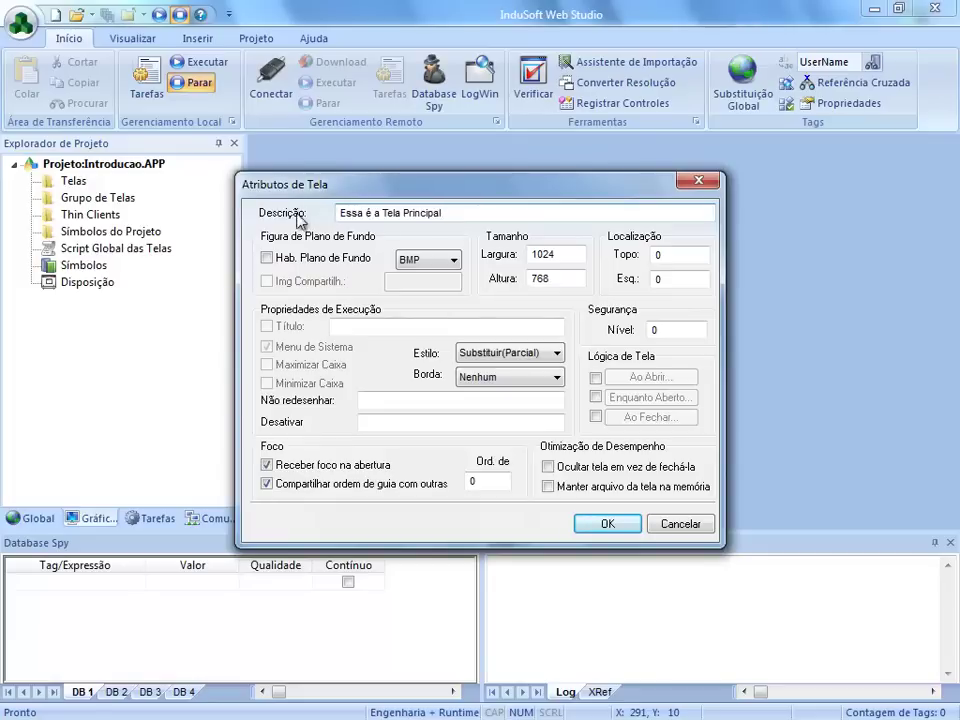
pyautogui.moveTo(450, 213); pyautogui.dragTo(341, 213)
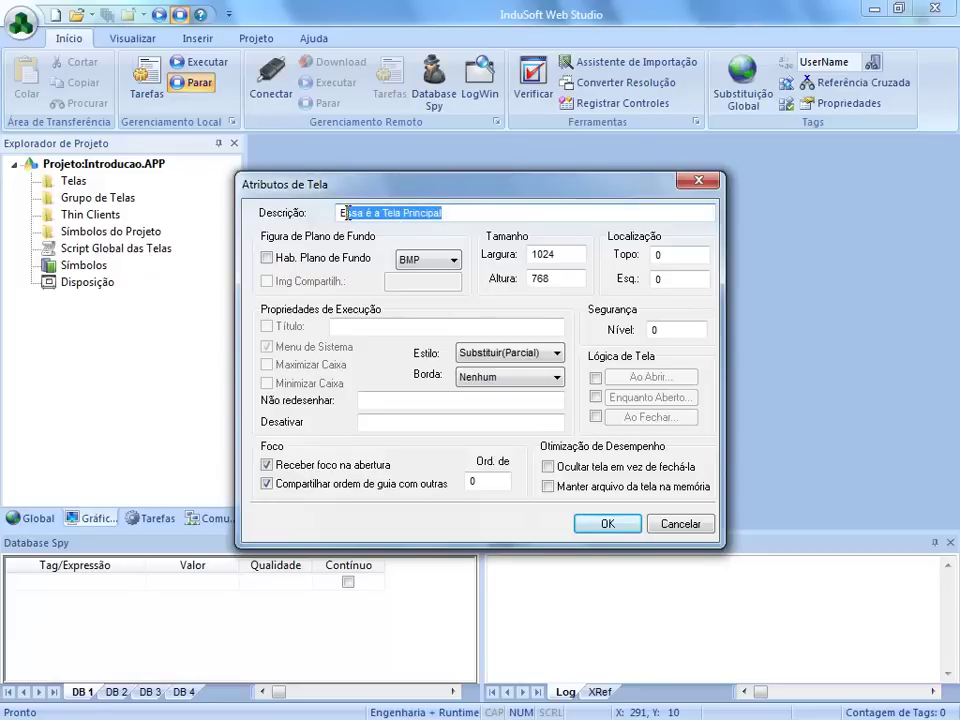
pyautogui.click(341, 213)
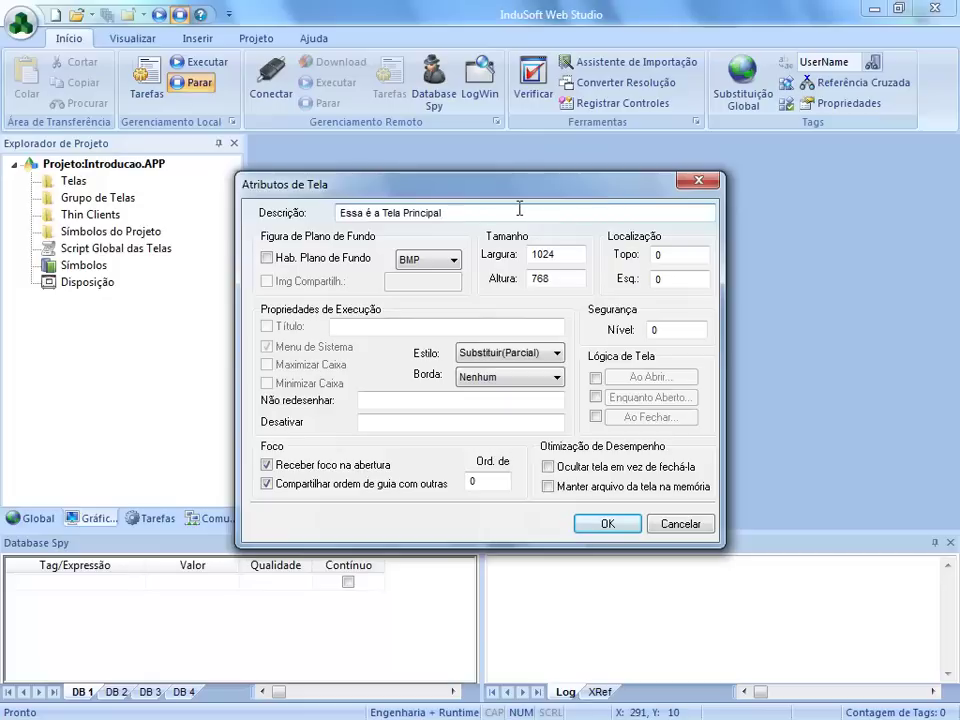
pyautogui.moveTo(502, 213); pyautogui.dragTo(341, 213)
pyautogui.click(472, 213)
pyautogui.moveTo(472, 213); pyautogui.dragTo(338, 213)
pyautogui.click(439, 212)
pyautogui.moveTo(452, 216); pyautogui.dragTo(251, 214)
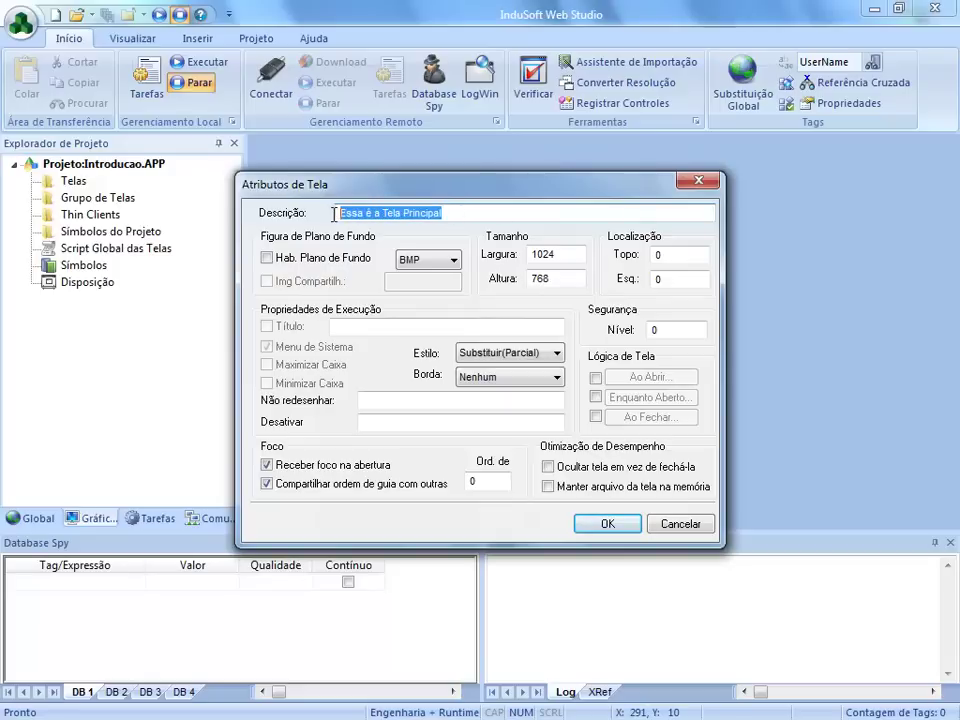
pyautogui.click(341, 213)
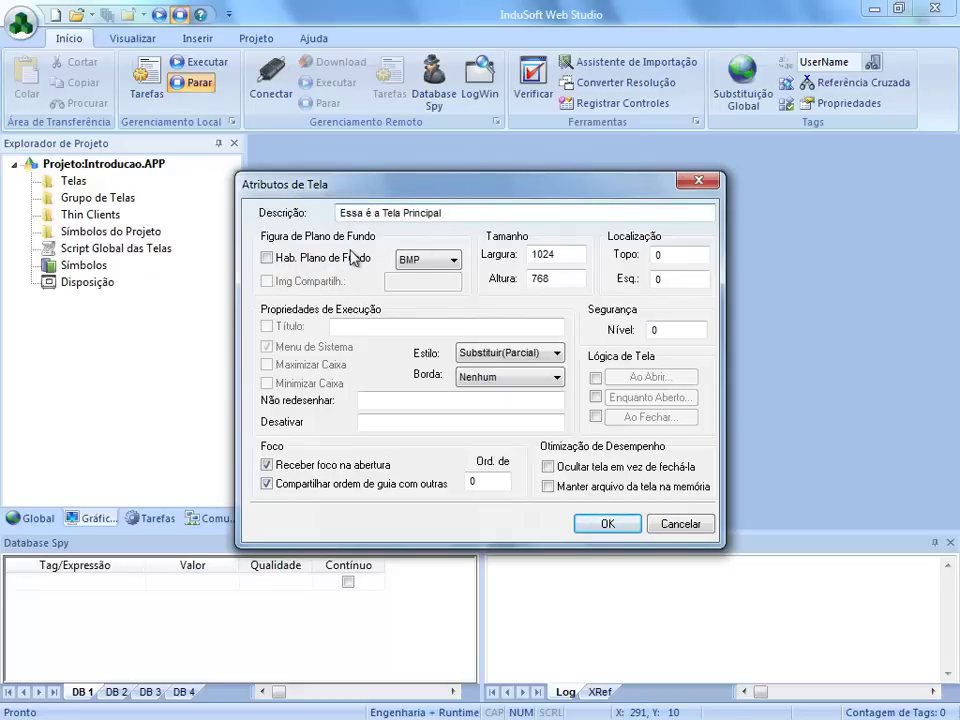
# Step: Review the new screen's background image formats, width and height, and the available Estilo options
pyautogui.click(440, 261)
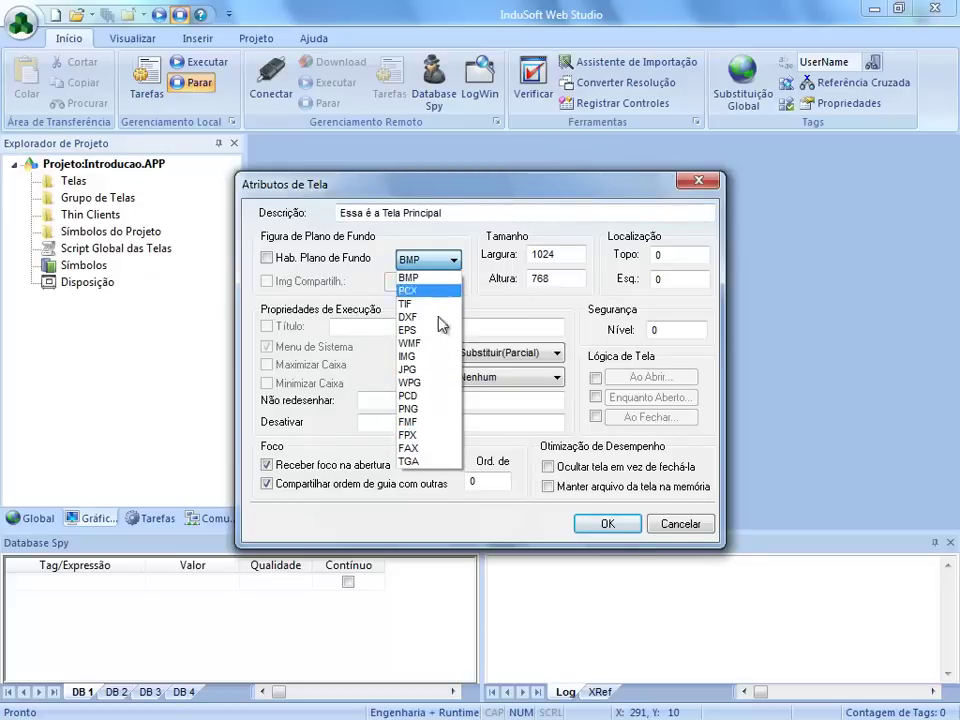
pyautogui.click(482, 276)
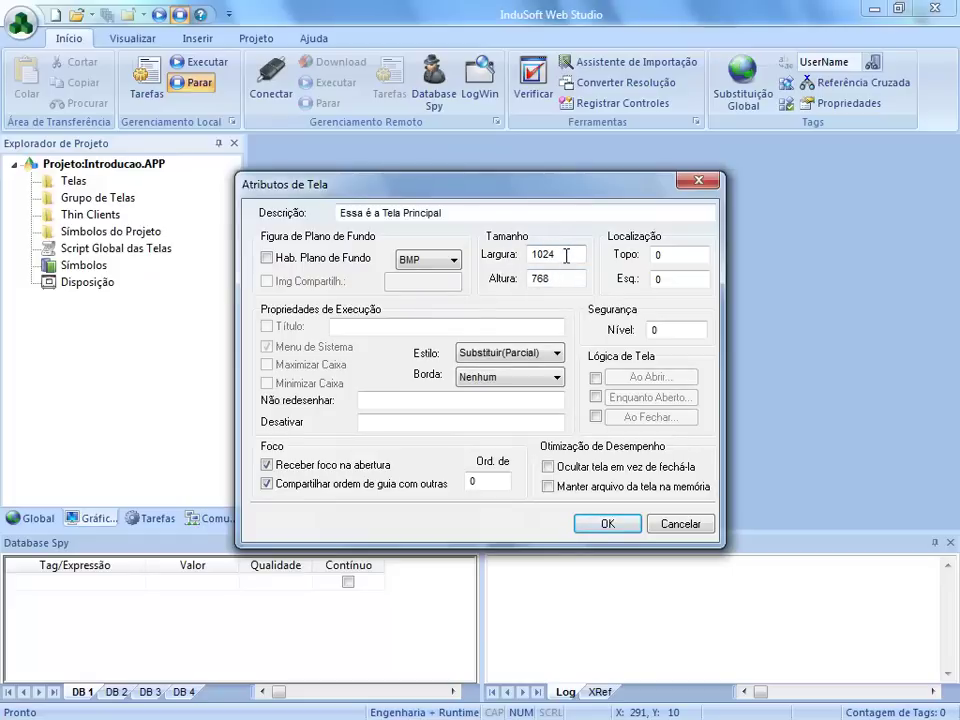
pyautogui.moveTo(561, 254); pyautogui.dragTo(530, 279)
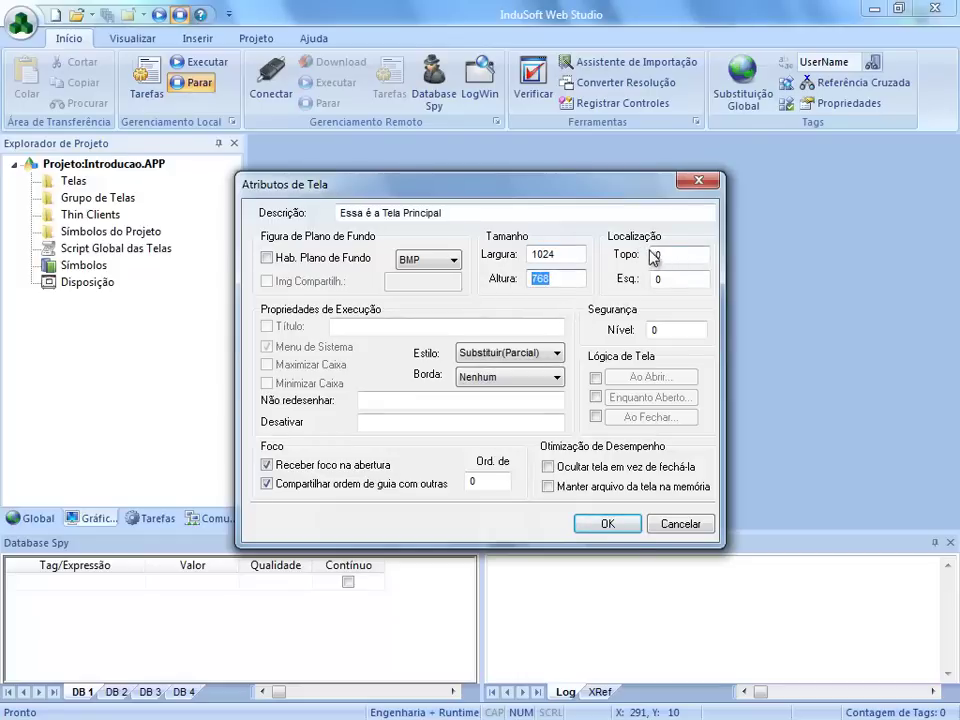
pyautogui.click(557, 354)
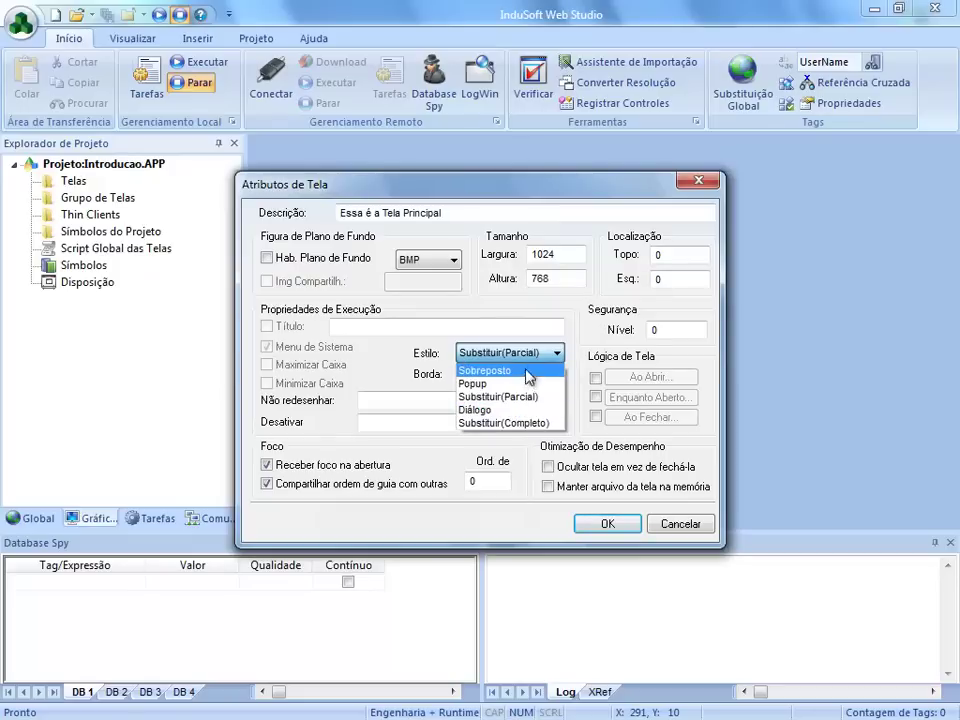
pyautogui.click(557, 354)
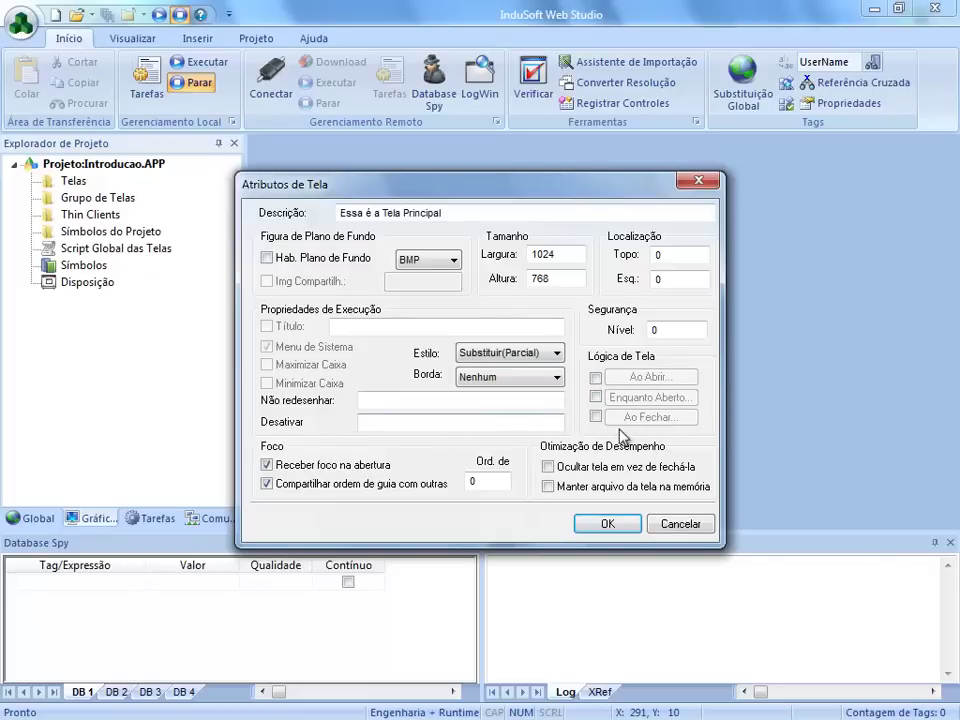
# Step: Accept the screen attributes to create the new screen and look over its drawing area
pyautogui.click(608, 525)
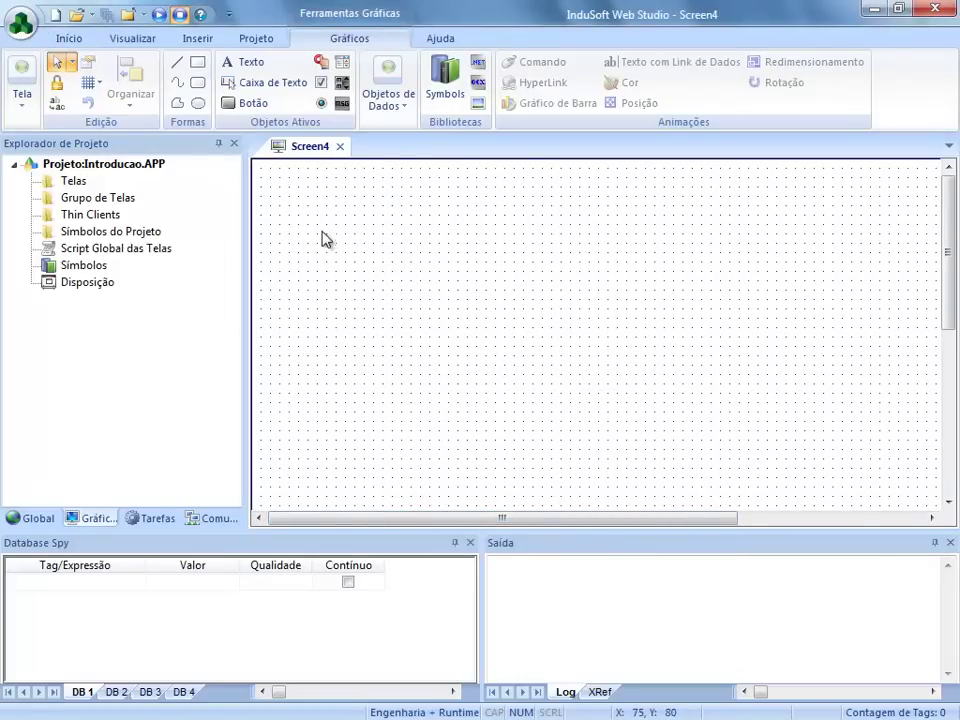
pyautogui.moveTo(503, 521)
pyautogui.mouseDown()
pyautogui.moveTo(767, 523)
pyautogui.moveTo(476, 523)
pyautogui.moveTo(500, 523)
pyautogui.mouseUp()
pyautogui.moveTo(951, 279)
pyautogui.mouseDown()
pyautogui.moveTo(951, 456)
pyautogui.moveTo(955, 262)
pyautogui.mouseUp()
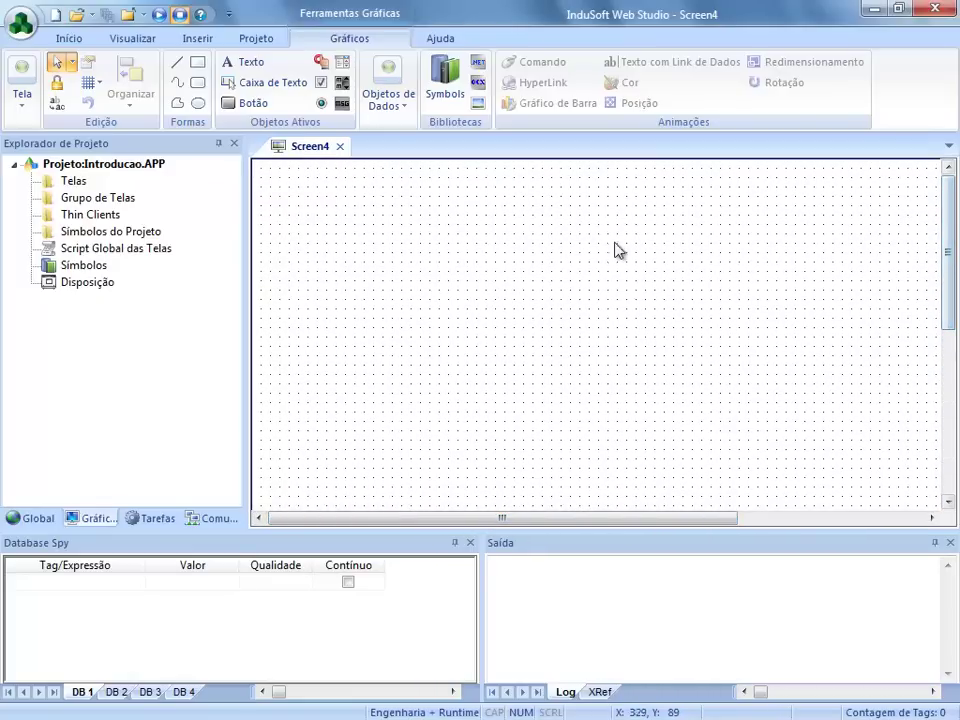
# Step: Auto-hide the Database Spy, Saída and Explorador de Projeto windows to enlarge the drawing area
pyautogui.click(454, 543)
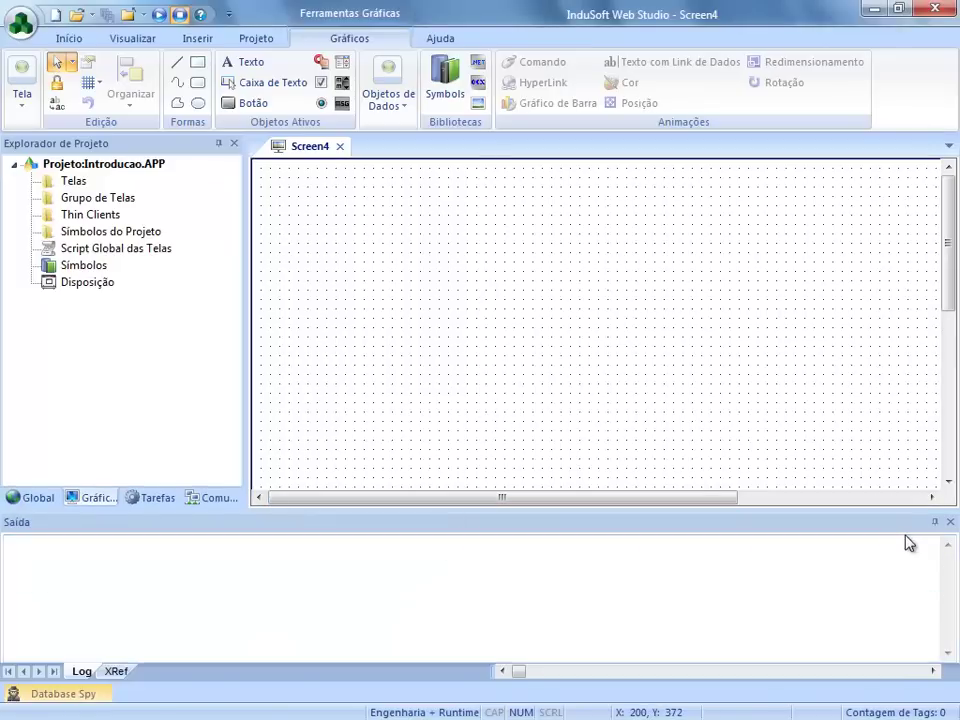
pyautogui.click(935, 522)
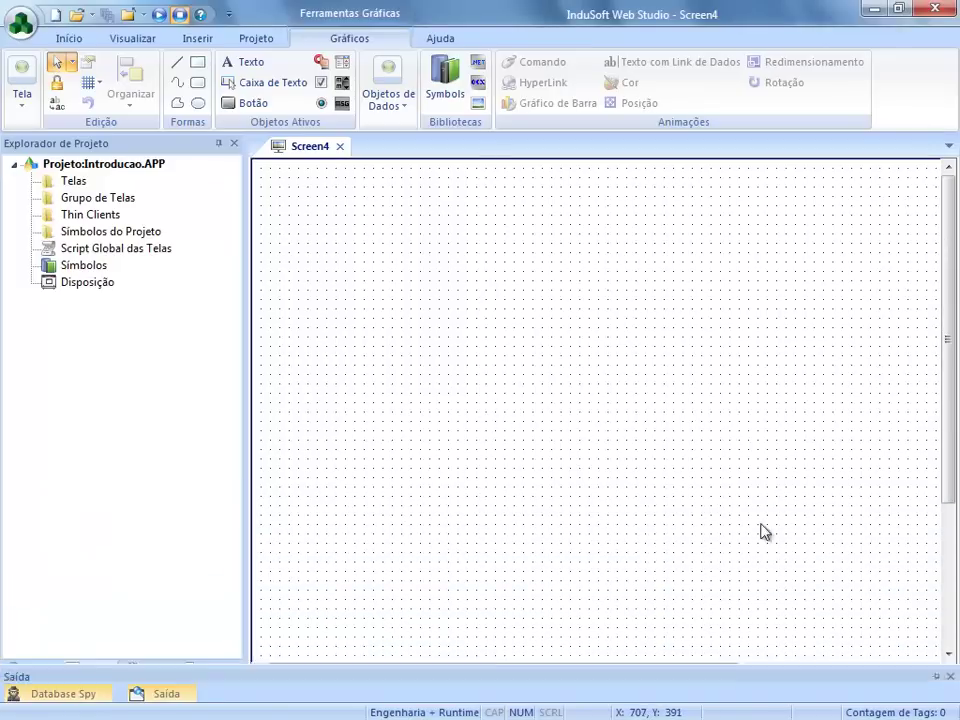
pyautogui.click(217, 143)
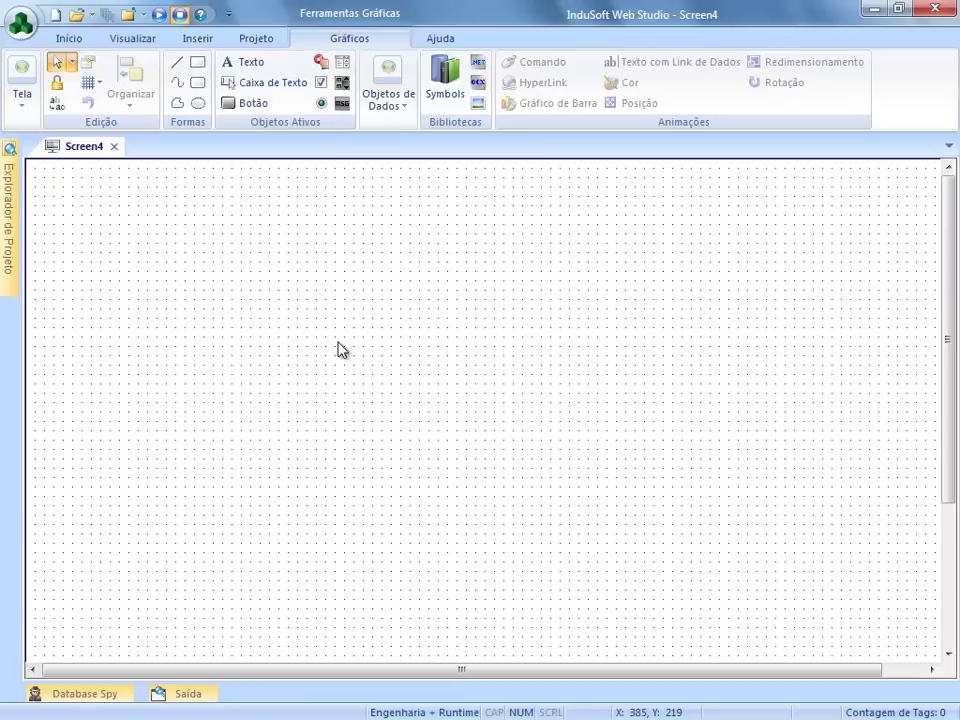
pyautogui.moveTo(90, 694)
pyautogui.moveTo(120, 690)
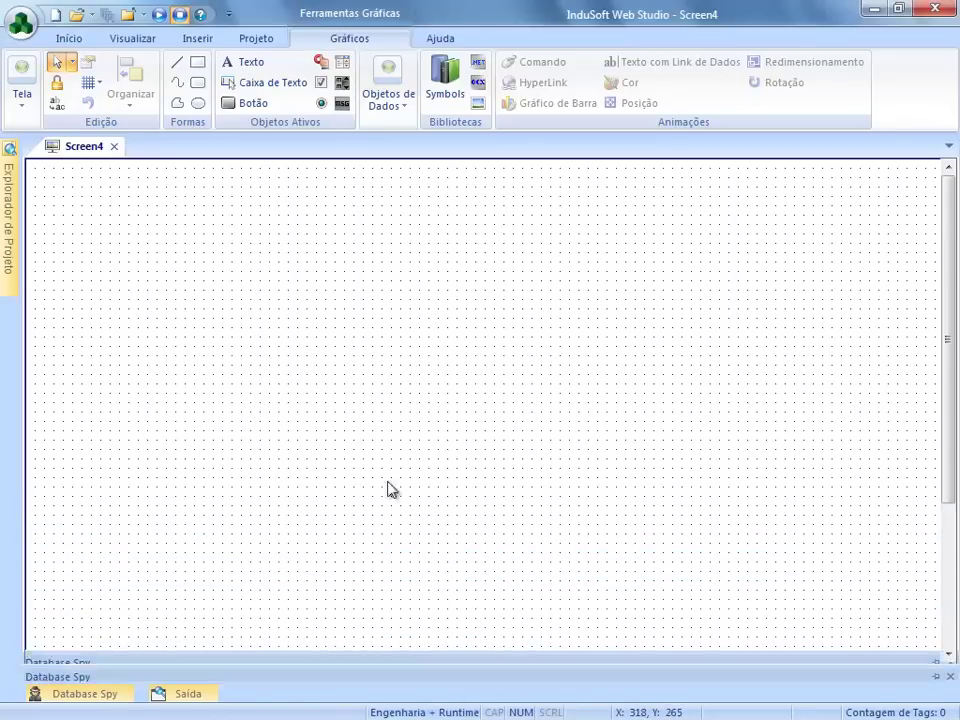
# Step: Restore the default window layout of the development environment
pyautogui.click(140, 40)
pyautogui.click(40, 88)
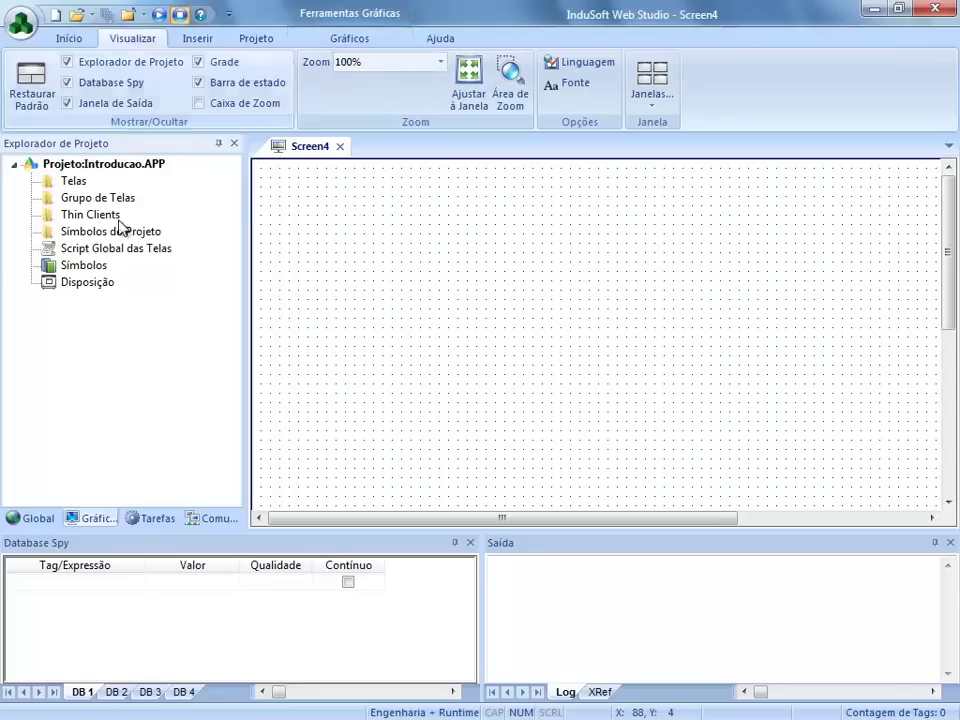
# Step: Open the Símbolos library and expand the Símbolos do Sistema folder to show its categories
pyautogui.click(80, 268)
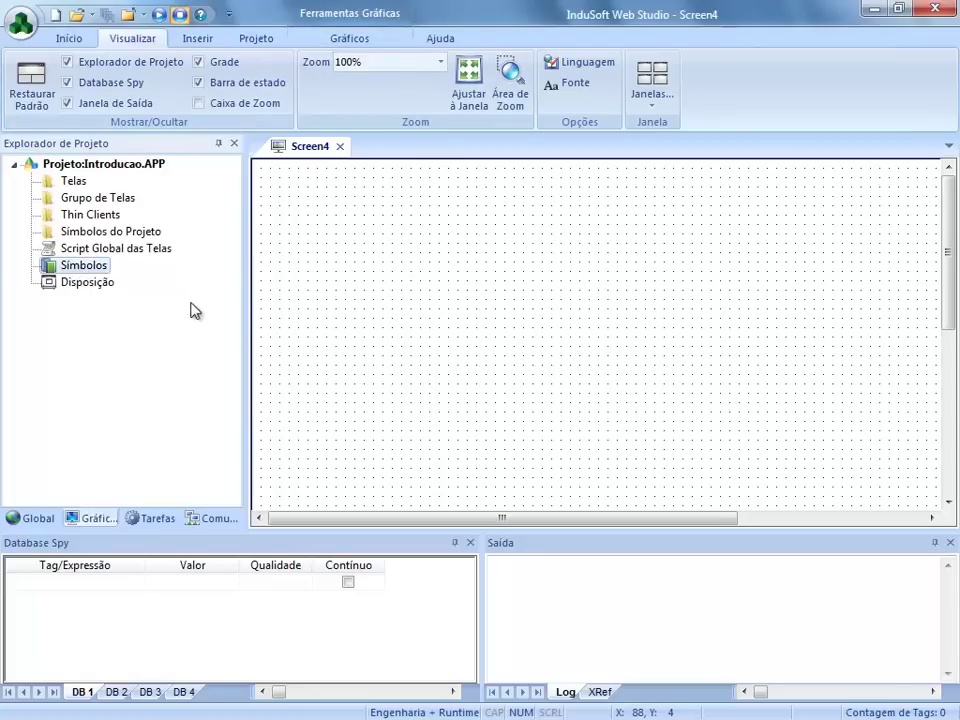
pyautogui.doubleClick(100, 271)
pyautogui.click(263, 197)
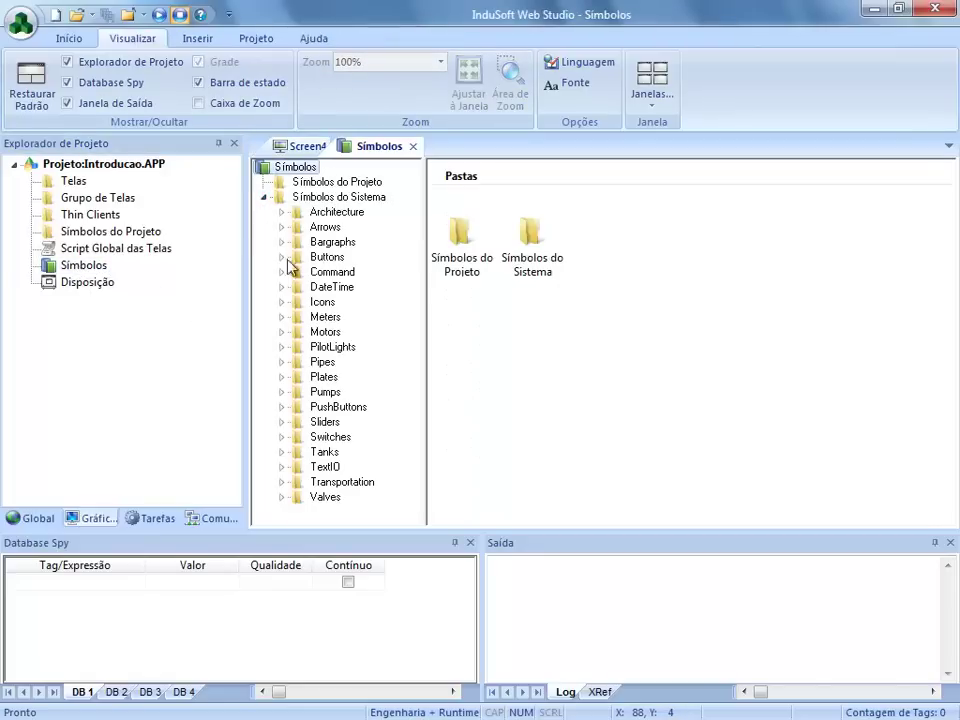
# Step: Place the slider01 symbol from the Sliders category on Screen4 and move it to X 70, Y 70
pyautogui.click(325, 421)
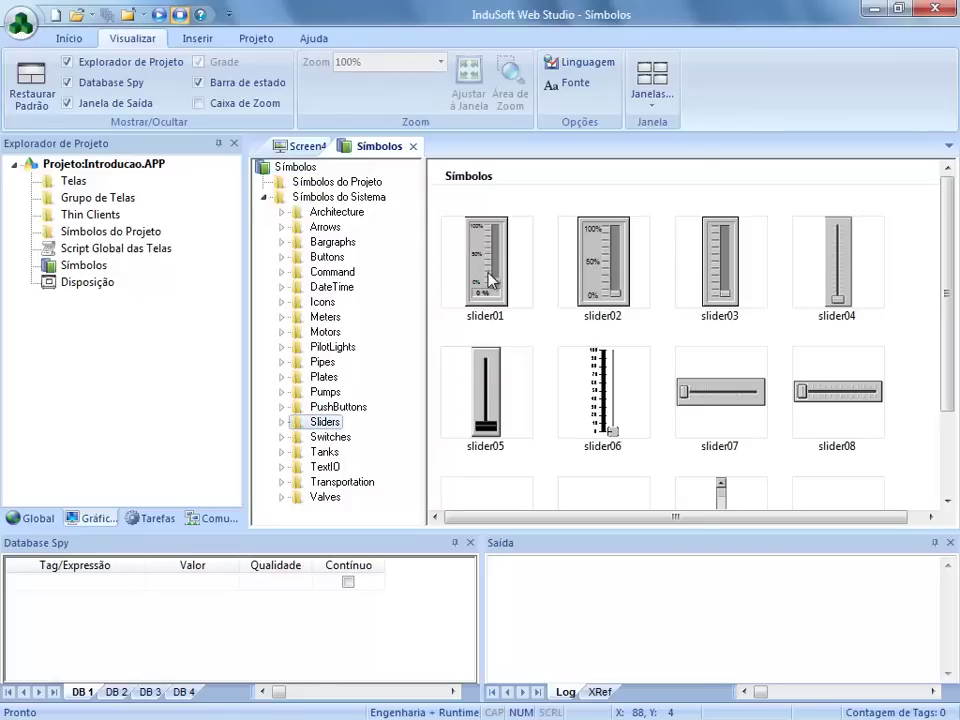
pyautogui.click(503, 278)
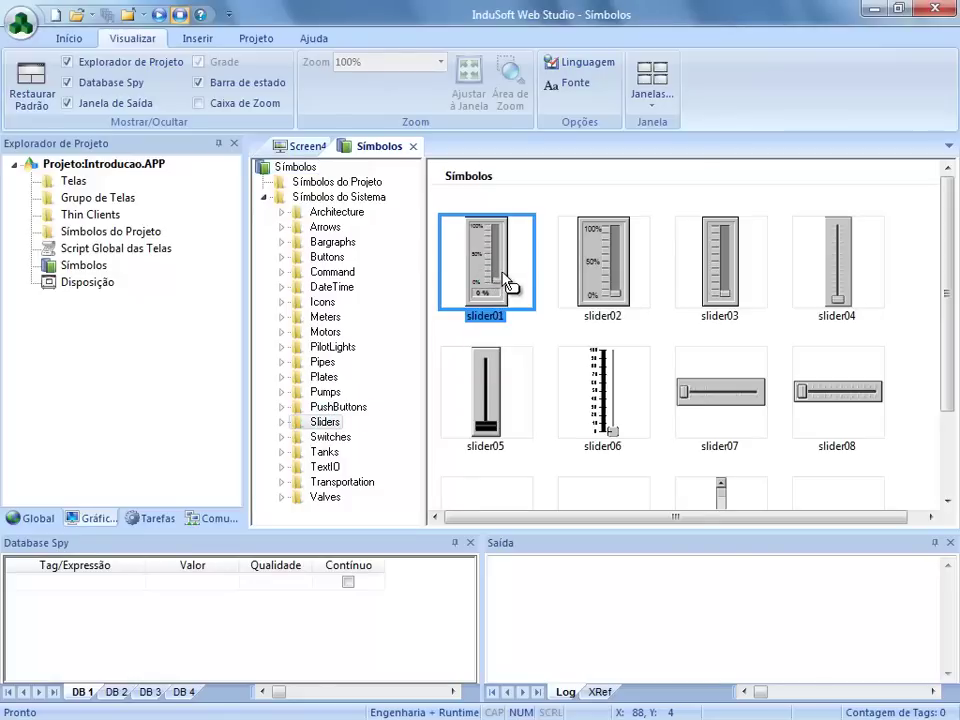
pyautogui.hotkey('ctrl', 'F4')
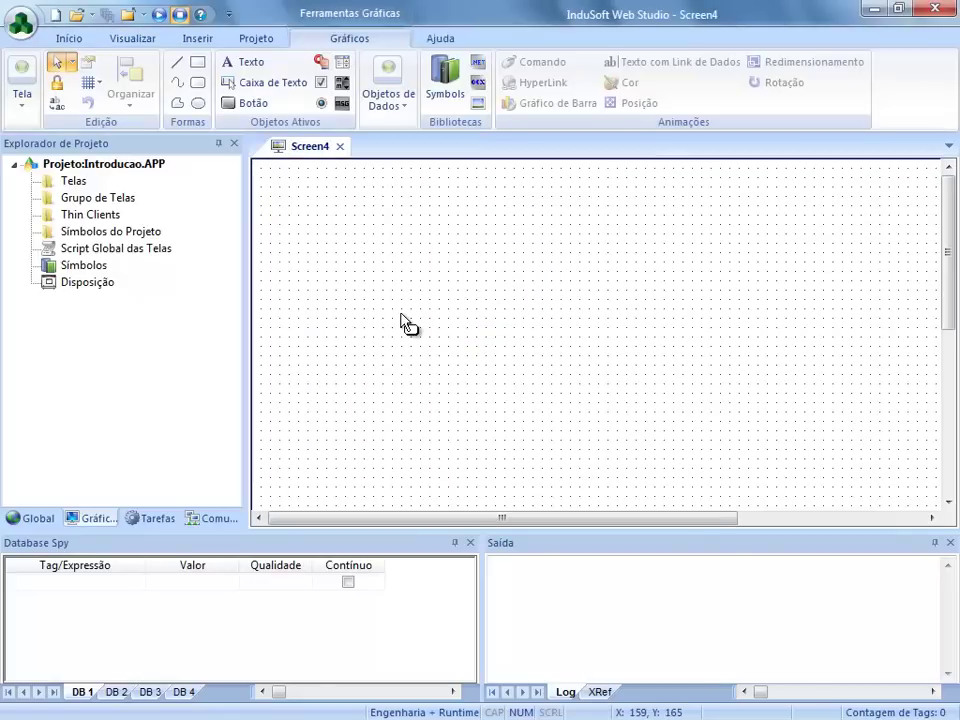
pyautogui.click(407, 310)
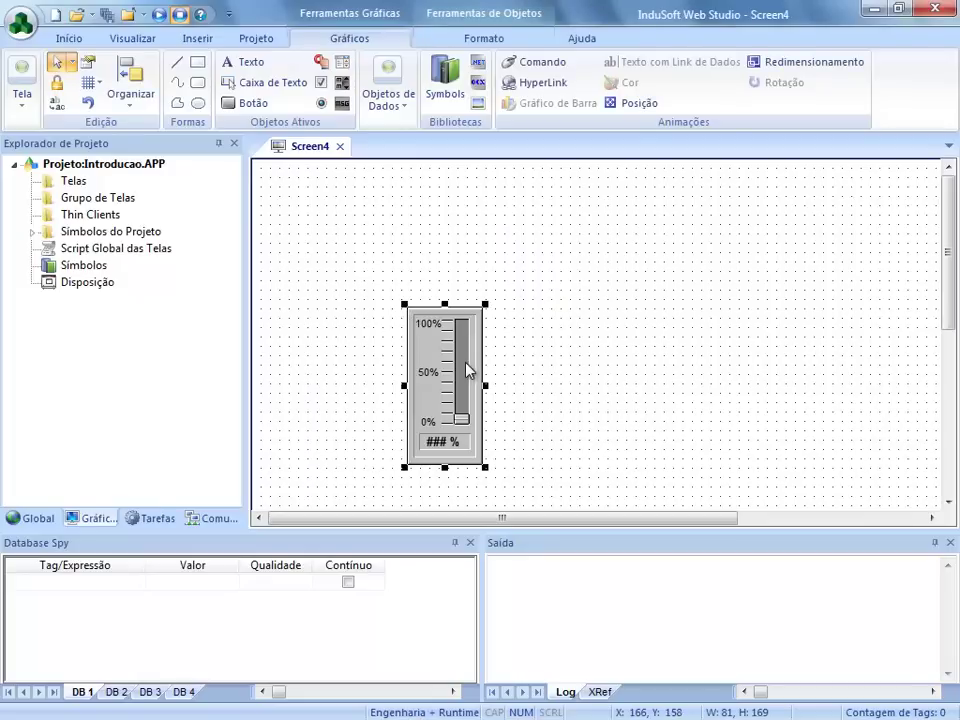
pyautogui.moveTo(412, 324); pyautogui.dragTo(341, 280)
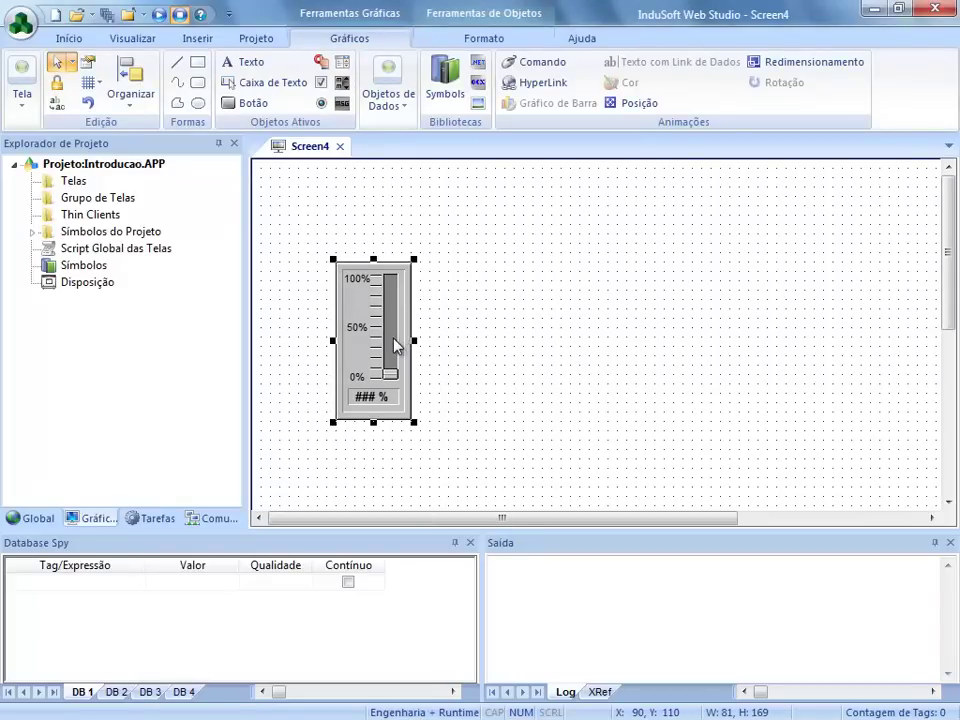
pyautogui.moveTo(392, 318); pyautogui.dragTo(383, 305)
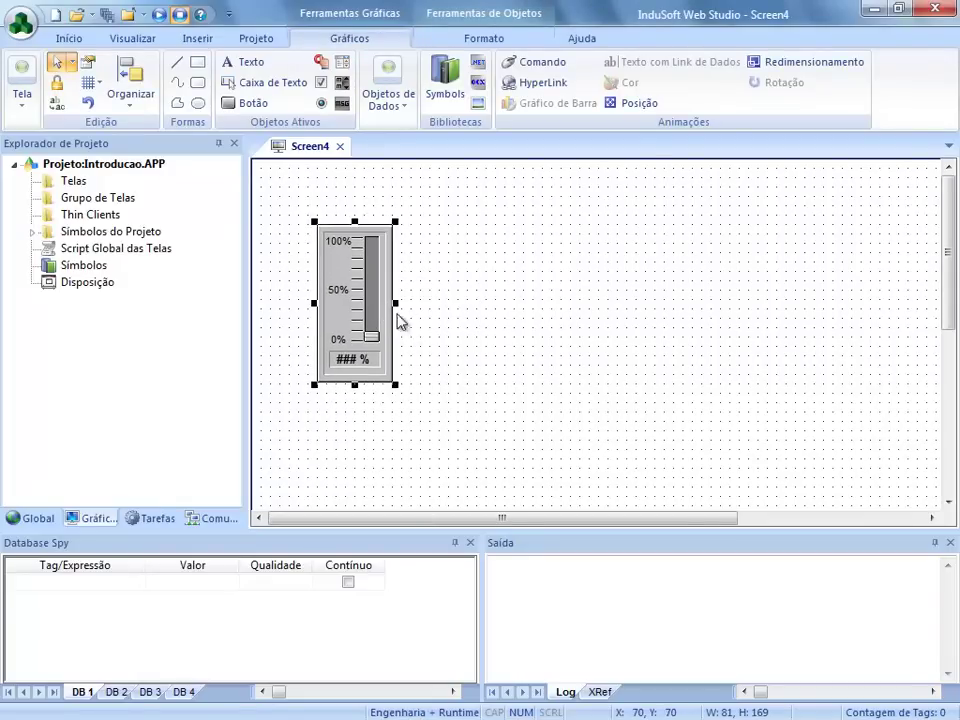
pyautogui.click(544, 408)
# Step: Open the slider's object properties, review its Max and Min values, and set TagName to Nivel
pyautogui.doubleClick(366, 336)
pyautogui.moveTo(385, 245); pyautogui.dragTo(404, 283)
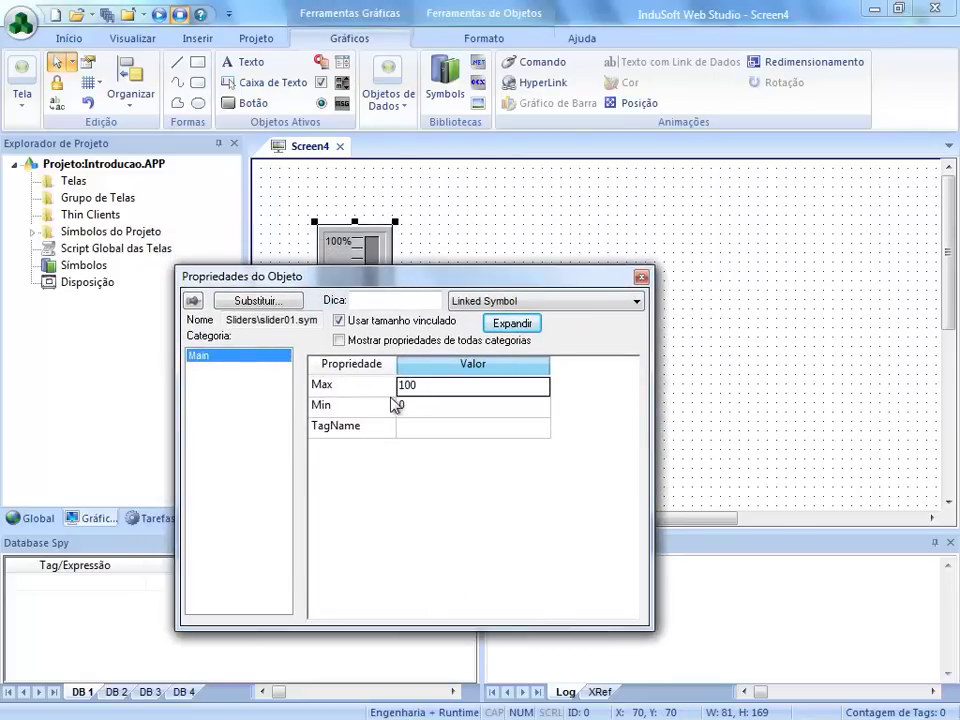
pyautogui.click(428, 408)
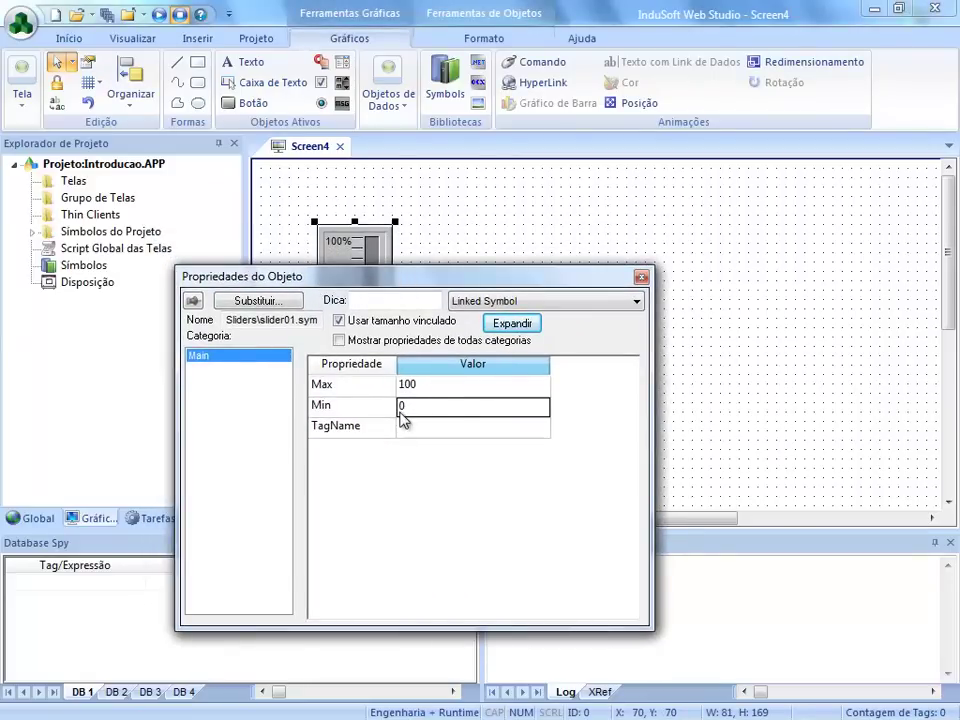
pyautogui.click(435, 428)
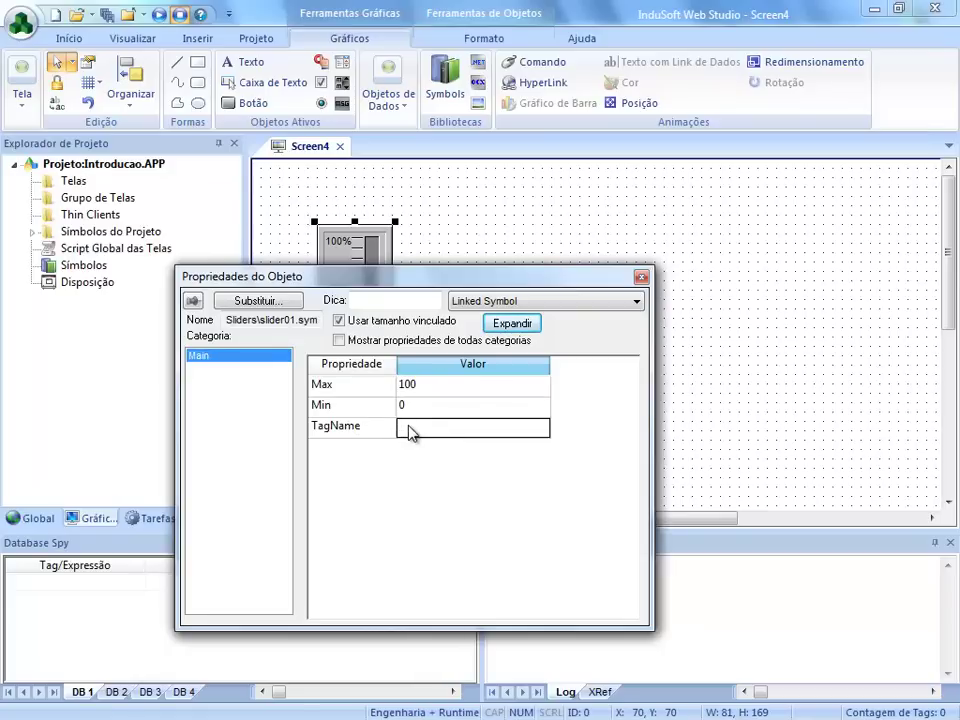
pyautogui.moveTo(366, 281); pyautogui.dragTo(392, 252)
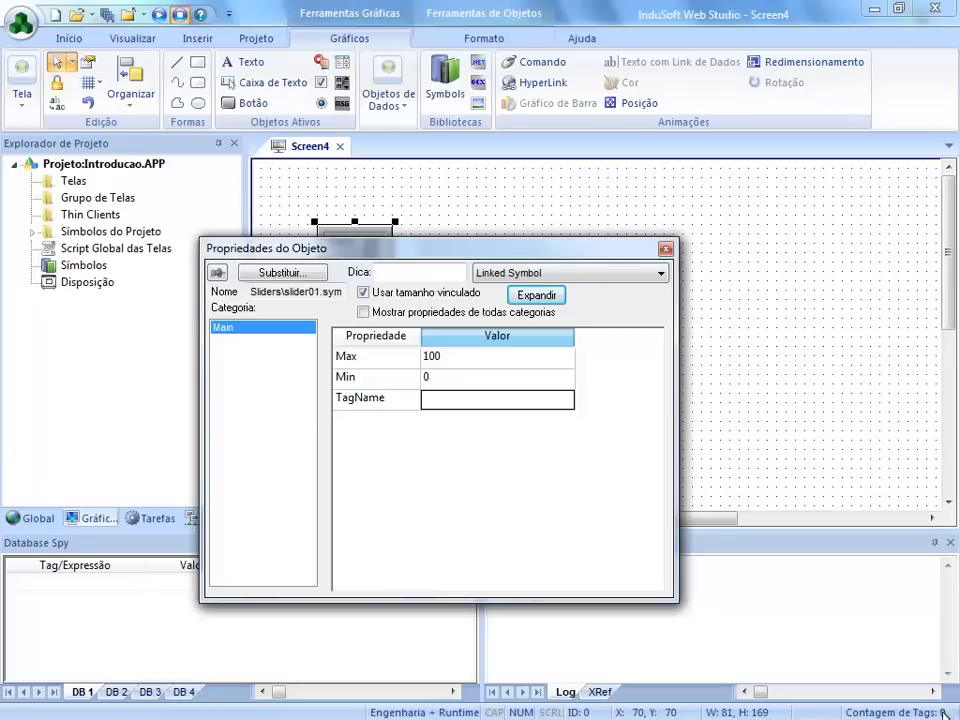
pyautogui.click(497, 401)
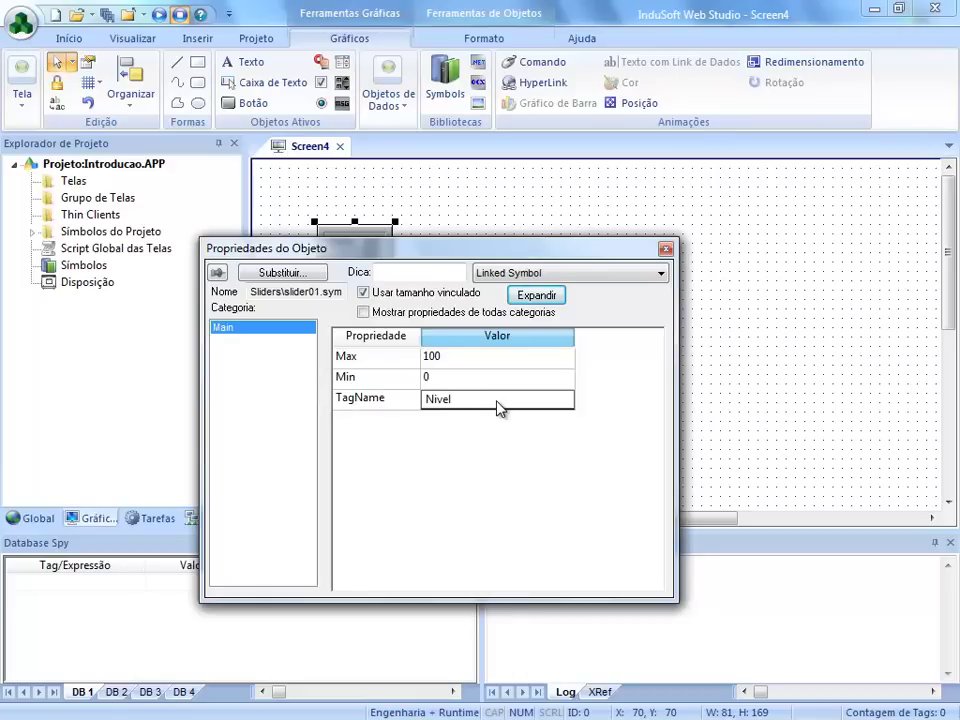
pyautogui.press('Return')
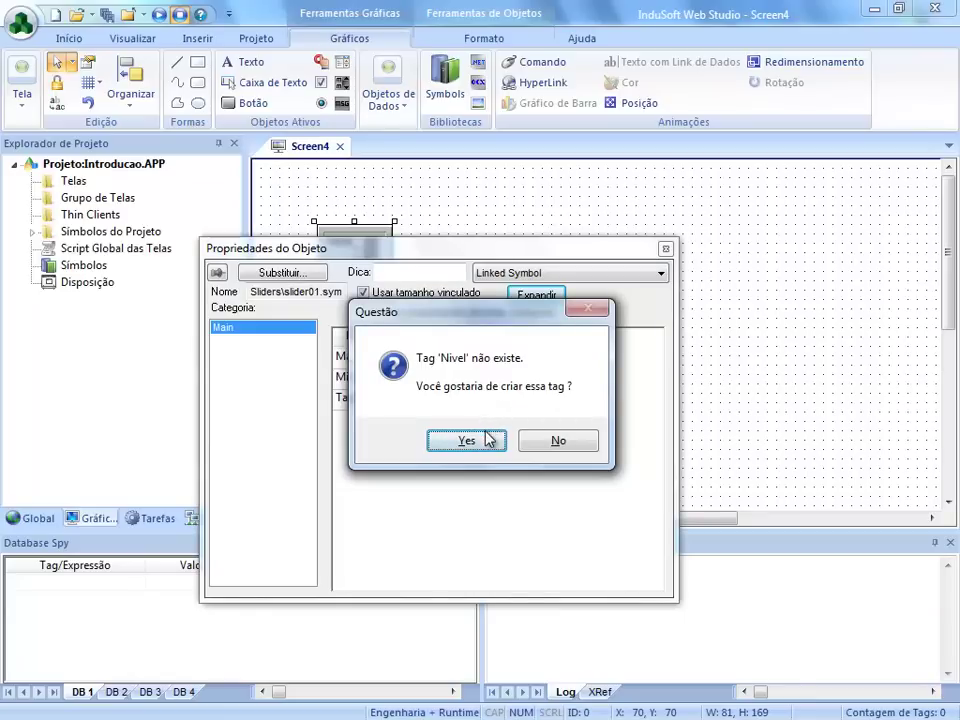
# Step: Create the Nivel tag with type Inteira and scope Servidor, and close the slider's properties
pyautogui.click(484, 440)
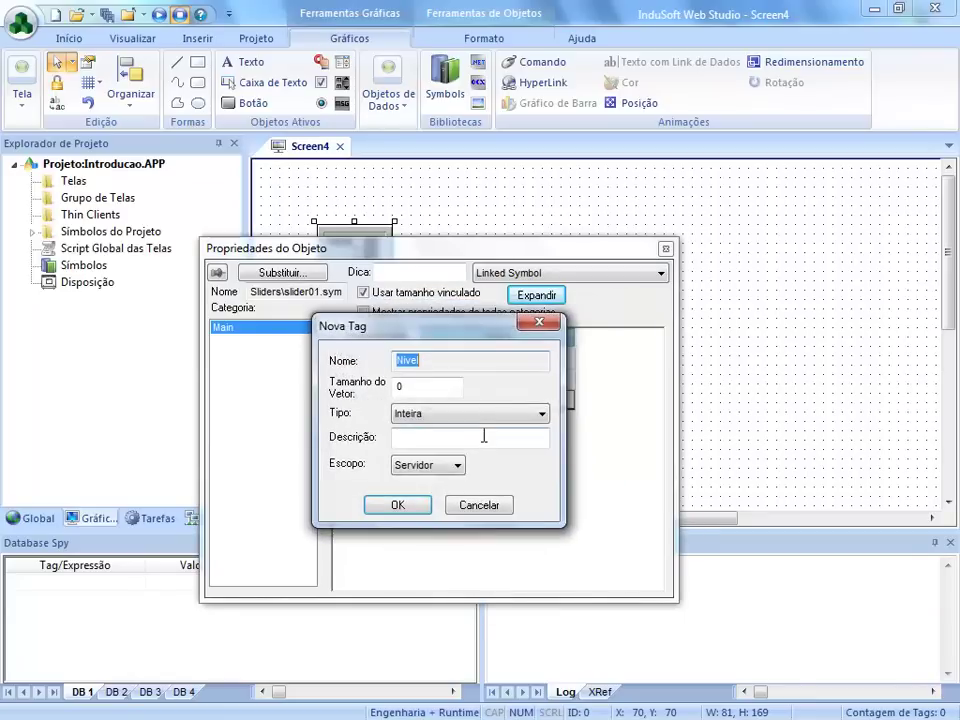
pyautogui.click(444, 364)
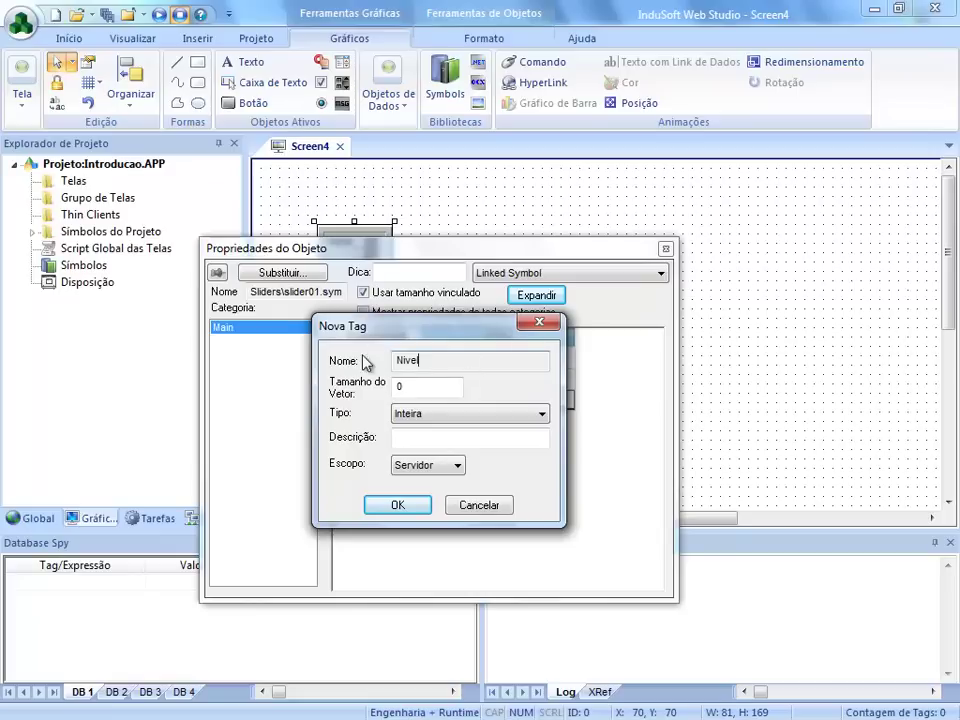
pyautogui.click(432, 415)
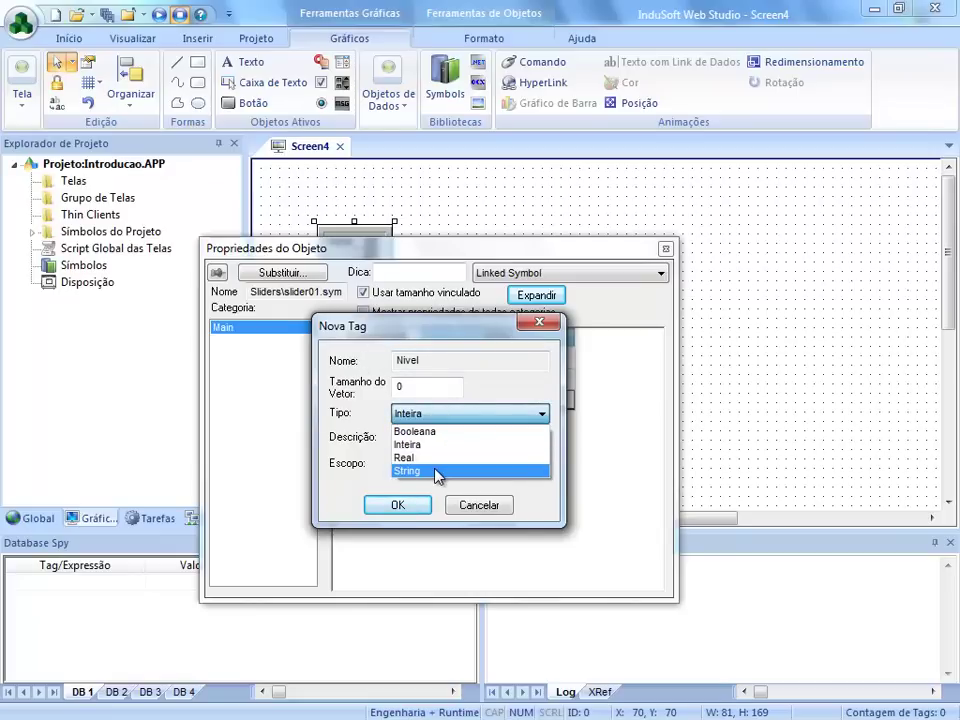
pyautogui.click(418, 445)
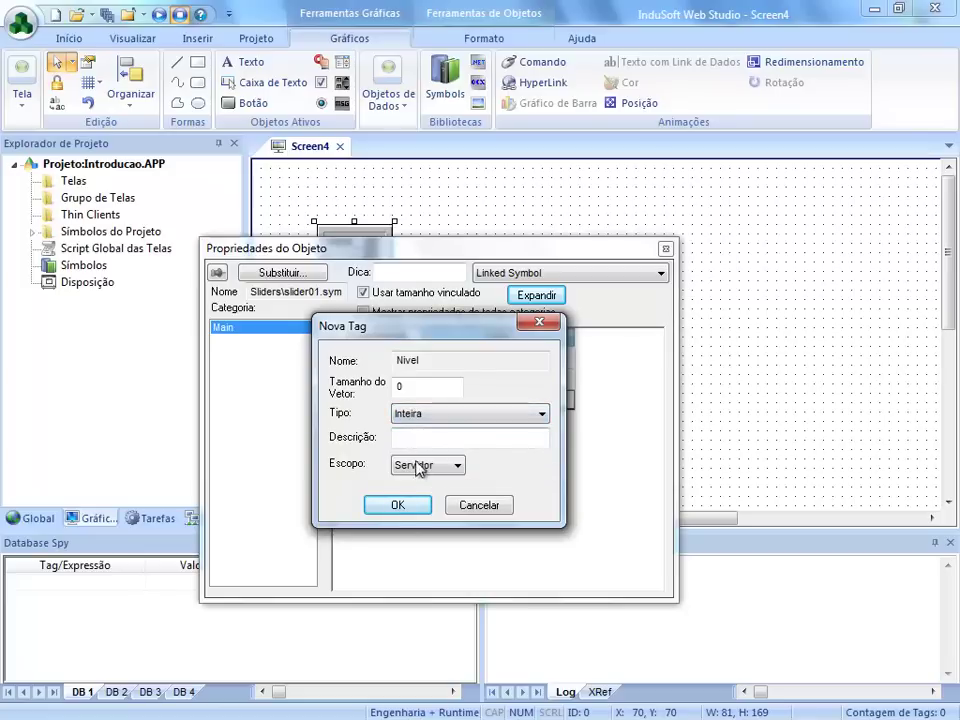
pyautogui.click(397, 506)
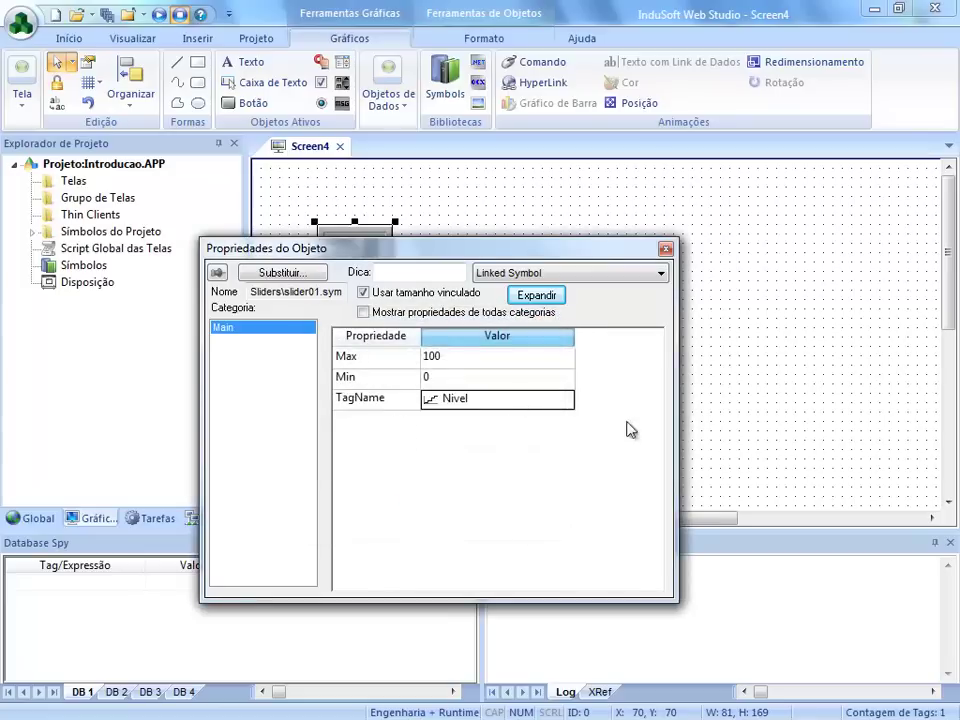
pyautogui.click(727, 408)
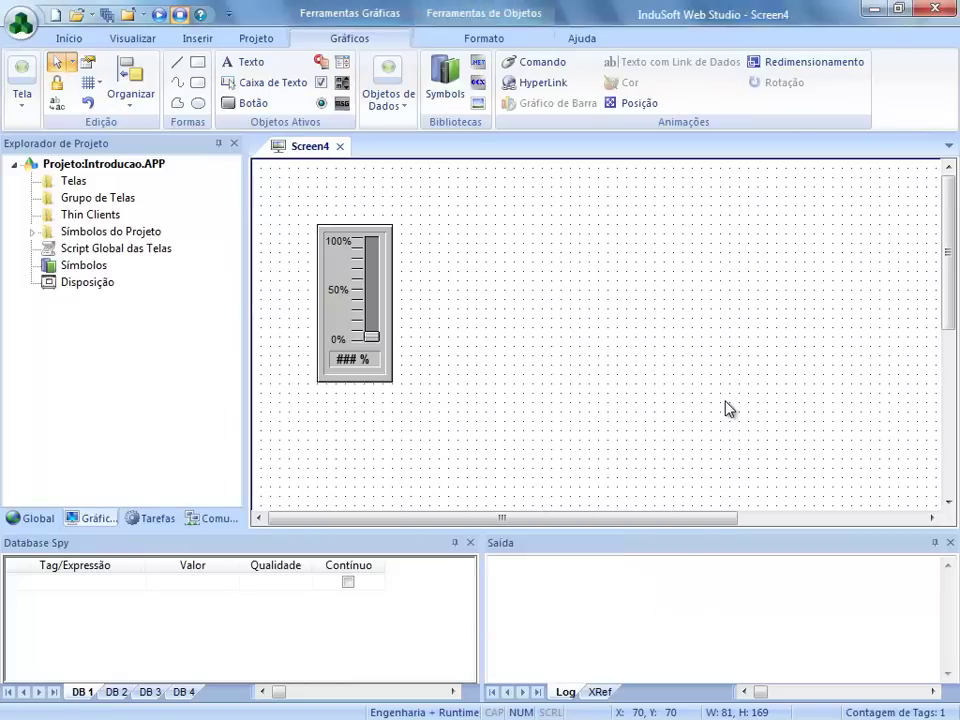
# Step: Draw a rectangle about 41 wide and 171 high beside the slider and open its object properties
pyautogui.click(197, 62)
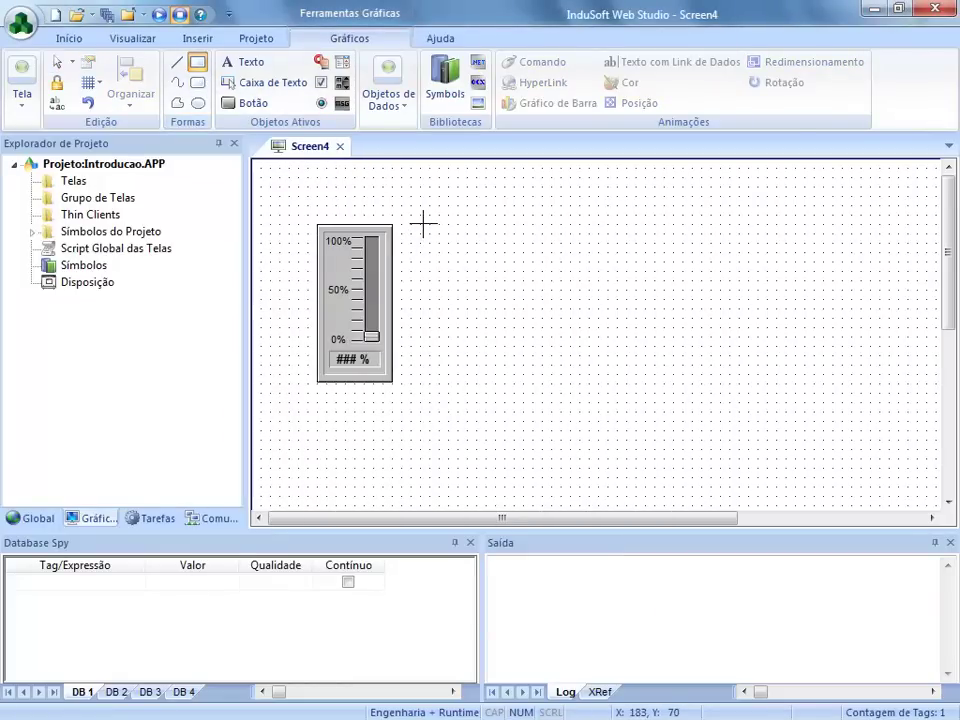
pyautogui.moveTo(423, 225)
pyautogui.mouseDown()
pyautogui.moveTo(499, 306)
pyautogui.moveTo(499, 377)
pyautogui.moveTo(461, 386)
pyautogui.mouseUp()
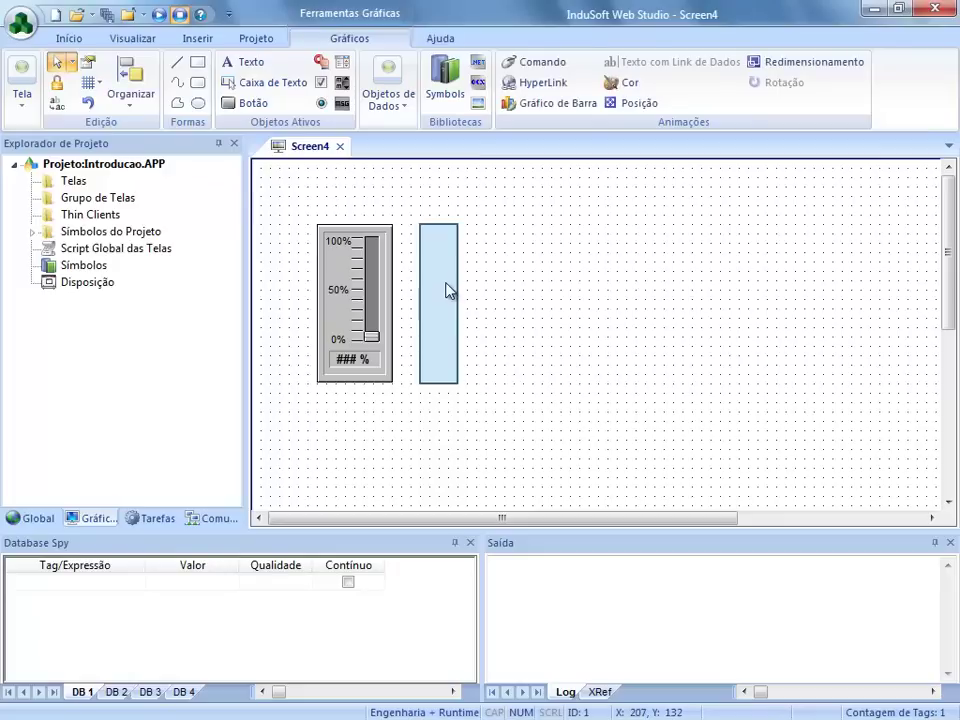
pyautogui.doubleClick(446, 286)
pyautogui.moveTo(439, 247); pyautogui.dragTo(410, 302)
pyautogui.click(520, 331)
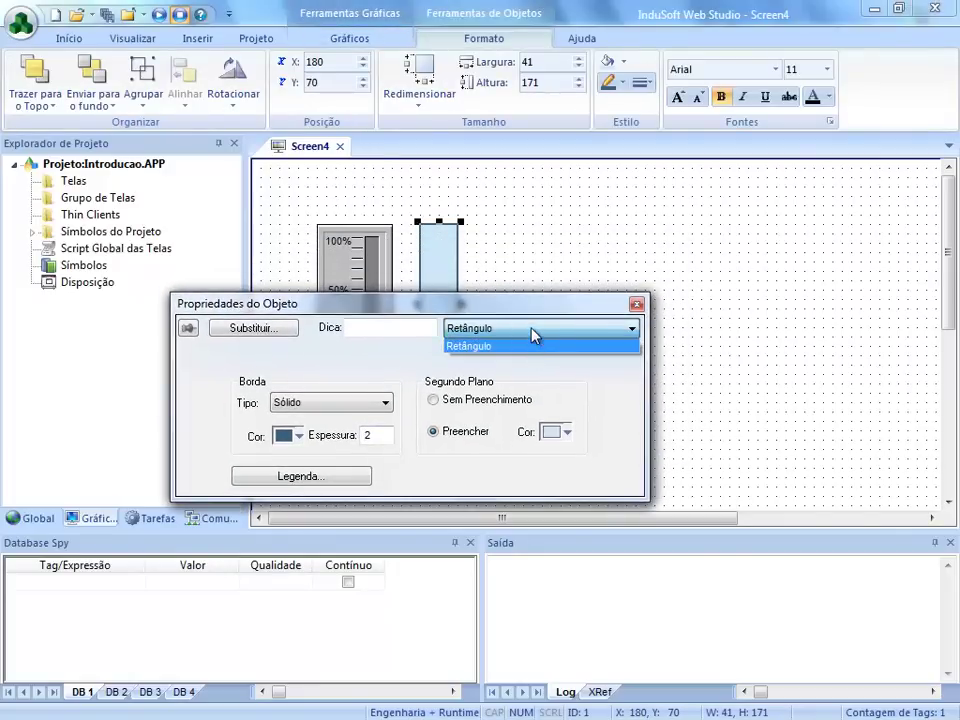
pyautogui.click(538, 330)
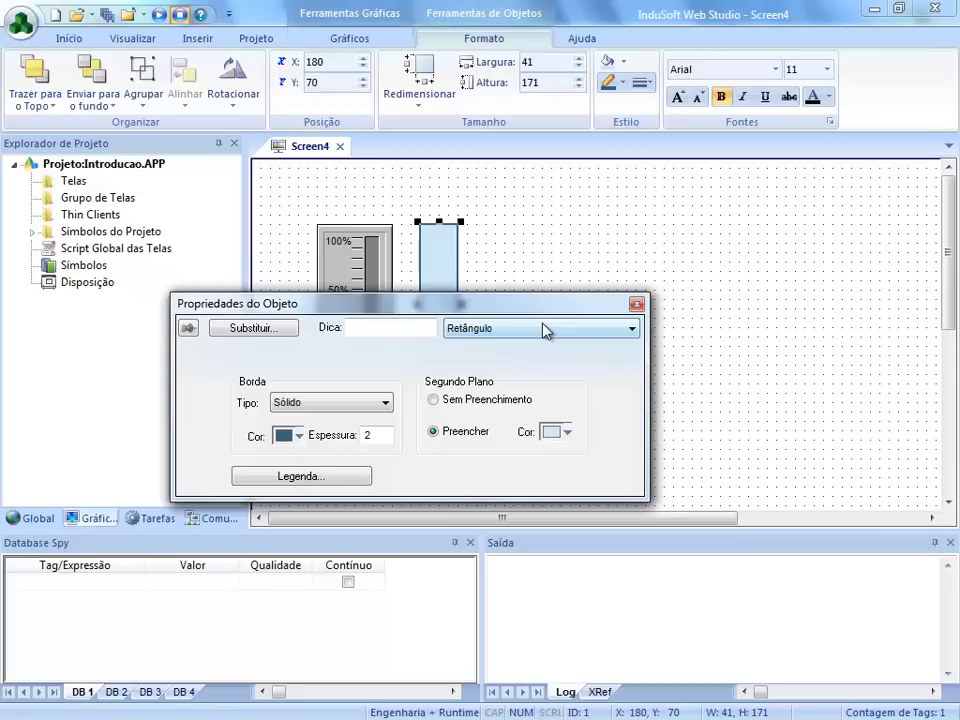
# Step: Add the Gráfico de Barra animation to the rectangle and show its BarGraph properties
pyautogui.click(341, 40)
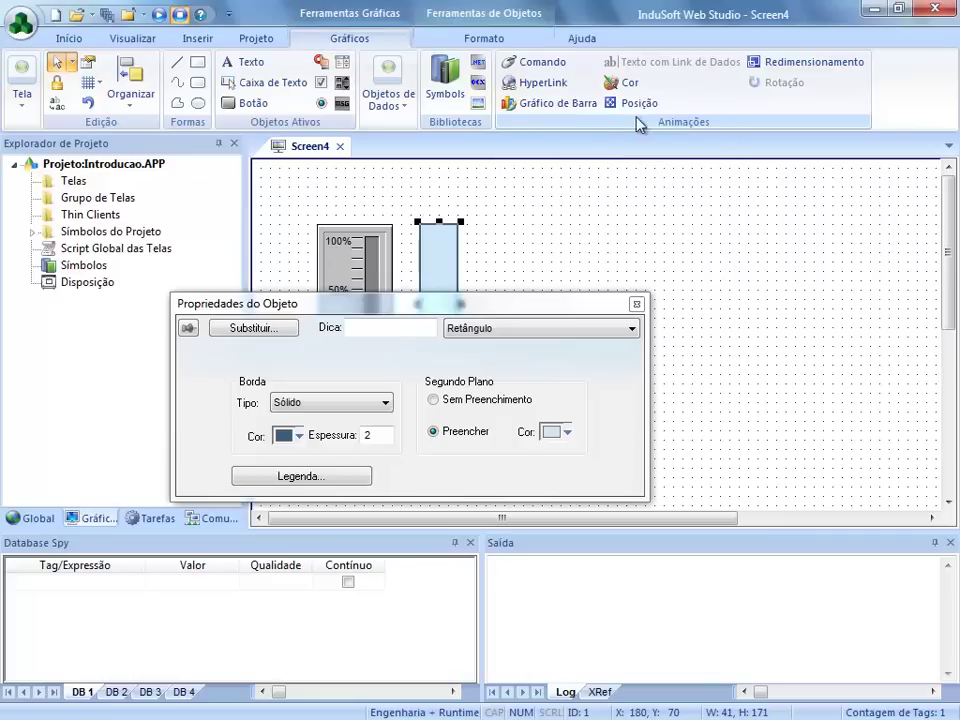
pyautogui.click(549, 106)
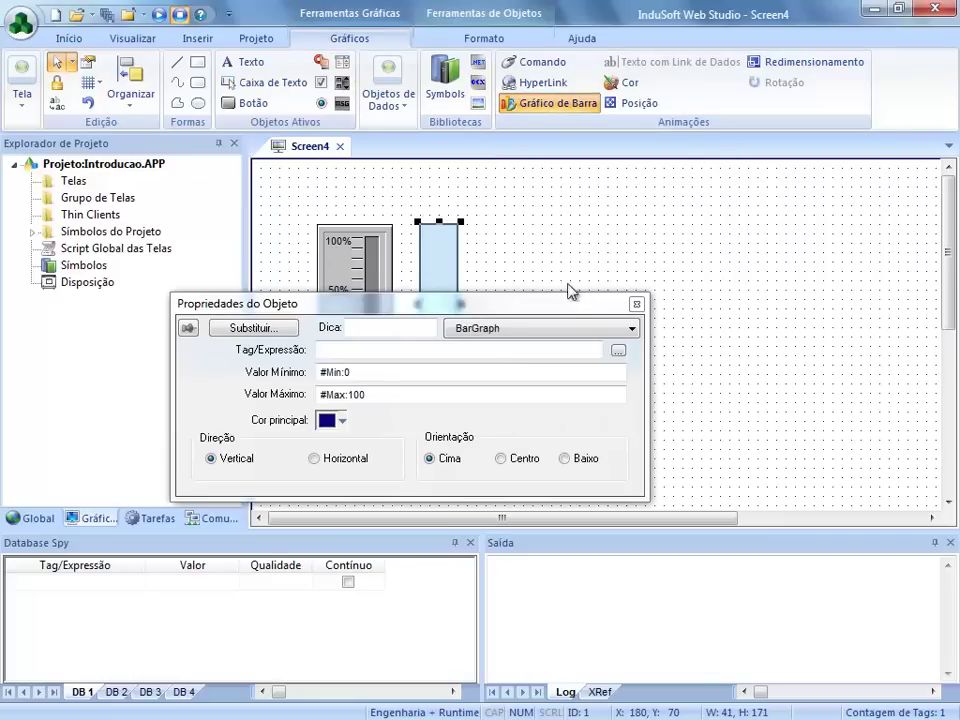
pyautogui.click(573, 333)
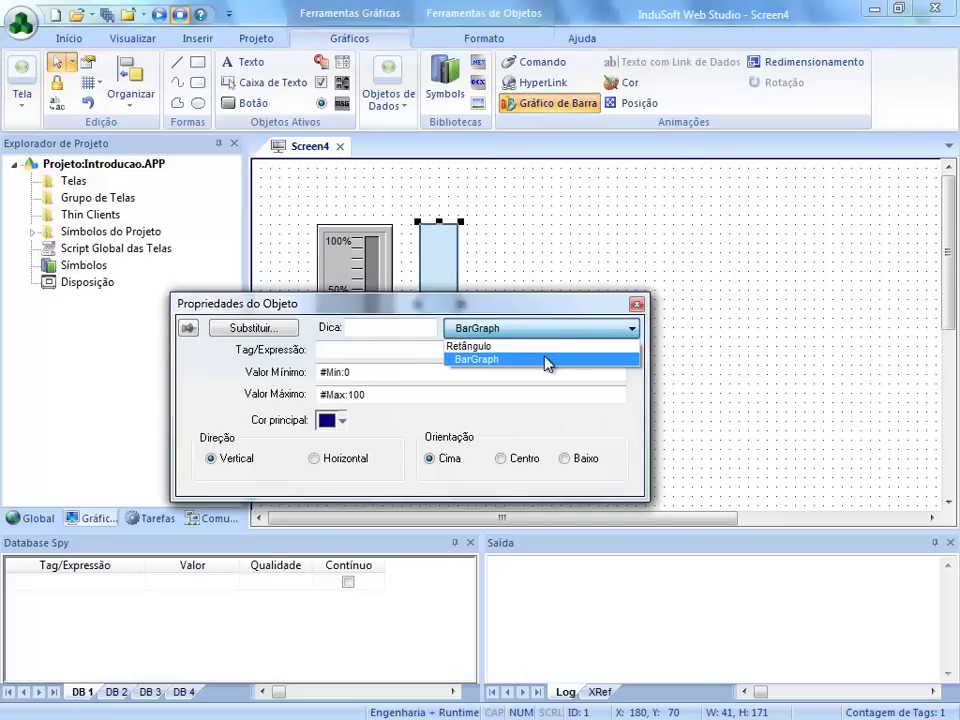
pyautogui.click(546, 362)
pyautogui.click(522, 349)
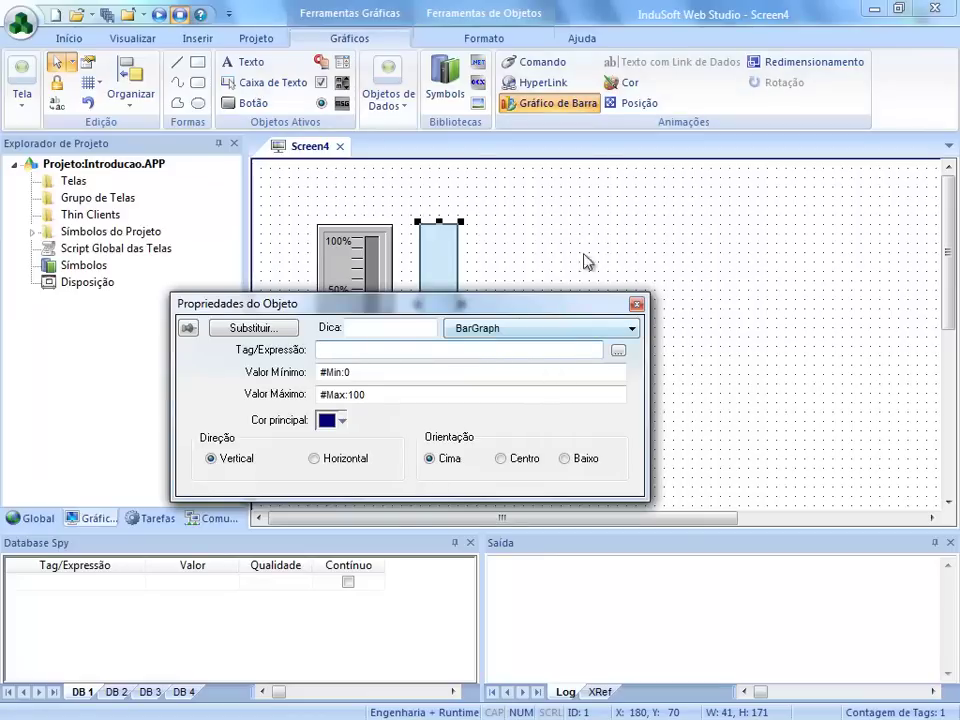
# Step: Try out the Cor, Posição and Redimensionamento animations on the rectangle and remove them again
pyautogui.click(625, 84)
pyautogui.click(789, 66)
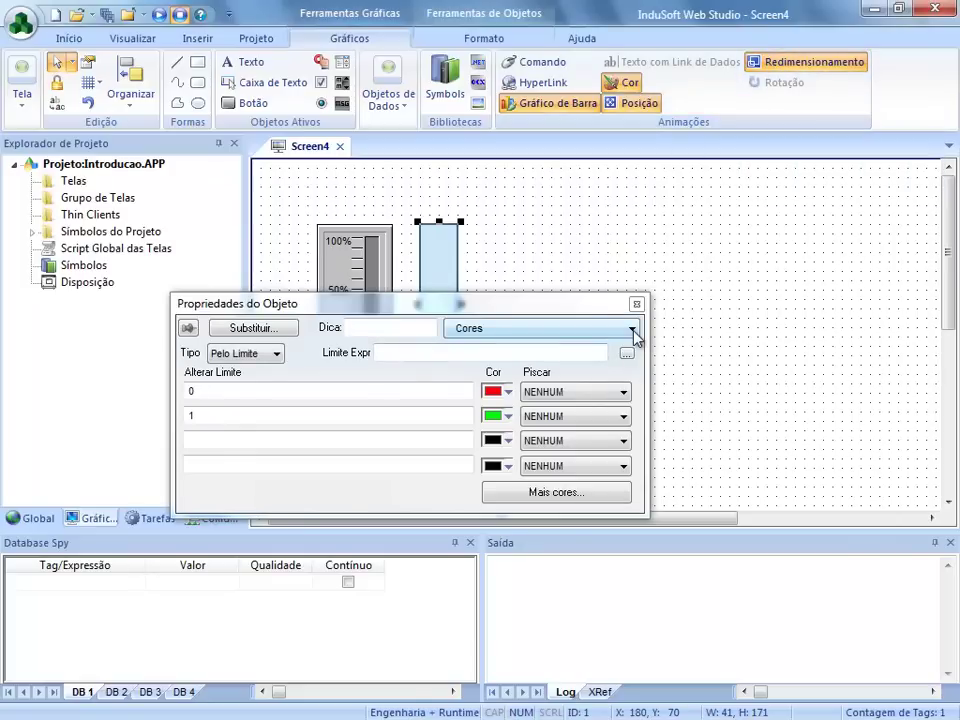
pyautogui.click(633, 330)
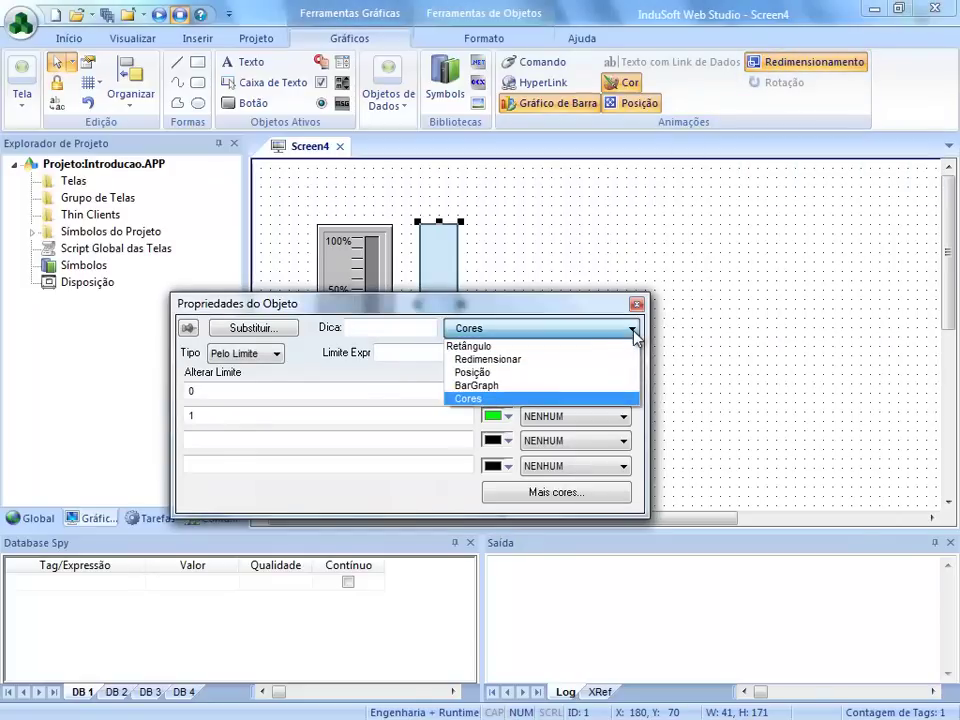
pyautogui.click(589, 373)
pyautogui.click(579, 336)
pyautogui.click(551, 388)
pyautogui.click(560, 334)
pyautogui.click(556, 344)
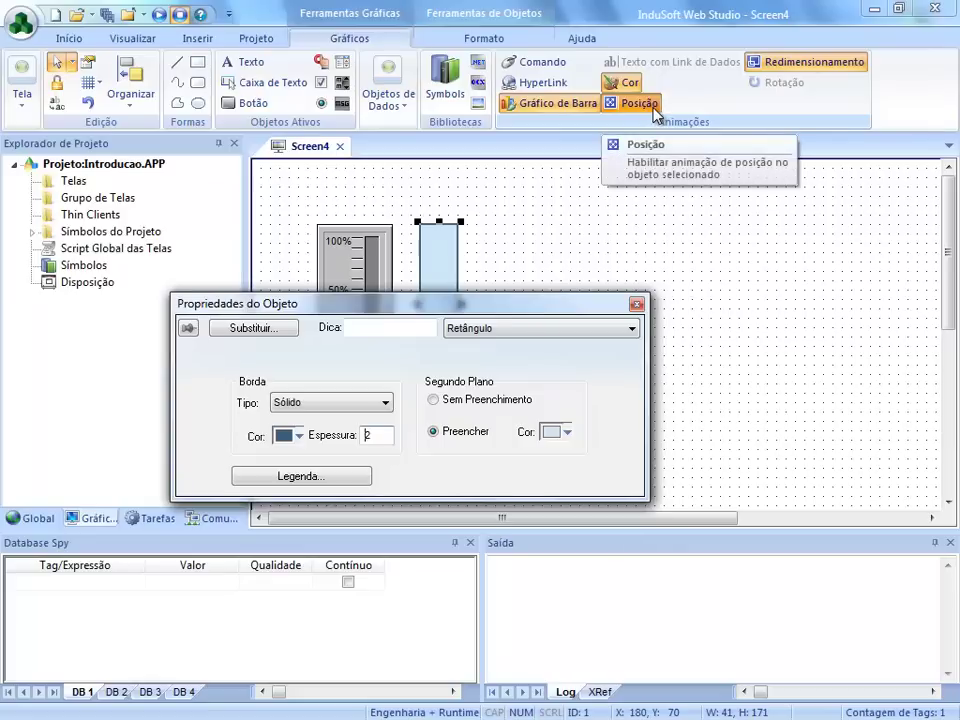
pyautogui.press('Up')
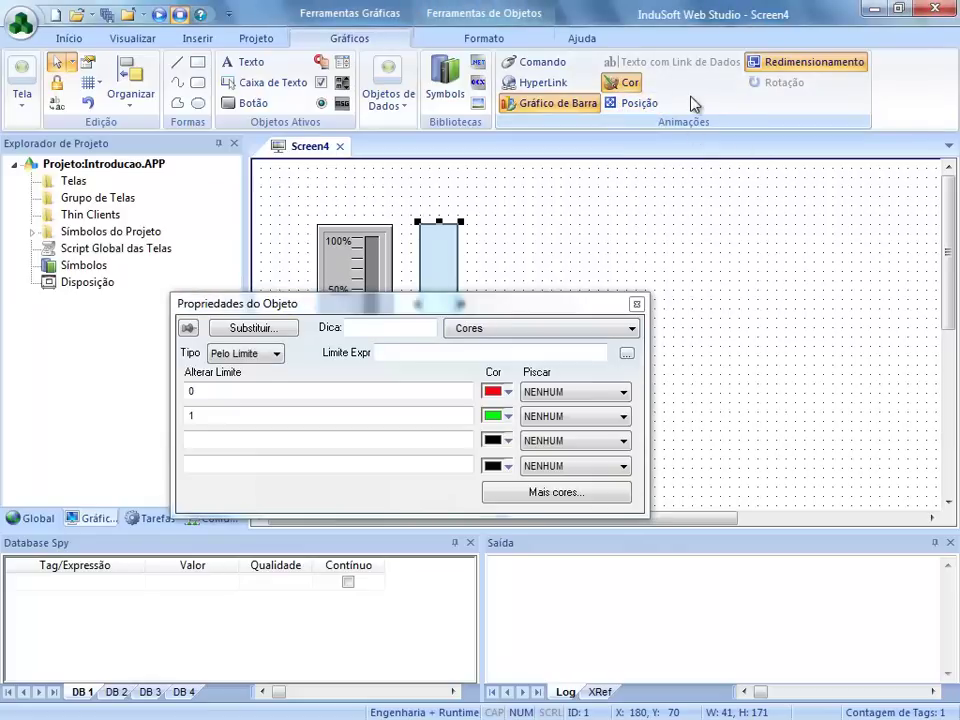
pyautogui.click(633, 86)
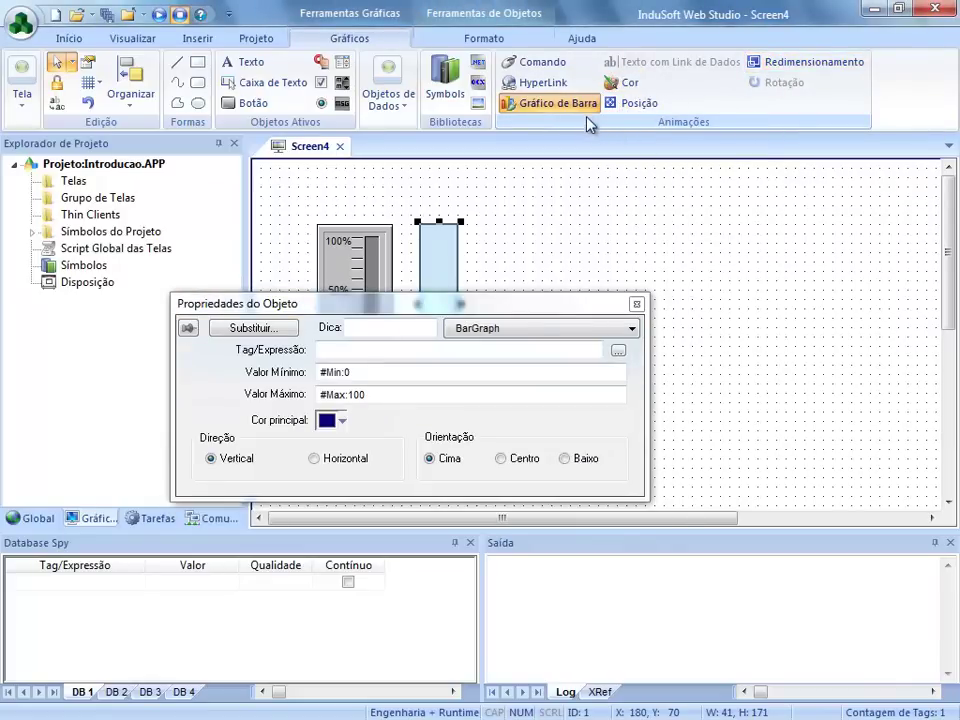
# Step: Review the rectangle's base Retângulo properties and return to its BarGraph properties
pyautogui.click(497, 331)
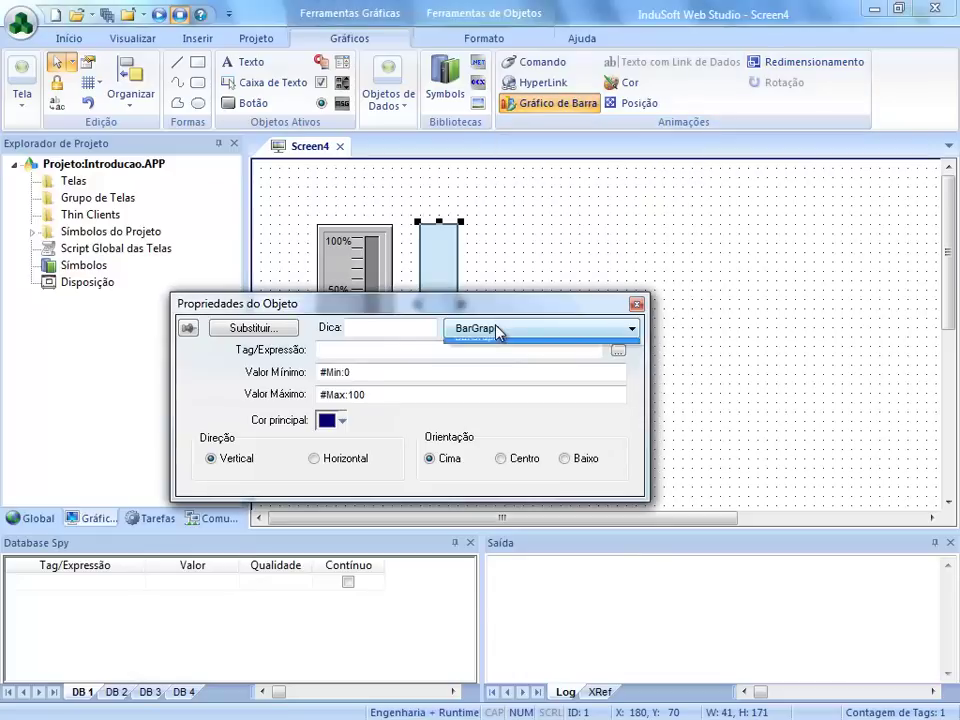
pyautogui.click(454, 341)
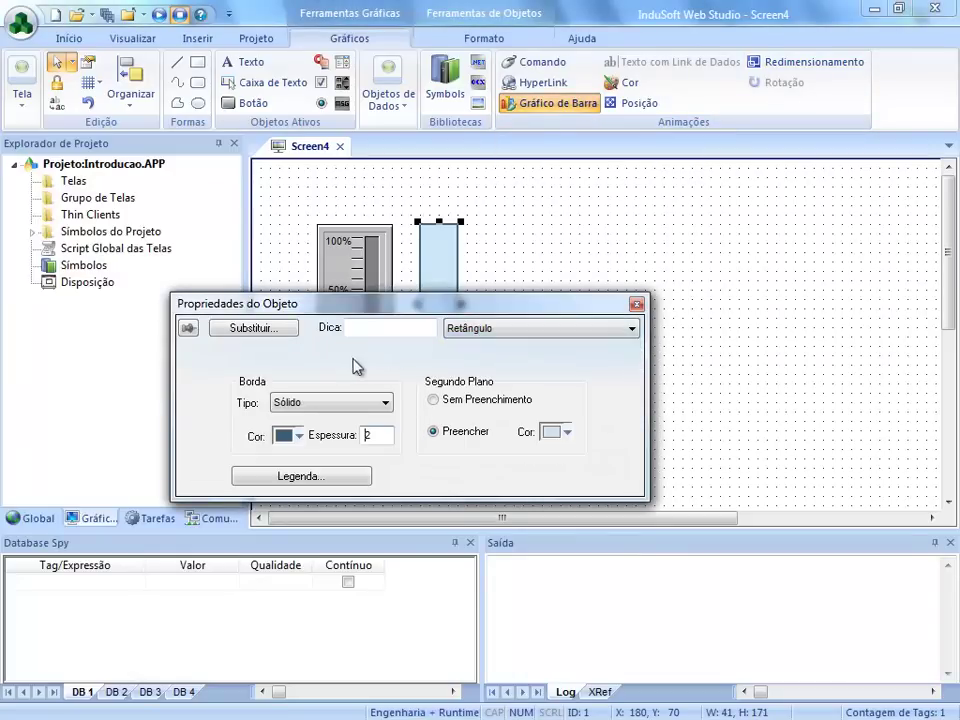
pyautogui.click(451, 328)
pyautogui.click(472, 358)
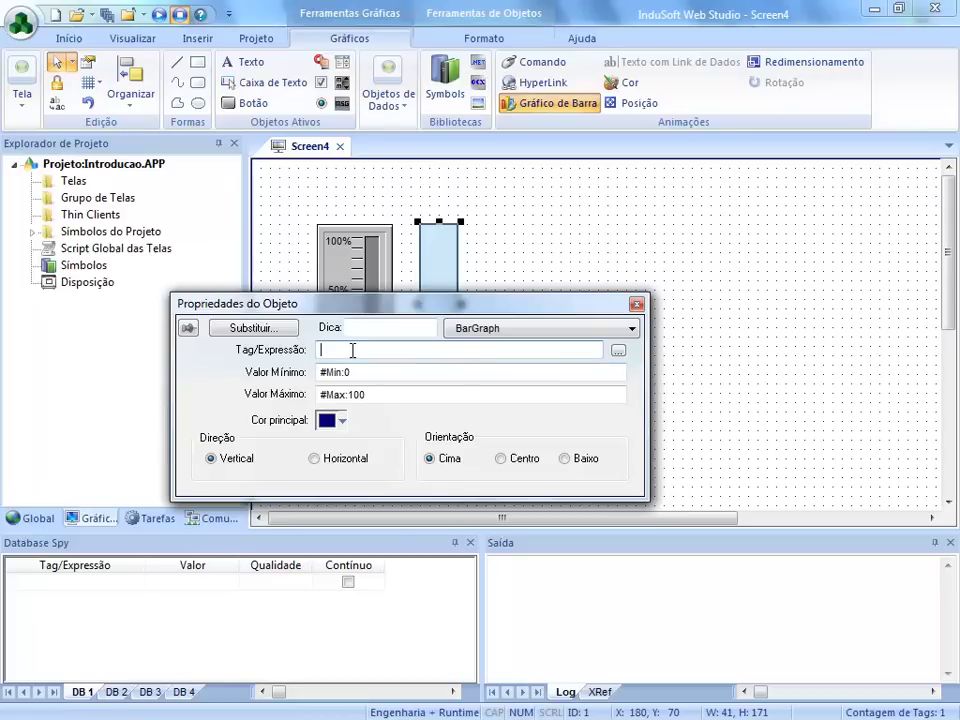
pyautogui.write('N')
pyautogui.press('BackSpace')
pyautogui.press('BackSpace')
pyautogui.press('BackSpace')
pyautogui.press('BackSpace')
# Step: Open the tag finder for the bar graph's Tag/Expressão and browse the project tags by type, including Booleana, Inteira, String and Classe
pyautogui.click(618, 350)
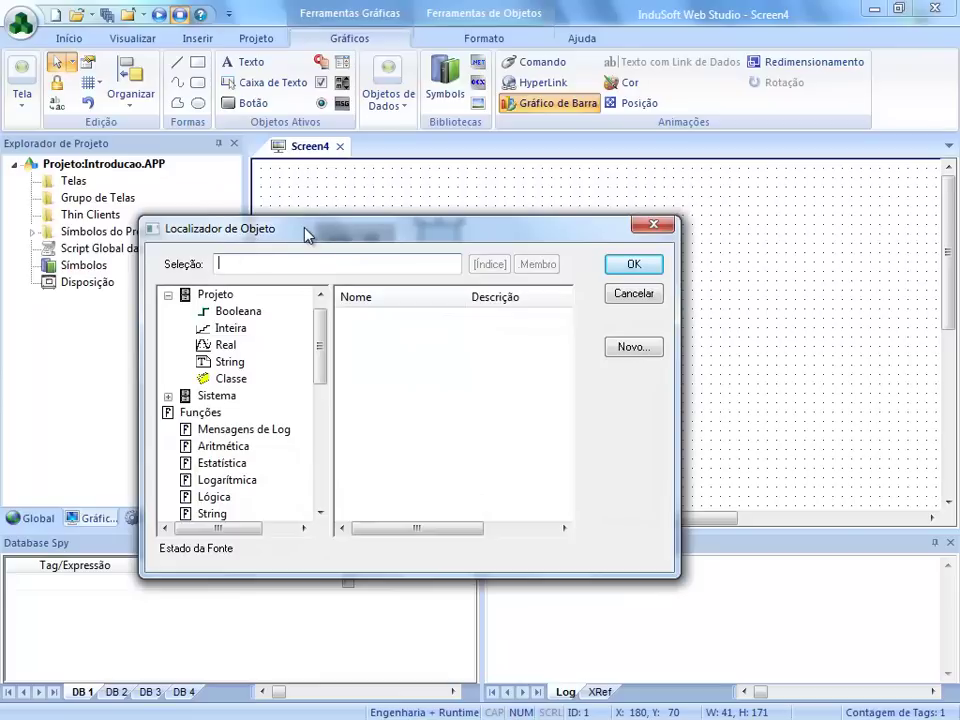
pyautogui.moveTo(321, 339)
pyautogui.mouseDown()
pyautogui.moveTo(326, 483)
pyautogui.moveTo(321, 321)
pyautogui.mouseUp()
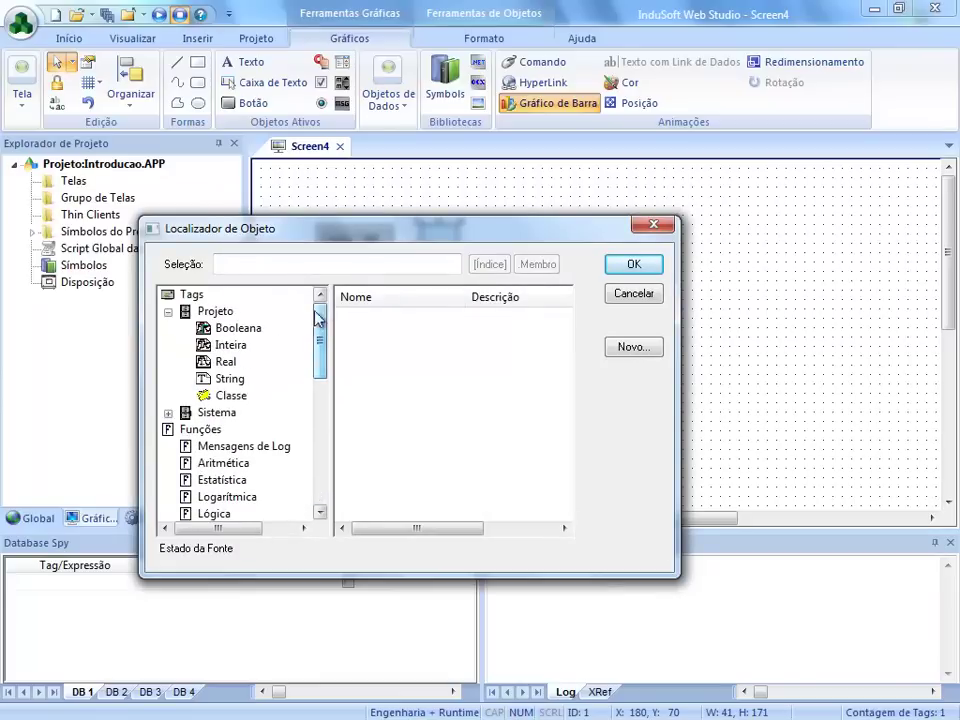
pyautogui.click(170, 312)
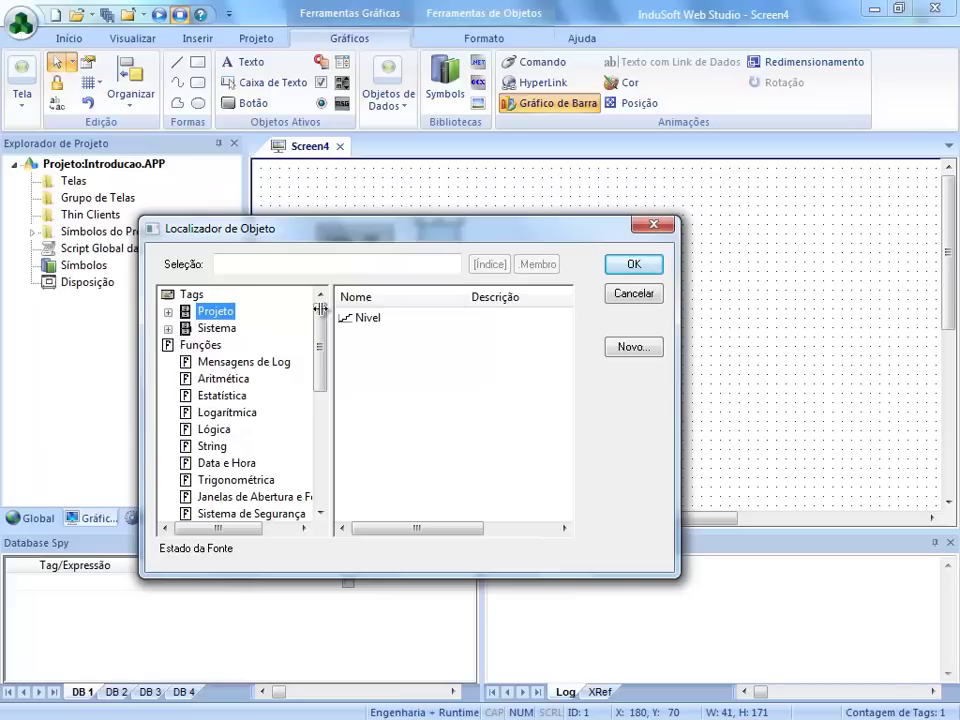
pyautogui.click(368, 318)
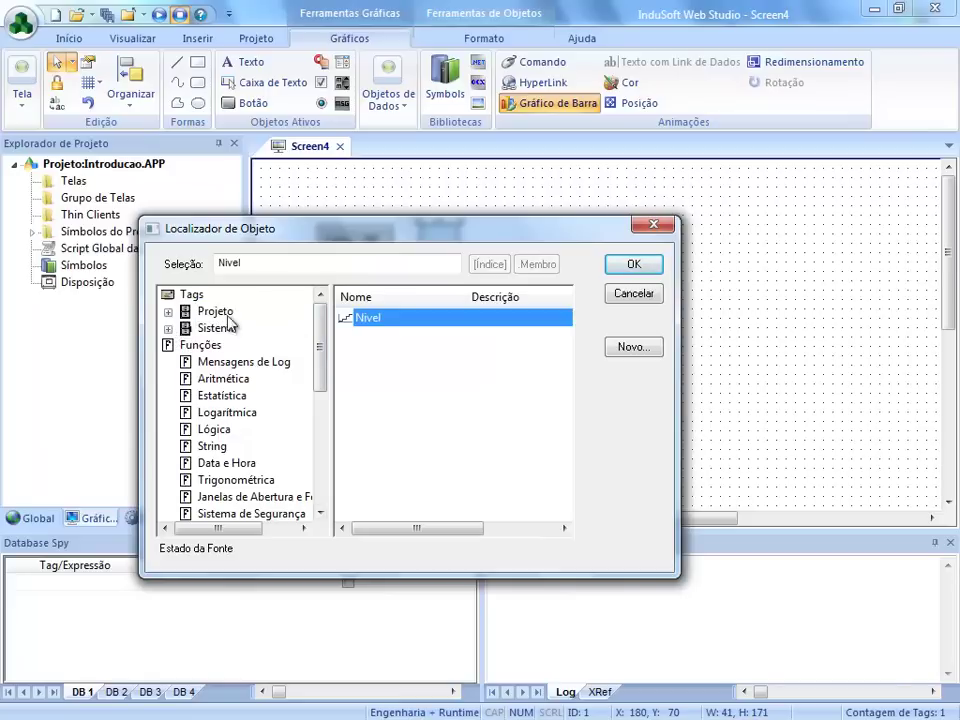
pyautogui.click(169, 312)
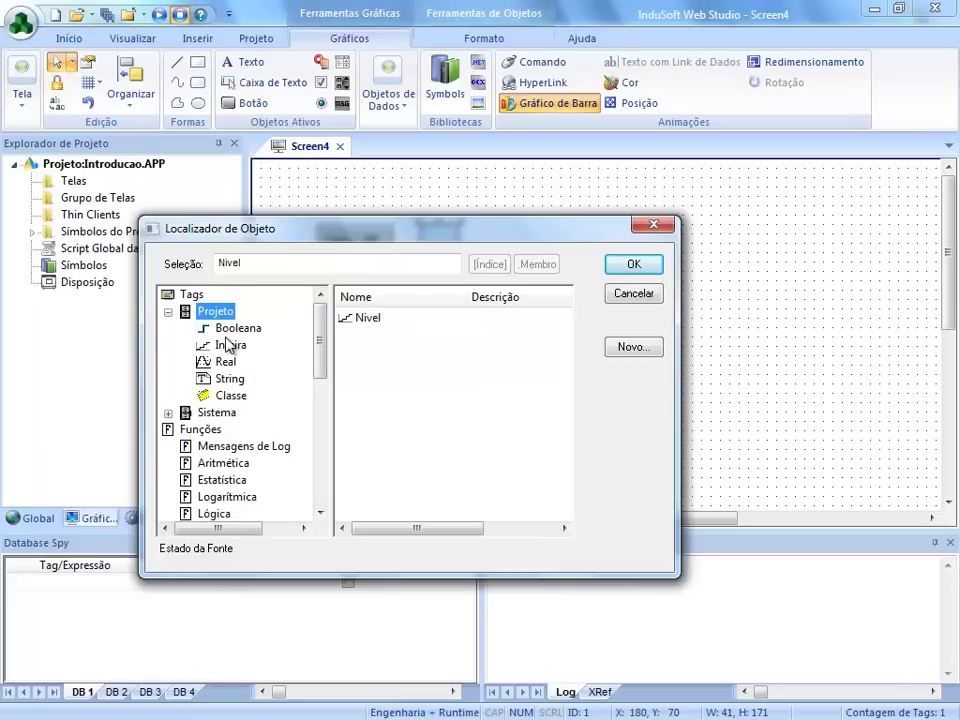
pyautogui.click(232, 333)
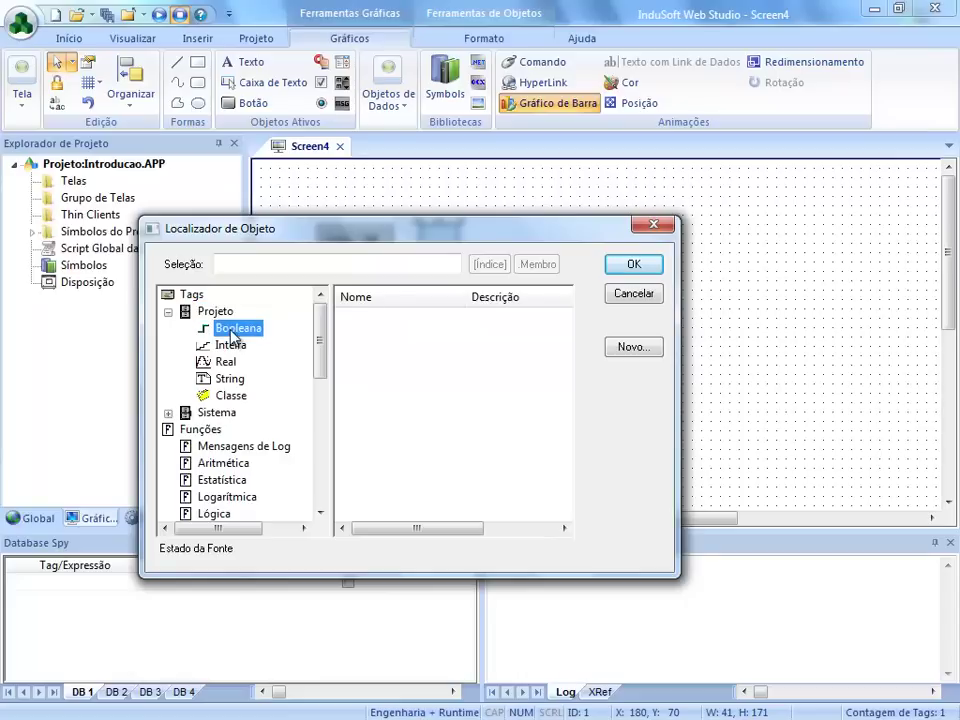
pyautogui.click(236, 344)
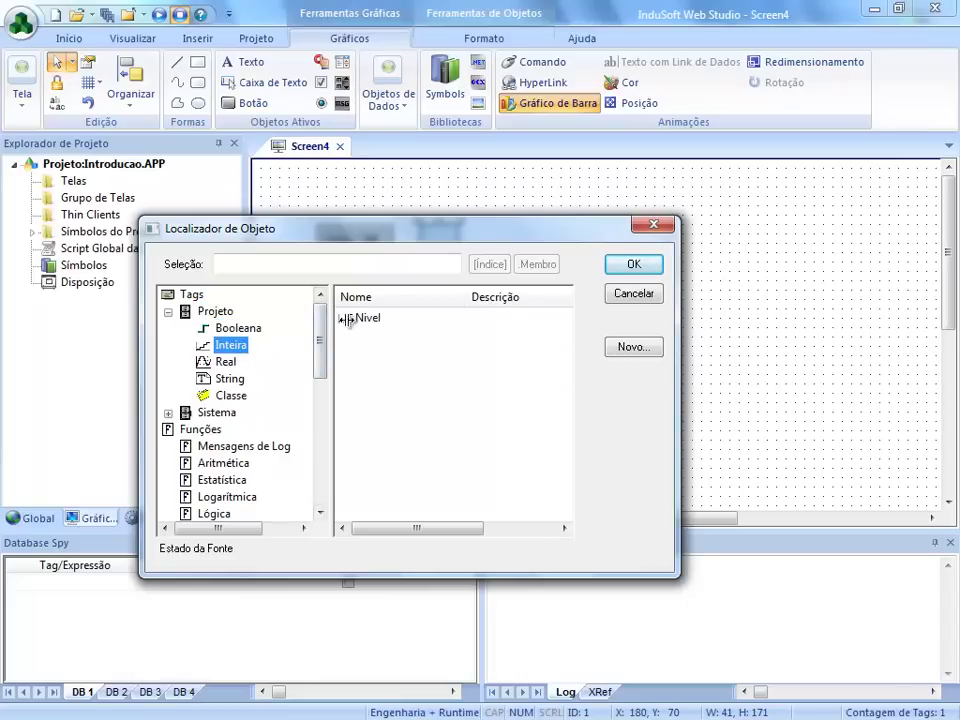
pyautogui.click(232, 380)
pyautogui.click(231, 394)
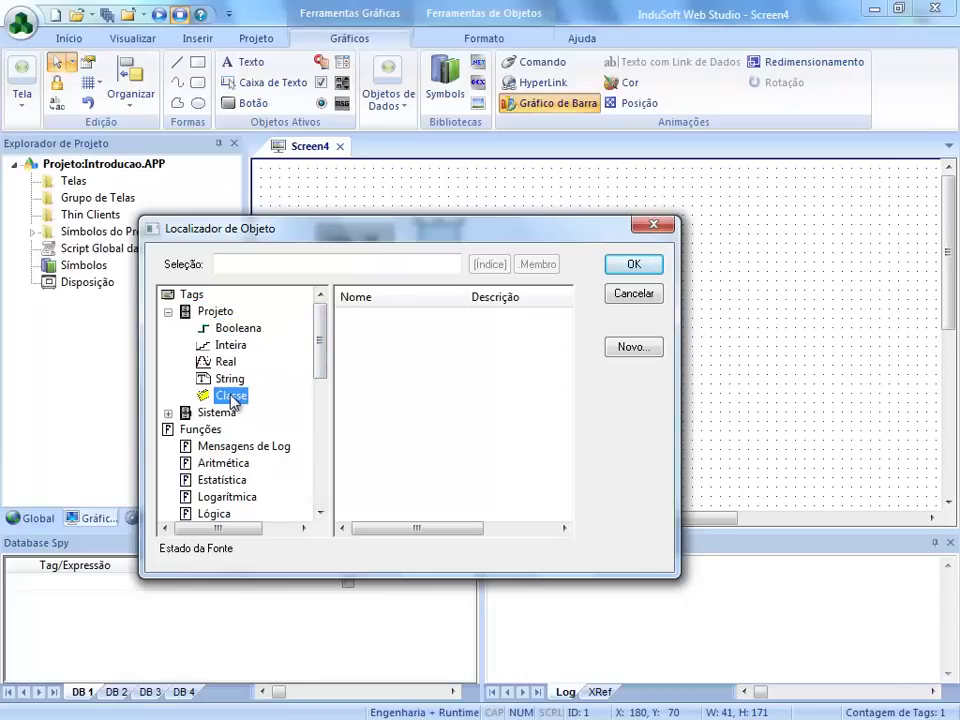
# Step: Assign the Inteira project tag Nivel to the bar graph's Tag/Expressão and close the object properties
pyautogui.click(232, 346)
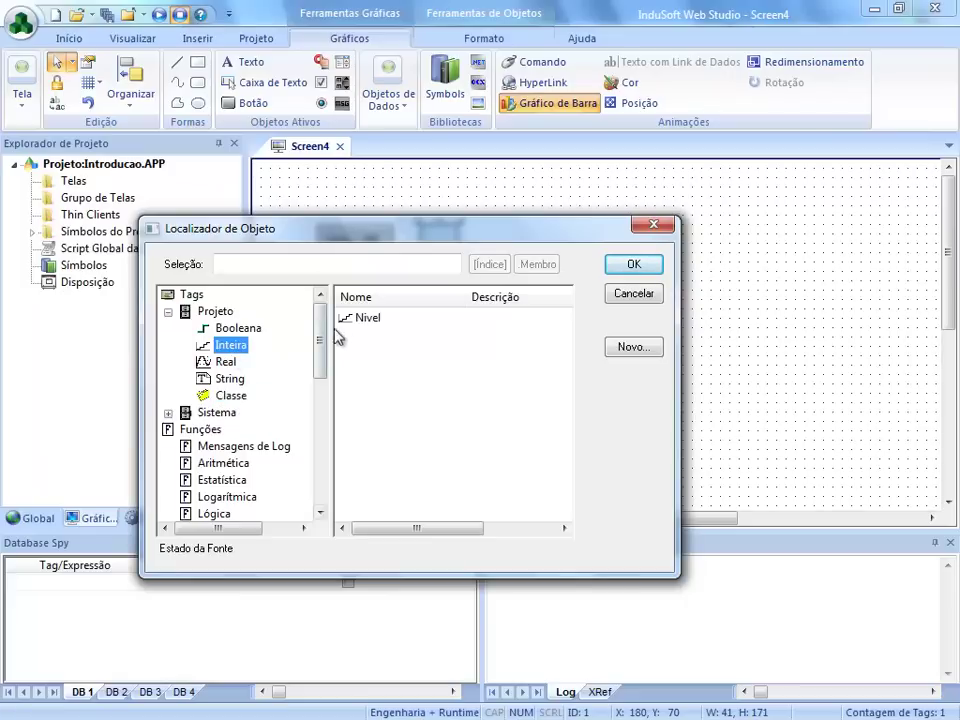
pyautogui.click(360, 318)
pyautogui.click(634, 265)
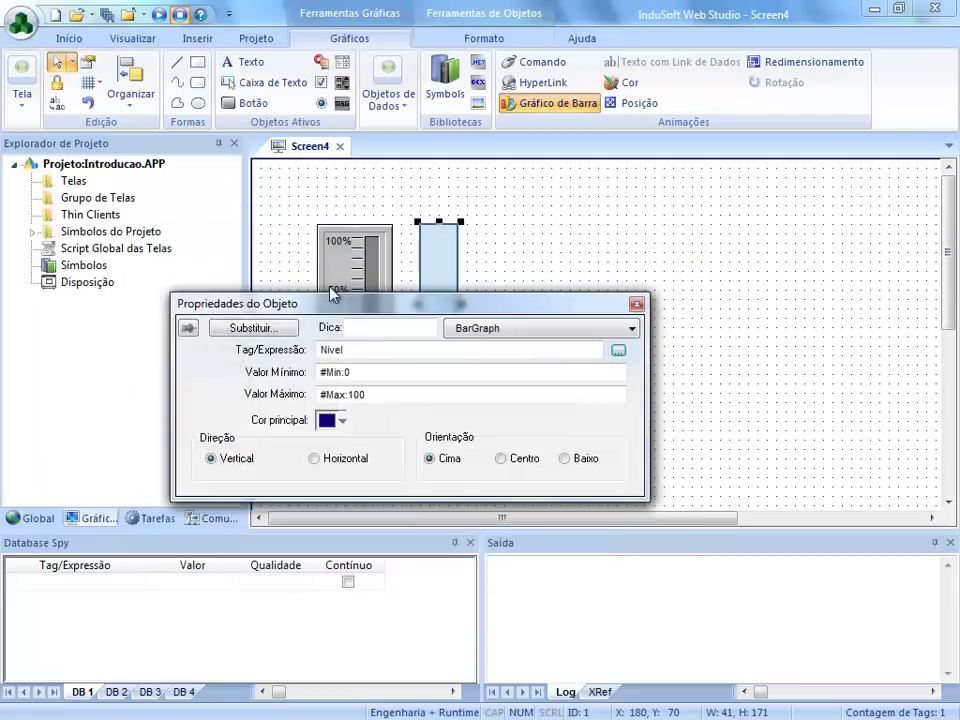
pyautogui.click(384, 350)
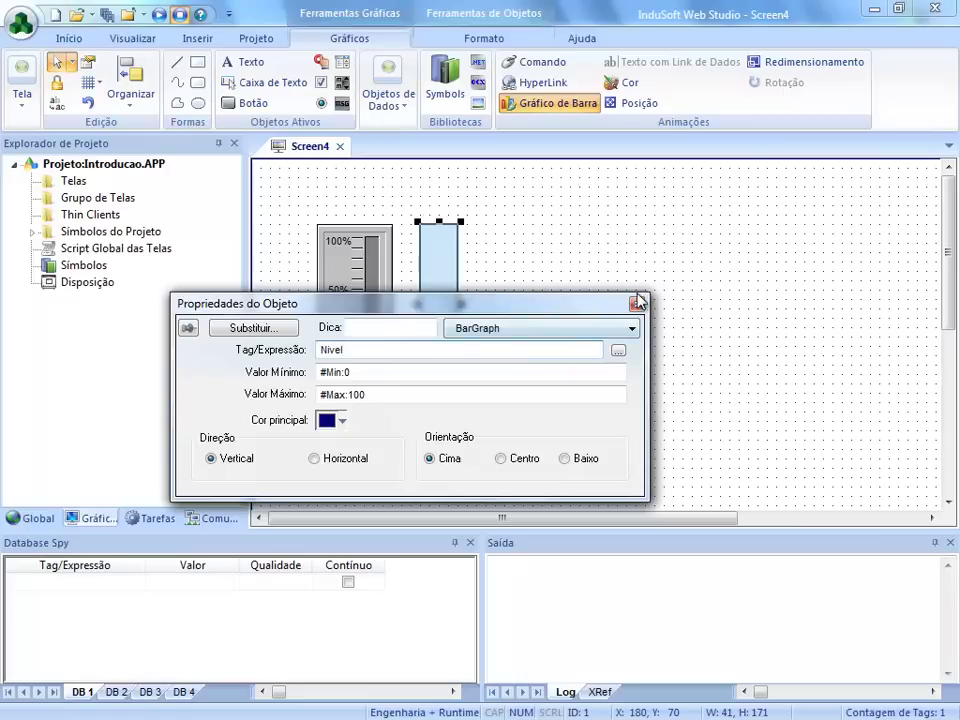
pyautogui.moveTo(408, 303)
pyautogui.mouseDown()
pyautogui.moveTo(485, 292)
pyautogui.moveTo(390, 296)
pyautogui.mouseUp()
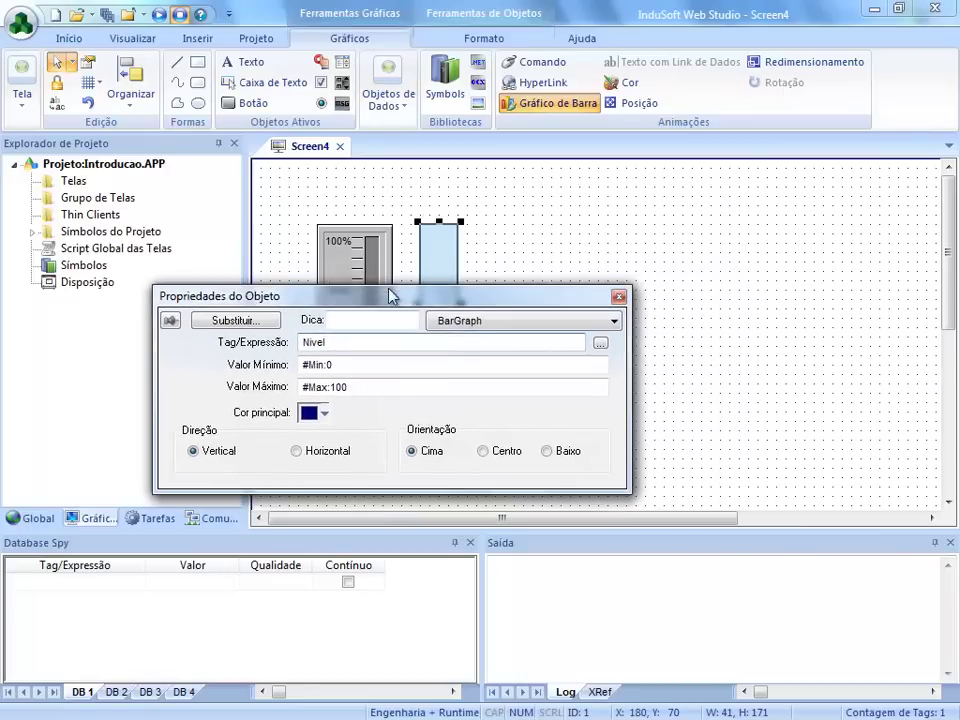
pyautogui.click(620, 298)
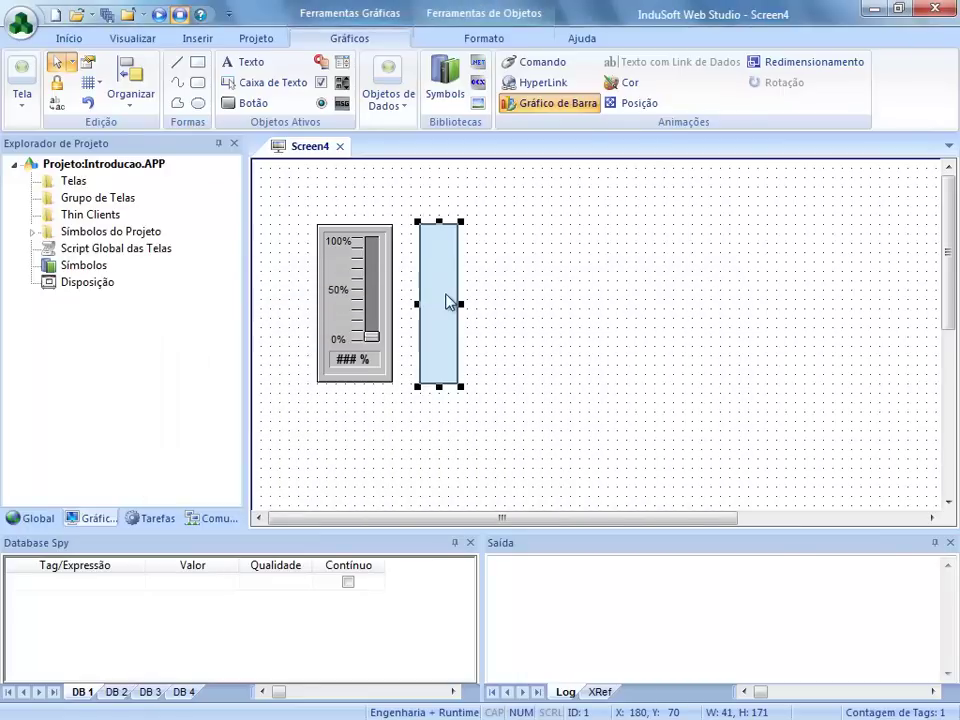
pyautogui.doubleClick(448, 300)
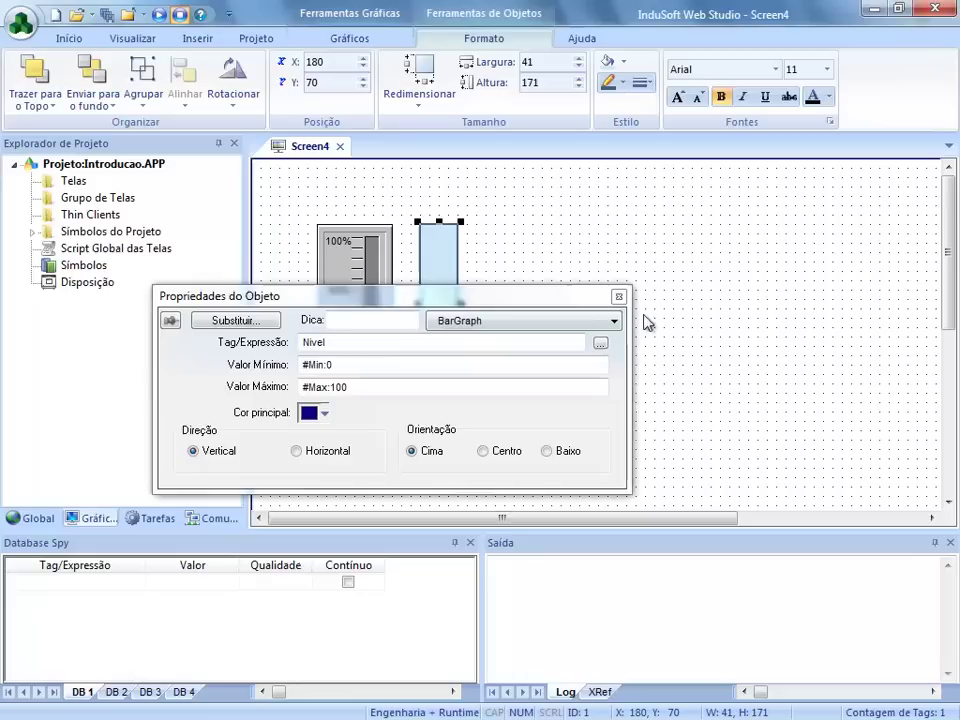
pyautogui.click(712, 335)
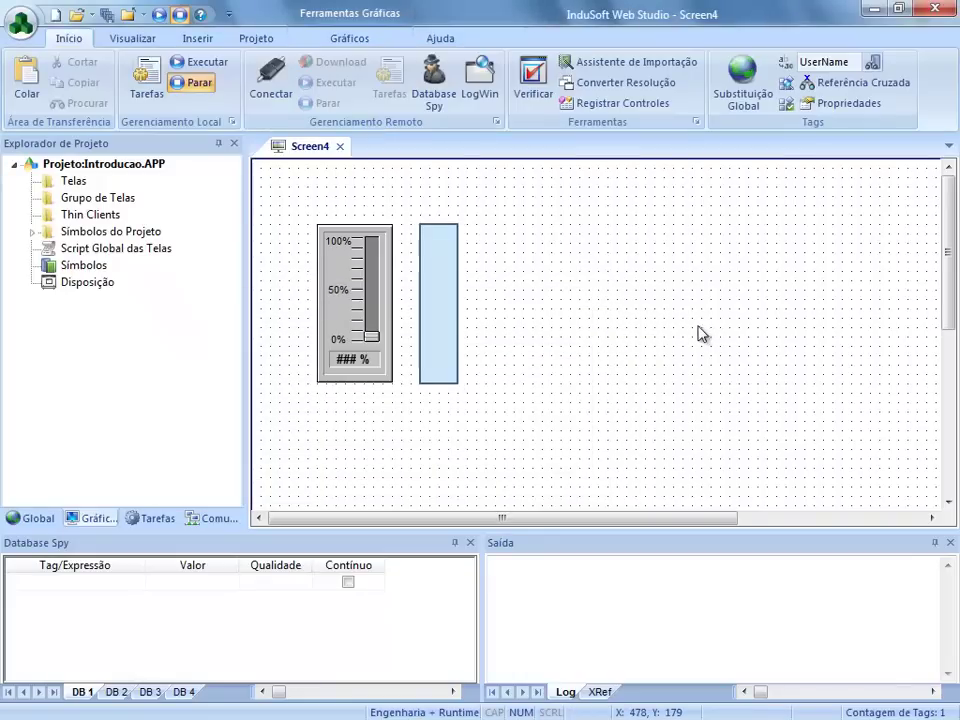
# Step: Close Screen4 and save its changes as a screen file named Principal
pyautogui.click(341, 147)
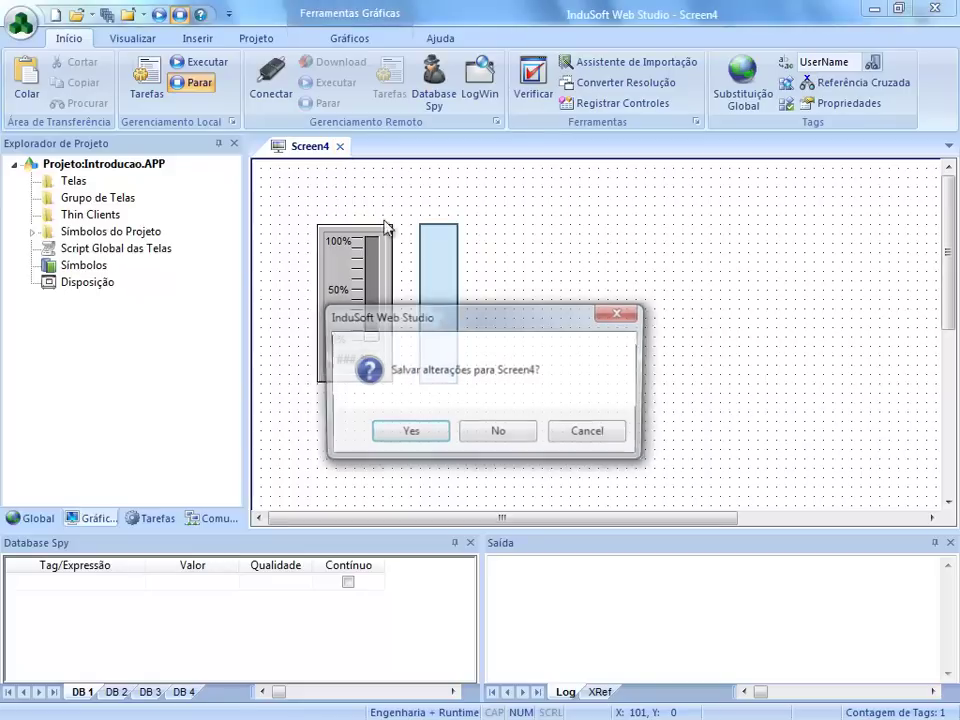
pyautogui.click(405, 433)
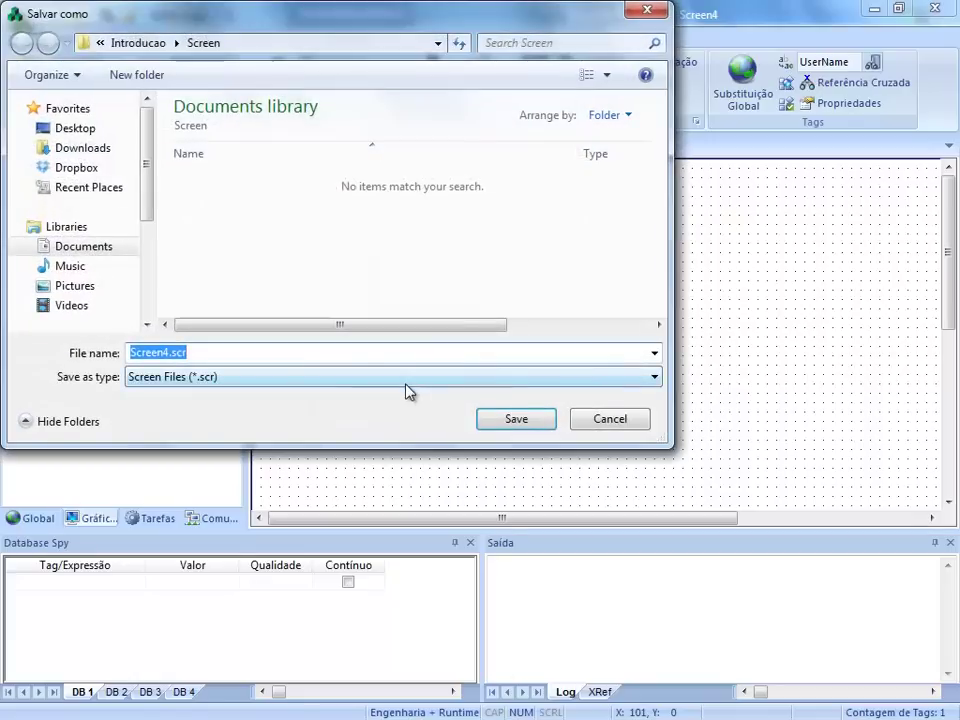
pyautogui.write('Principal')
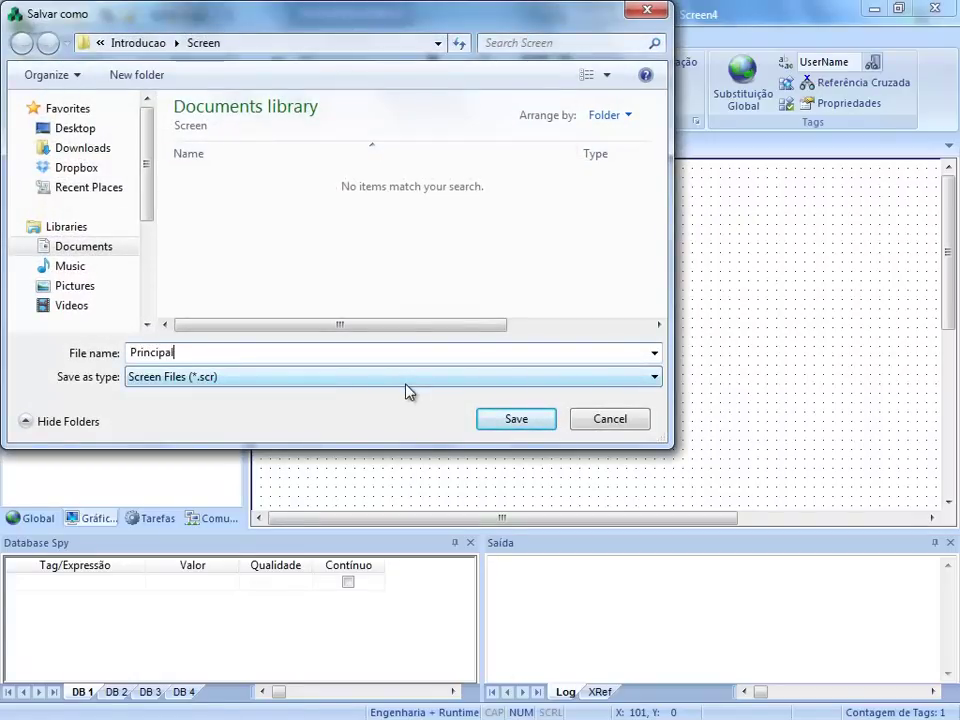
pyautogui.click(531, 423)
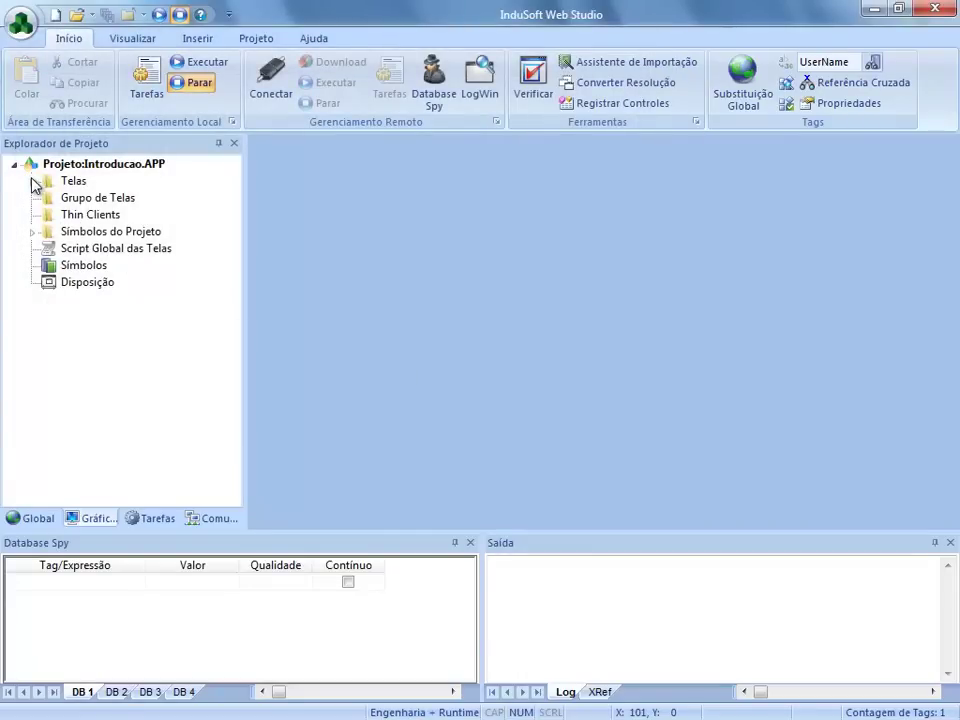
# Step: Insert a new 1024 x 768 screen under Telas with the style Substituir(Parcial)
pyautogui.click(33, 182)
pyautogui.rightClick(74, 184)
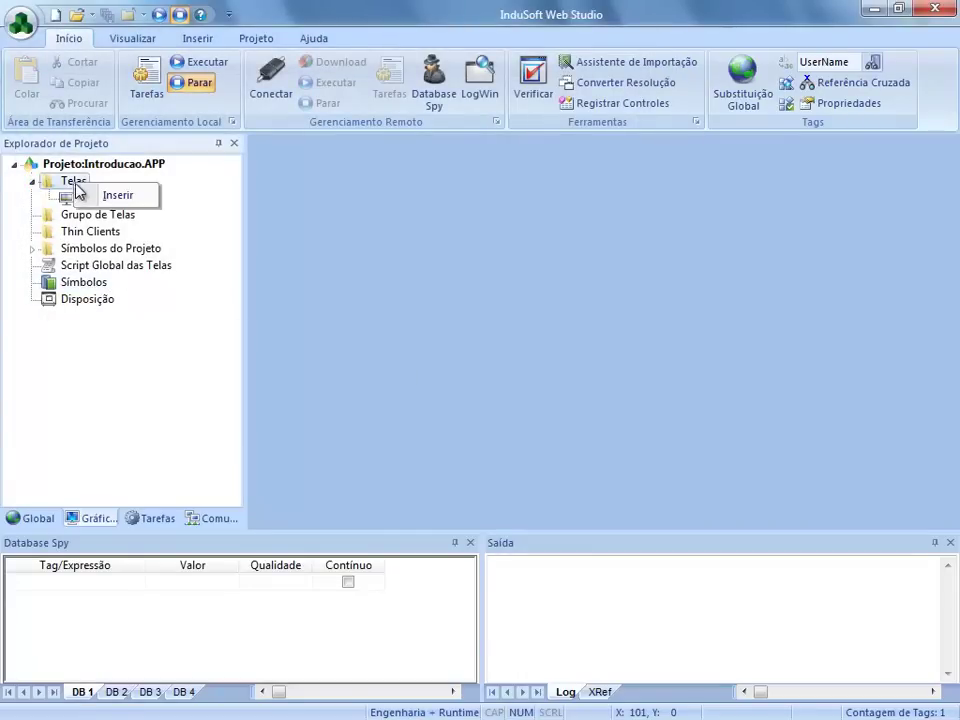
pyautogui.click(88, 196)
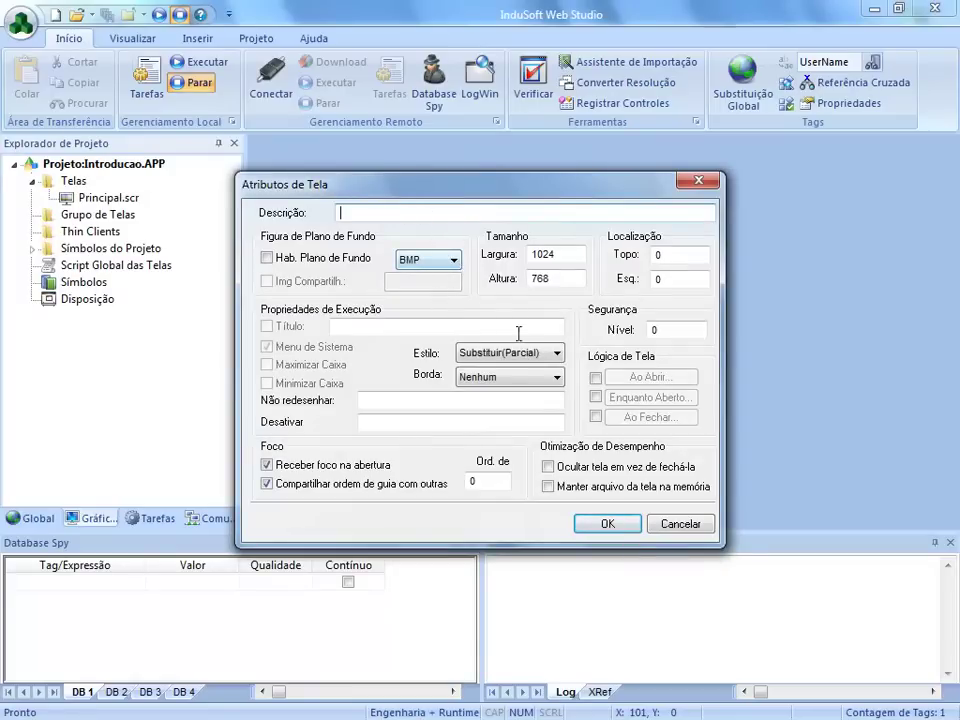
pyautogui.click(530, 362)
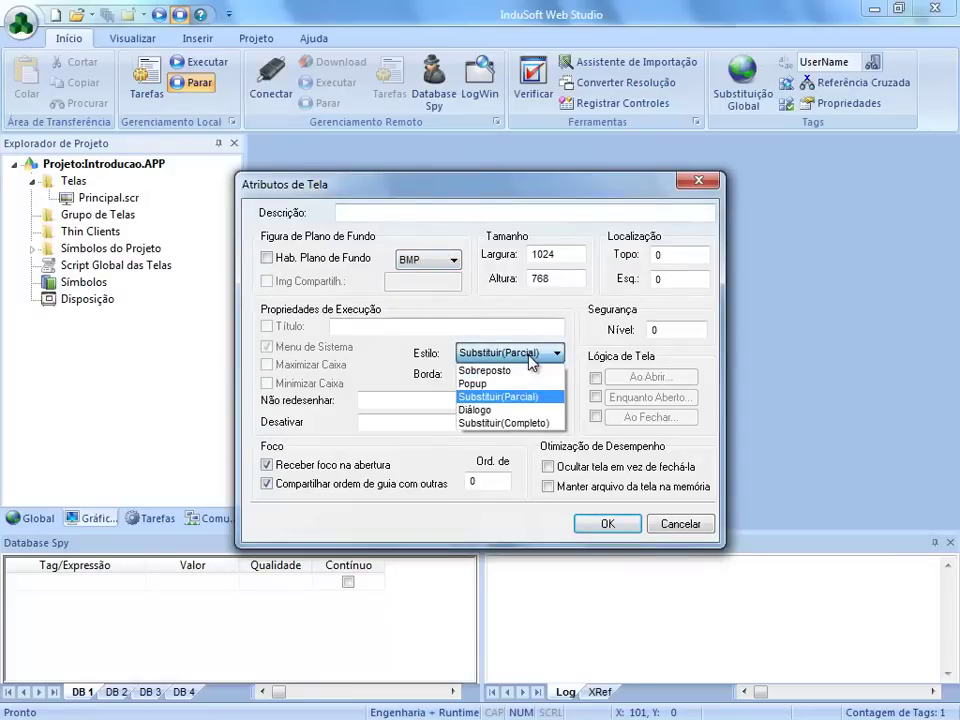
pyautogui.click(540, 405)
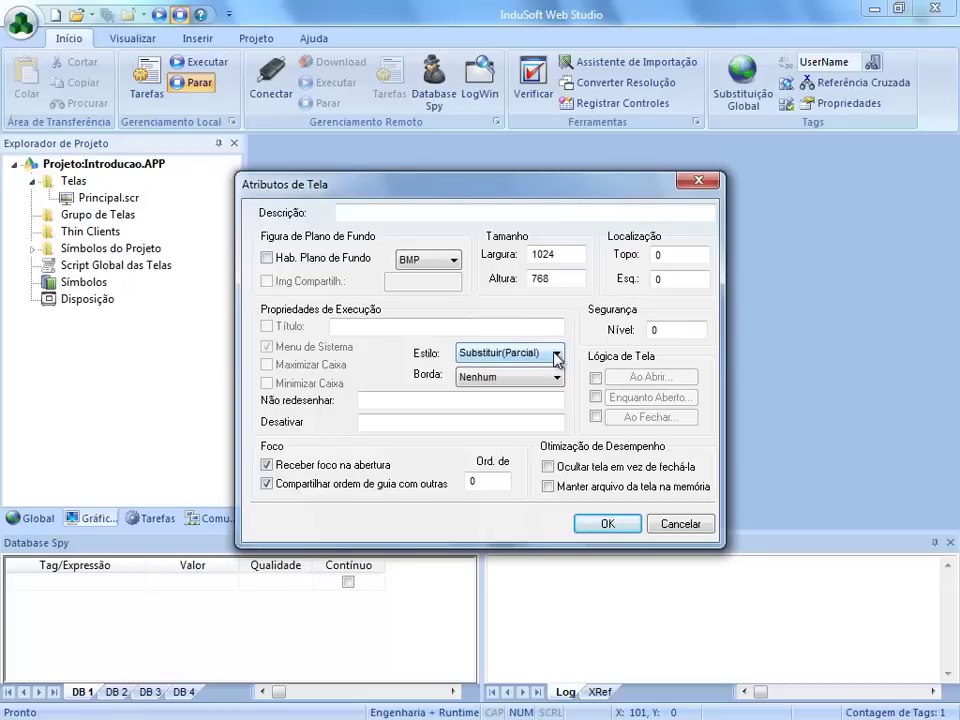
pyautogui.click(604, 526)
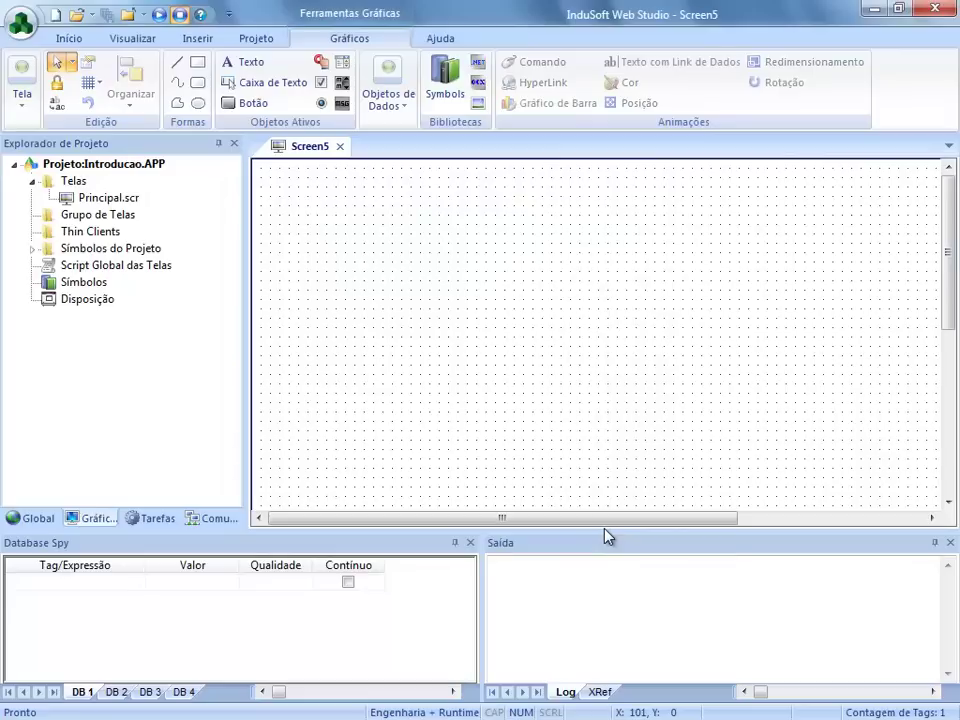
# Step: Draw a button about 131 wide and 111 high on the new screen and set its caption to Toggle
pyautogui.click(242, 104)
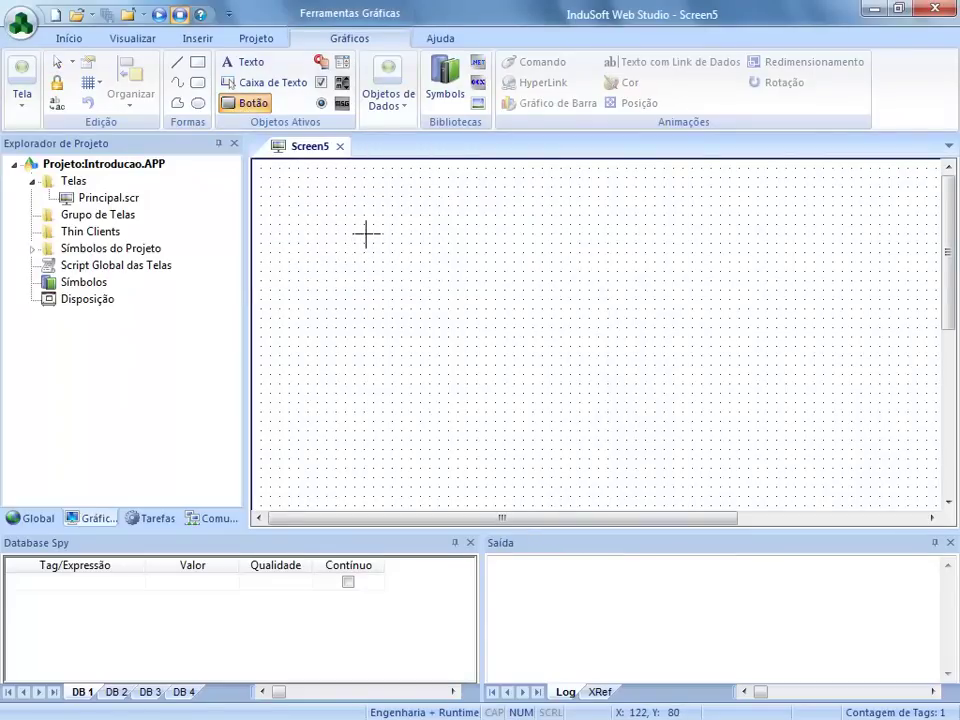
pyautogui.moveTo(363, 233)
pyautogui.mouseDown()
pyautogui.moveTo(439, 309)
pyautogui.moveTo(489, 340)
pyautogui.mouseUp()
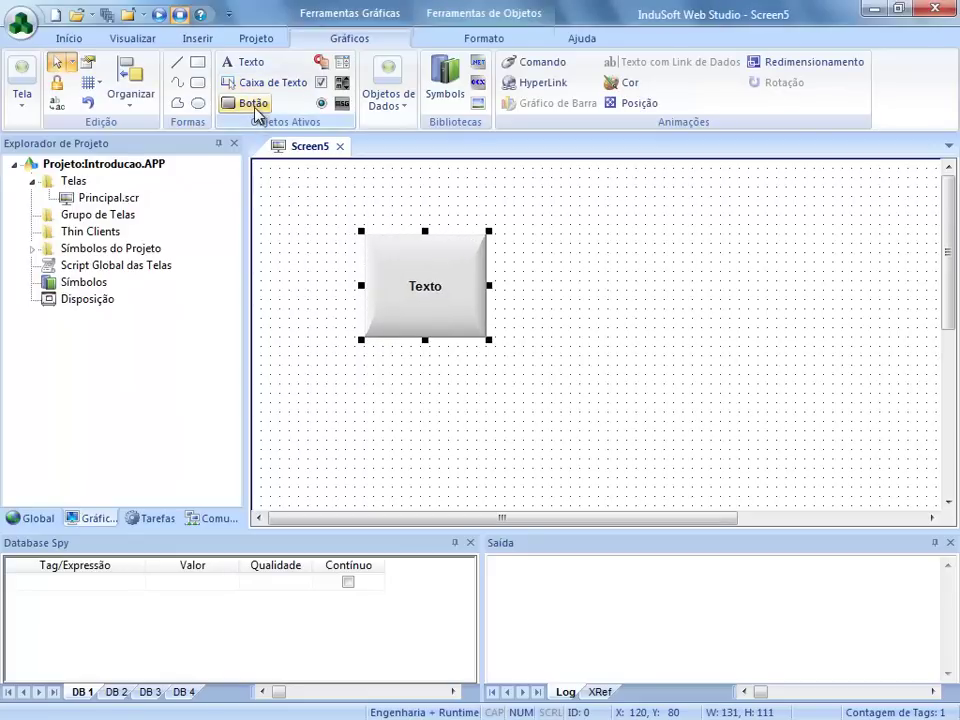
pyautogui.doubleClick(422, 275)
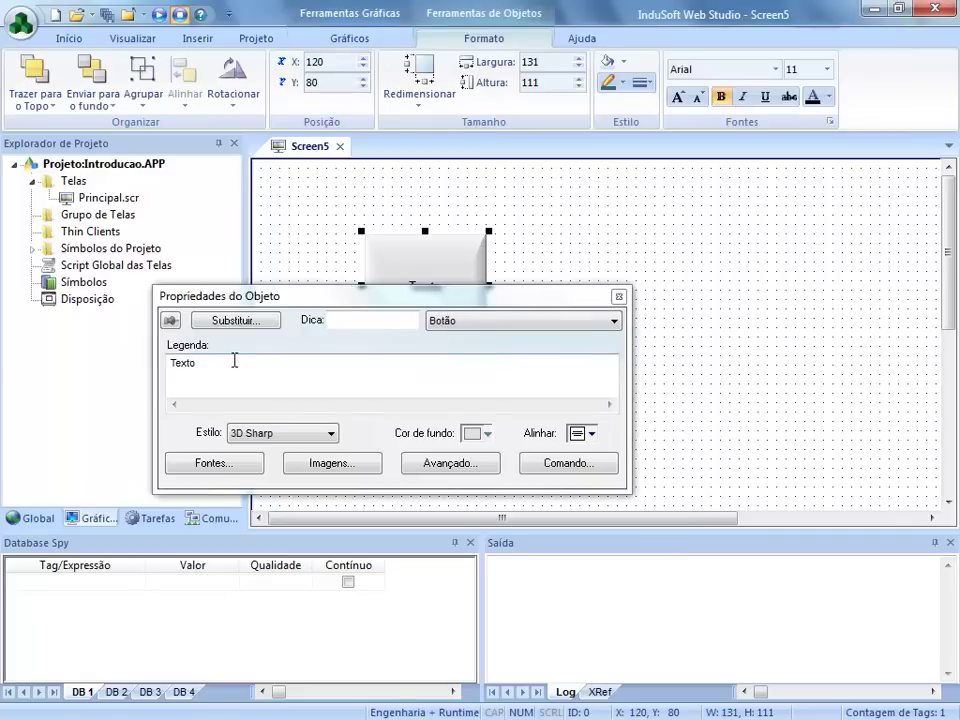
pyautogui.moveTo(234, 361); pyautogui.dragTo(161, 366)
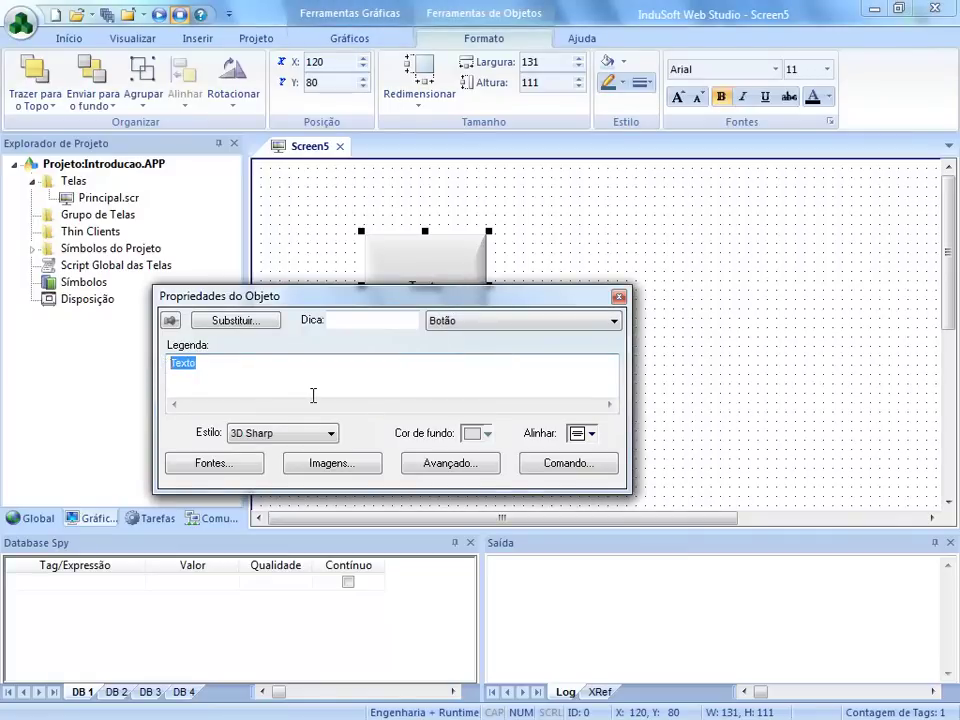
pyautogui.write('Toggle')
pyautogui.moveTo(381, 298); pyautogui.dragTo(449, 391)
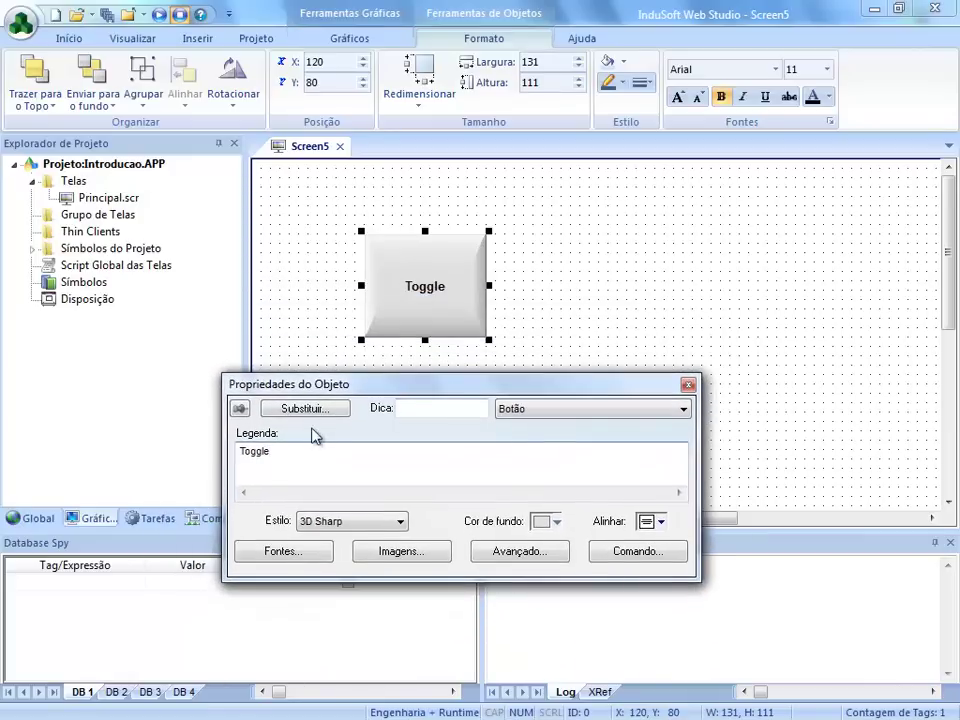
pyautogui.moveTo(282, 453); pyautogui.dragTo(240, 454)
pyautogui.click(295, 458)
# Step: Apply the Comando animation to the Toggle button and set its command type to Builtin Língua
pyautogui.click(603, 554)
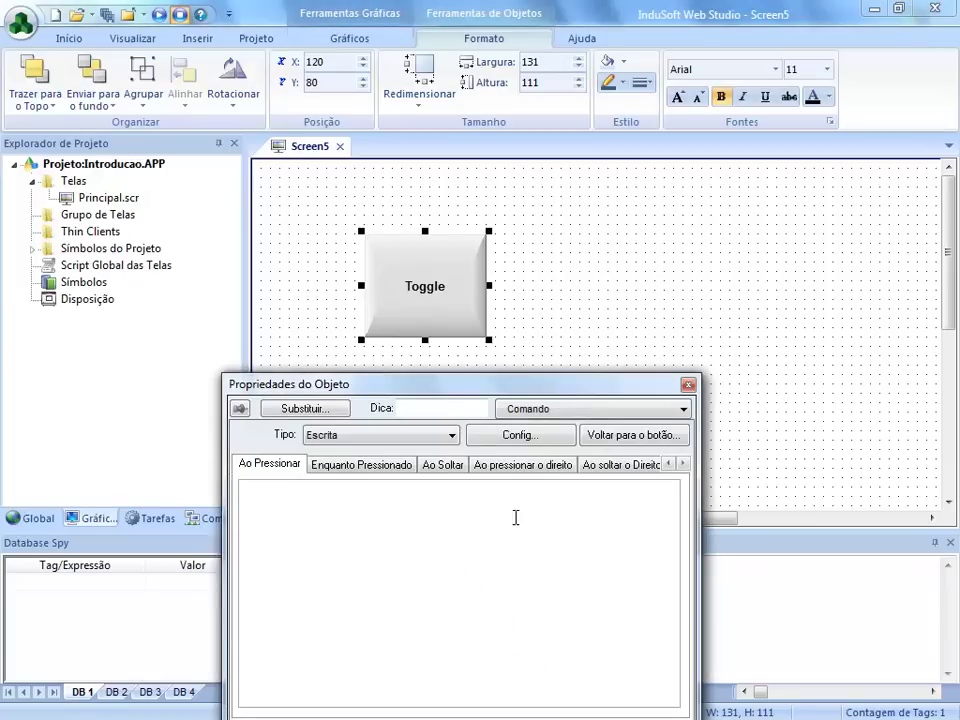
pyautogui.click(336, 38)
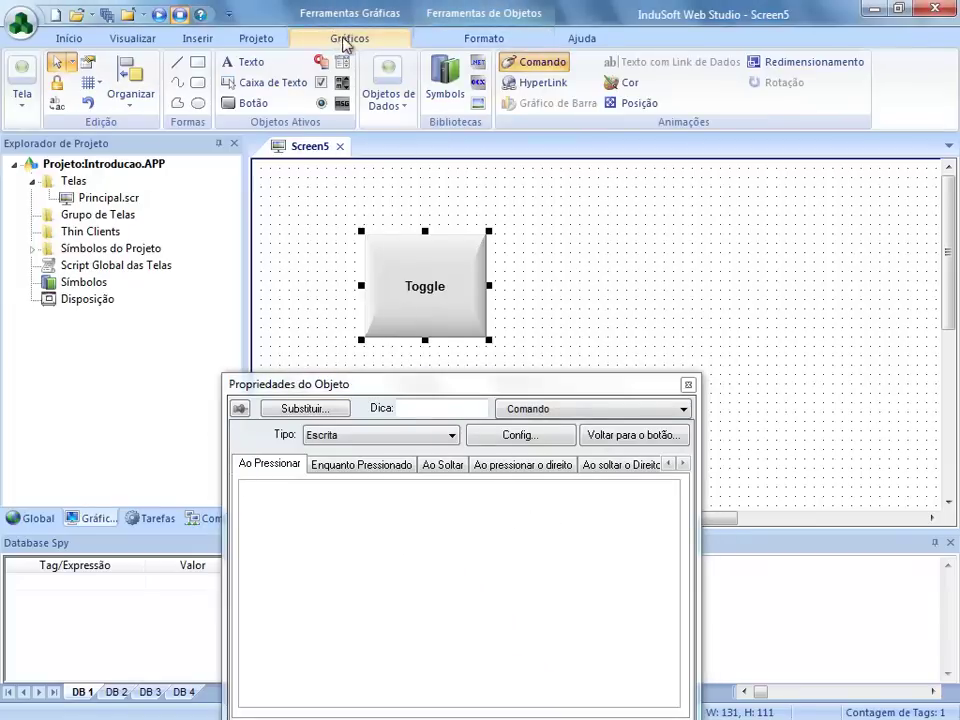
pyautogui.click(538, 62)
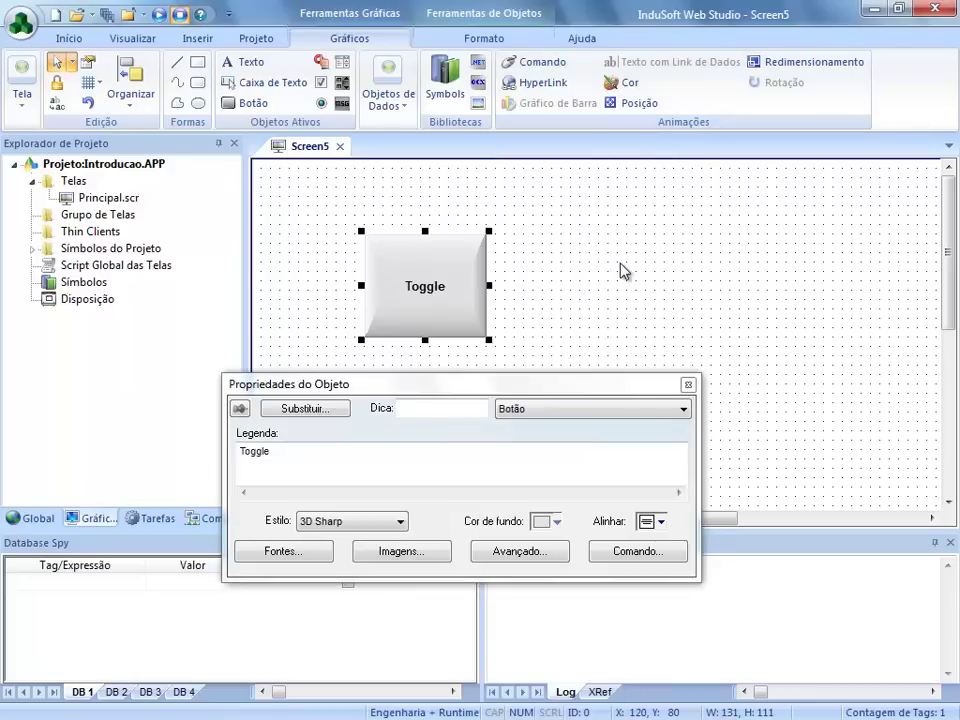
pyautogui.click(530, 66)
pyautogui.moveTo(491, 390); pyautogui.dragTo(711, 231)
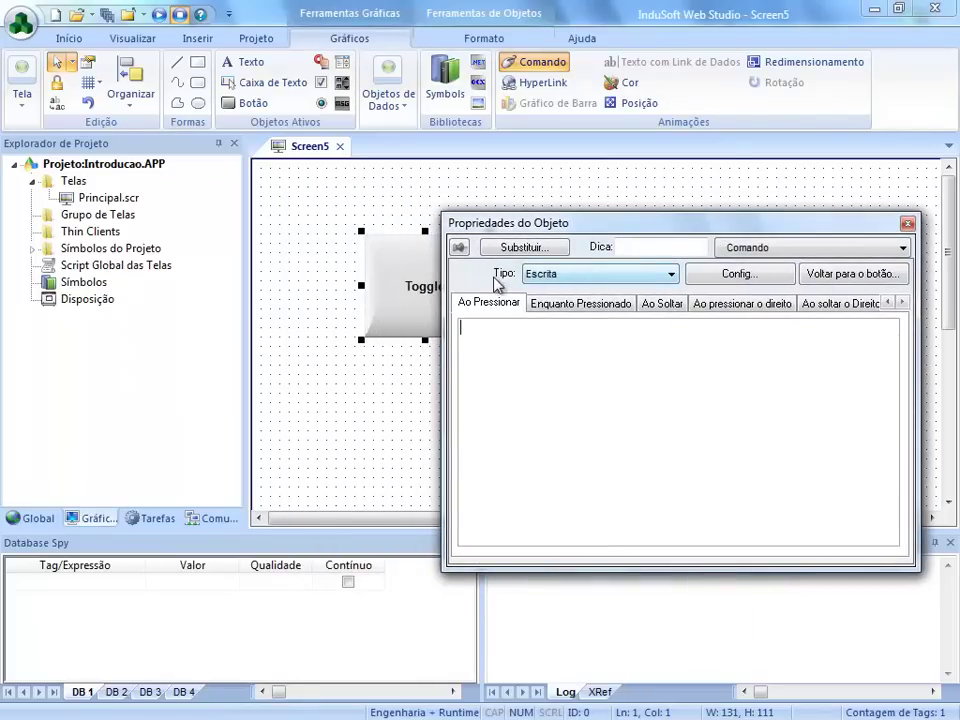
pyautogui.click(669, 277)
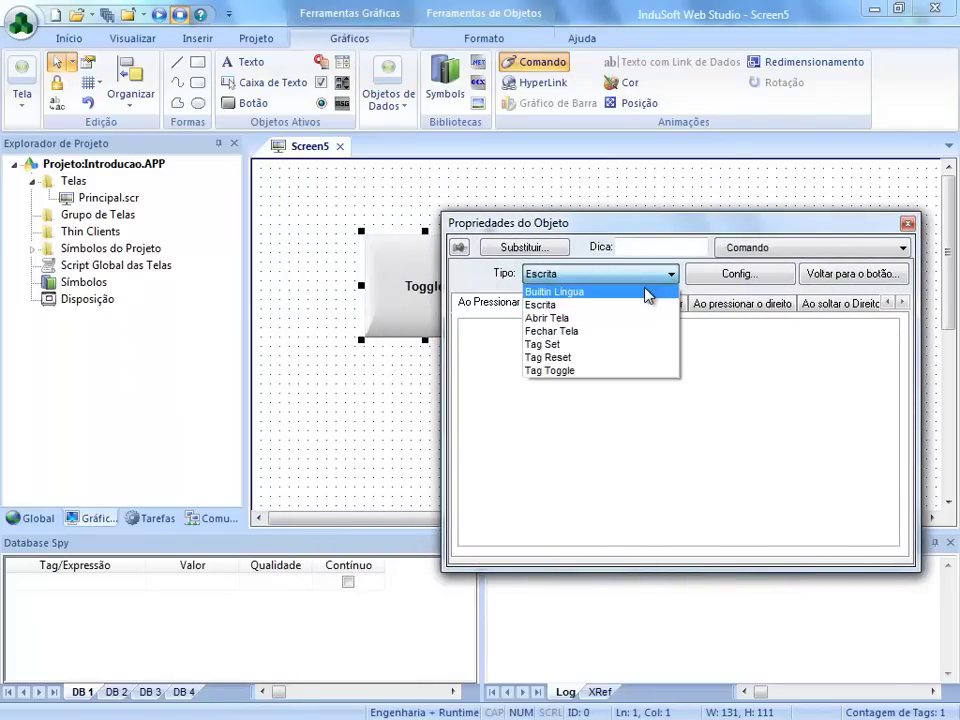
pyautogui.click(645, 292)
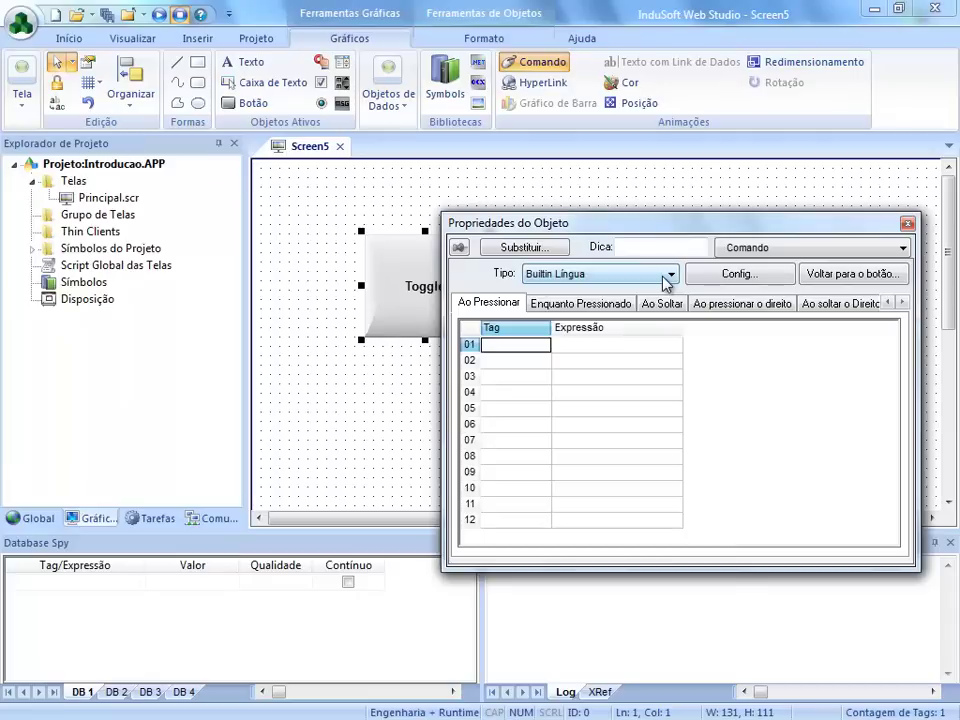
# Step: Try the Escrita and Abrir Tela command types for the Toggle button
pyautogui.click(669, 277)
pyautogui.click(540, 304)
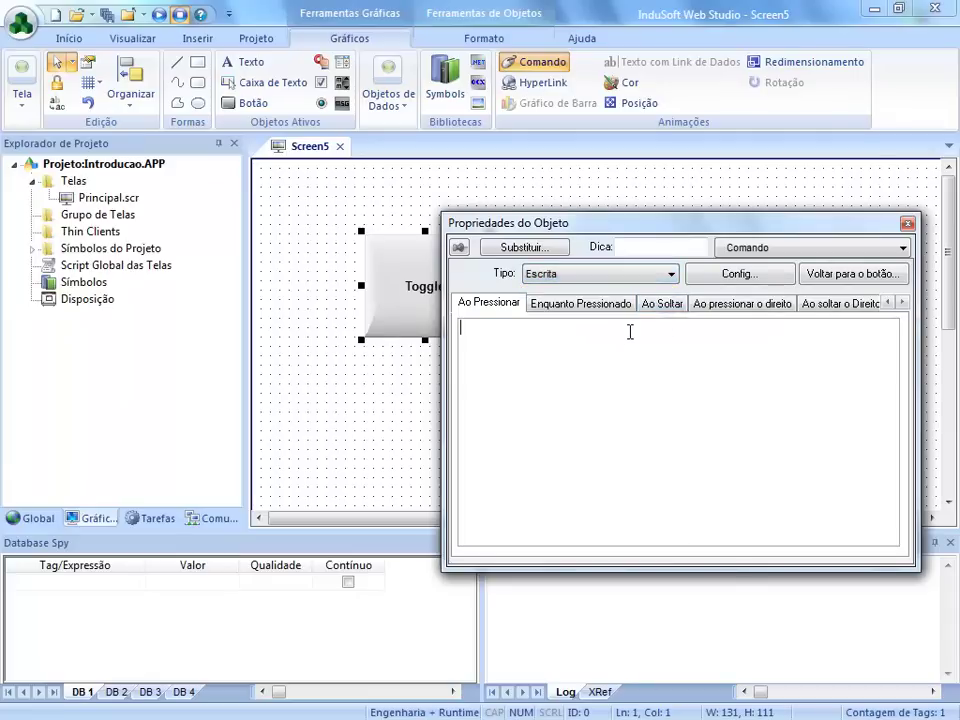
pyautogui.click(670, 274)
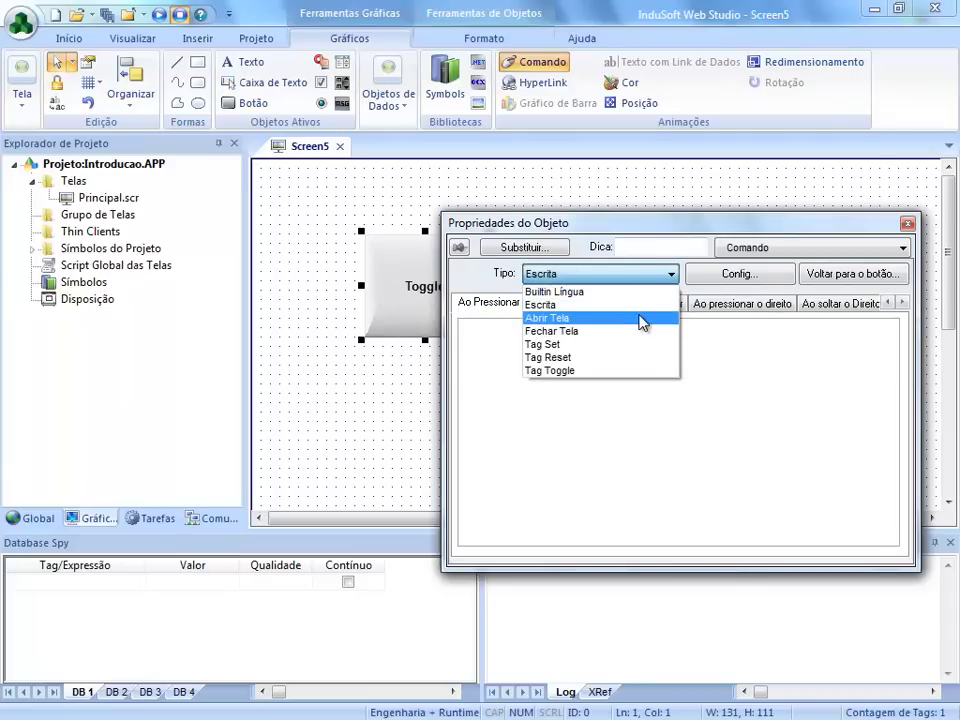
pyautogui.click(641, 318)
# Step: Set the Toggle button's command type to Tag Toggle on a new tag V1 of type Booleana
pyautogui.click(640, 274)
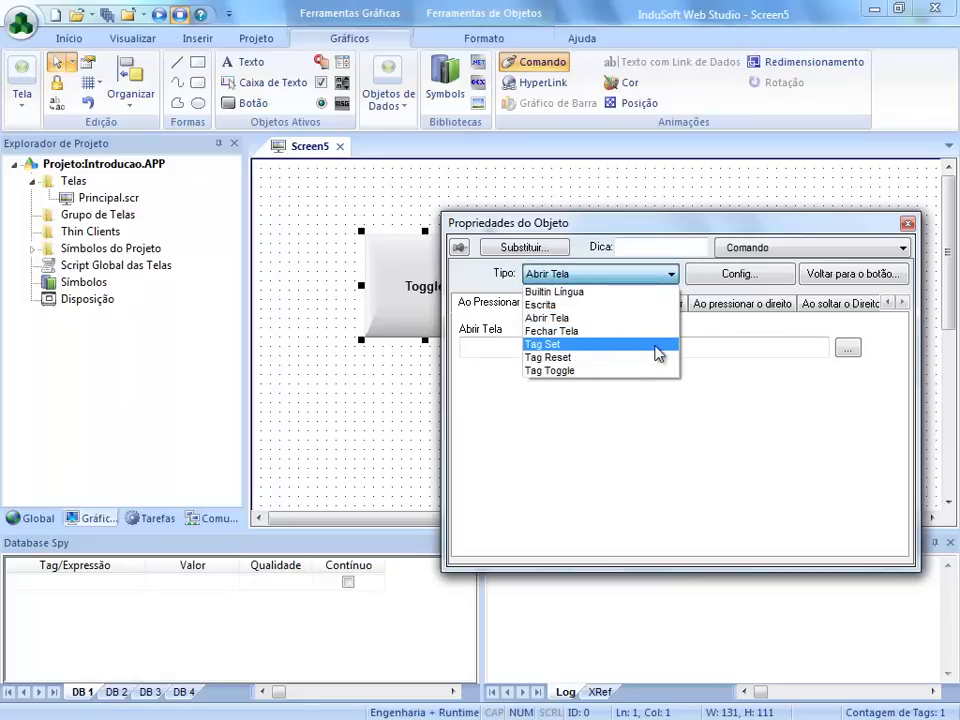
pyautogui.click(593, 371)
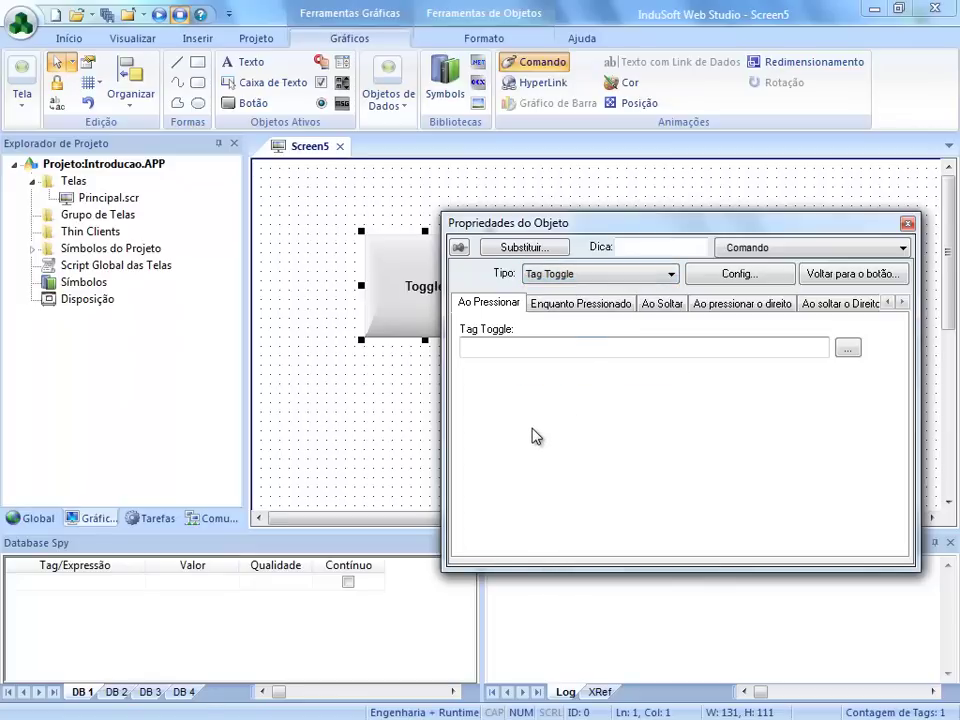
pyautogui.write('V')
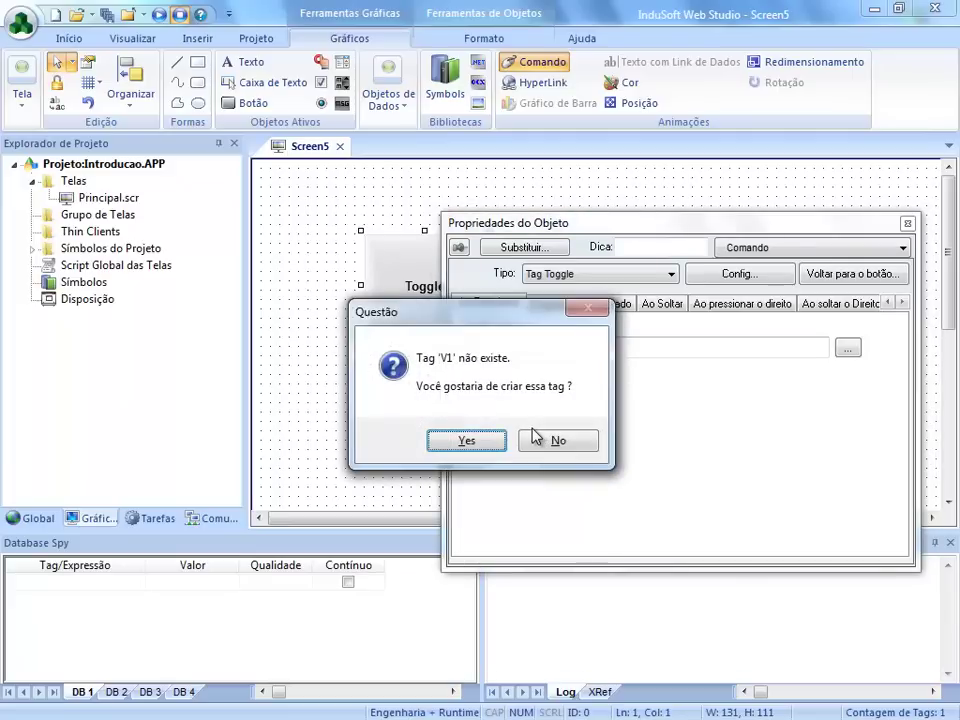
pyautogui.click(469, 441)
pyautogui.click(650, 390)
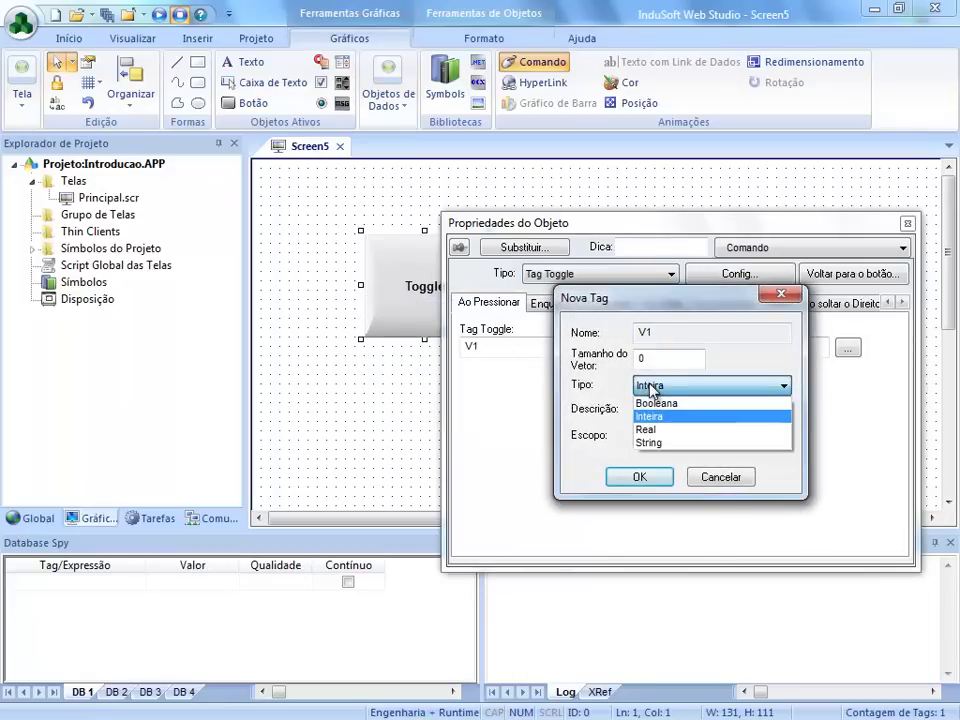
pyautogui.click(655, 400)
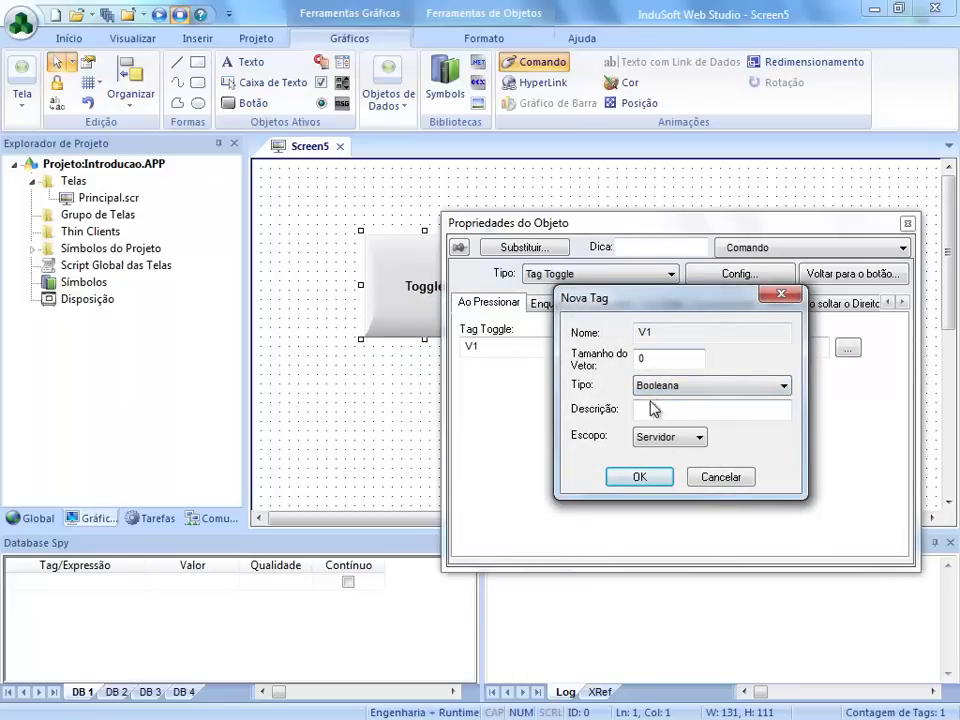
pyautogui.click(638, 479)
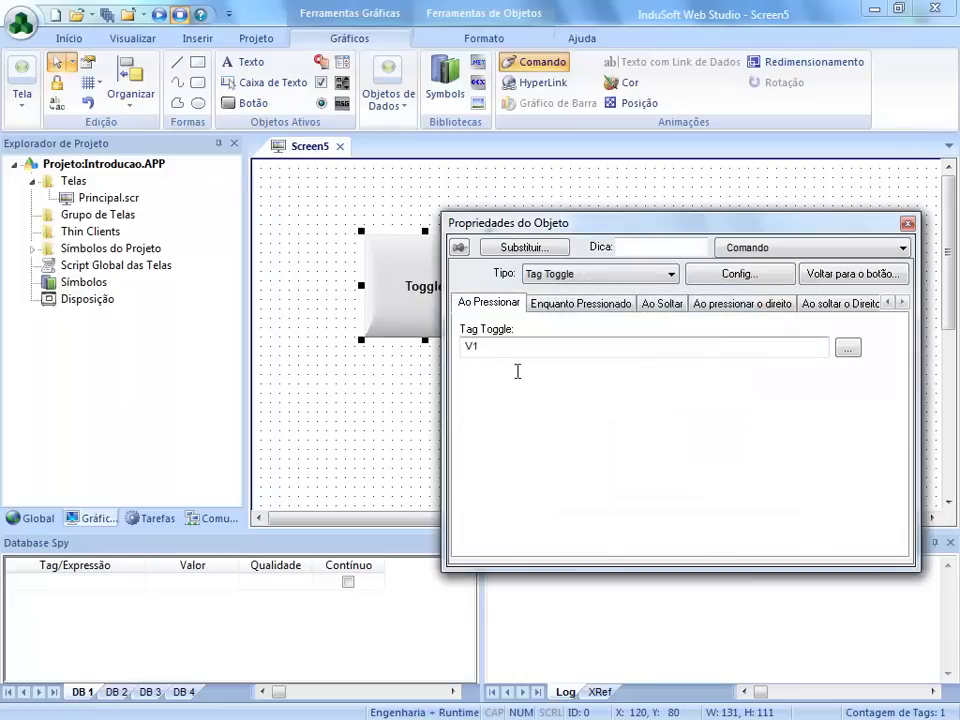
# Step: Close the object properties and move the Toggle button slightly down and to the left on the screen
pyautogui.click(405, 400)
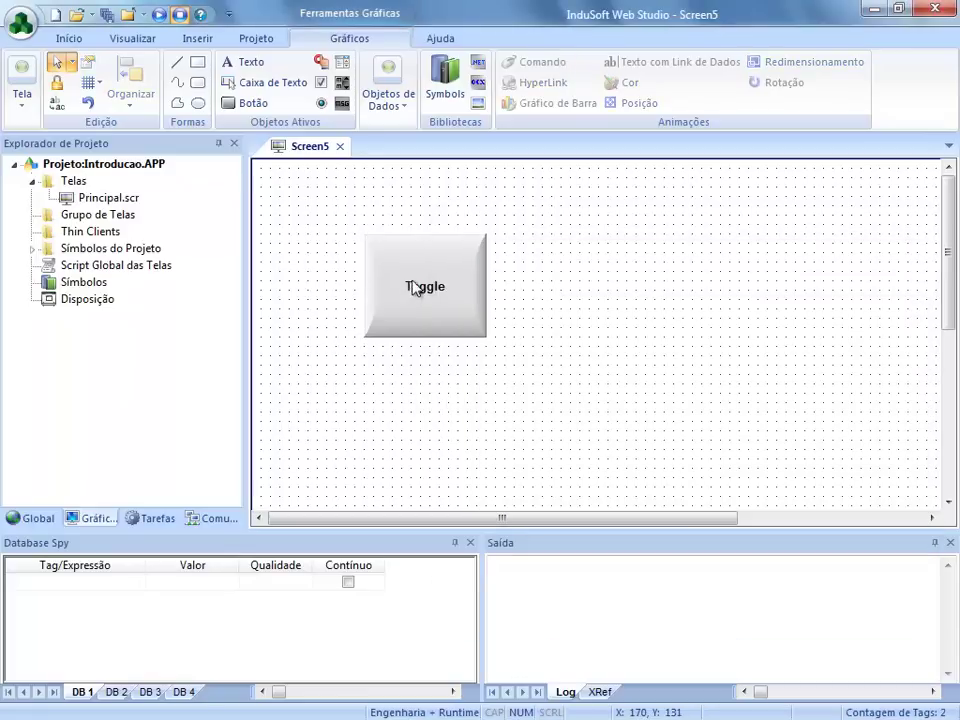
pyautogui.moveTo(431, 287); pyautogui.dragTo(418, 303)
pyautogui.click(585, 310)
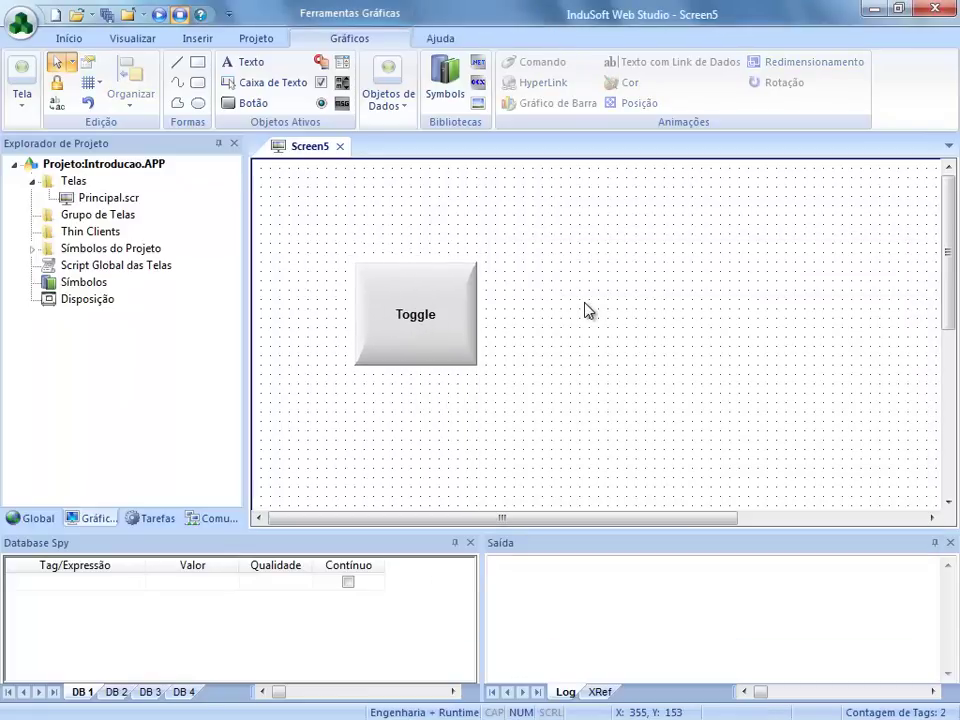
# Step: Draw an ellipse about 111 wide and 141 high beside the Toggle button and resize it to equal width and height
pyautogui.click(198, 104)
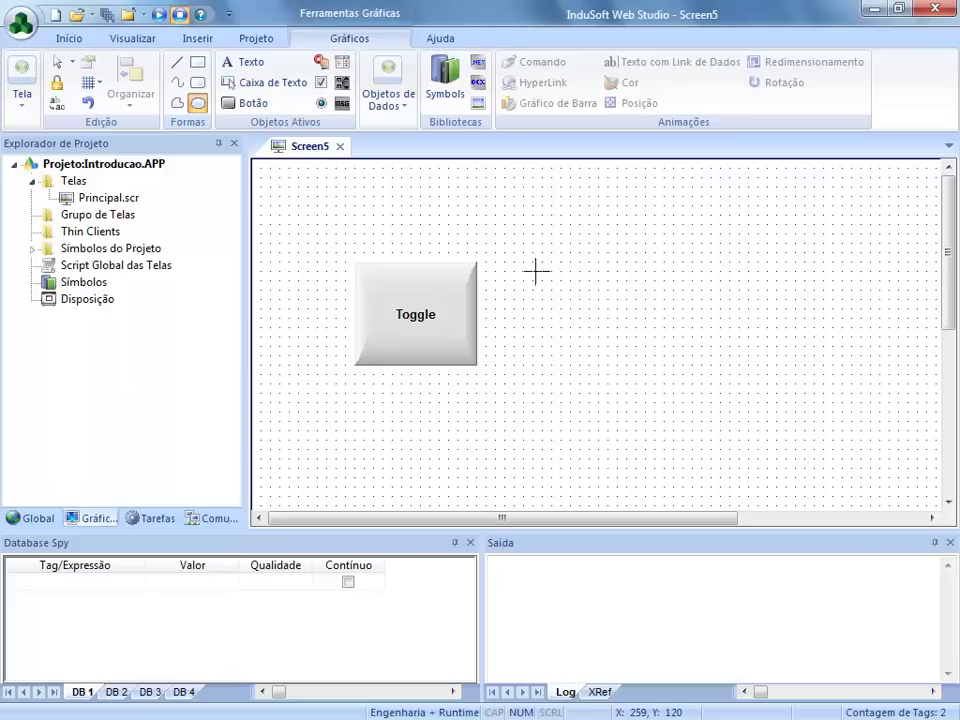
pyautogui.moveTo(542, 262); pyautogui.dragTo(650, 395)
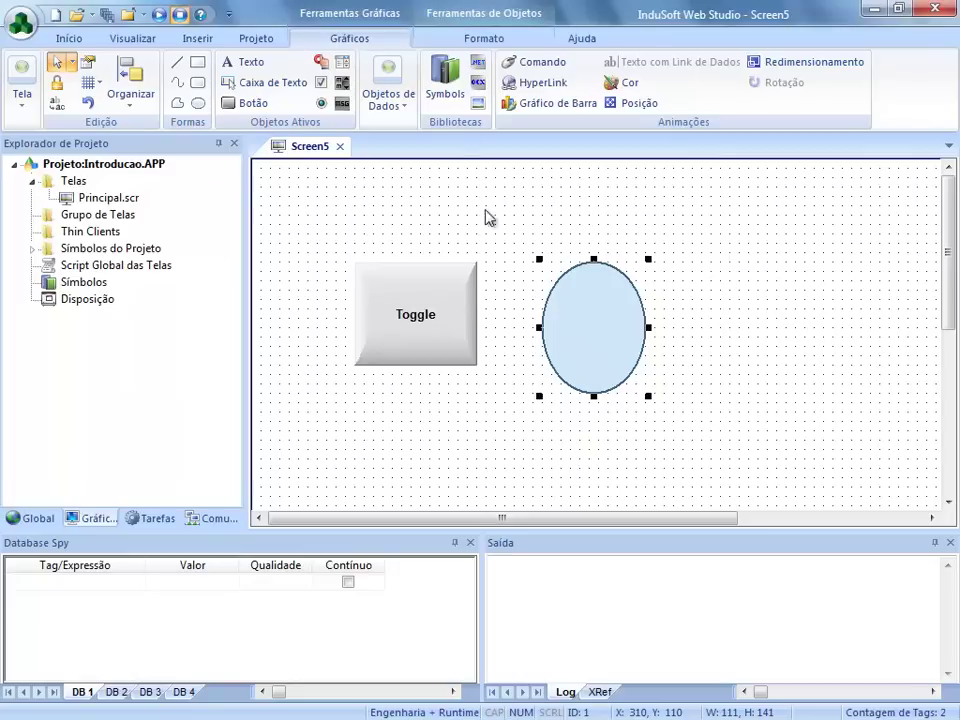
pyautogui.click(476, 39)
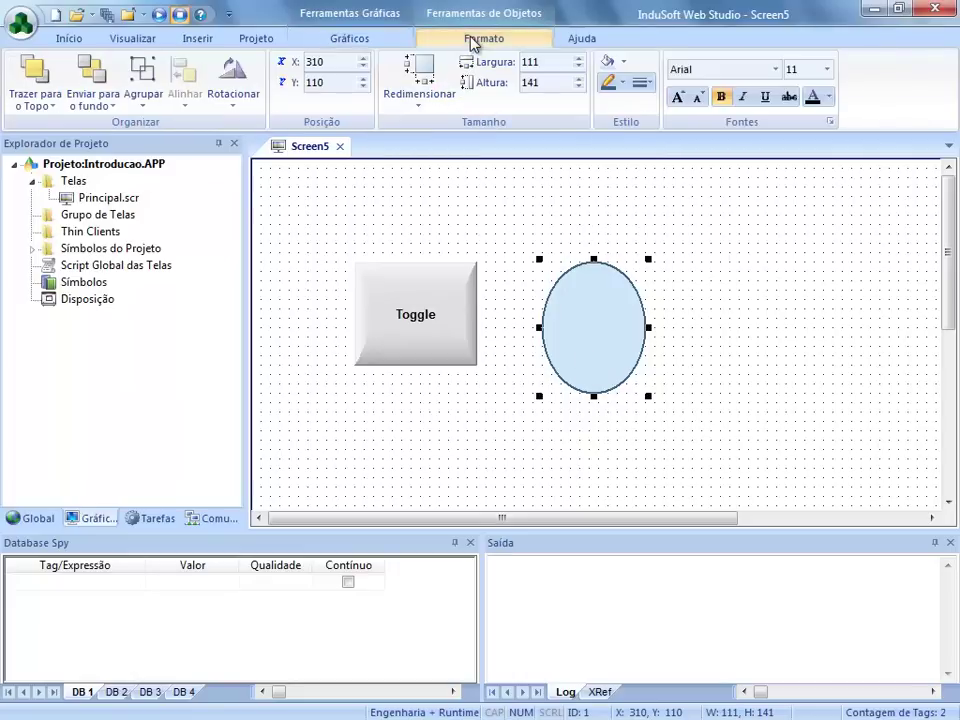
pyautogui.click(430, 70)
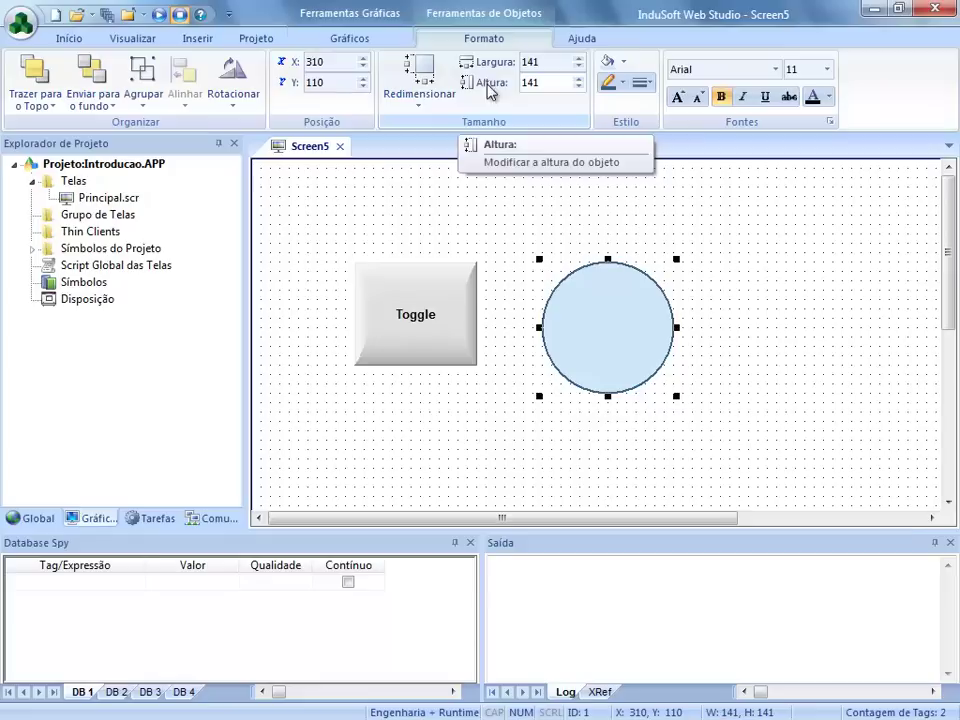
# Step: Set the circle's width and height to 100 and deselect it
pyautogui.click(512, 64)
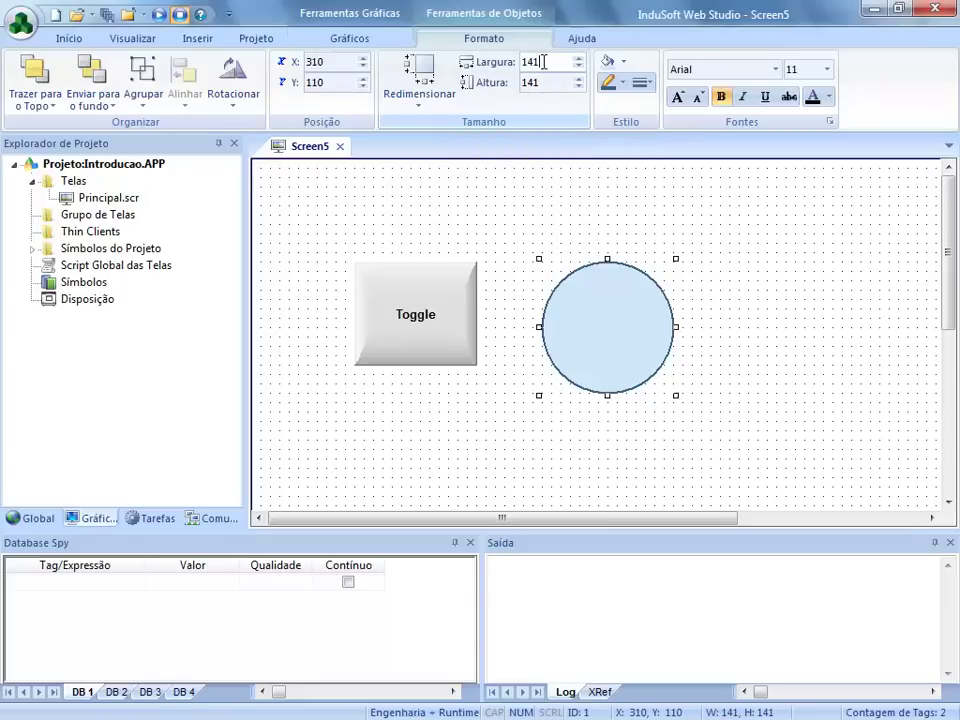
pyautogui.write('10')
pyautogui.press('Return')
pyautogui.write('0')
pyautogui.press('Tab')
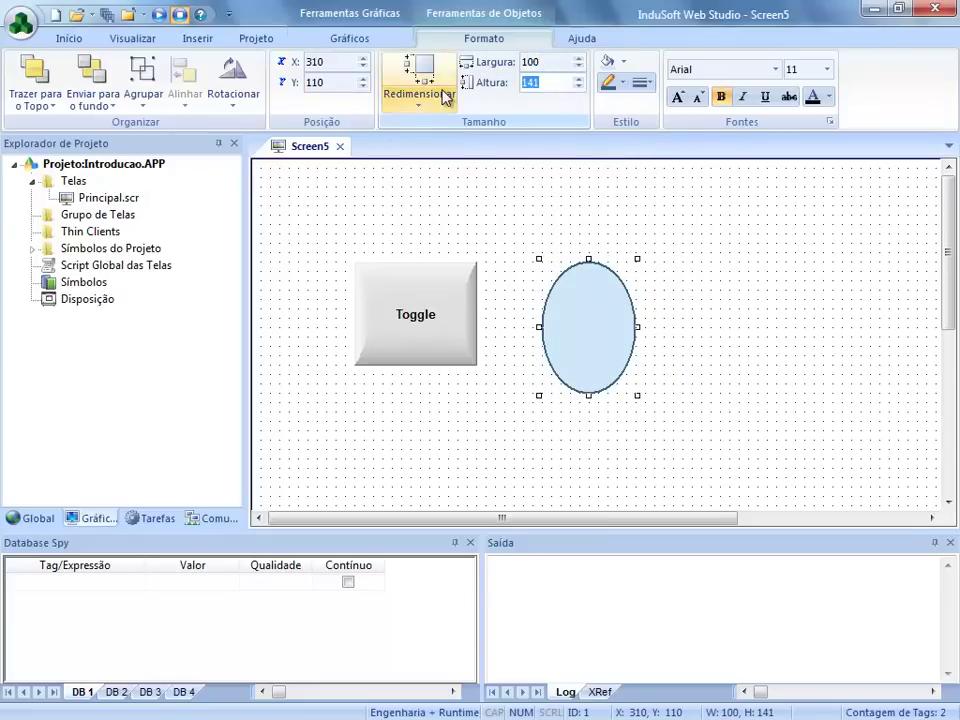
pyautogui.write('100')
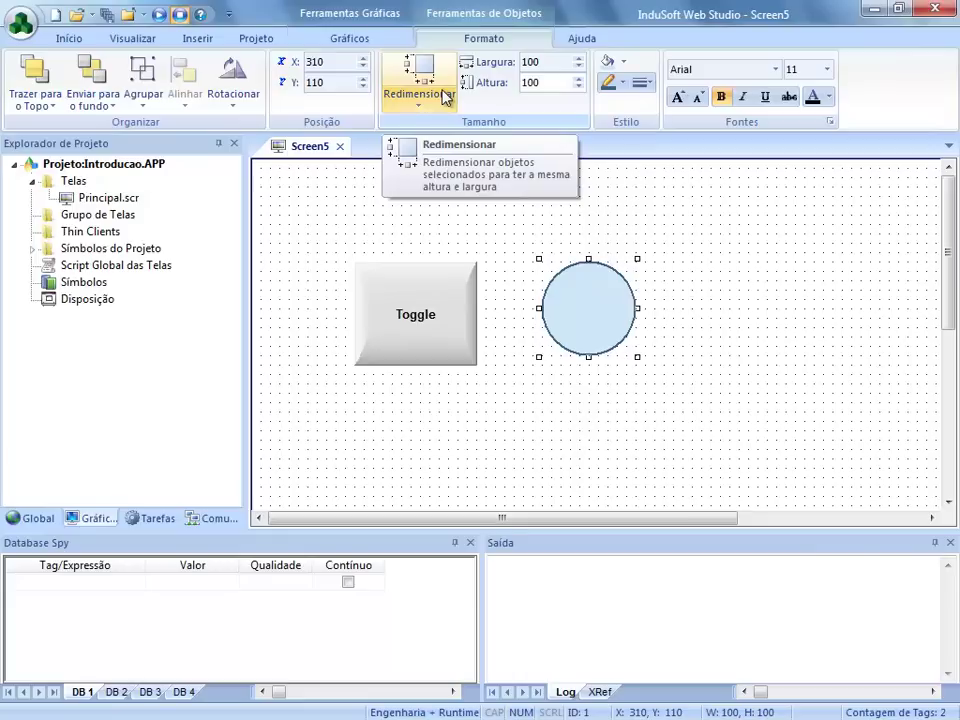
pyautogui.click(589, 242)
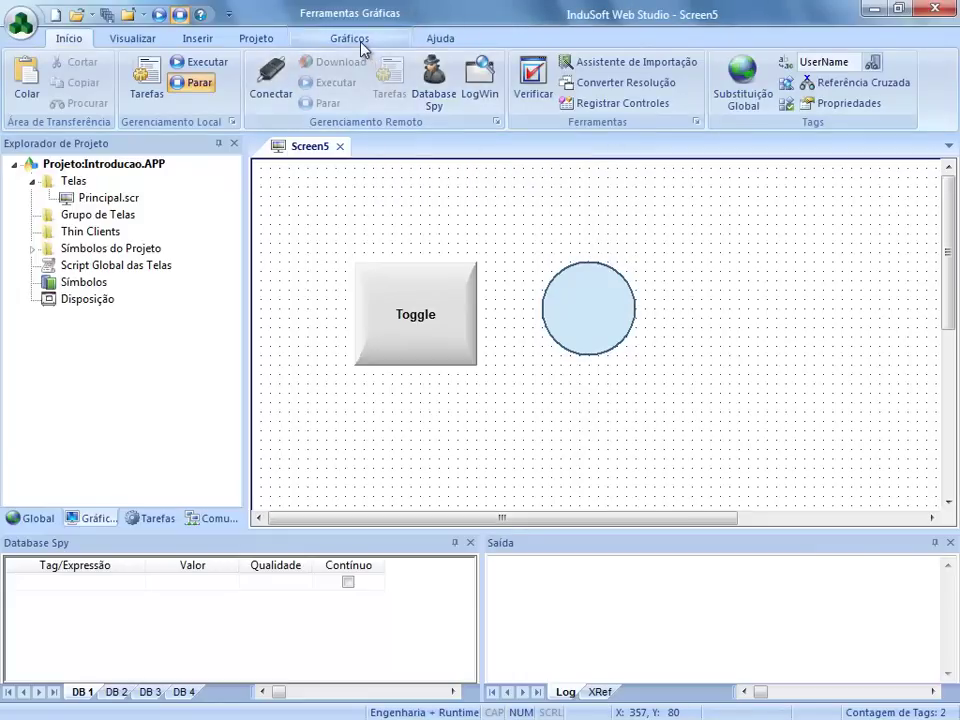
# Step: Apply the Cor animation to the circle and open its properties clear of the shape
pyautogui.click(356, 40)
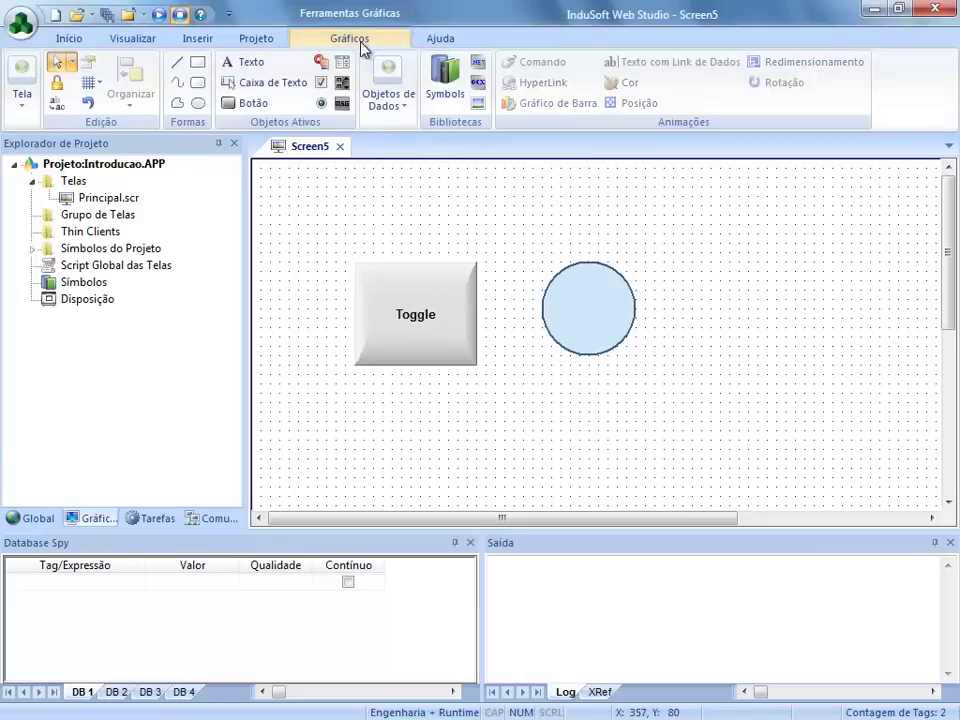
pyautogui.click(580, 313)
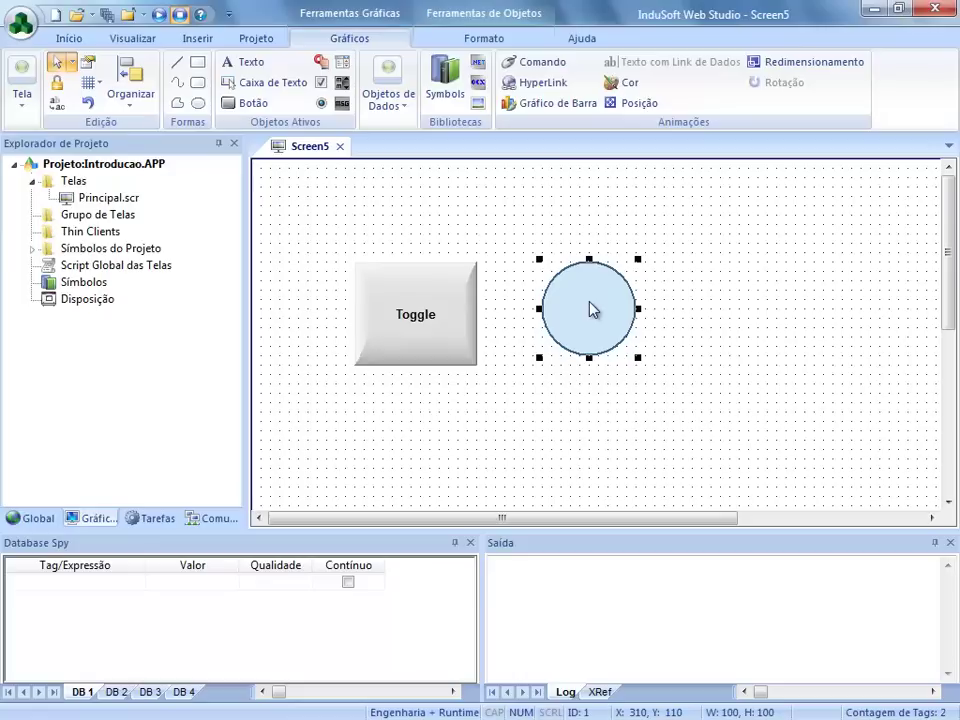
pyautogui.click(628, 86)
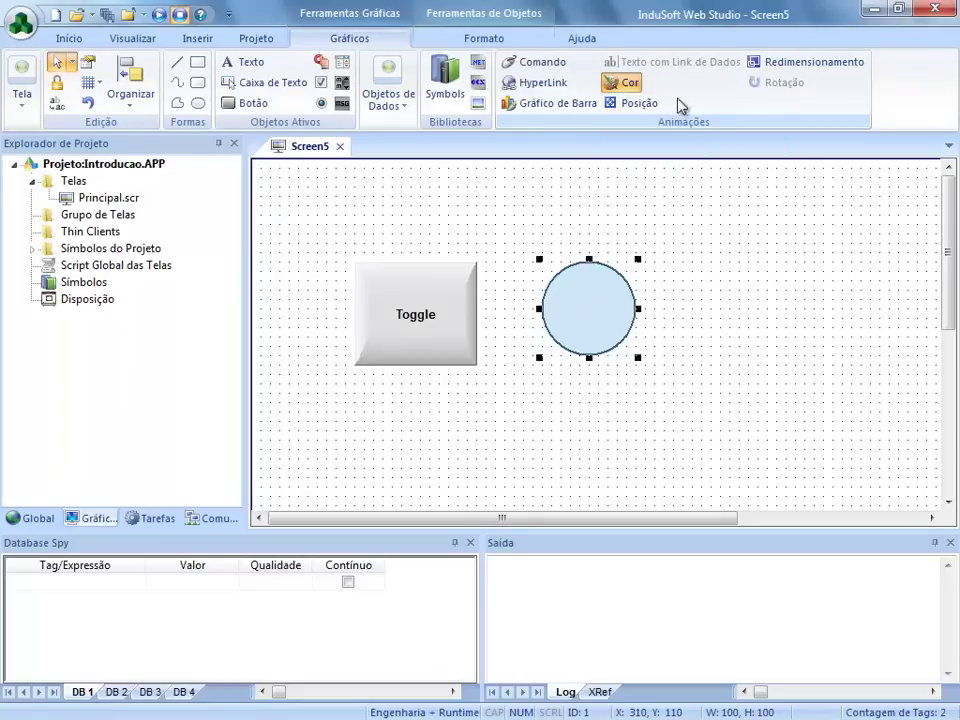
pyautogui.doubleClick(590, 312)
pyautogui.moveTo(754, 229); pyautogui.dragTo(487, 266)
pyautogui.moveTo(428, 274); pyautogui.dragTo(400, 272)
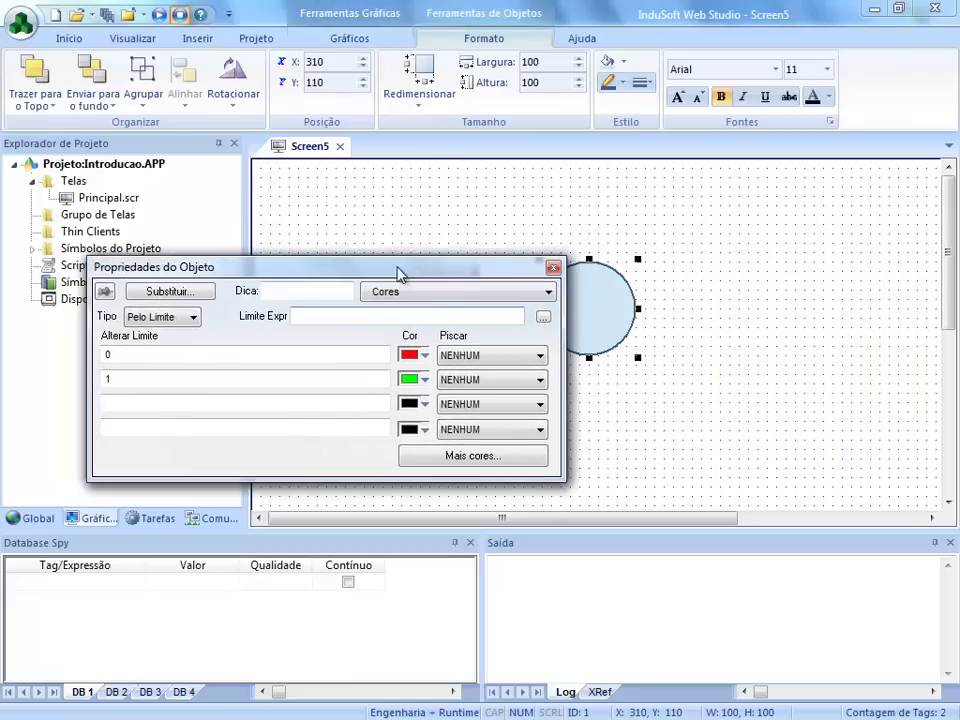
# Step: View the circle's Elipse properties and return to its Cores settings
pyautogui.click(440, 297)
pyautogui.click(428, 306)
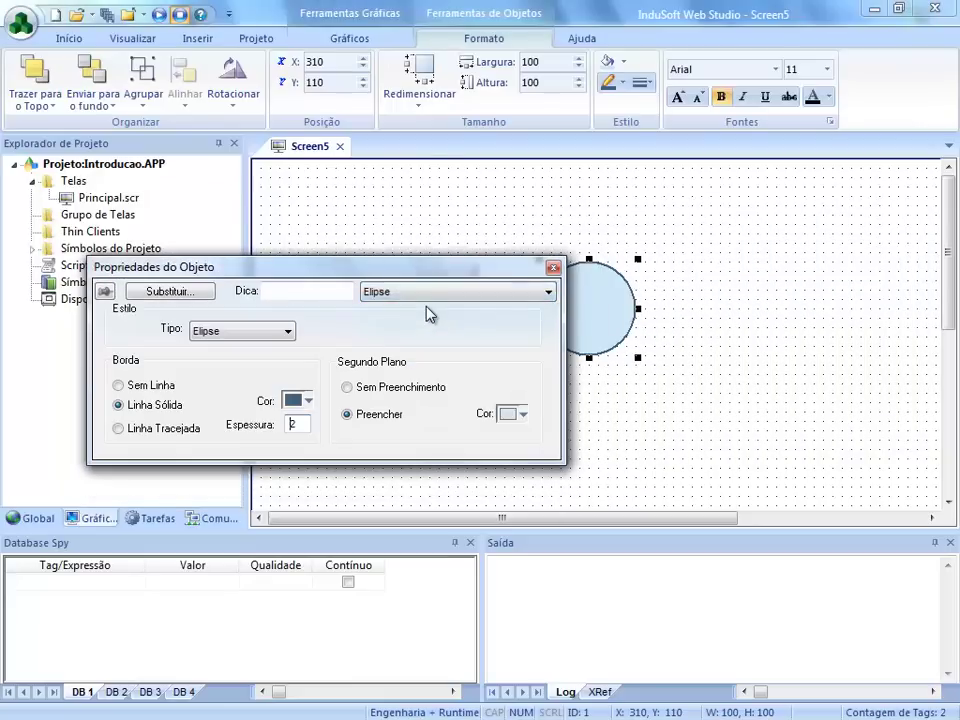
pyautogui.click(428, 304)
pyautogui.click(425, 325)
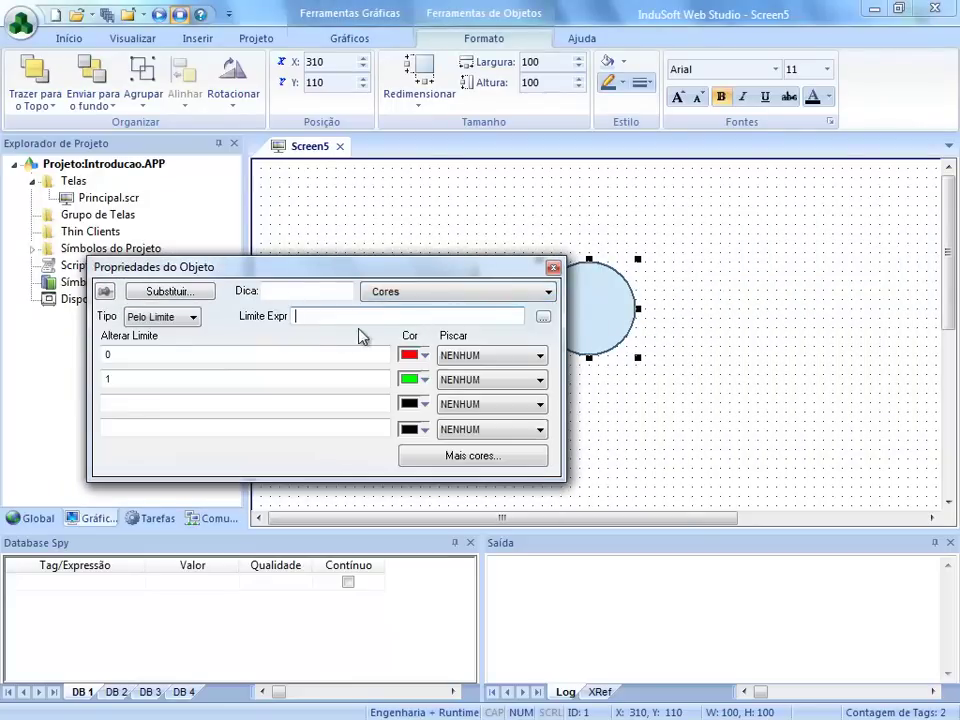
# Step: Set the limit expression of the circle's color animation to the Booleana project tag V1
pyautogui.click(543, 318)
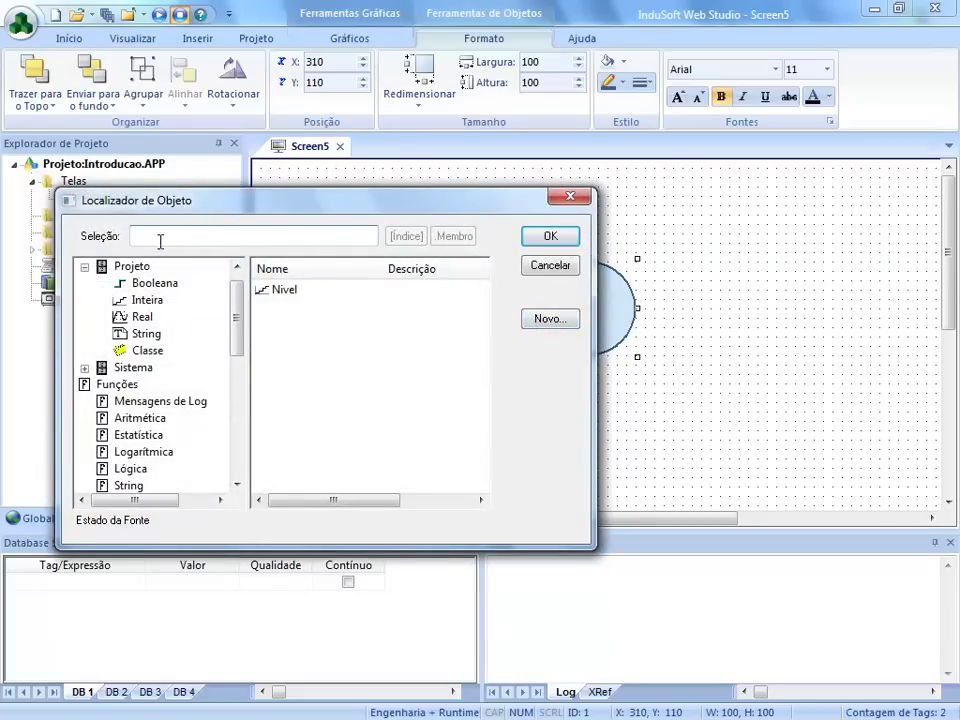
pyautogui.click(132, 266)
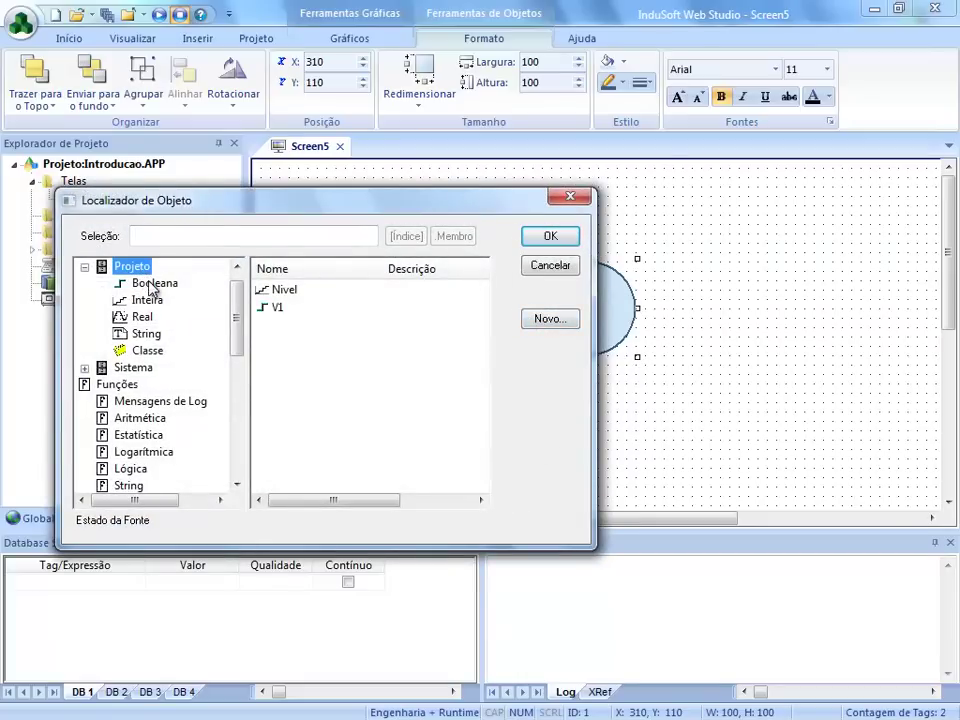
pyautogui.click(150, 284)
pyautogui.click(274, 291)
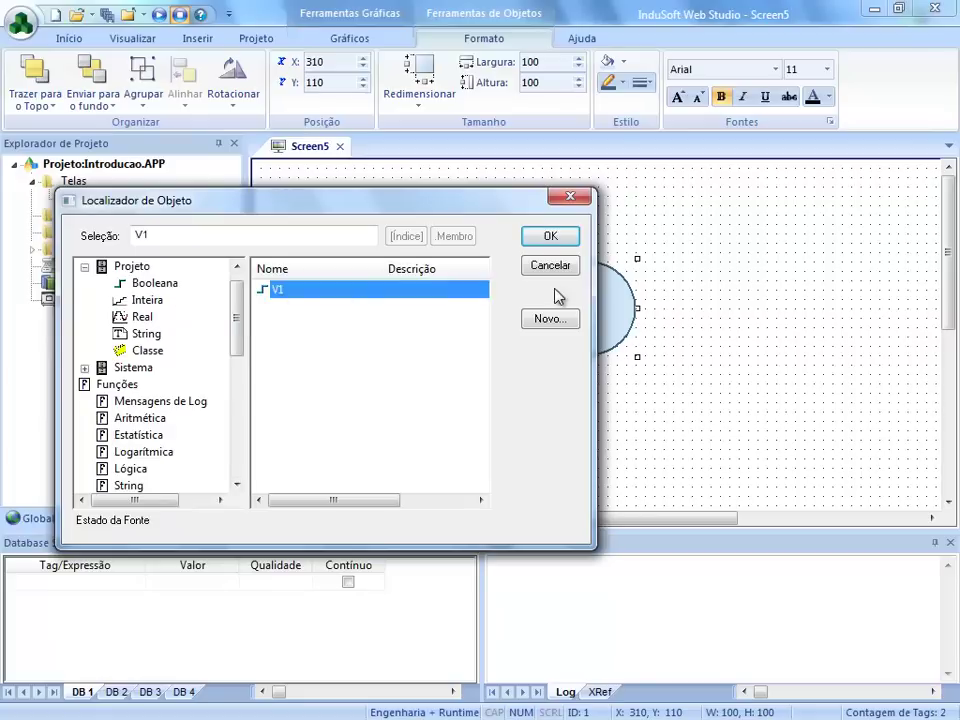
pyautogui.click(555, 240)
pyautogui.moveTo(330, 315); pyautogui.dragTo(287, 315)
pyautogui.click(329, 318)
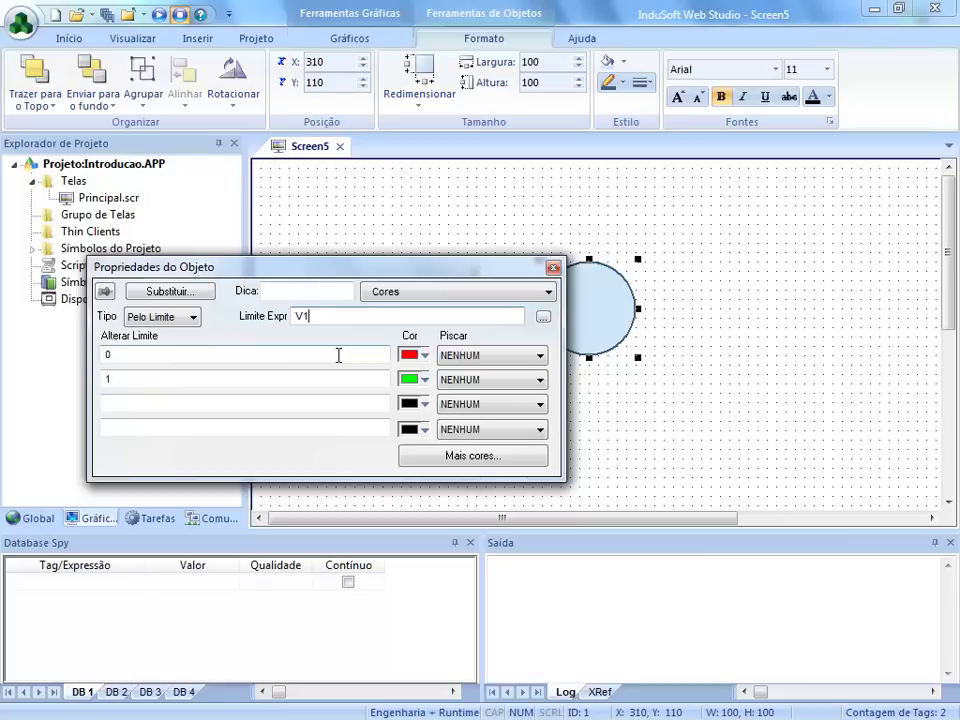
# Step: Review the limit values and colors in the first two rows of the circle's color animation
pyautogui.click(115, 354)
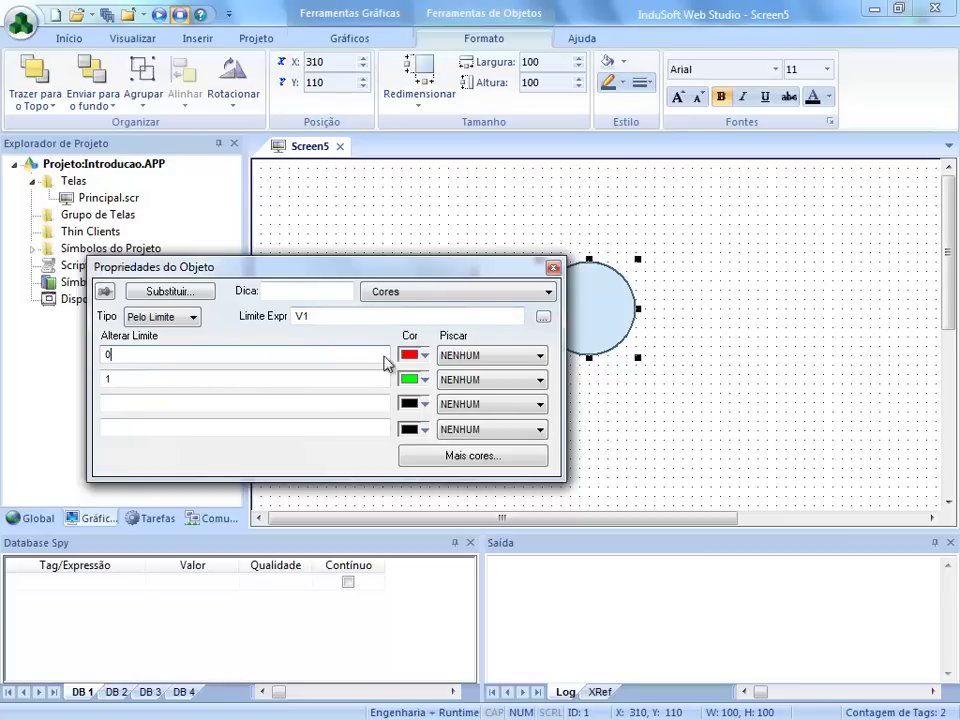
pyautogui.click(425, 356)
pyautogui.click(274, 358)
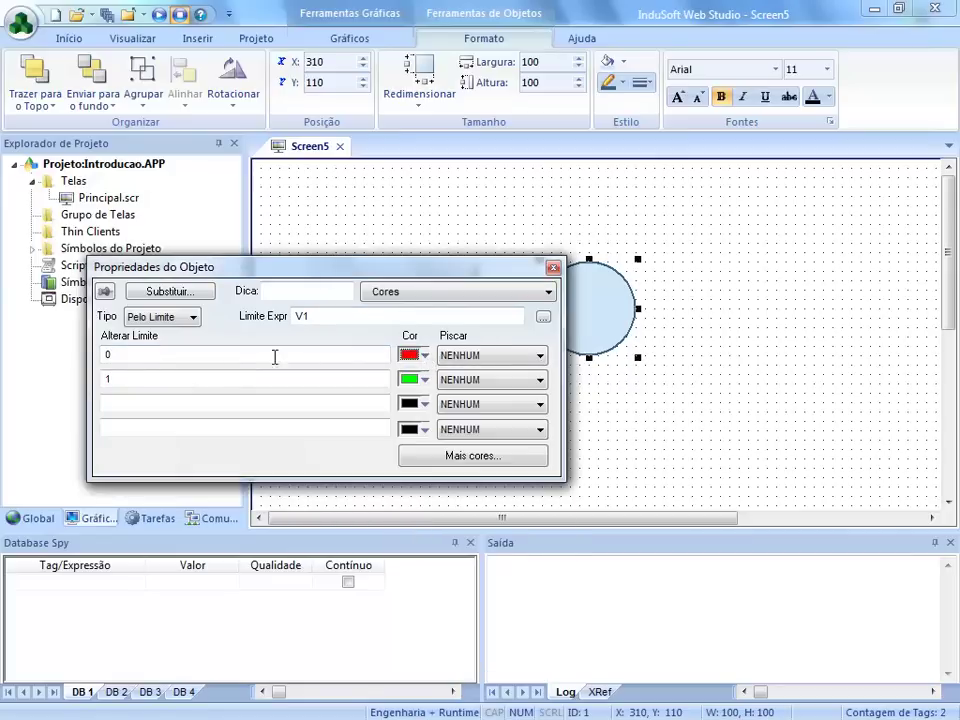
pyautogui.click(424, 357)
pyautogui.click(216, 392)
pyautogui.moveTo(94, 379); pyautogui.dragTo(348, 380)
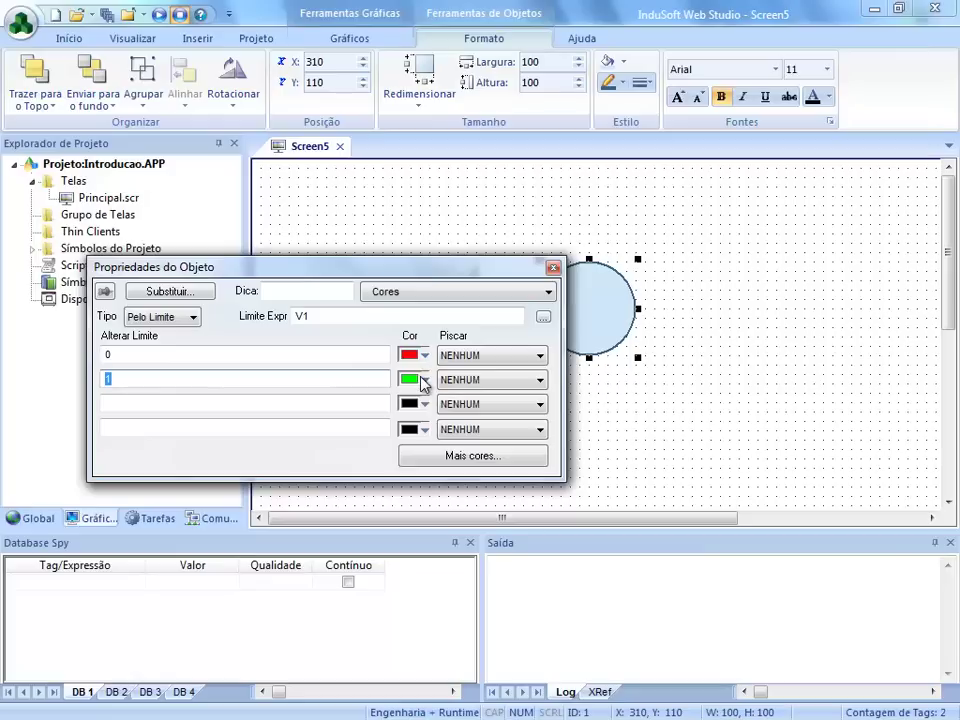
# Step: Close the circle's properties and move the Toggle button slightly up and to the left
pyautogui.click(645, 434)
pyautogui.moveTo(408, 328)
pyautogui.mouseDown()
pyautogui.moveTo(360, 280)
pyautogui.moveTo(380, 293)
pyautogui.moveTo(380, 313)
pyautogui.moveTo(451, 327)
pyautogui.moveTo(393, 320)
pyautogui.mouseUp()
pyautogui.click(436, 414)
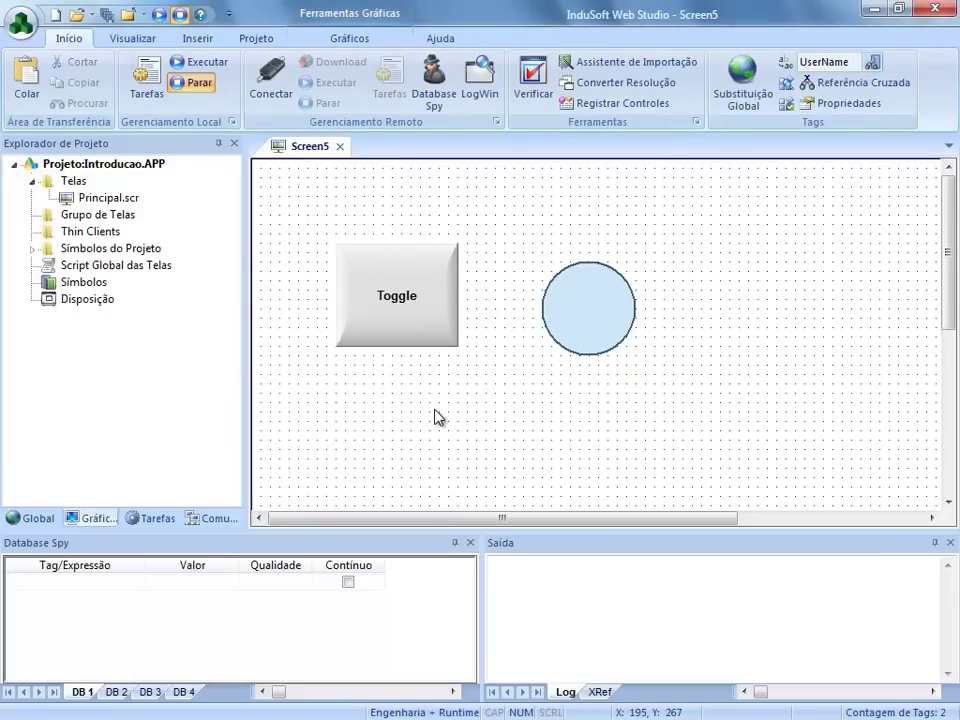
# Step: Turn off Alinhar à Grade in the screen's grid settings and move the Toggle button slightly
pyautogui.rightClick(436, 414)
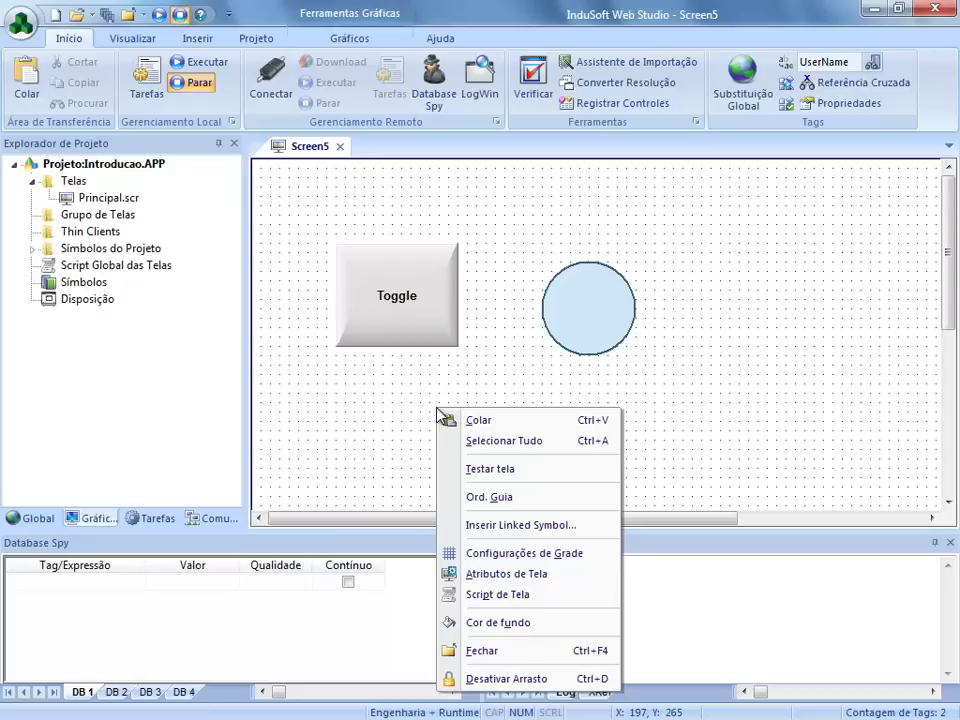
pyautogui.click(470, 553)
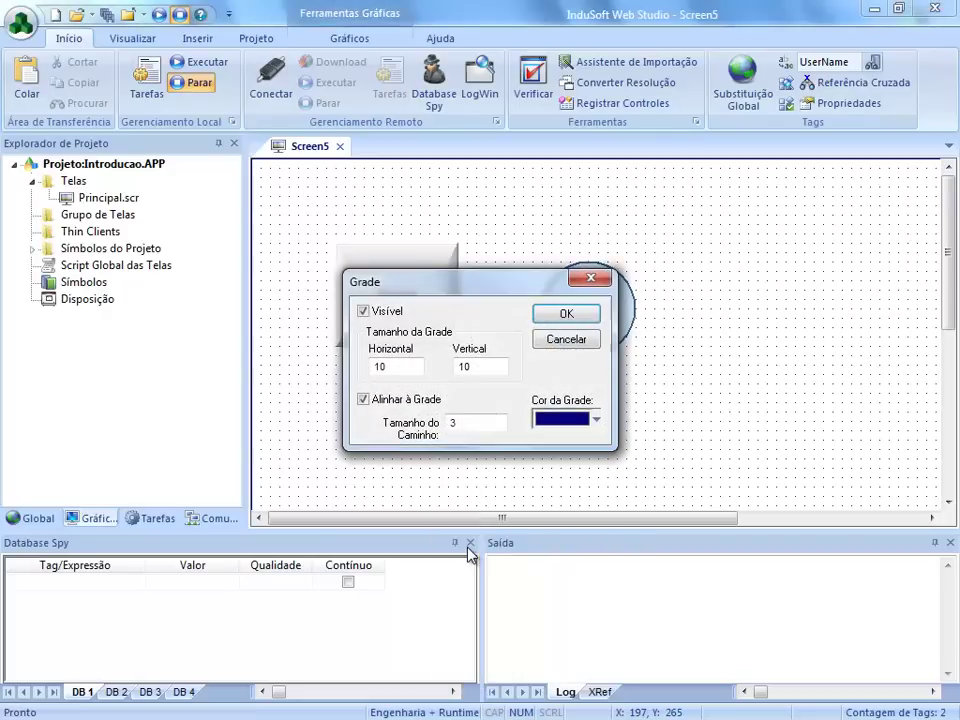
pyautogui.click(364, 399)
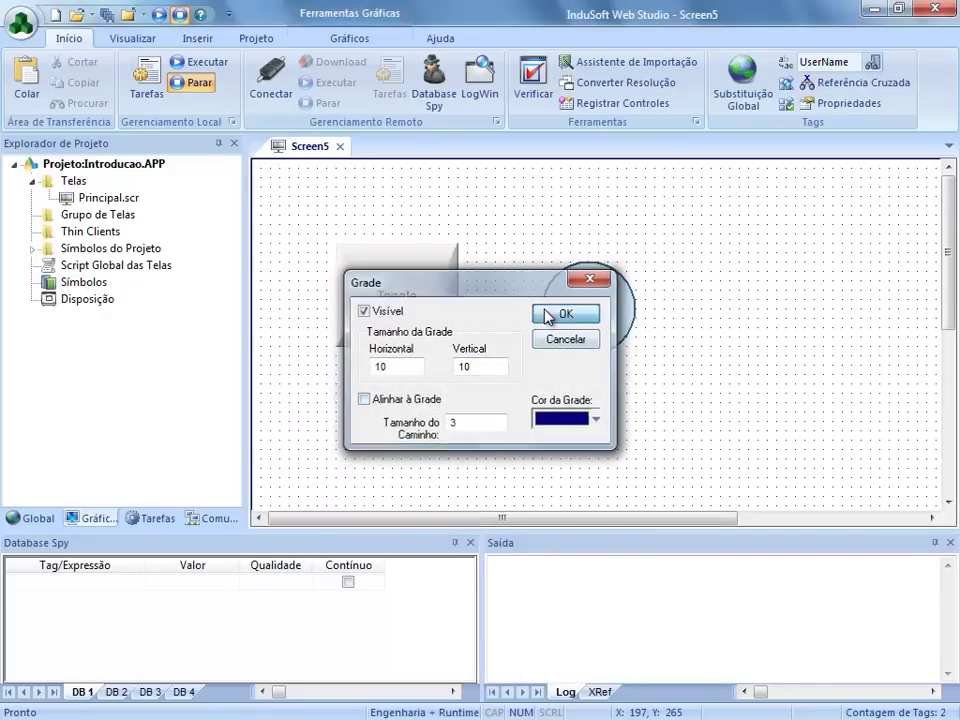
pyautogui.click(549, 316)
pyautogui.moveTo(396, 296)
pyautogui.mouseDown()
pyautogui.moveTo(454, 274)
pyautogui.moveTo(360, 242)
pyautogui.moveTo(362, 250)
pyautogui.moveTo(332, 229)
pyautogui.moveTo(343, 240)
pyautogui.moveTo(504, 238)
pyautogui.moveTo(356, 281)
pyautogui.moveTo(388, 311)
pyautogui.moveTo(381, 236)
pyautogui.moveTo(365, 260)
pyautogui.moveTo(322, 224)
pyautogui.moveTo(399, 293)
pyautogui.mouseUp()
pyautogui.click(414, 412)
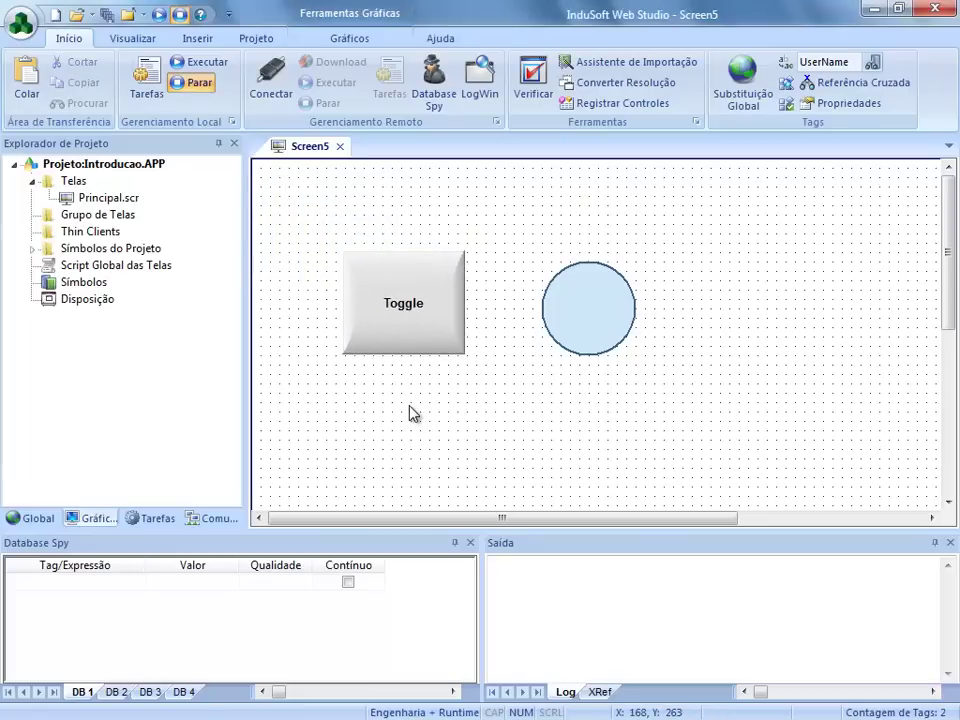
# Step: Turn Alinhar à Grade back on in the screen's grid settings
pyautogui.rightClick(409, 406)
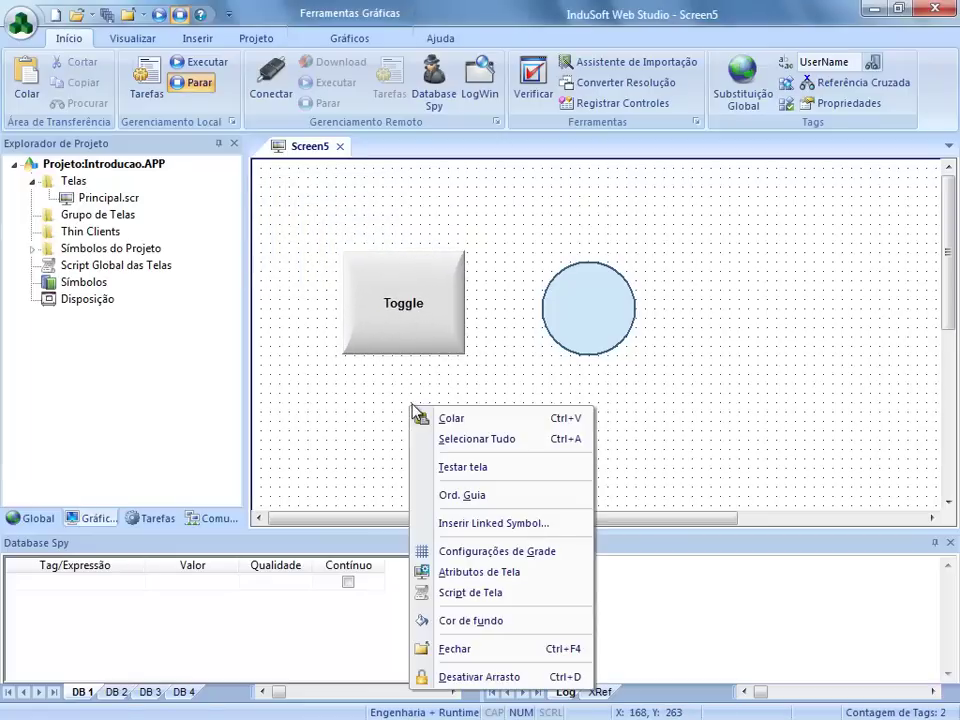
pyautogui.click(443, 552)
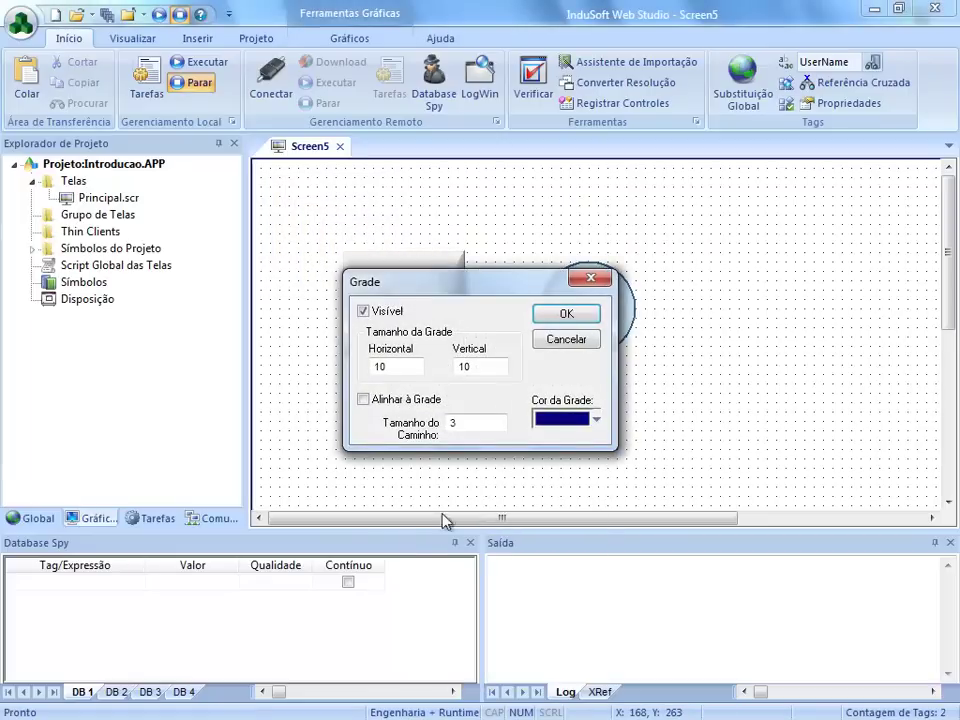
pyautogui.click(366, 401)
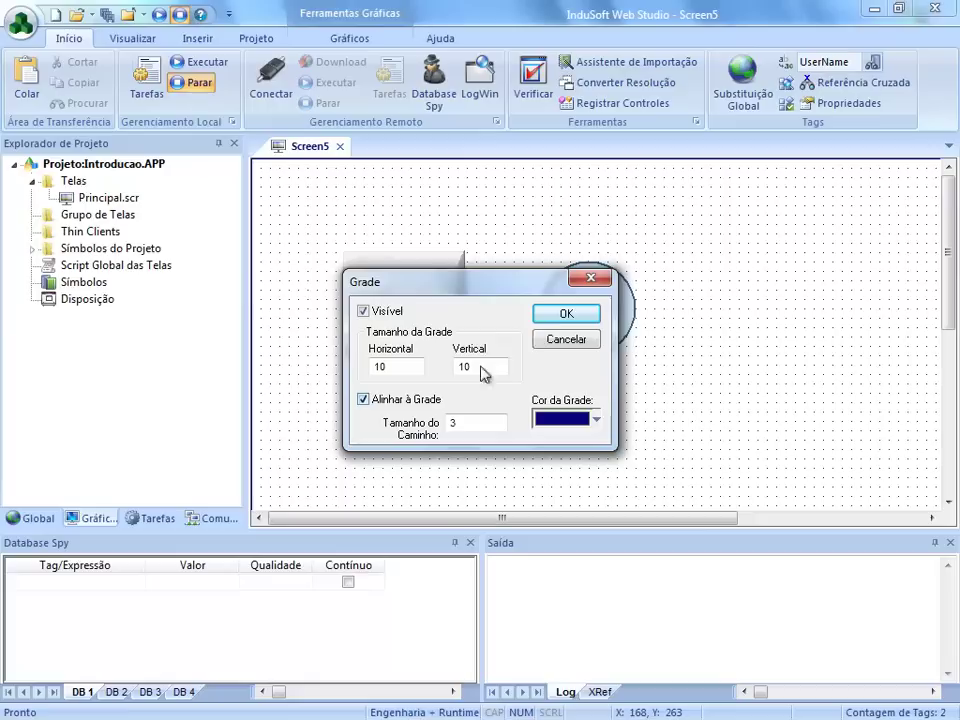
pyautogui.click(551, 322)
# Step: Reposition the Toggle button and the circle so they sit close together side by side, with the circle slightly higher
pyautogui.moveTo(422, 315); pyautogui.dragTo(388, 293)
pyautogui.click(306, 212)
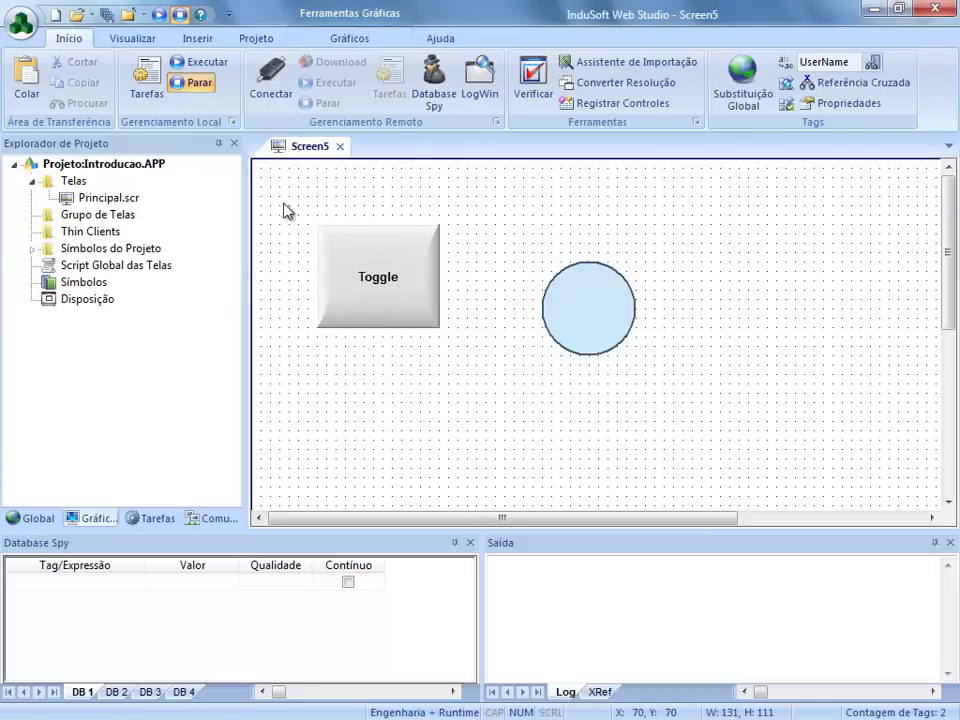
pyautogui.moveTo(604, 323)
pyautogui.mouseDown()
pyautogui.moveTo(601, 300)
pyautogui.moveTo(583, 305)
pyautogui.moveTo(592, 314)
pyautogui.mouseUp()
pyautogui.moveTo(426, 291); pyautogui.dragTo(476, 333)
pyautogui.moveTo(566, 323); pyautogui.dragTo(591, 326)
pyautogui.click(499, 436)
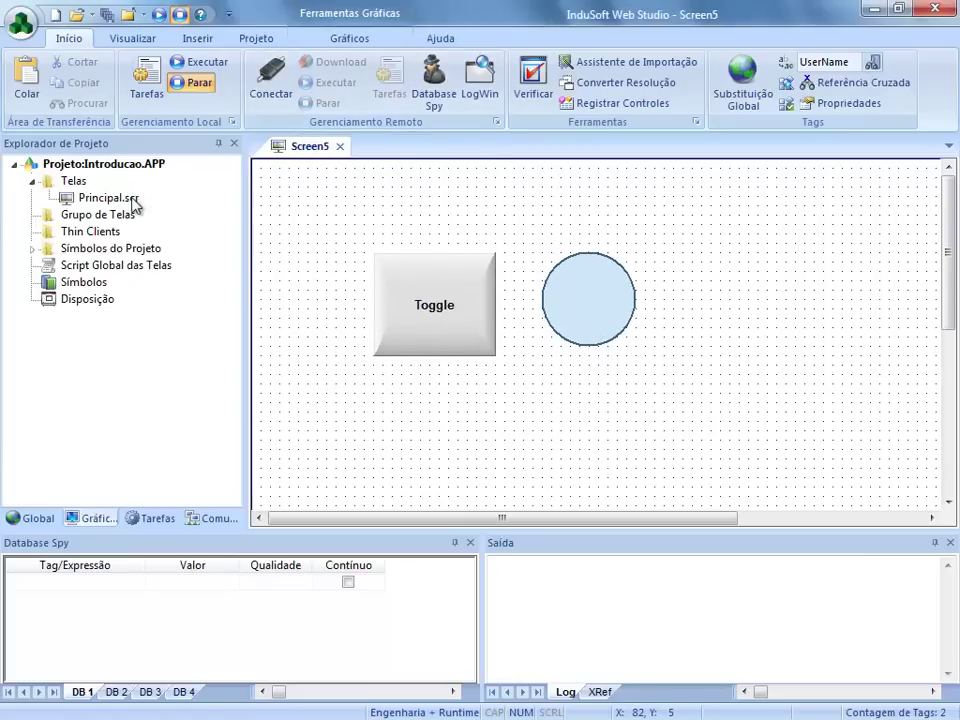
# Step: Add a button about 71 by 61 in the drawing's upper-left corner and caption it "Tela Principal"
pyautogui.click(337, 42)
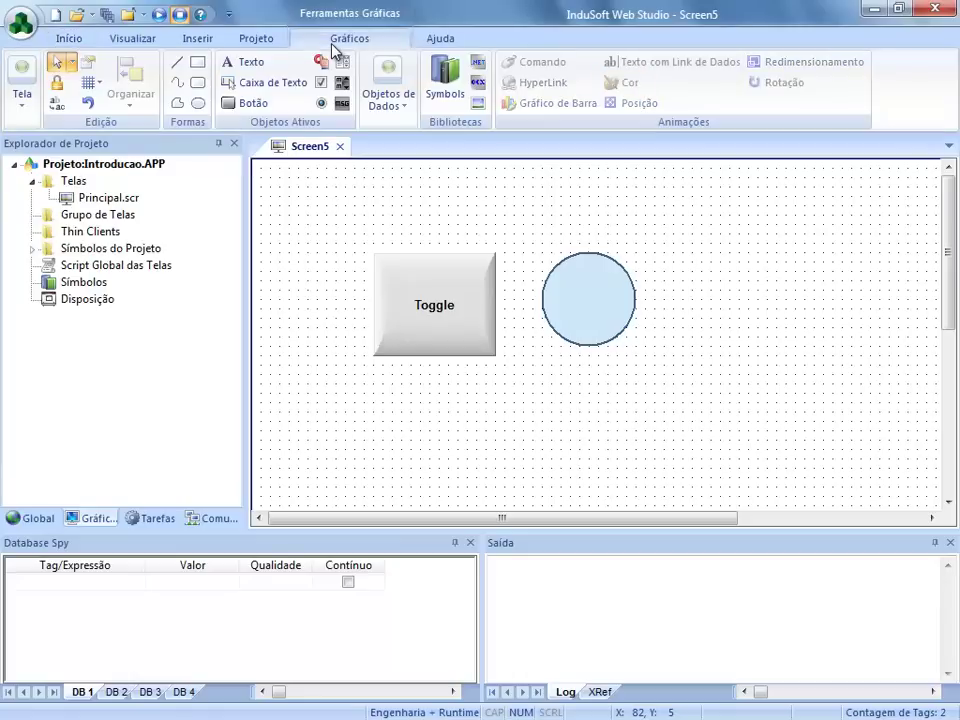
pyautogui.click(258, 103)
pyautogui.moveTo(269, 172); pyautogui.dragTo(339, 228)
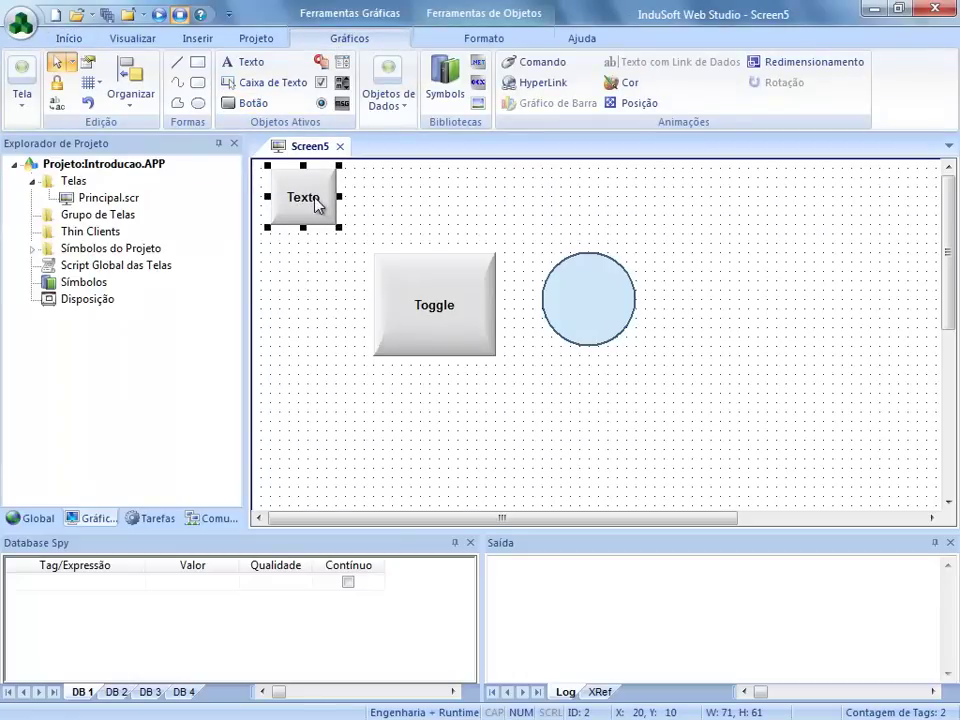
pyautogui.doubleClick(318, 204)
pyautogui.moveTo(141, 341); pyautogui.dragTo(98, 348)
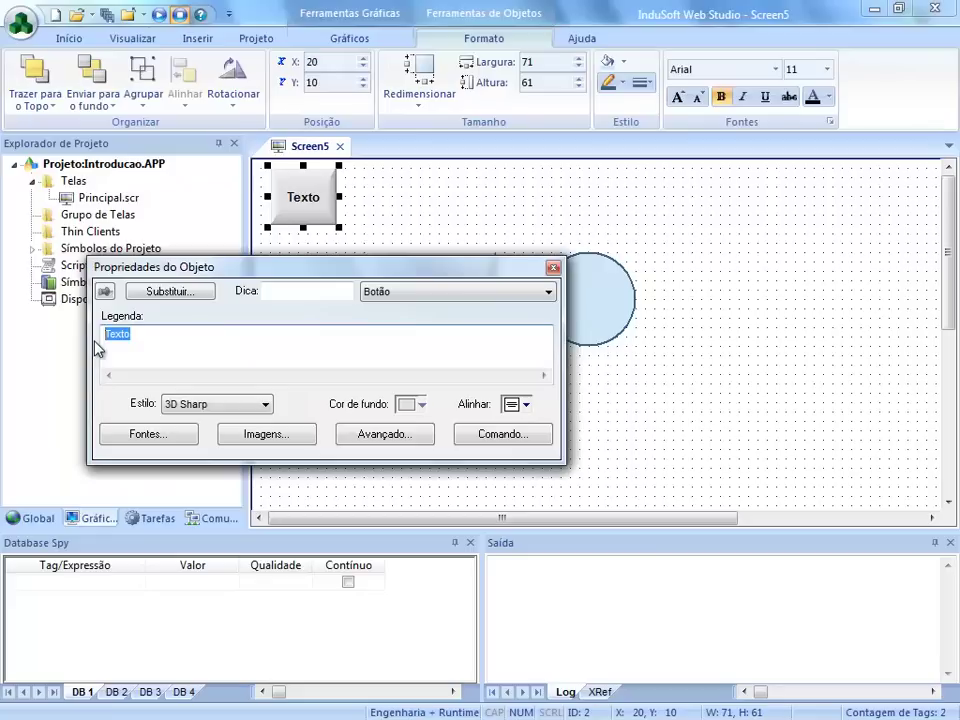
pyautogui.write('Tela Principal')
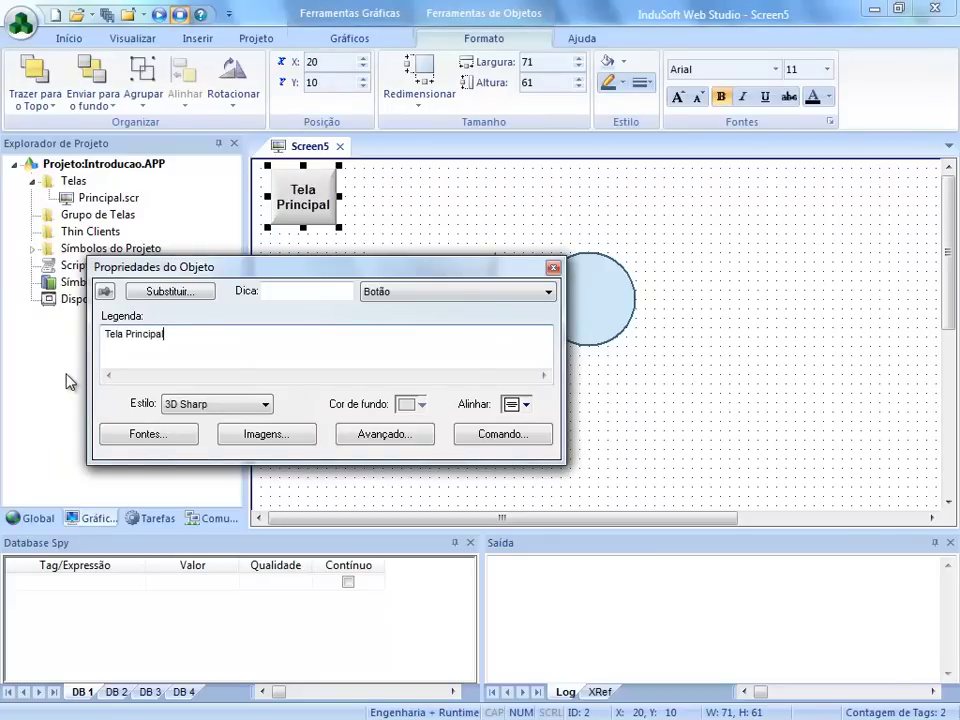
# Step: Give the Tela Principal button an Abrir Tela command that opens the Principal screen
pyautogui.click(531, 442)
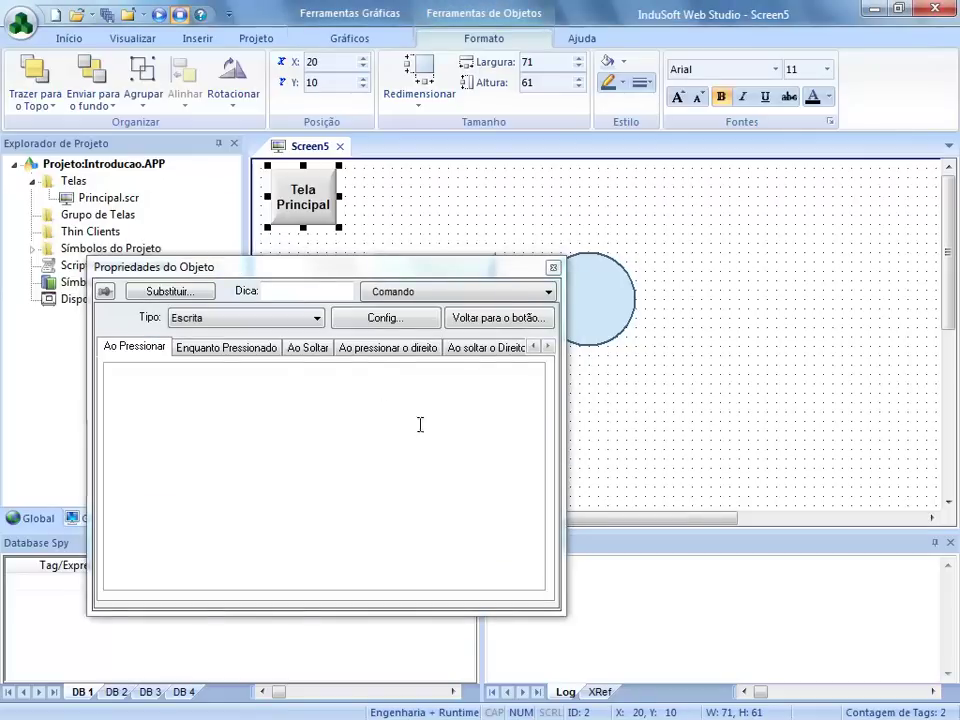
pyautogui.click(300, 320)
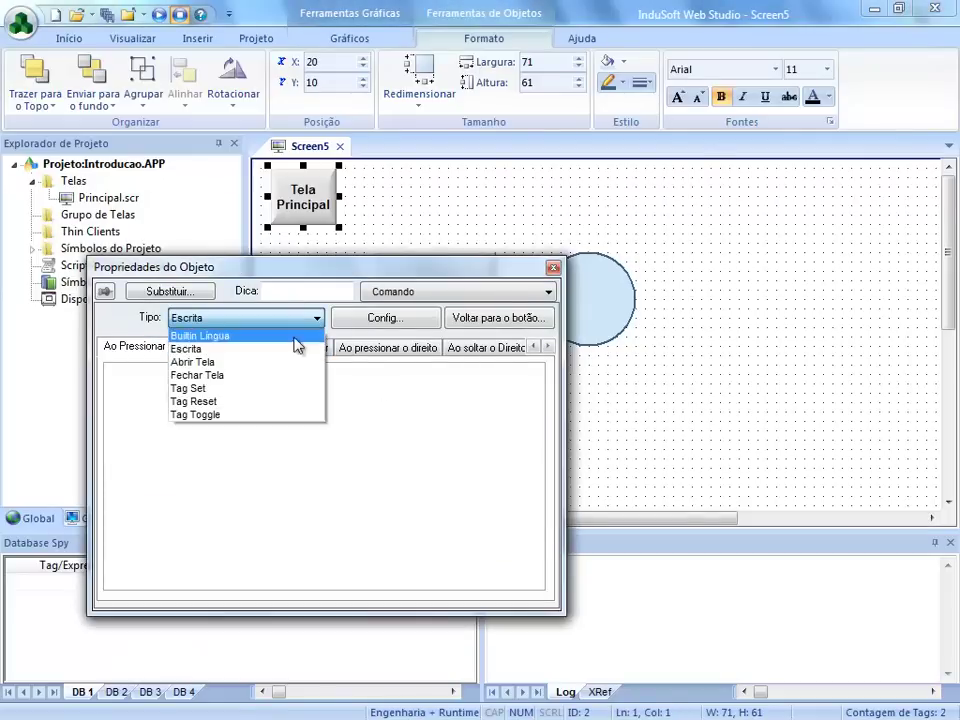
pyautogui.click(269, 362)
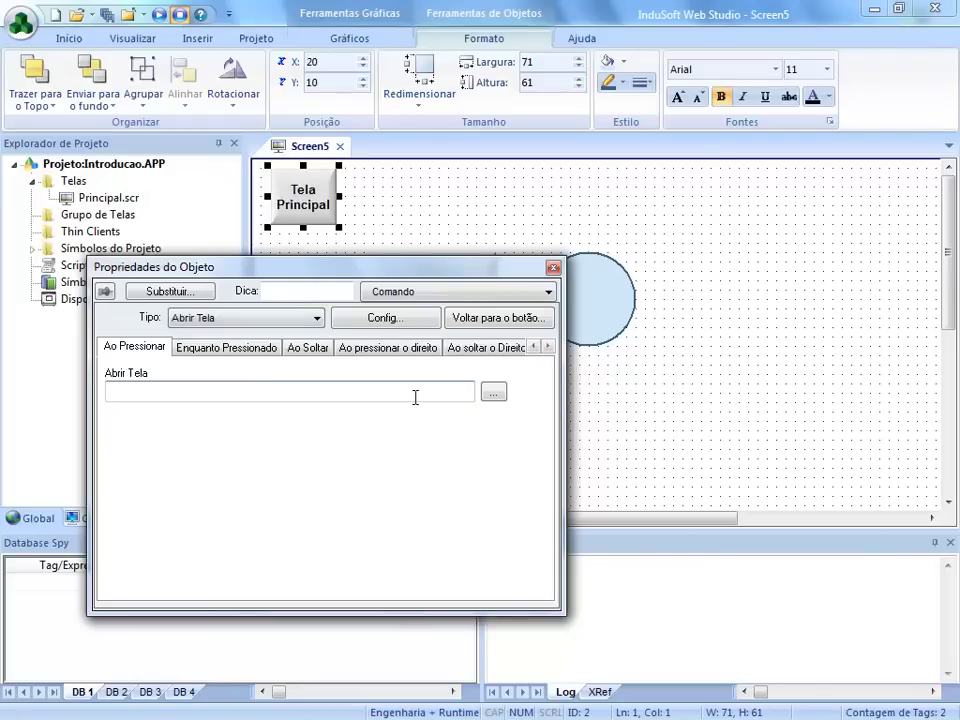
pyautogui.click(494, 394)
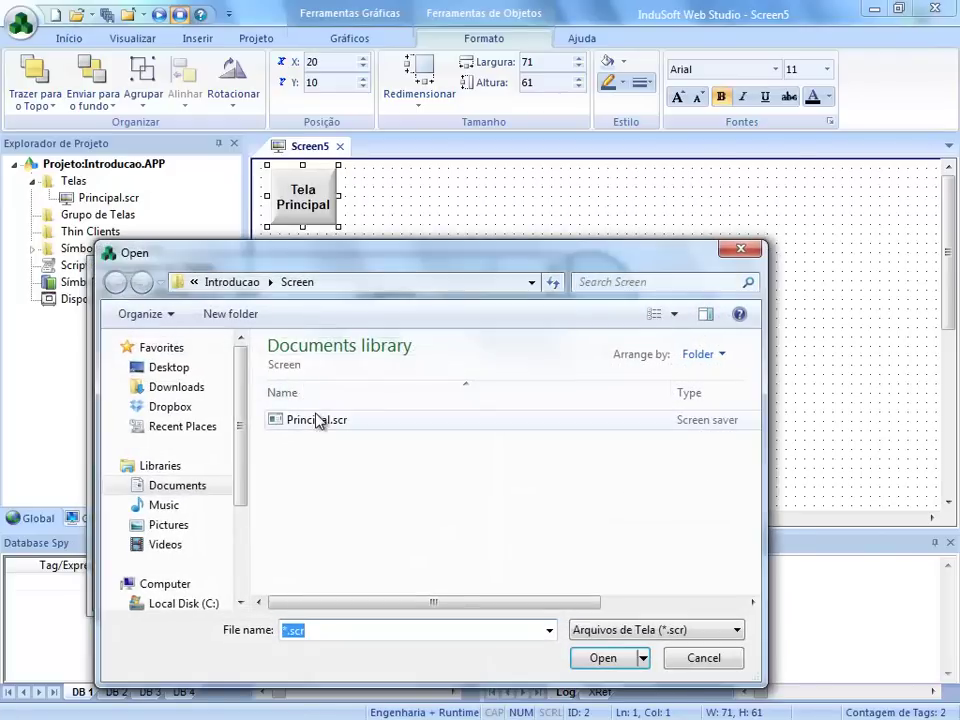
pyautogui.doubleClick(318, 421)
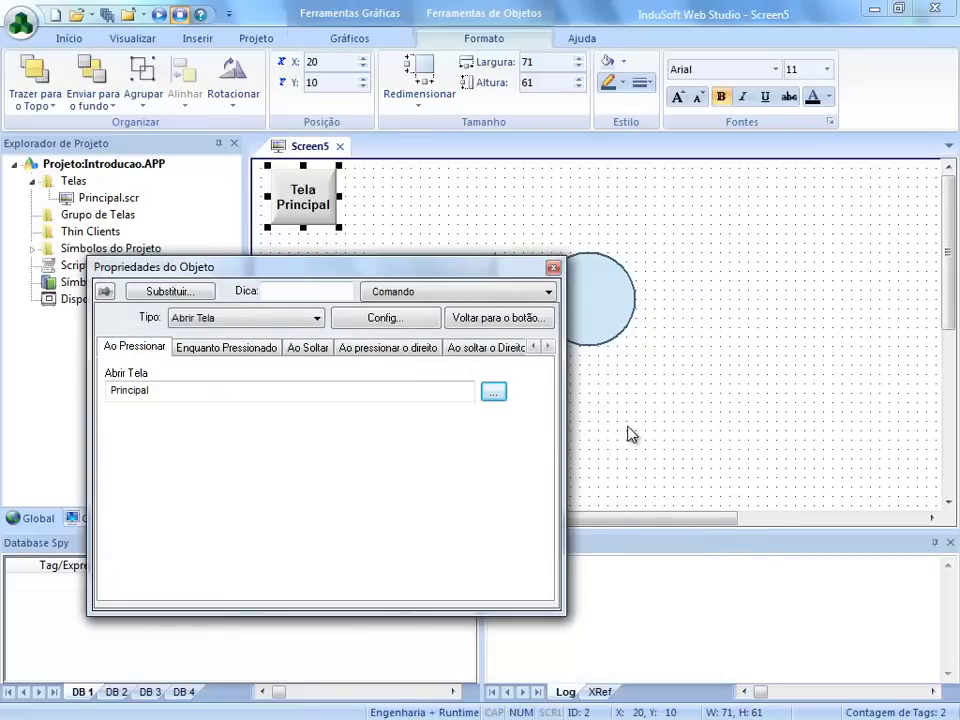
pyautogui.click(630, 435)
# Step: Close the current screen and save it in the project's Screen folder as botao
pyautogui.click(339, 146)
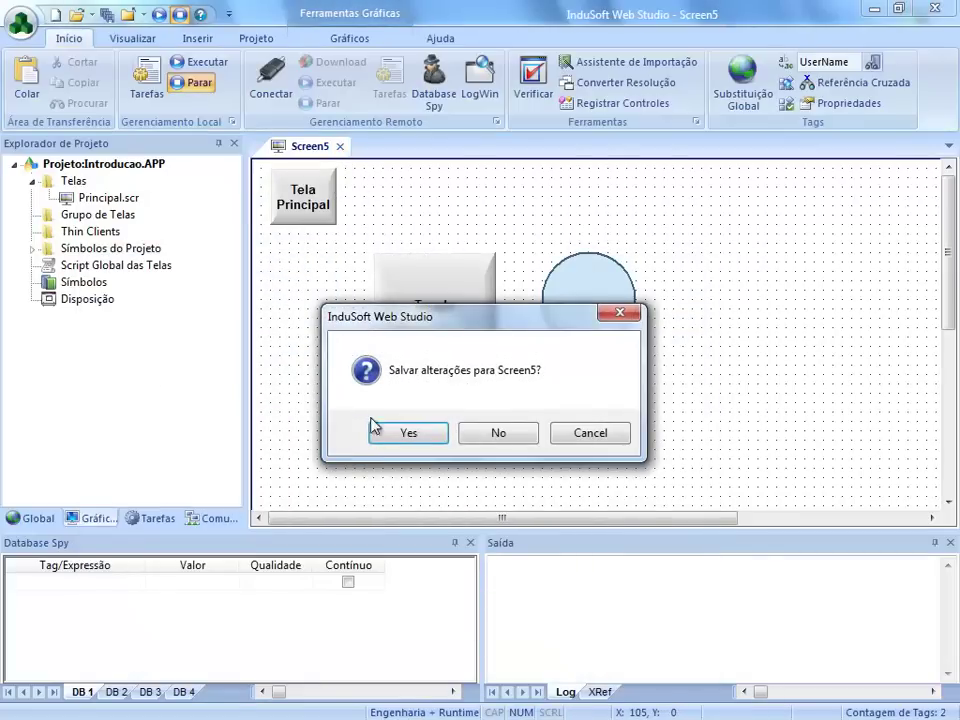
pyautogui.click(380, 436)
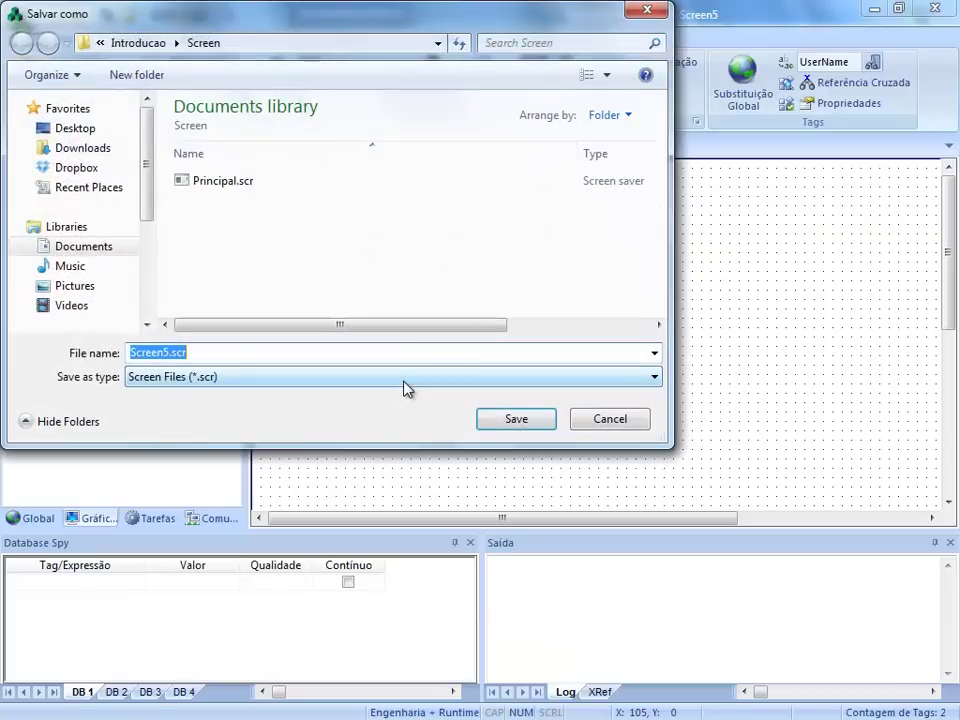
pyautogui.write('botao')
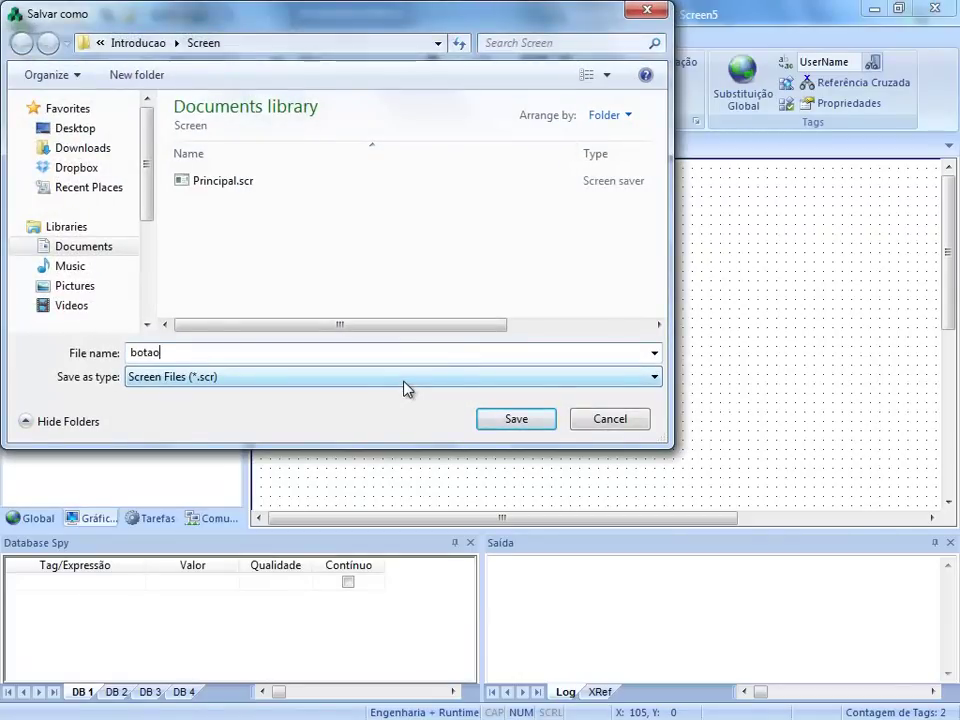
pyautogui.click(516, 418)
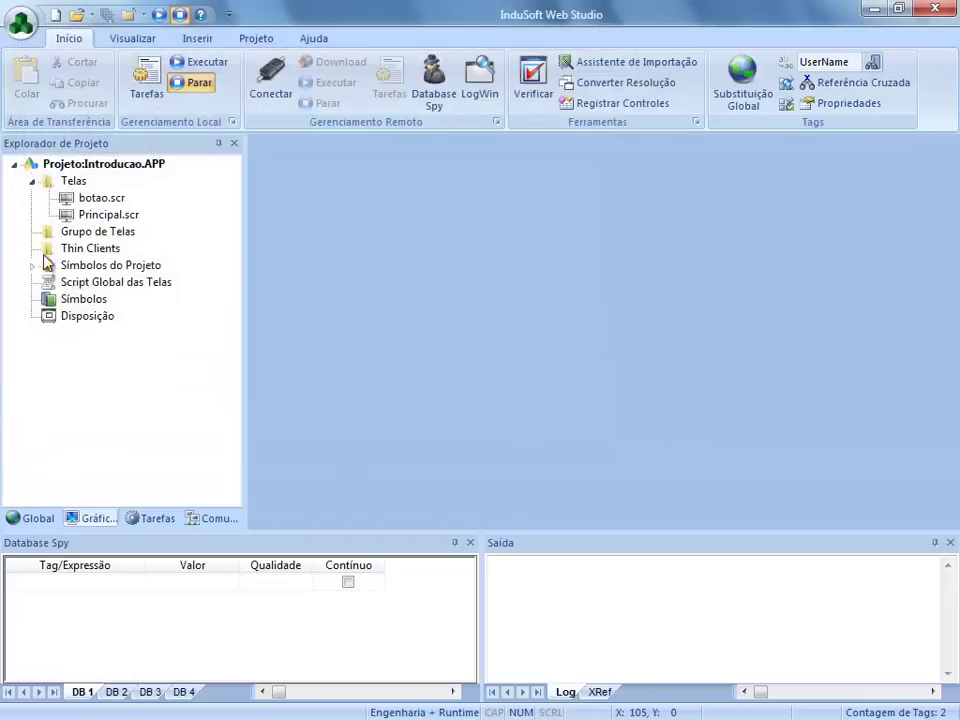
# Step: Open the Principal screen and move the slider and the rectangle together down and to the right
pyautogui.doubleClick(100, 215)
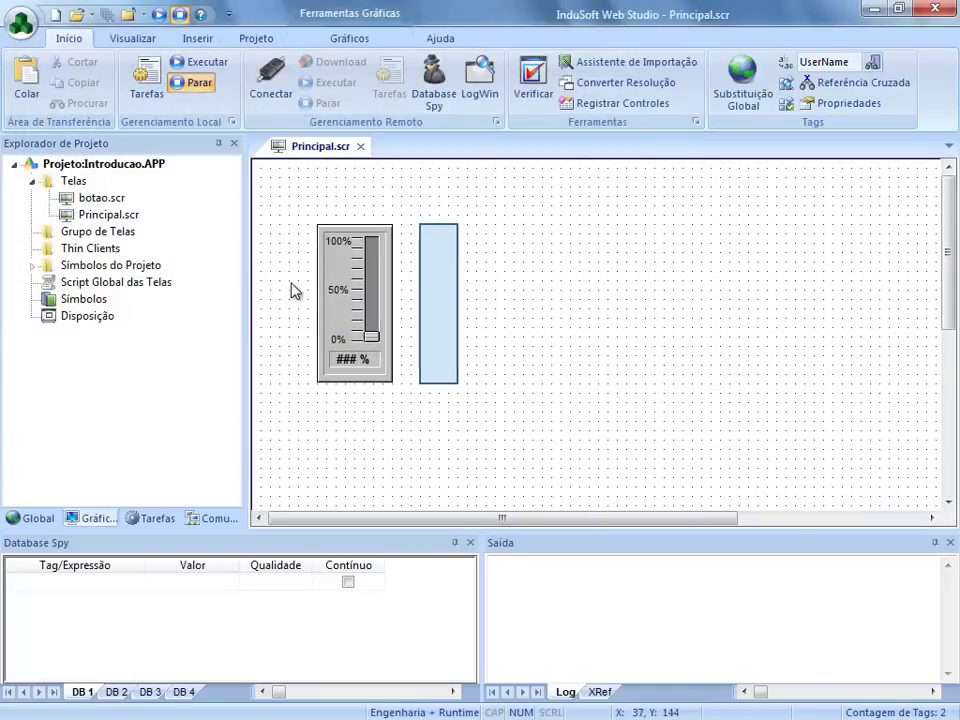
pyautogui.moveTo(310, 210); pyautogui.dragTo(470, 400)
pyautogui.moveTo(386, 321); pyautogui.dragTo(470, 350)
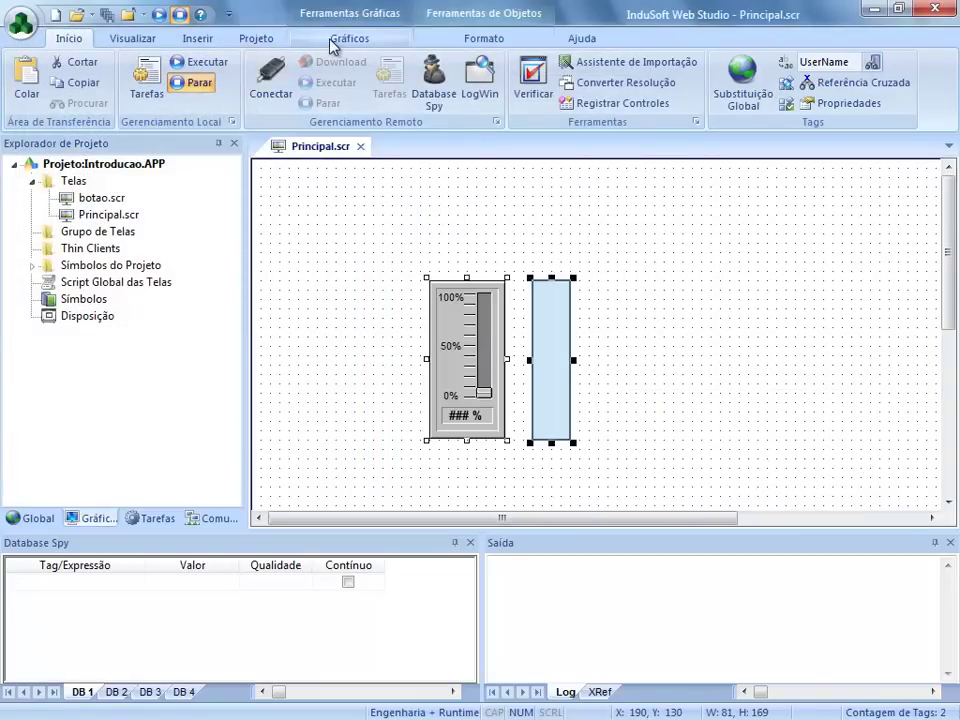
# Step: Add a button about 91 by 81 near the Principal screen's upper-left corner and caption it "Tela Botao"
pyautogui.click(345, 38)
pyautogui.click(256, 103)
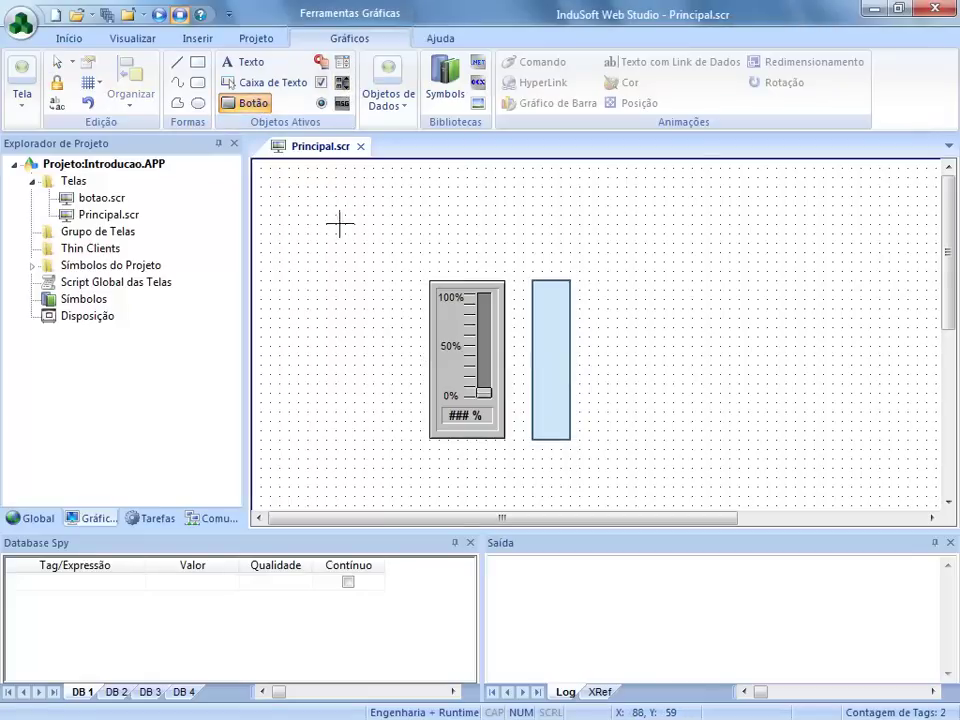
pyautogui.moveTo(281, 177); pyautogui.dragTo(367, 255)
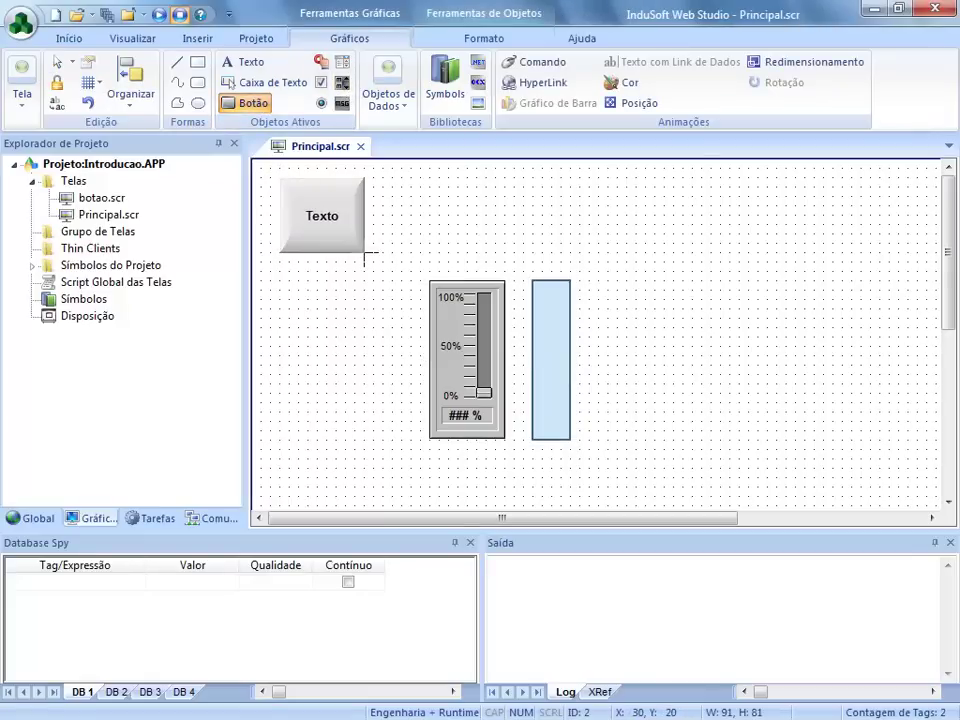
pyautogui.doubleClick(337, 236)
pyautogui.moveTo(171, 343); pyautogui.dragTo(103, 334)
pyautogui.write('Te')
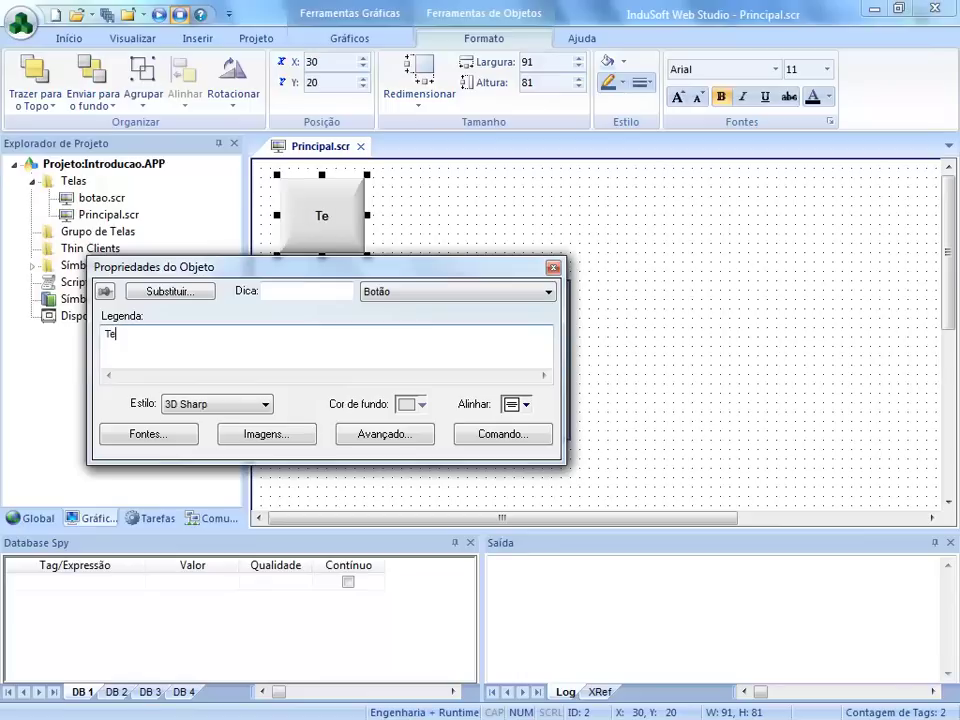
pyautogui.write('la Botao')
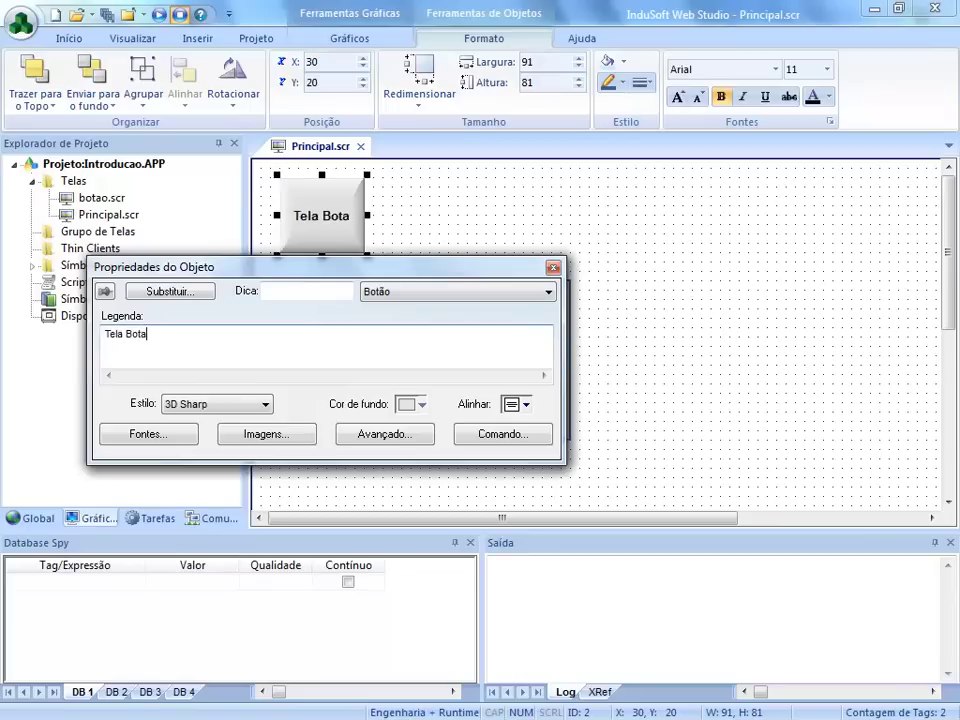
# Step: Give the Tela Botao button an Abrir Tela command that opens botao, and close the Principal screen with its changes saved
pyautogui.click(496, 433)
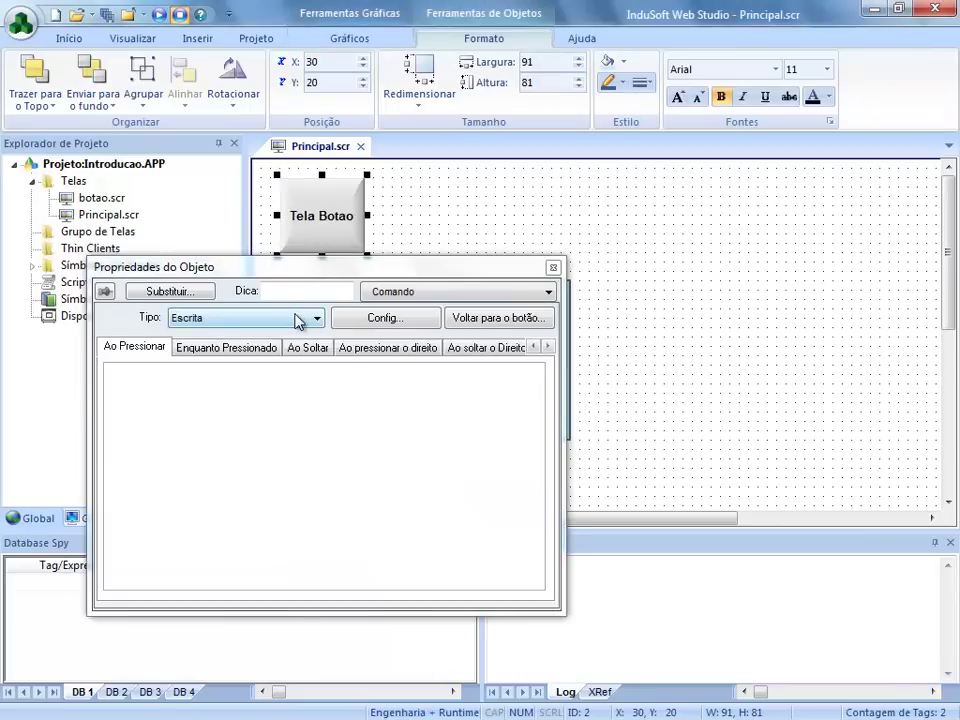
pyautogui.click(298, 319)
pyautogui.click(243, 362)
pyautogui.click(494, 393)
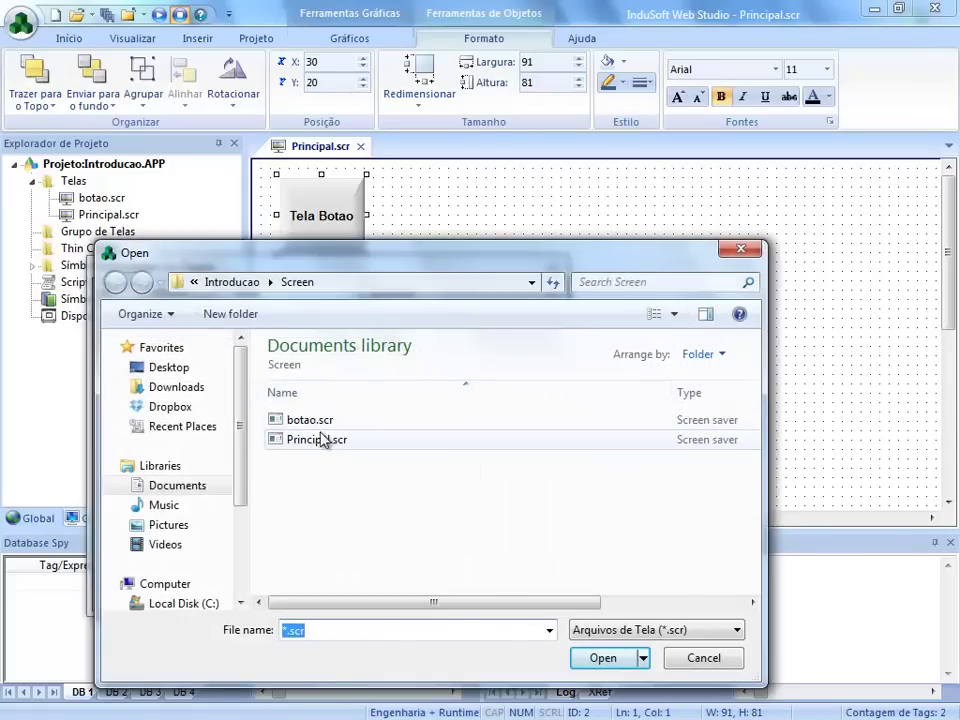
pyautogui.click(327, 426)
pyautogui.doubleClick(327, 426)
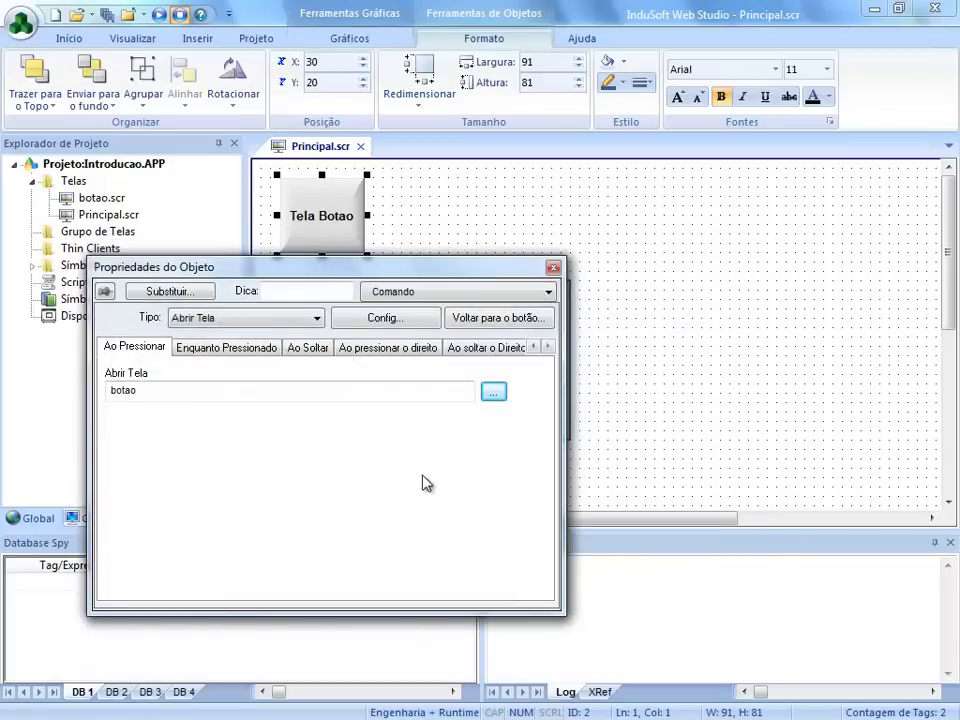
pyautogui.click(692, 418)
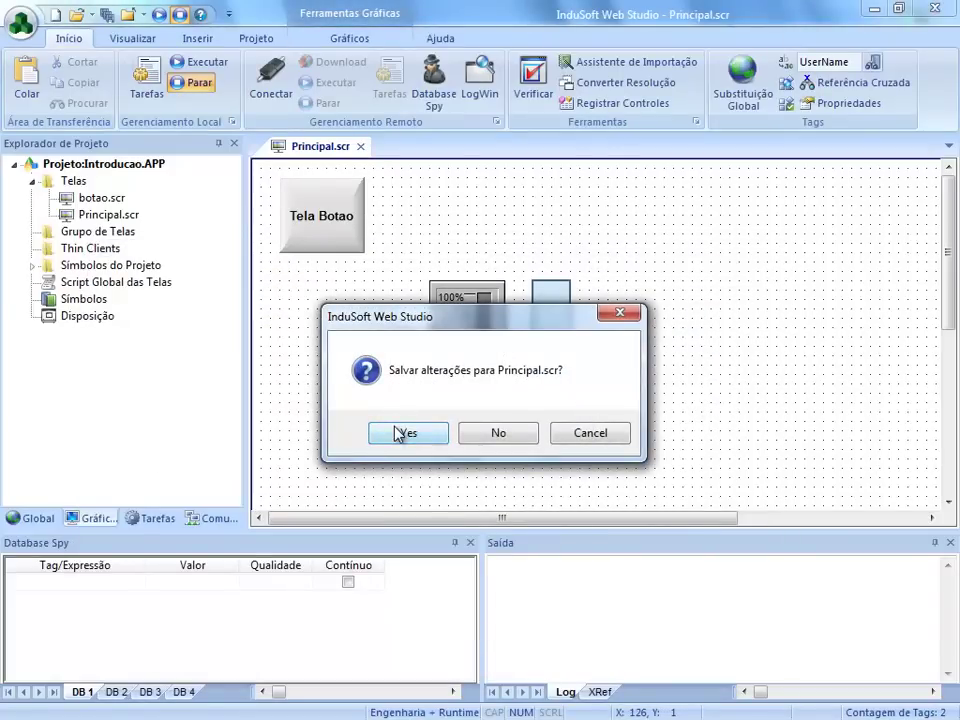
pyautogui.click(400, 433)
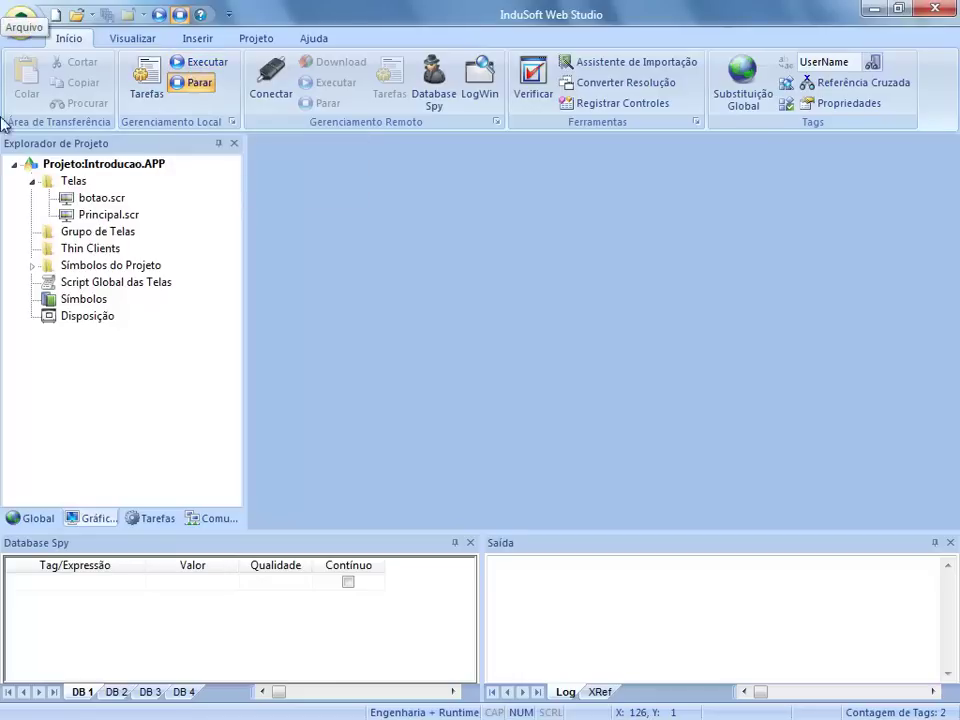
# Step: Define Principal.scr as the project's initial screen from the project explorer
pyautogui.click(104, 216)
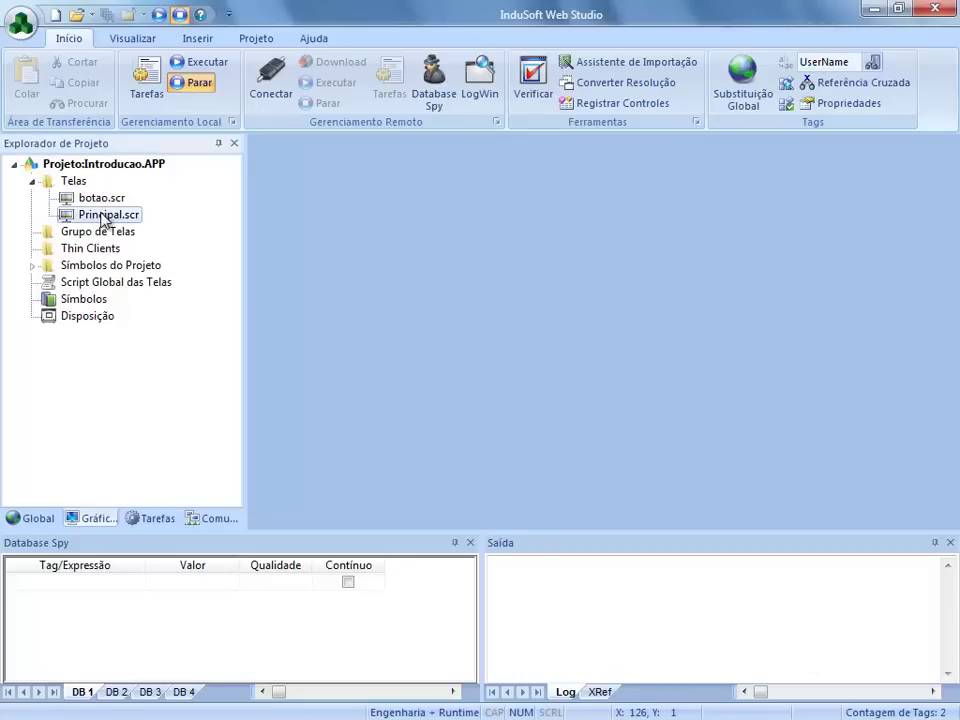
pyautogui.rightClick(104, 219)
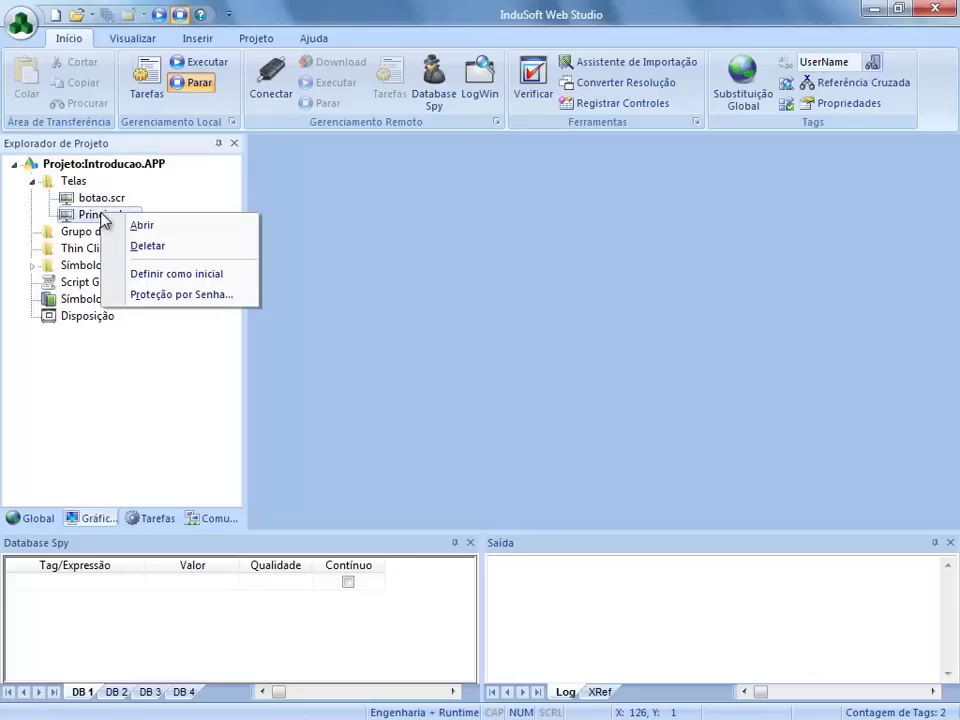
pyautogui.click(175, 274)
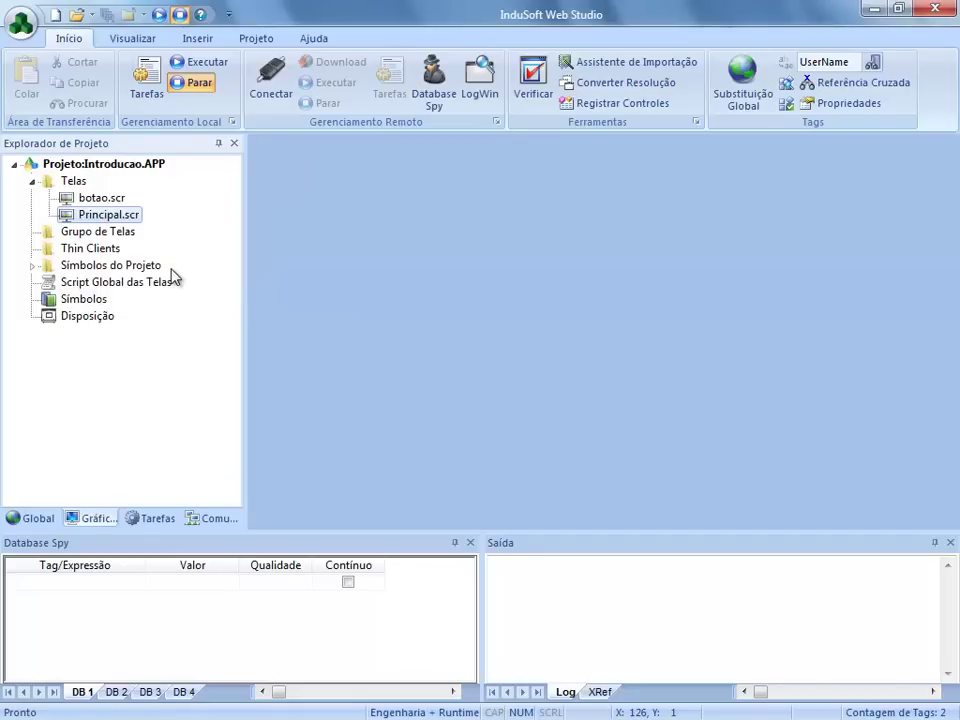
# Step: Make botao.scr the project's initial screen from the project explorer
pyautogui.click(103, 200)
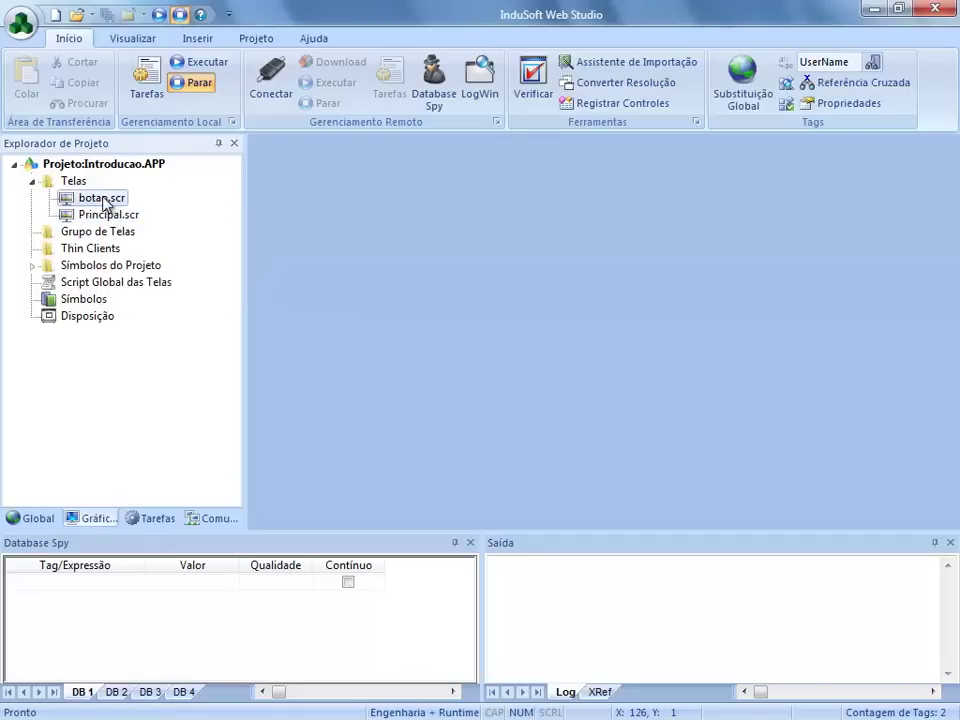
pyautogui.rightClick(104, 203)
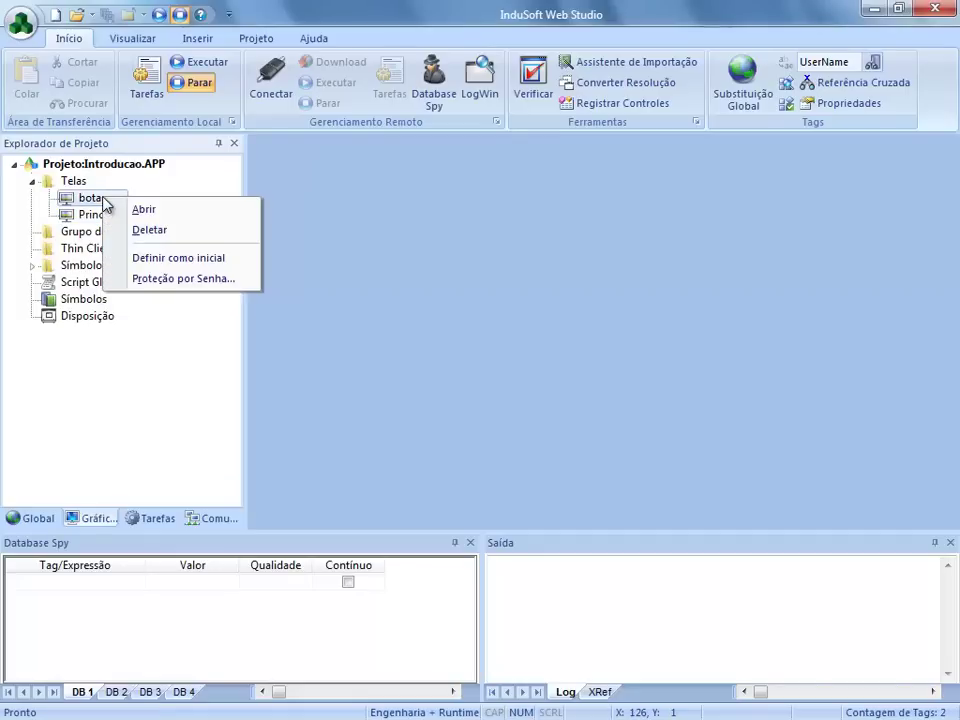
pyautogui.click(136, 259)
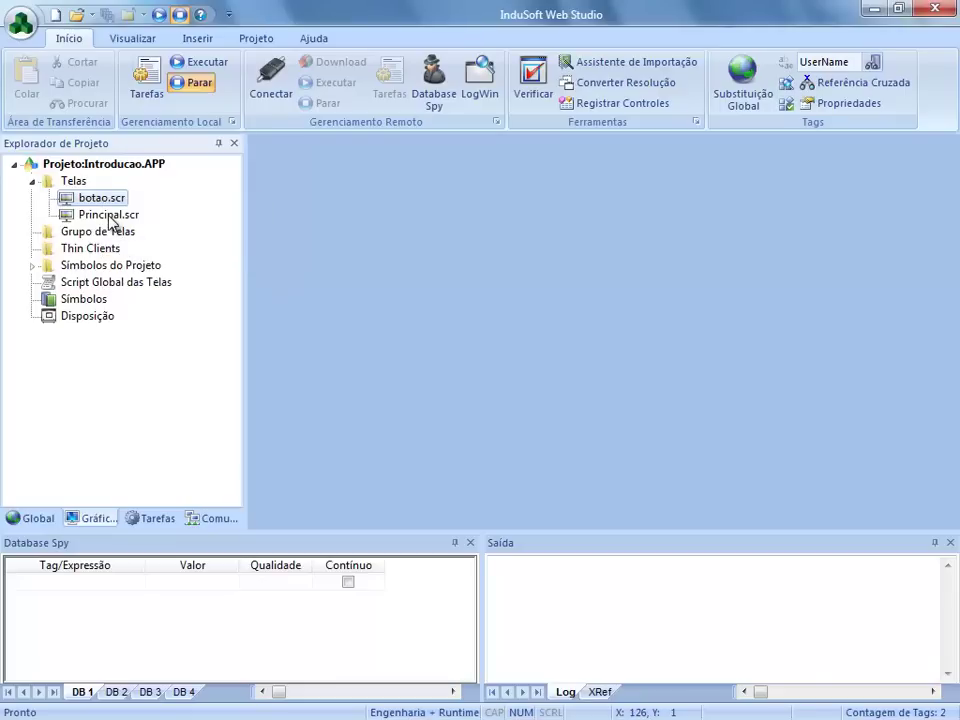
# Step: Set Tela inicial to Principal.scr in the project's Visualizador settings and apply the change
pyautogui.click(241, 46)
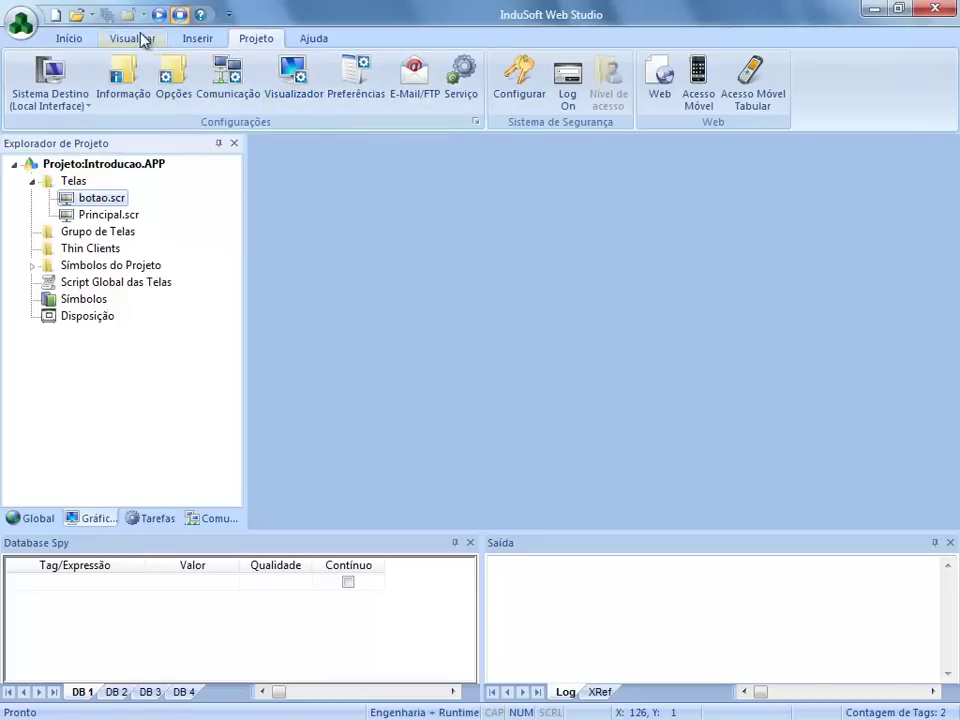
pyautogui.click(281, 78)
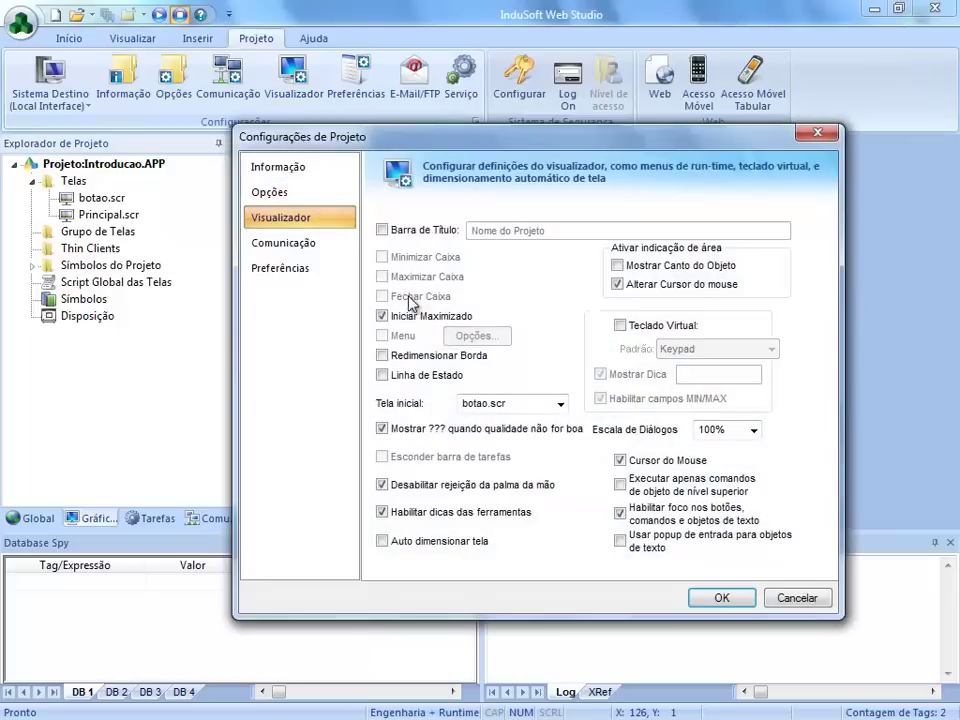
pyautogui.click(560, 404)
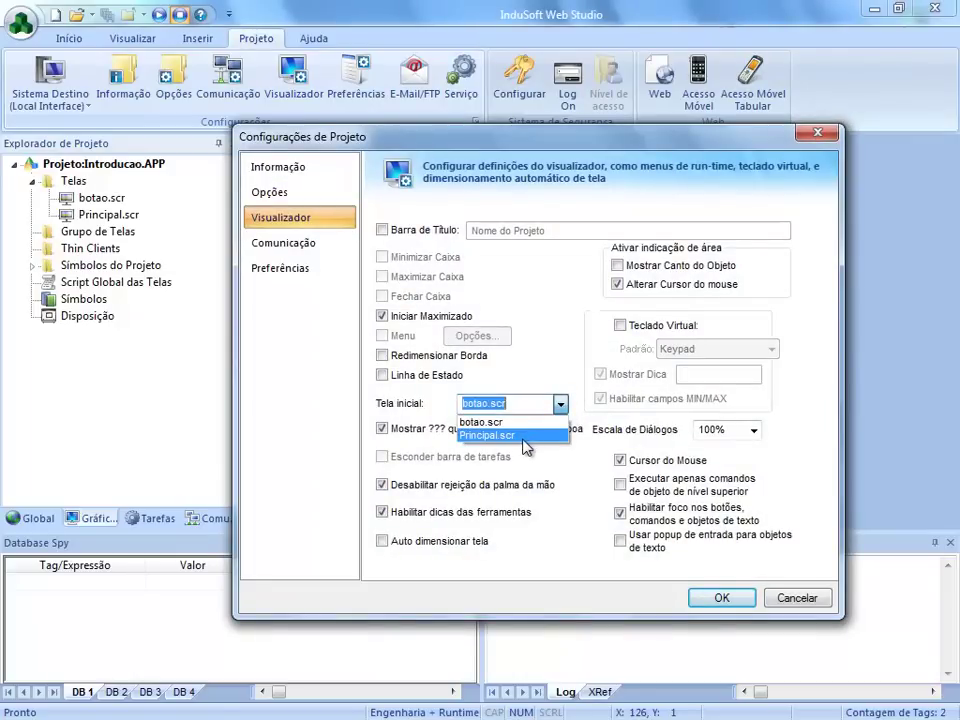
pyautogui.click(500, 436)
pyautogui.click(718, 600)
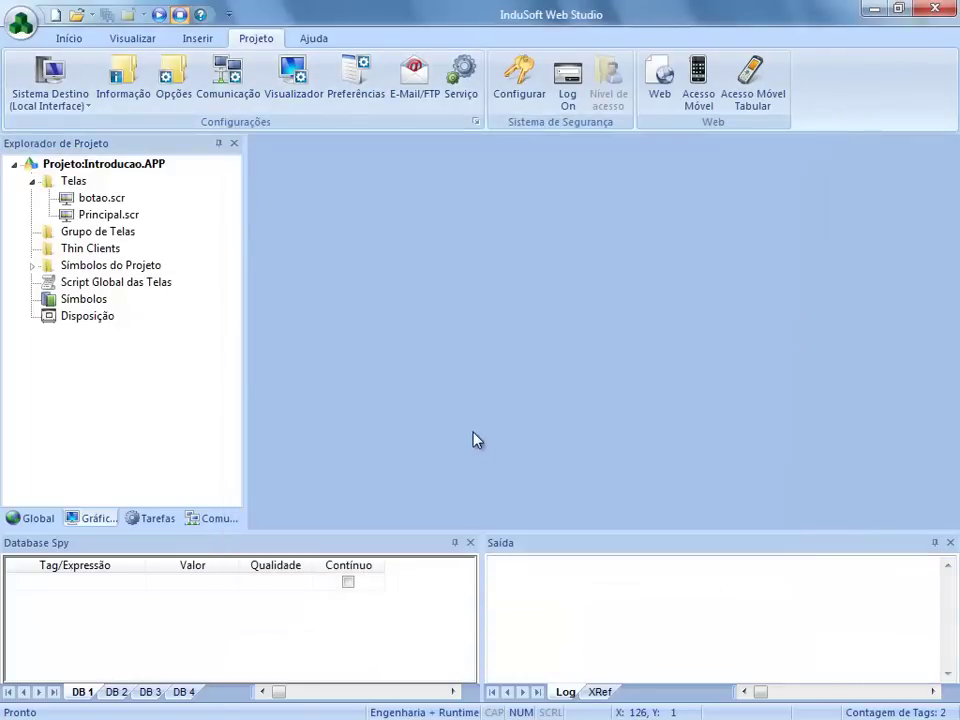
# Step: Run the project and test the Principal screen's slider by moving it to about 68% and back to about 46%
pyautogui.click(70, 40)
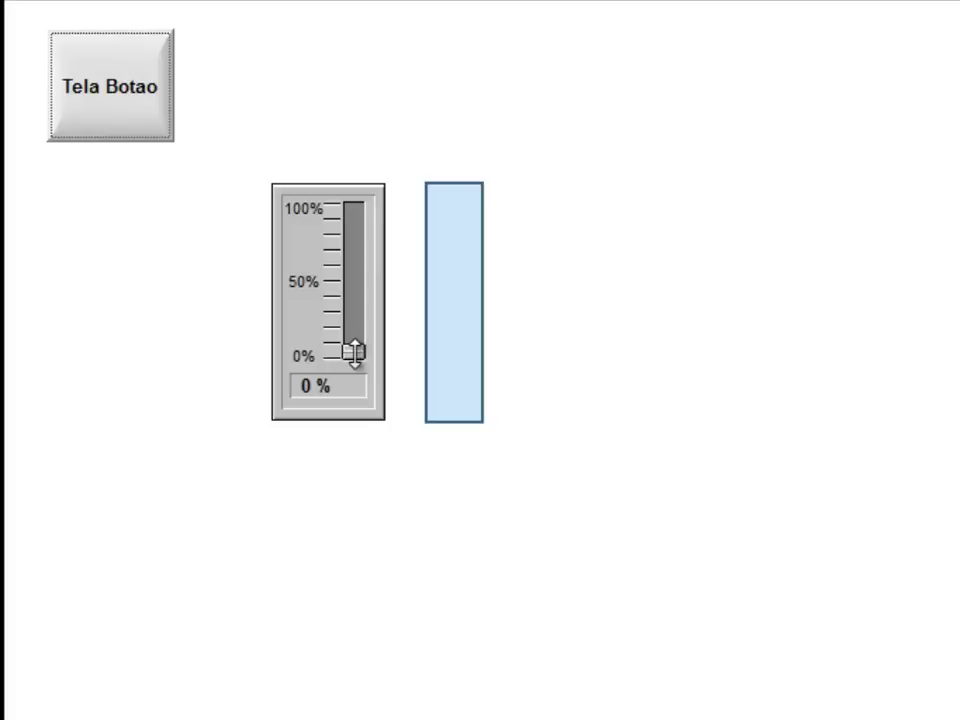
pyautogui.moveTo(354, 352); pyautogui.dragTo(354, 255)
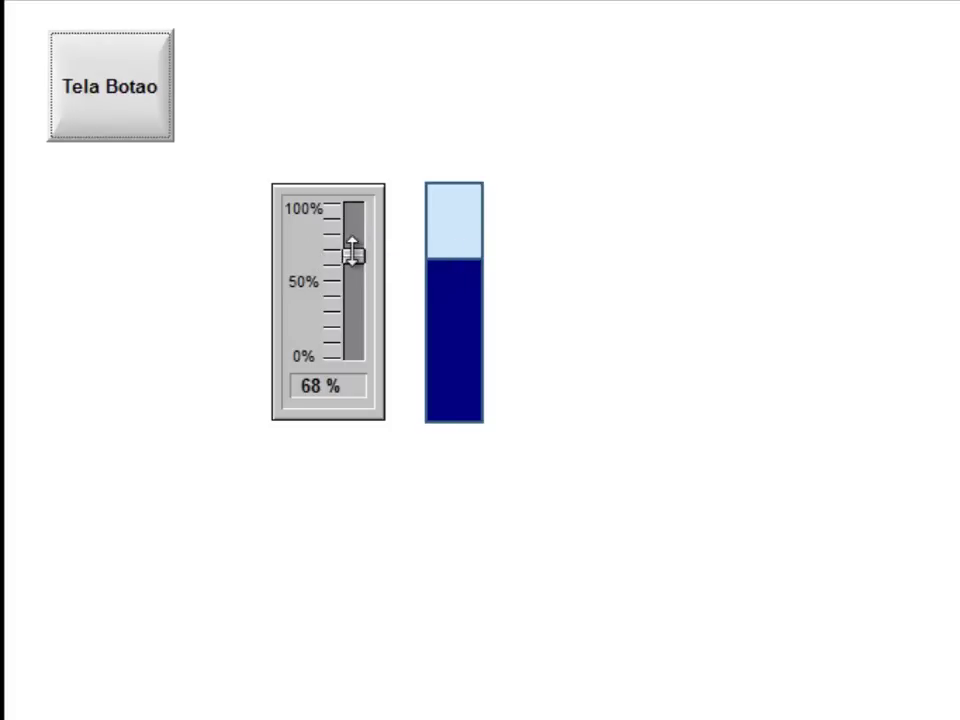
pyautogui.moveTo(352, 255); pyautogui.dragTo(354, 286)
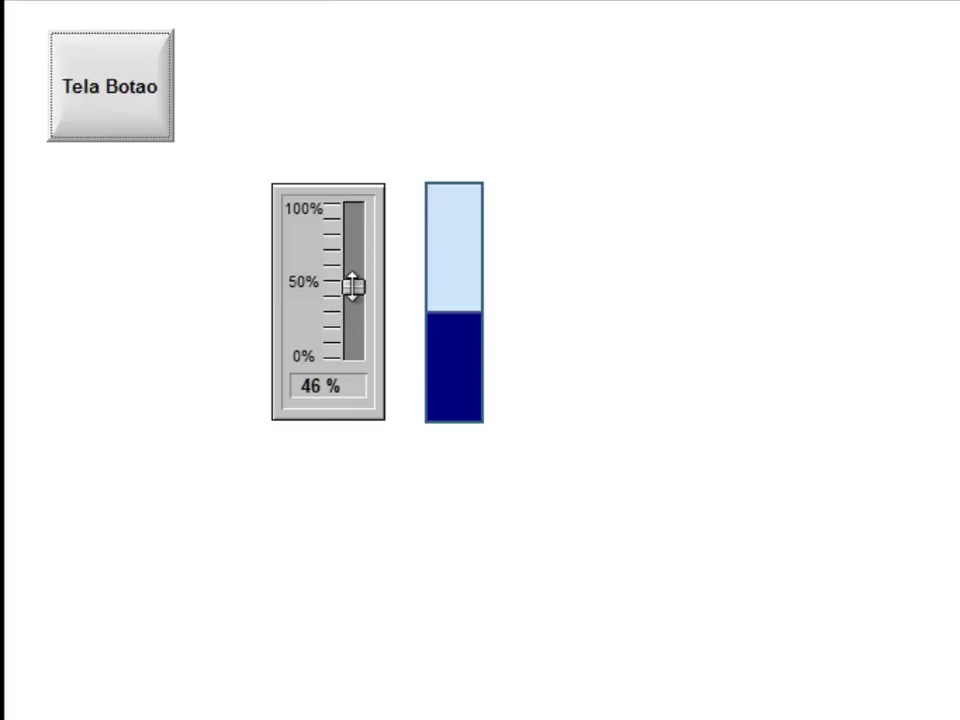
# Step: Go to the botao screen through Tela Botao and test its circle by activating Toggle
pyautogui.click(116, 95)
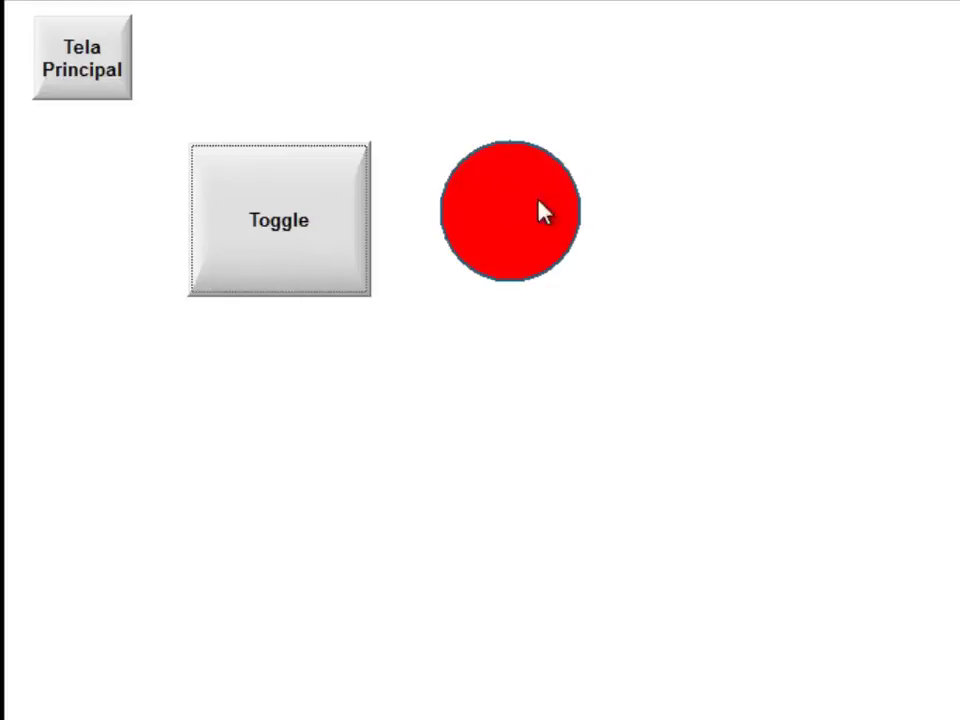
pyautogui.click(281, 222)
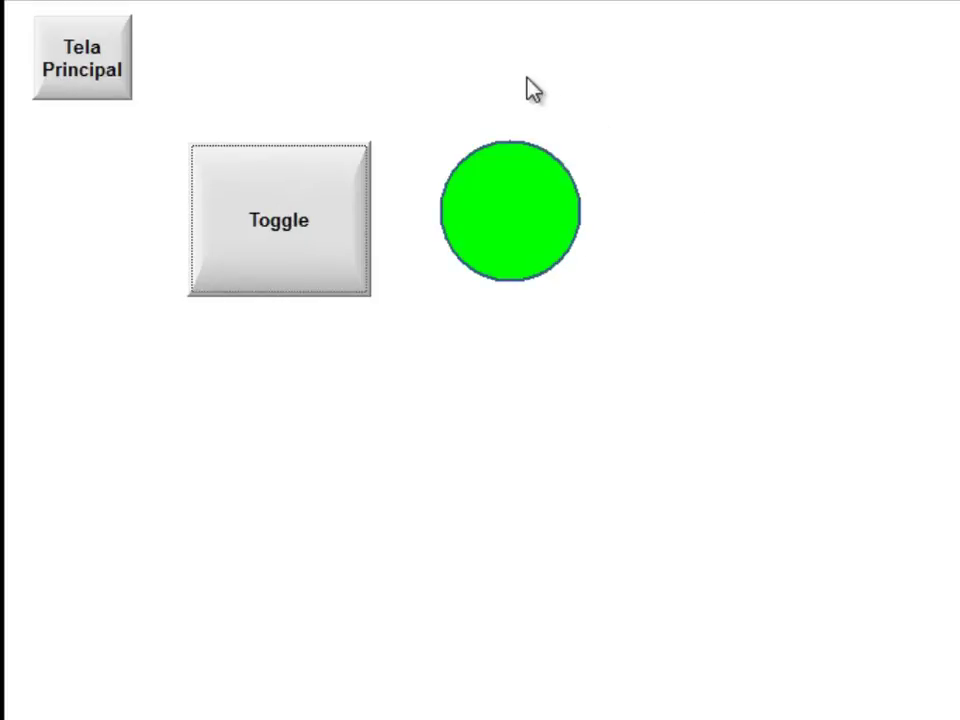